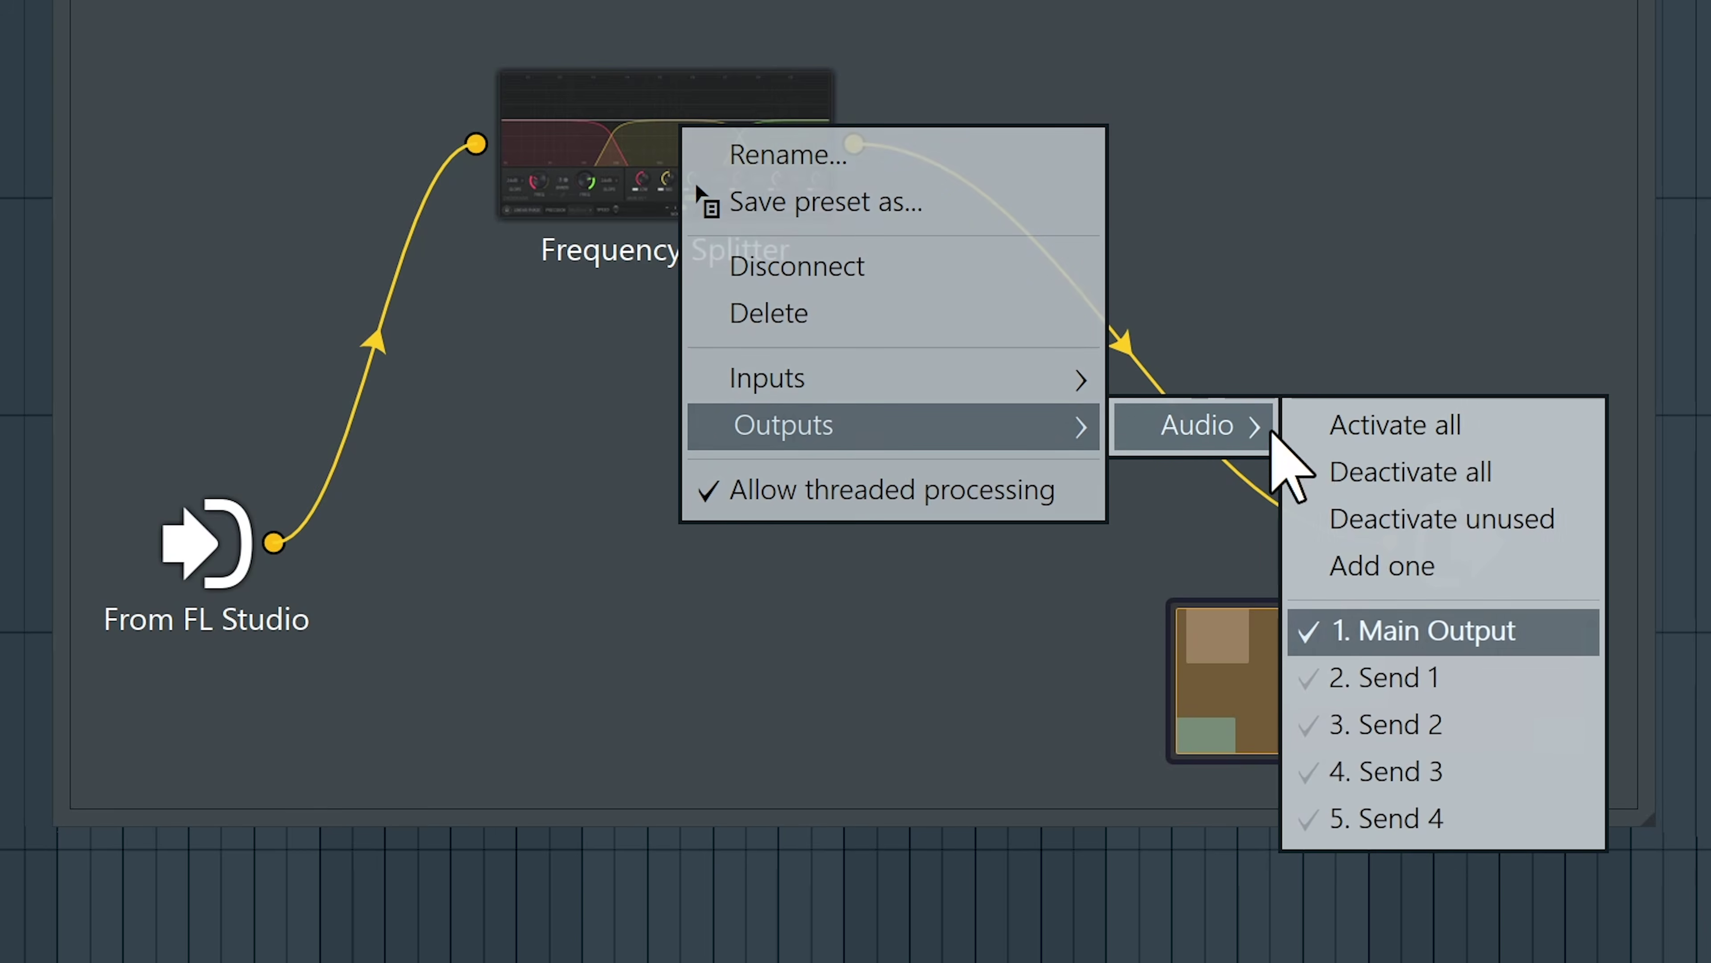
Step: Activate the Send 1, Send 2 and Send 3 audio outputs of the Frequency Splitter
{"action": "left_click", "coordinate": [1351, 676]}
{"action": "right_click", "coordinate": [715, 150]}
{"action": "mouse_move", "coordinate": [875, 450]}
{"action": "mouse_move", "coordinate": [1230, 452]}
{"action": "left_click", "coordinate": [1369, 747]}
{"action": "right_click", "coordinate": [691, 179]}
{"action": "mouse_move", "coordinate": [876, 479]}
{"action": "mouse_move", "coordinate": [1252, 492]}
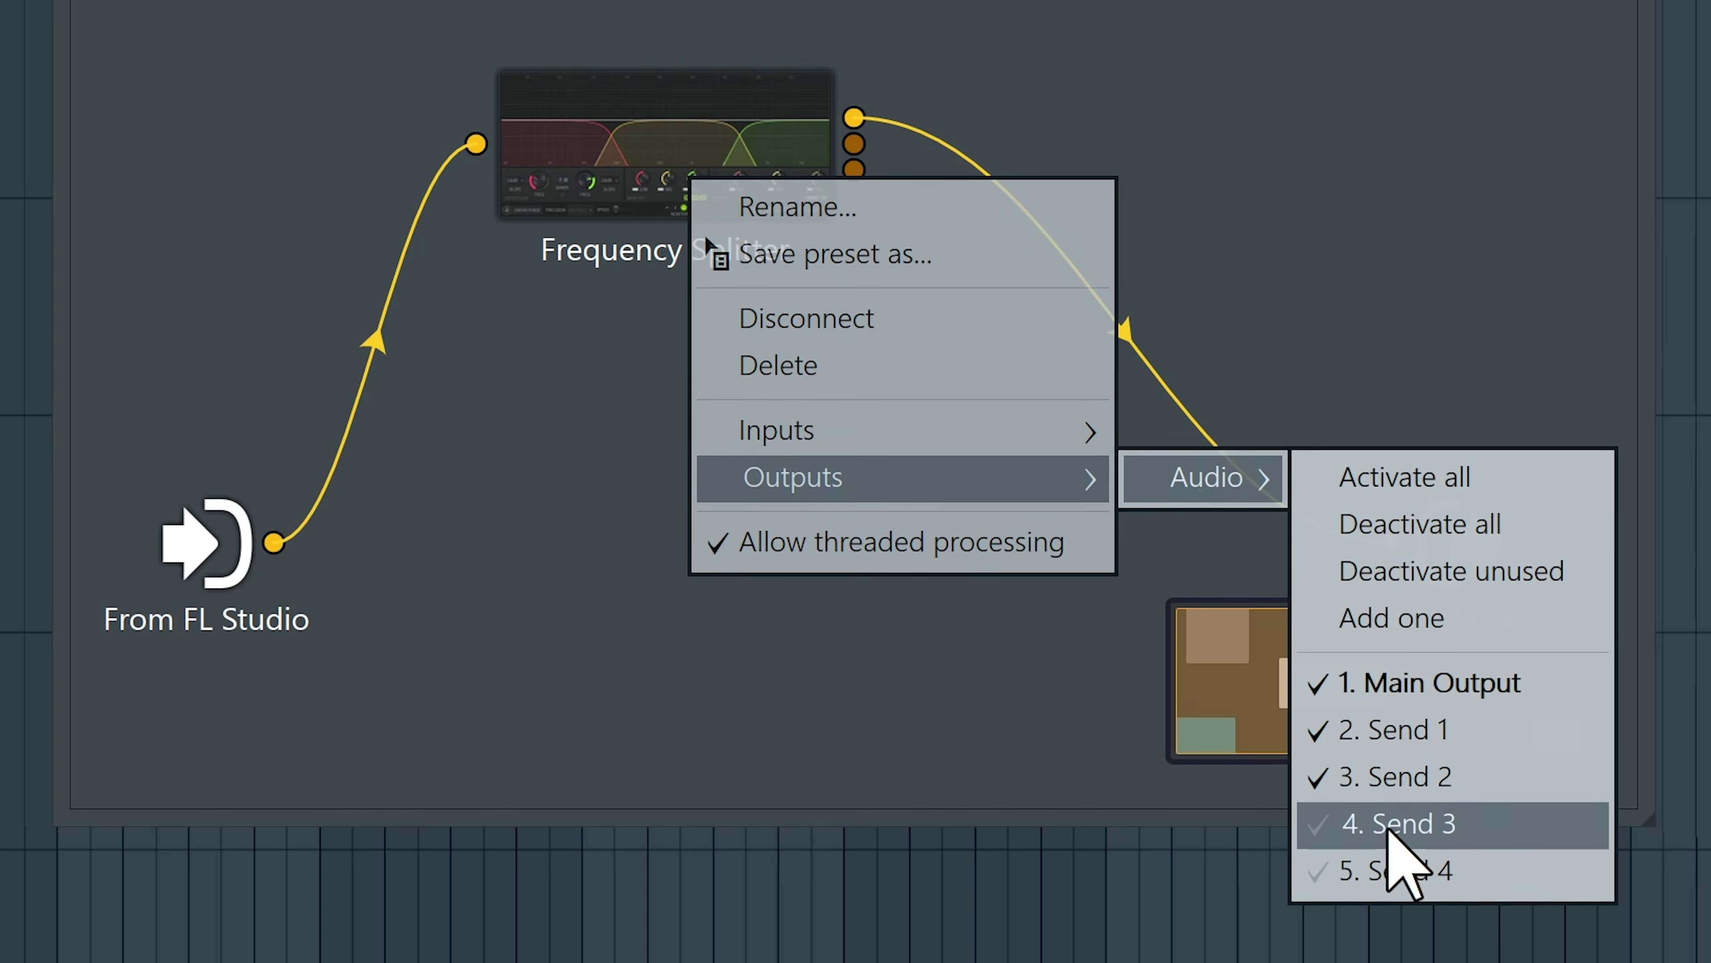
{"action": "left_click", "coordinate": [1391, 821]}
Step: Deactivate the Main Output of the Frequency Splitter
{"action": "right_click", "coordinate": [677, 144]}
{"action": "mouse_move", "coordinate": [936, 466]}
{"action": "mouse_move", "coordinate": [1186, 445]}
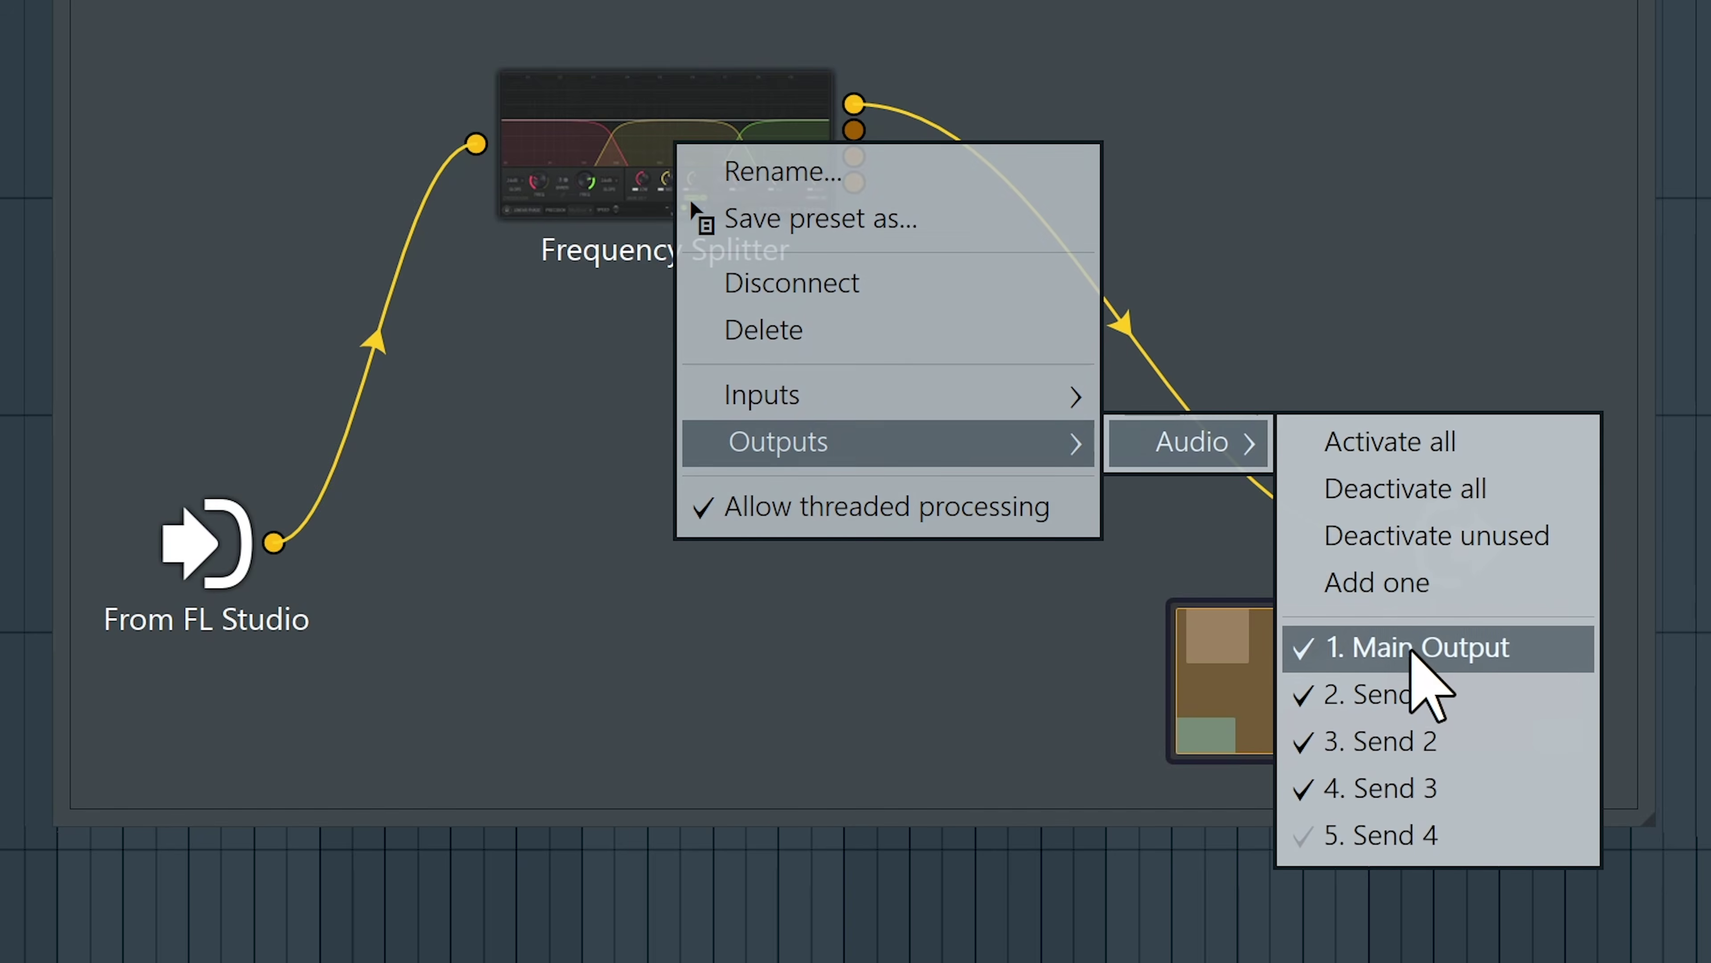
{"action": "left_click", "coordinate": [1415, 647]}
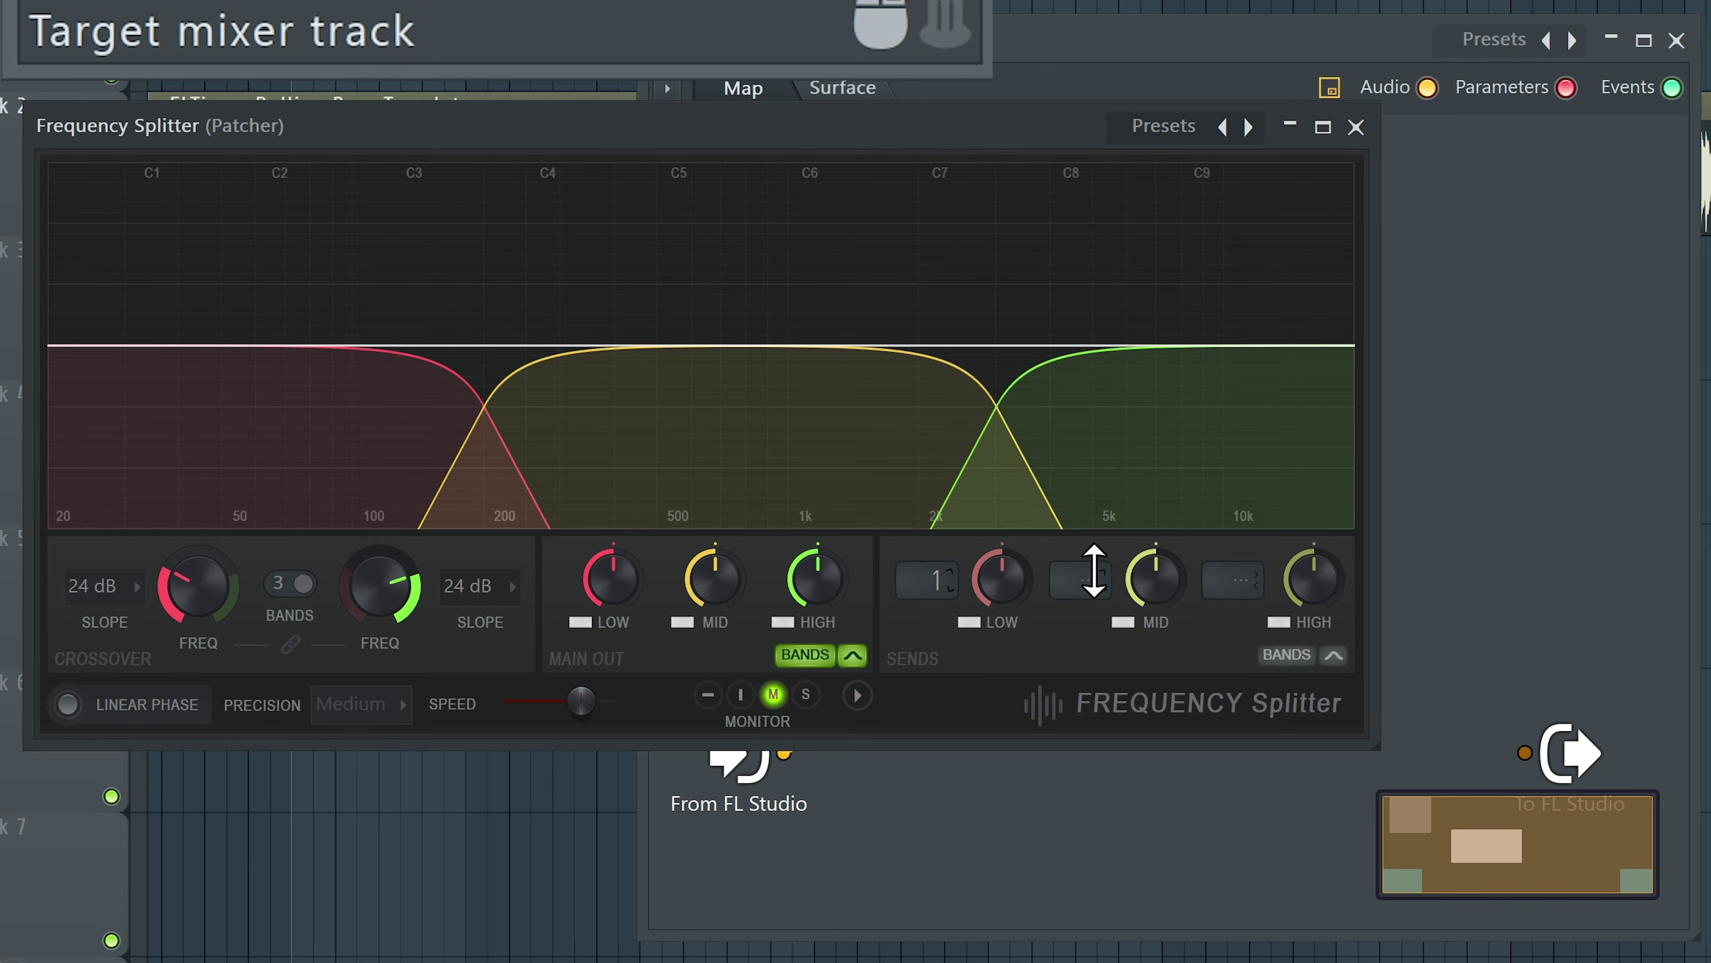
Step: Assign the Frequency Splitter's mid band to send 2 and its high band to send 3
{"action": "left_click_drag", "start_coordinate": [1245, 588], "coordinate": [1245, 564]}
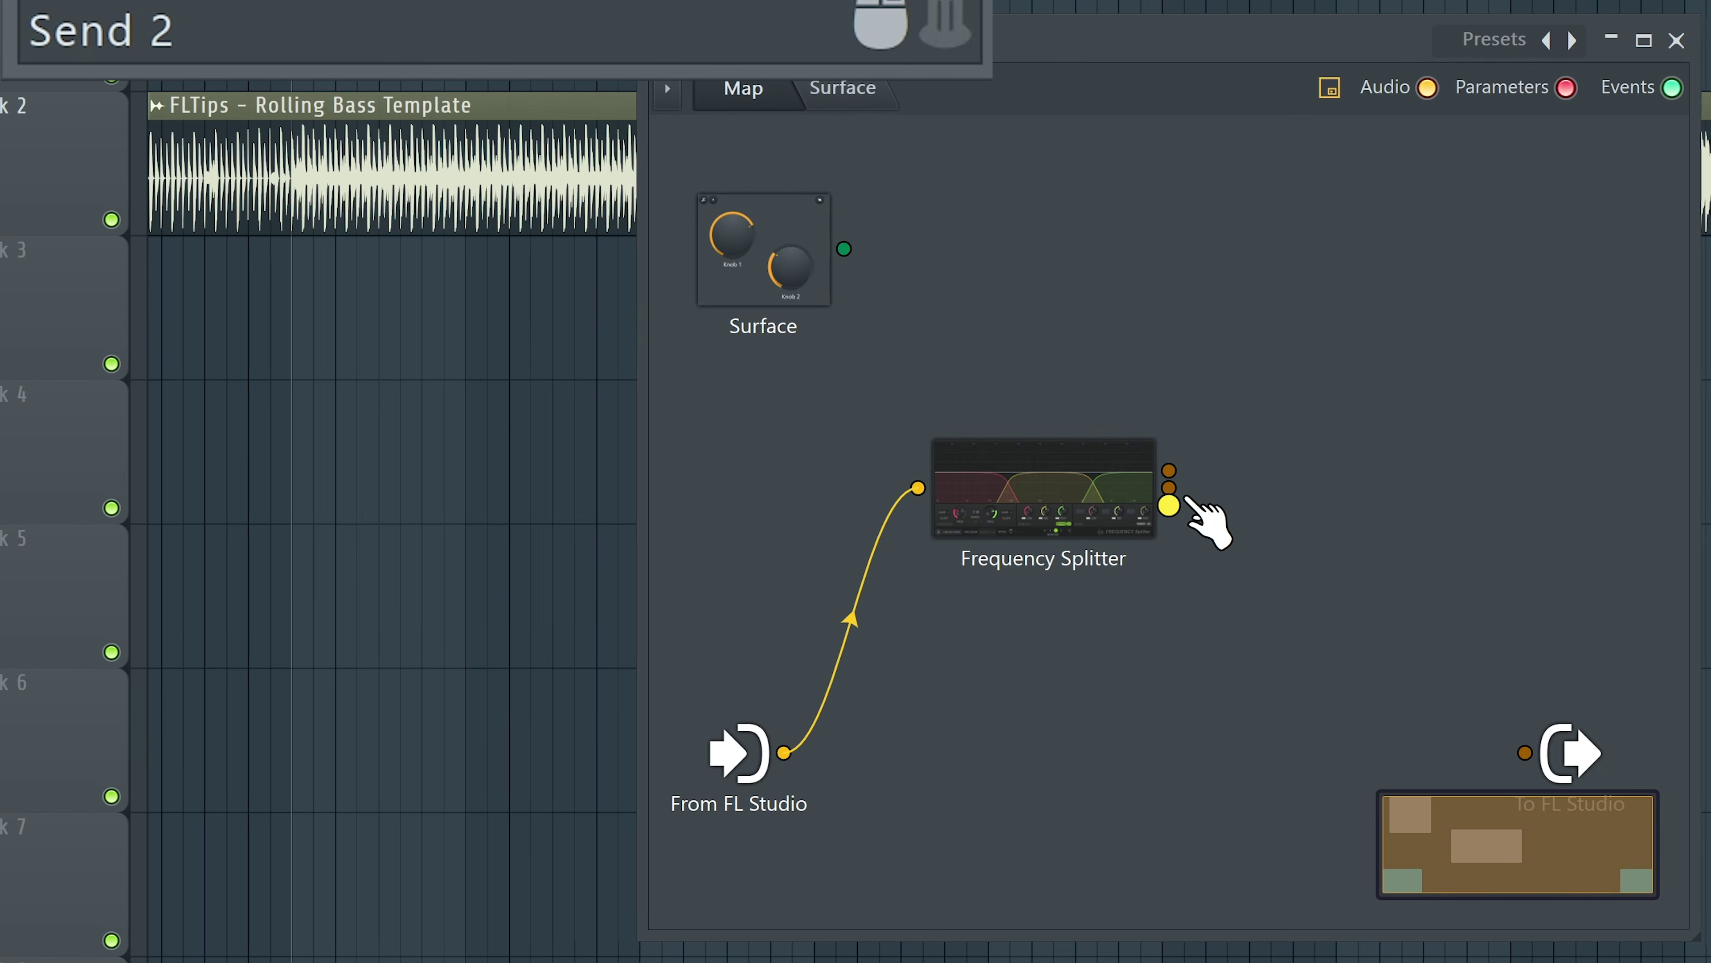
{"action": "left_click", "coordinate": [1091, 489]}
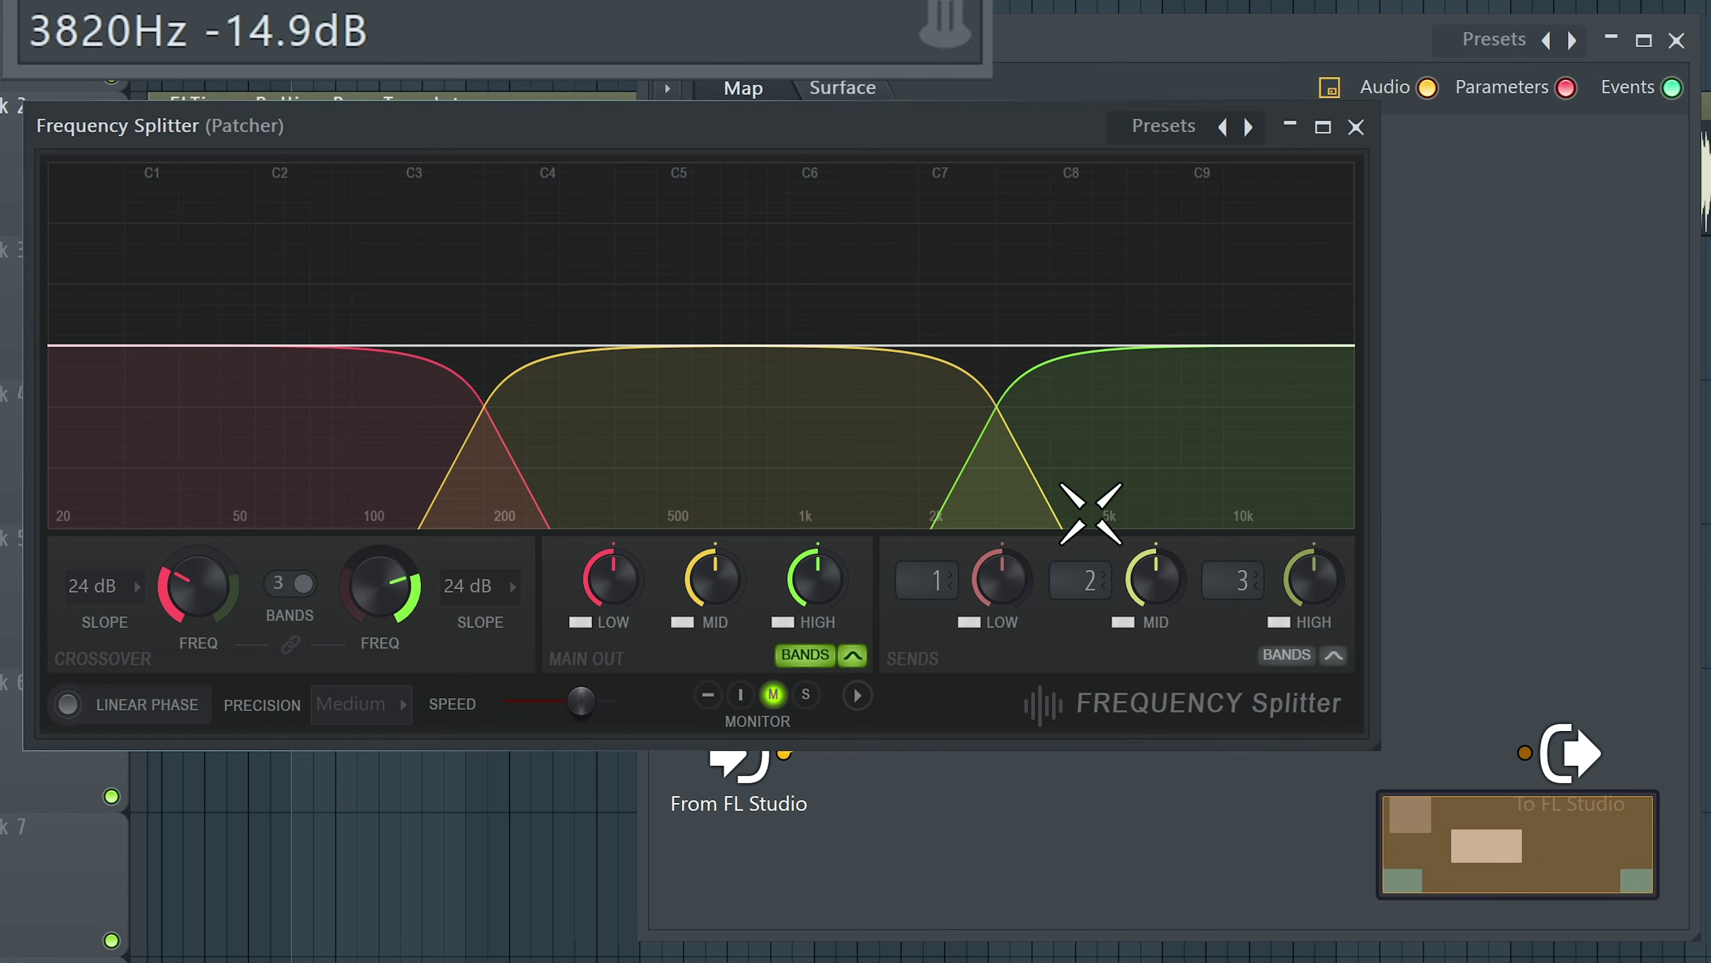
{"action": "left_click", "coordinate": [1348, 131]}
Step: Add a Fruity WaveShaper to the map and wire it between the Frequency Splitter's high-band send and To FL Studio
{"action": "left_click_drag", "start_coordinate": [1081, 501], "coordinate": [1061, 730]}
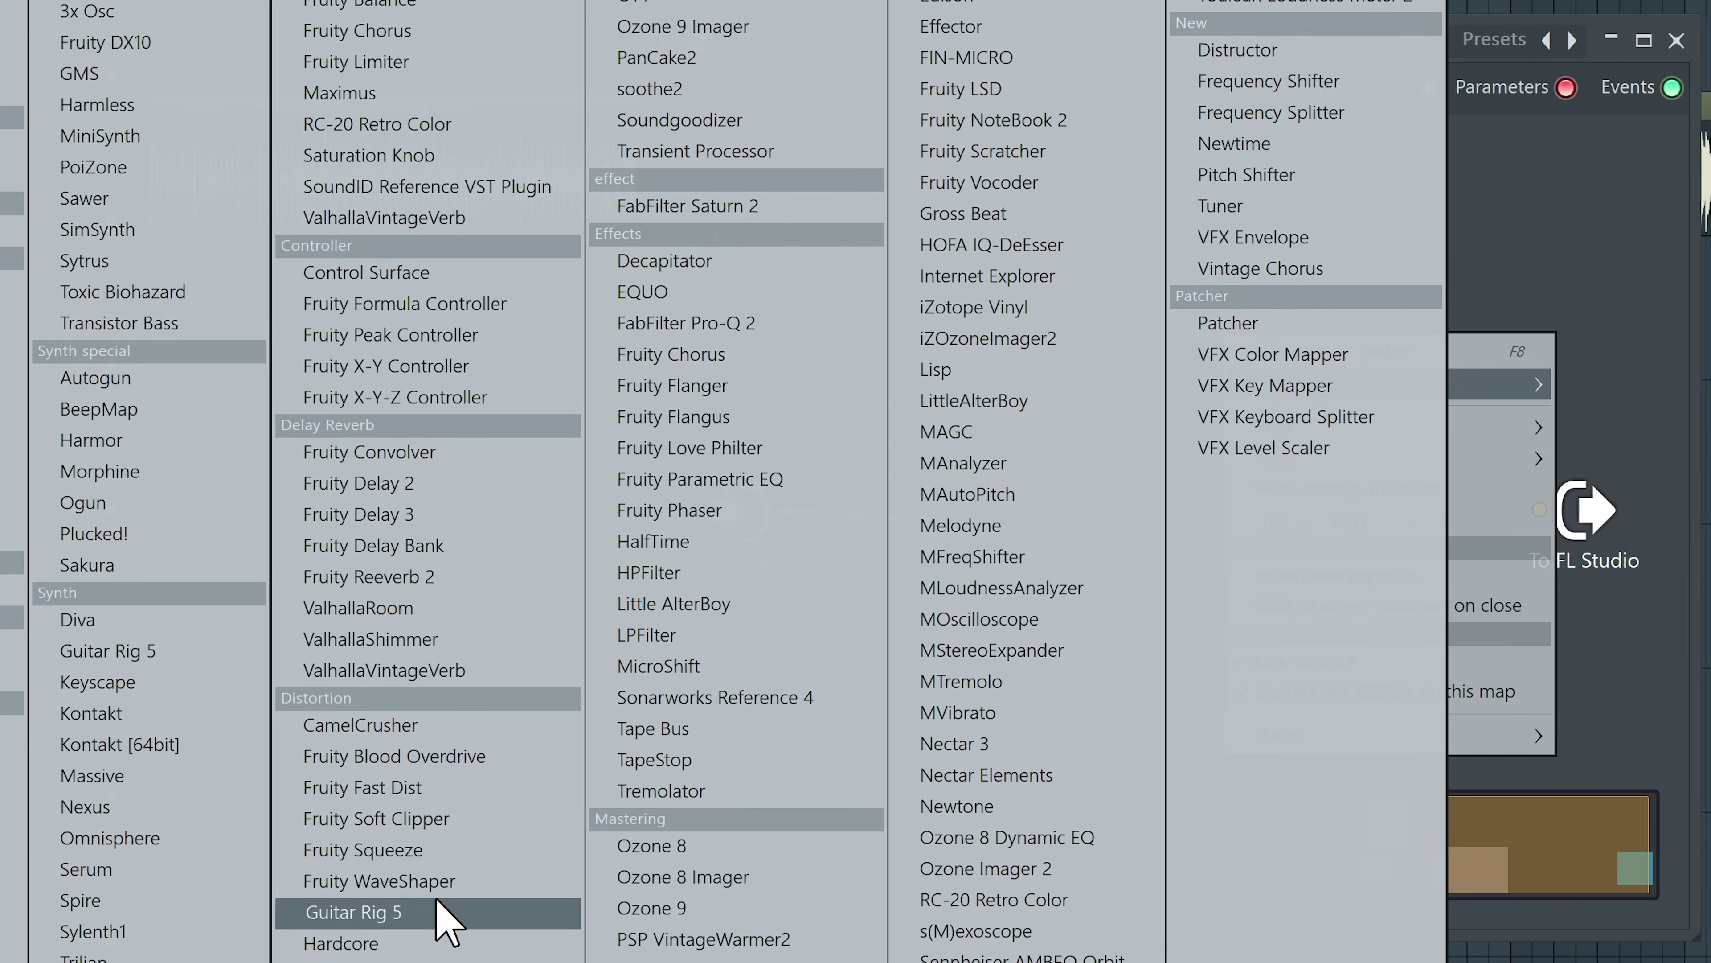
{"action": "left_click", "coordinate": [432, 880]}
{"action": "left_click_drag", "start_coordinate": [1246, 377], "coordinate": [1176, 501]}
{"action": "left_click", "coordinate": [1088, 528]}
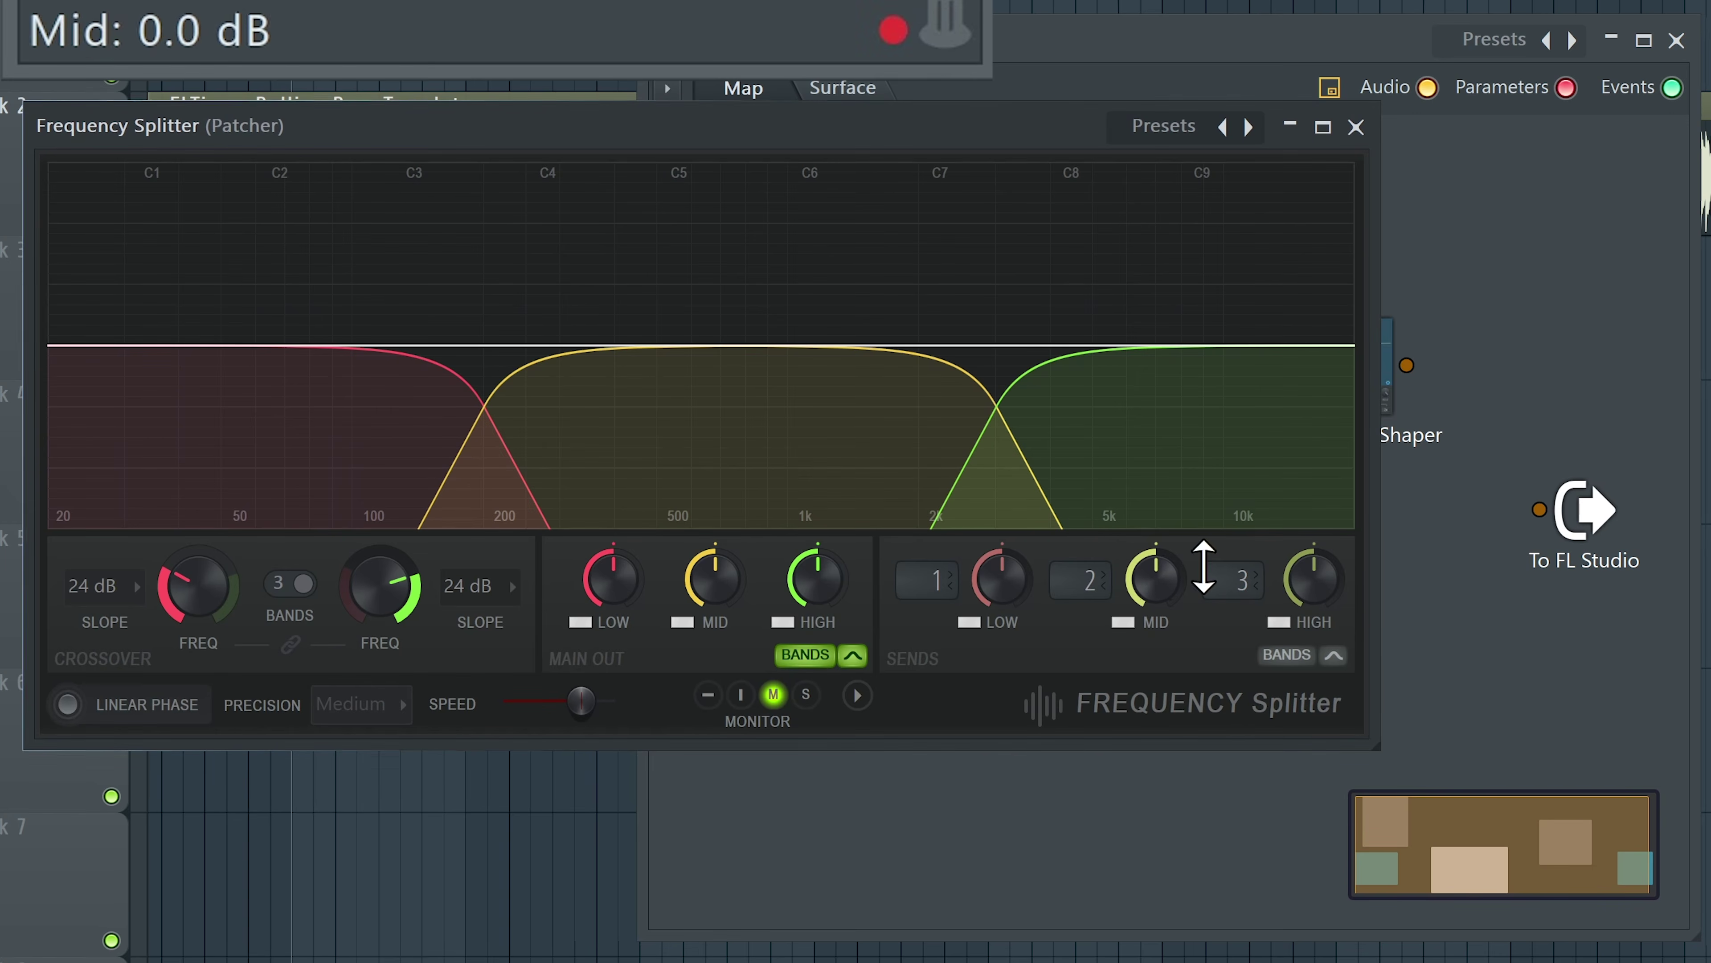
{"action": "key", "text": "Escape"}
{"action": "left_click_drag", "start_coordinate": [1407, 365], "coordinate": [1542, 511]}
Step: Rename the Fruity WaveShaper as Highs
{"action": "right_click", "coordinate": [1347, 365]}
{"action": "left_click", "coordinate": [1364, 392]}
{"action": "type", "text": "Highs"}
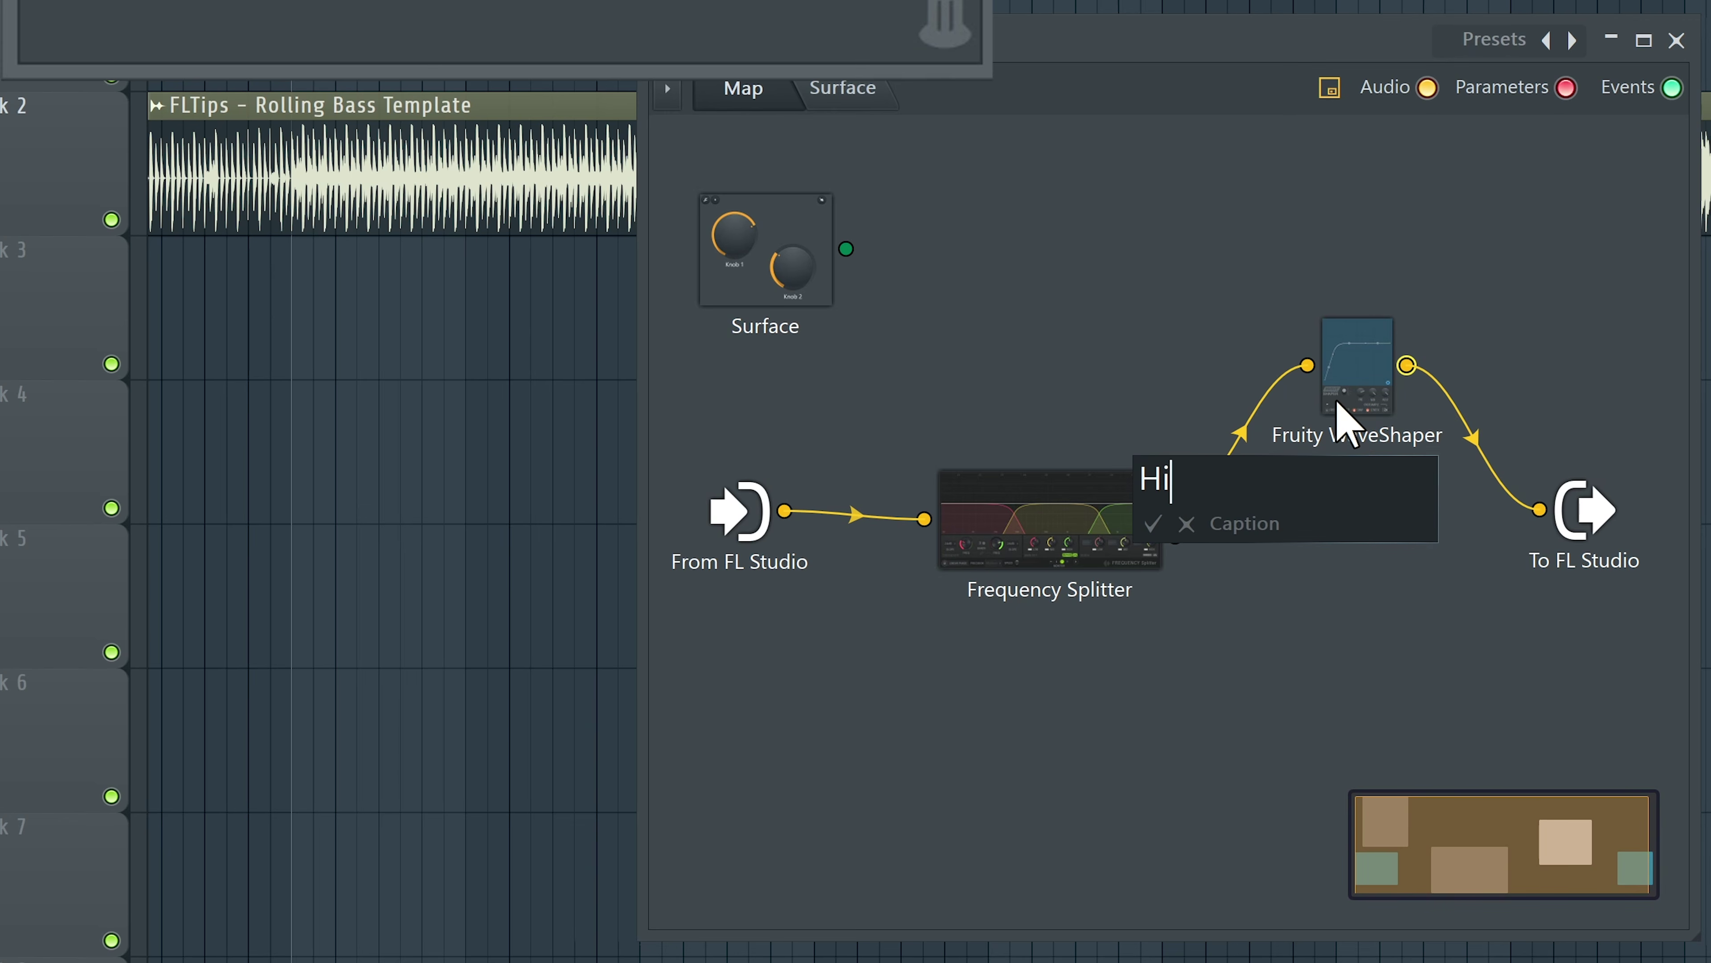
{"action": "key", "text": "Return"}
Step: Clone the Highs WaveShaper twice below it, wire the copies to To FL Studio and name the lowest one Lows
{"action": "right_click", "coordinate": [1368, 383]}
{"action": "left_click_drag", "start_coordinate": [1421, 443], "coordinate": [1344, 496]}
{"action": "right_click", "coordinate": [1348, 489]}
{"action": "left_click_drag", "start_coordinate": [1402, 547], "coordinate": [1340, 655]}
{"action": "left_click_drag", "start_coordinate": [1401, 502], "coordinate": [1540, 508]}
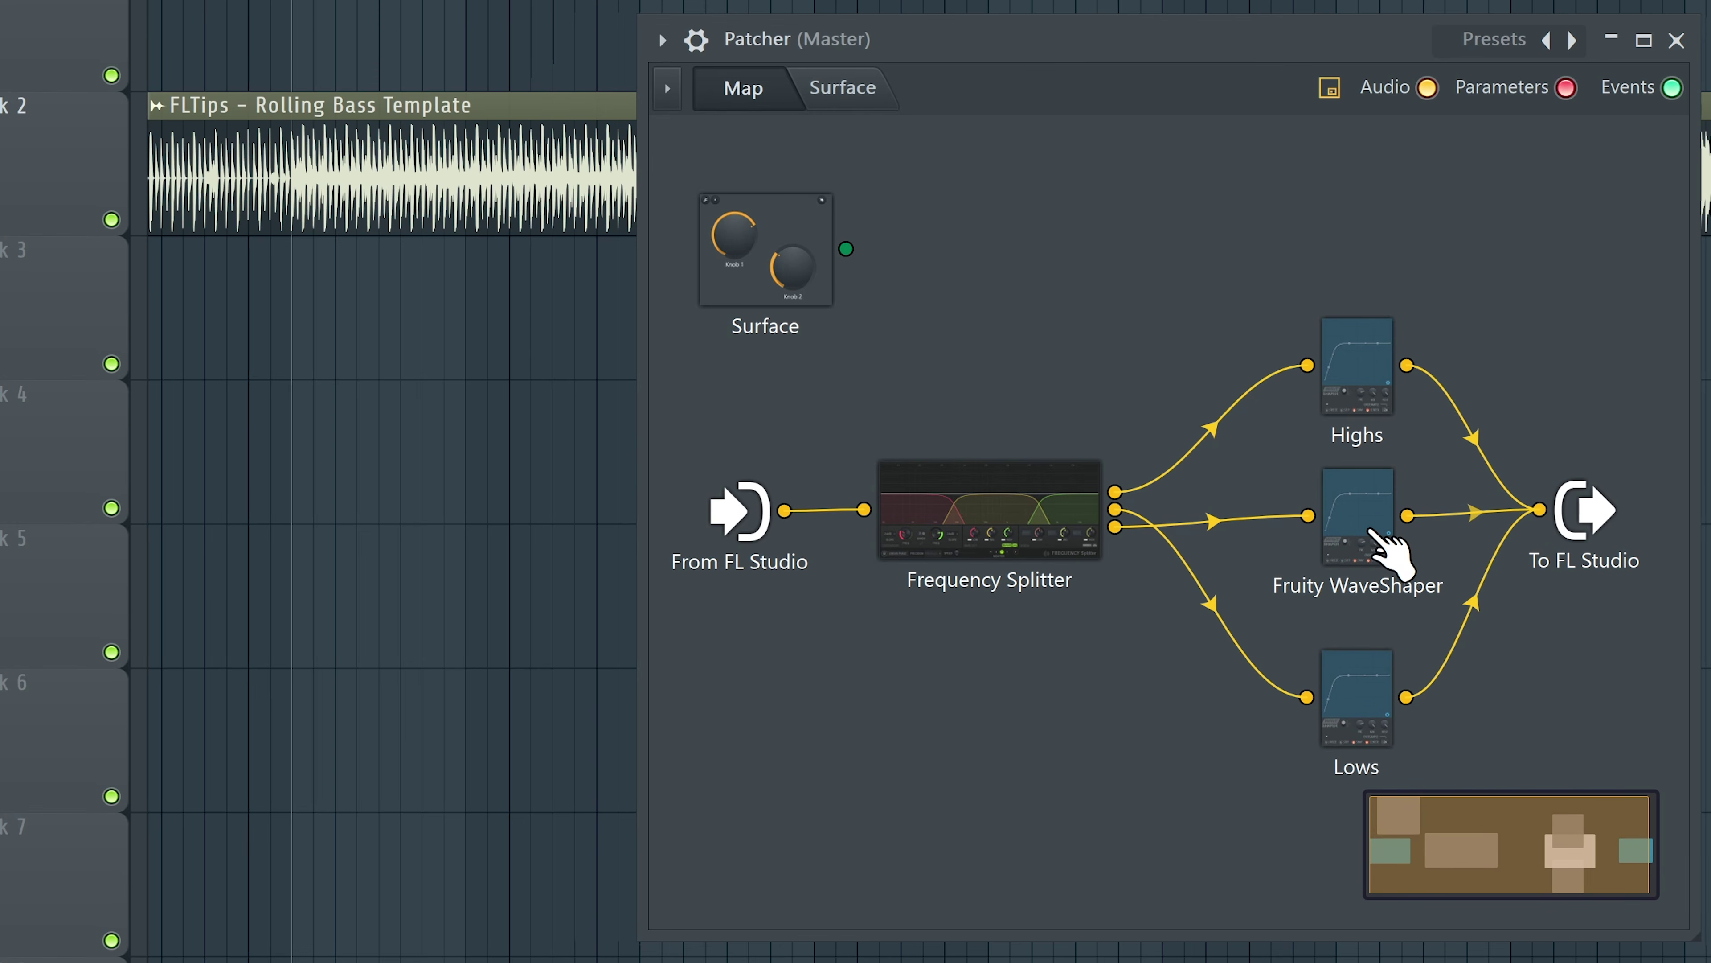
Step: Rename the middle WaveShaper as Mids and move the Lows module up closer to it
{"action": "right_click", "coordinate": [1378, 532]}
{"action": "left_click", "coordinate": [1419, 551]}
{"action": "type", "text": "Mids"}
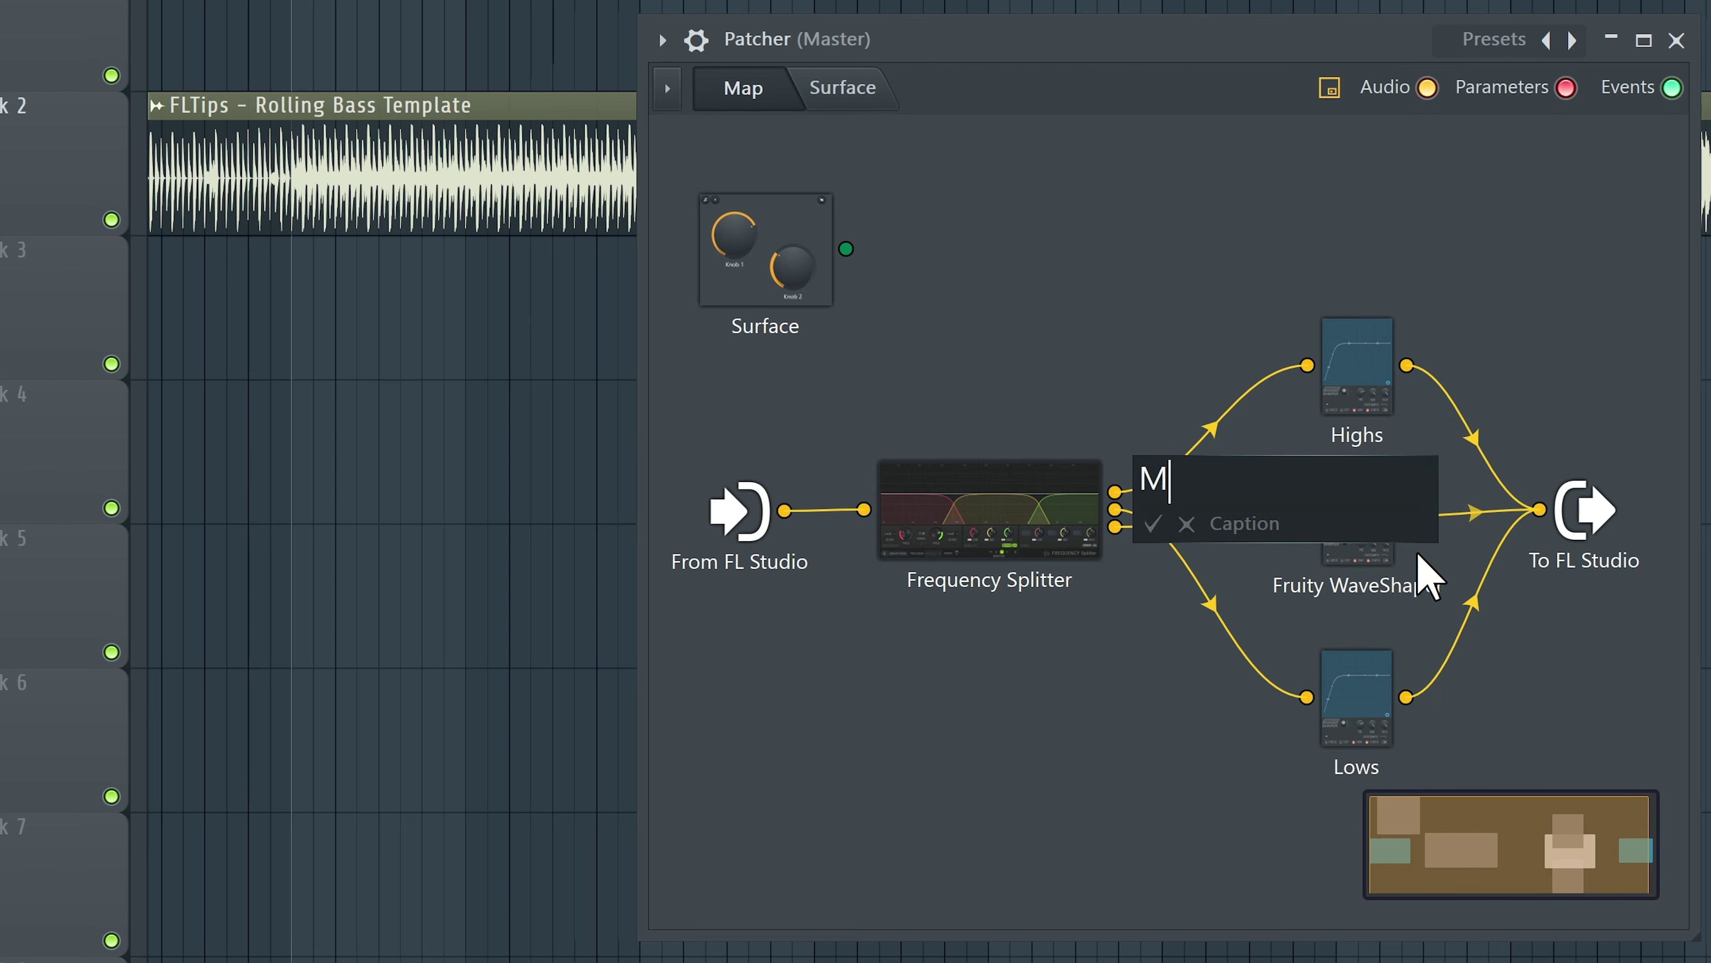
{"action": "key", "text": "Return"}
{"action": "left_click_drag", "start_coordinate": [1344, 671], "coordinate": [1343, 641]}
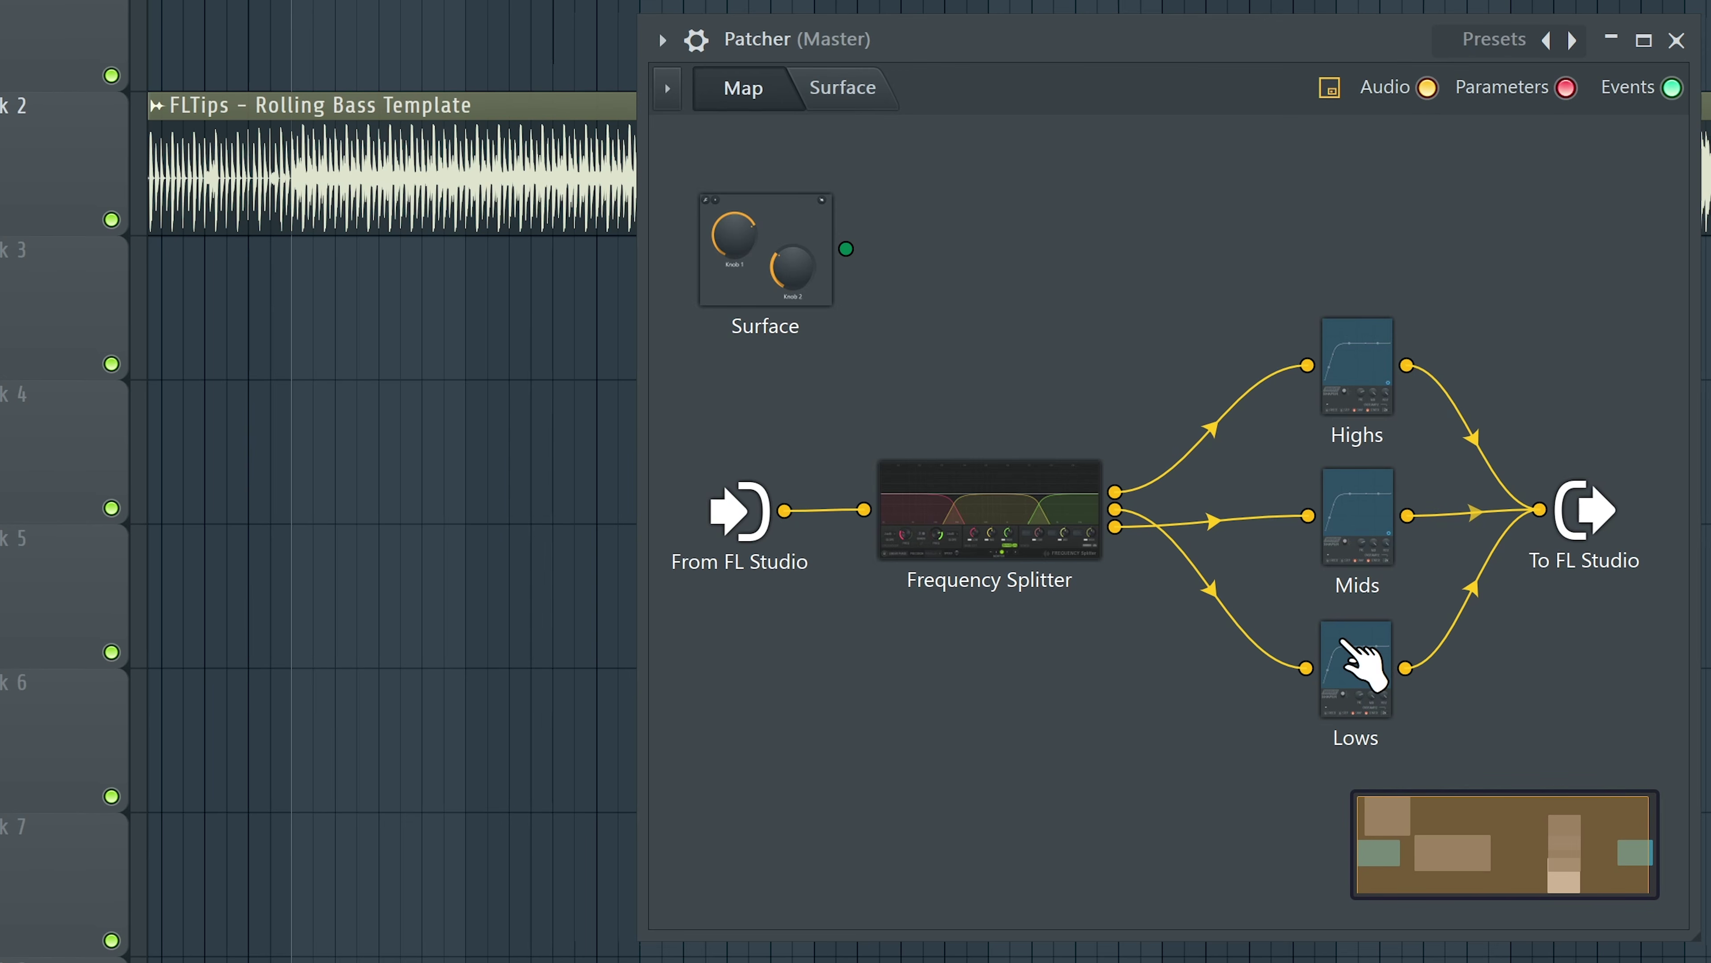
Step: Activate the Mix knob as a parameter input on the Lows and Mids WaveShapers
{"action": "double_click", "coordinate": [1349, 689]}
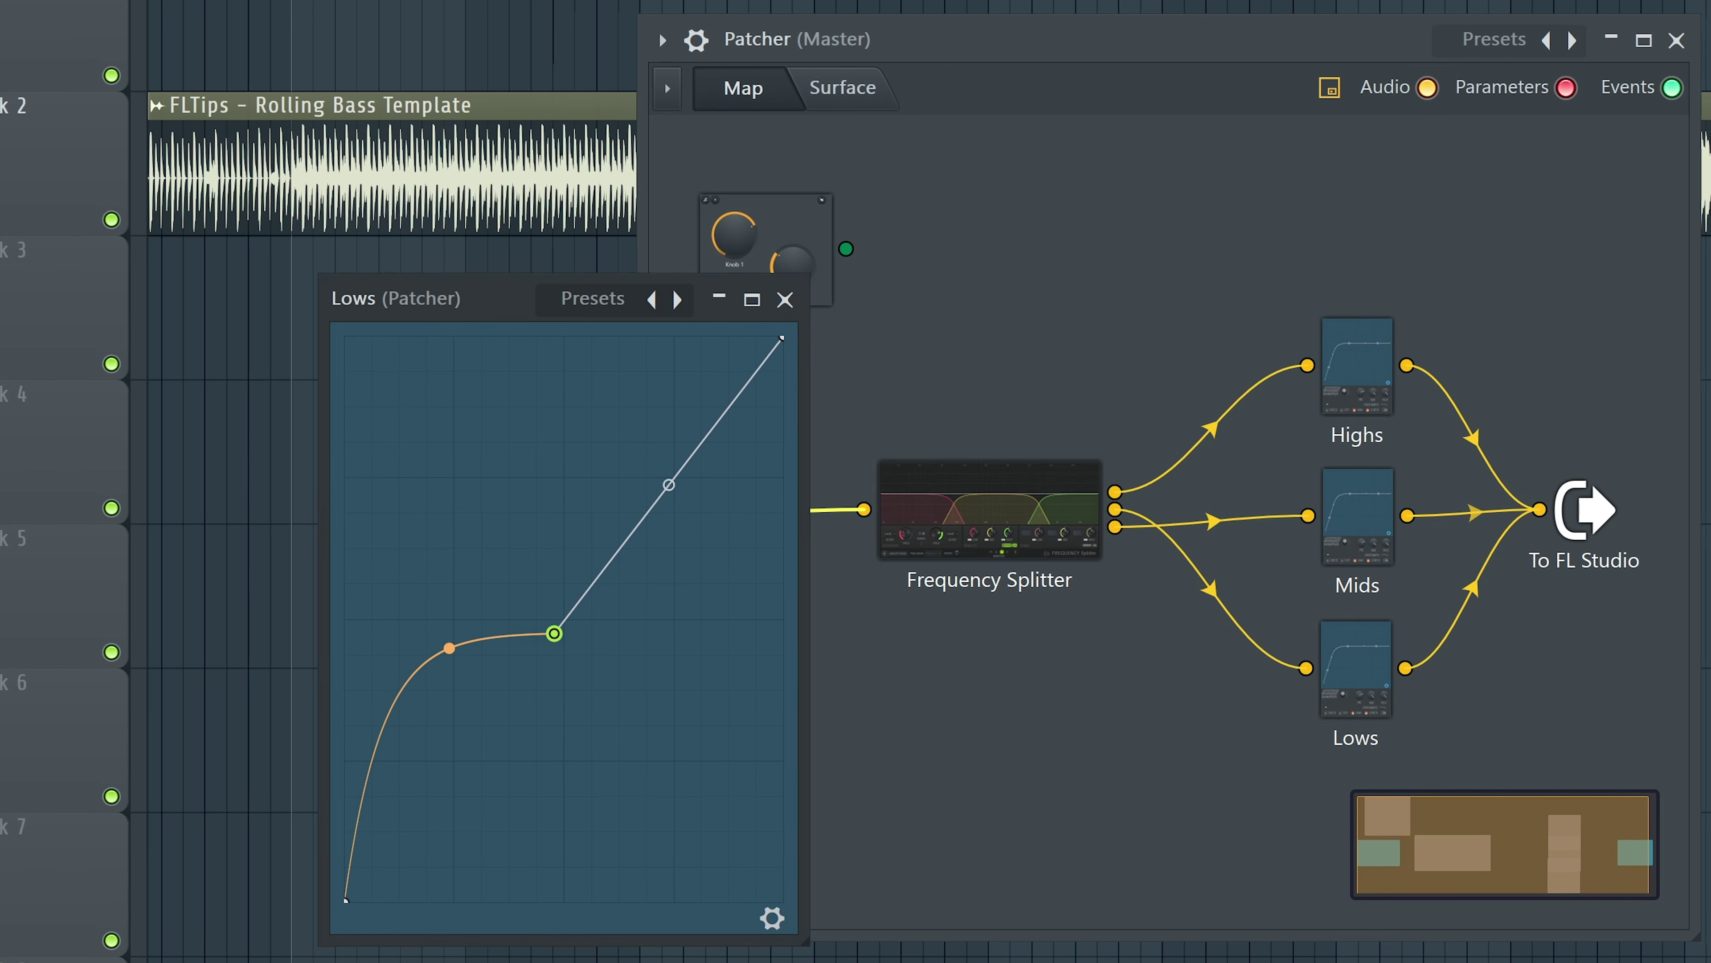
{"action": "left_click_drag", "start_coordinate": [447, 298], "coordinate": [279, 264]}
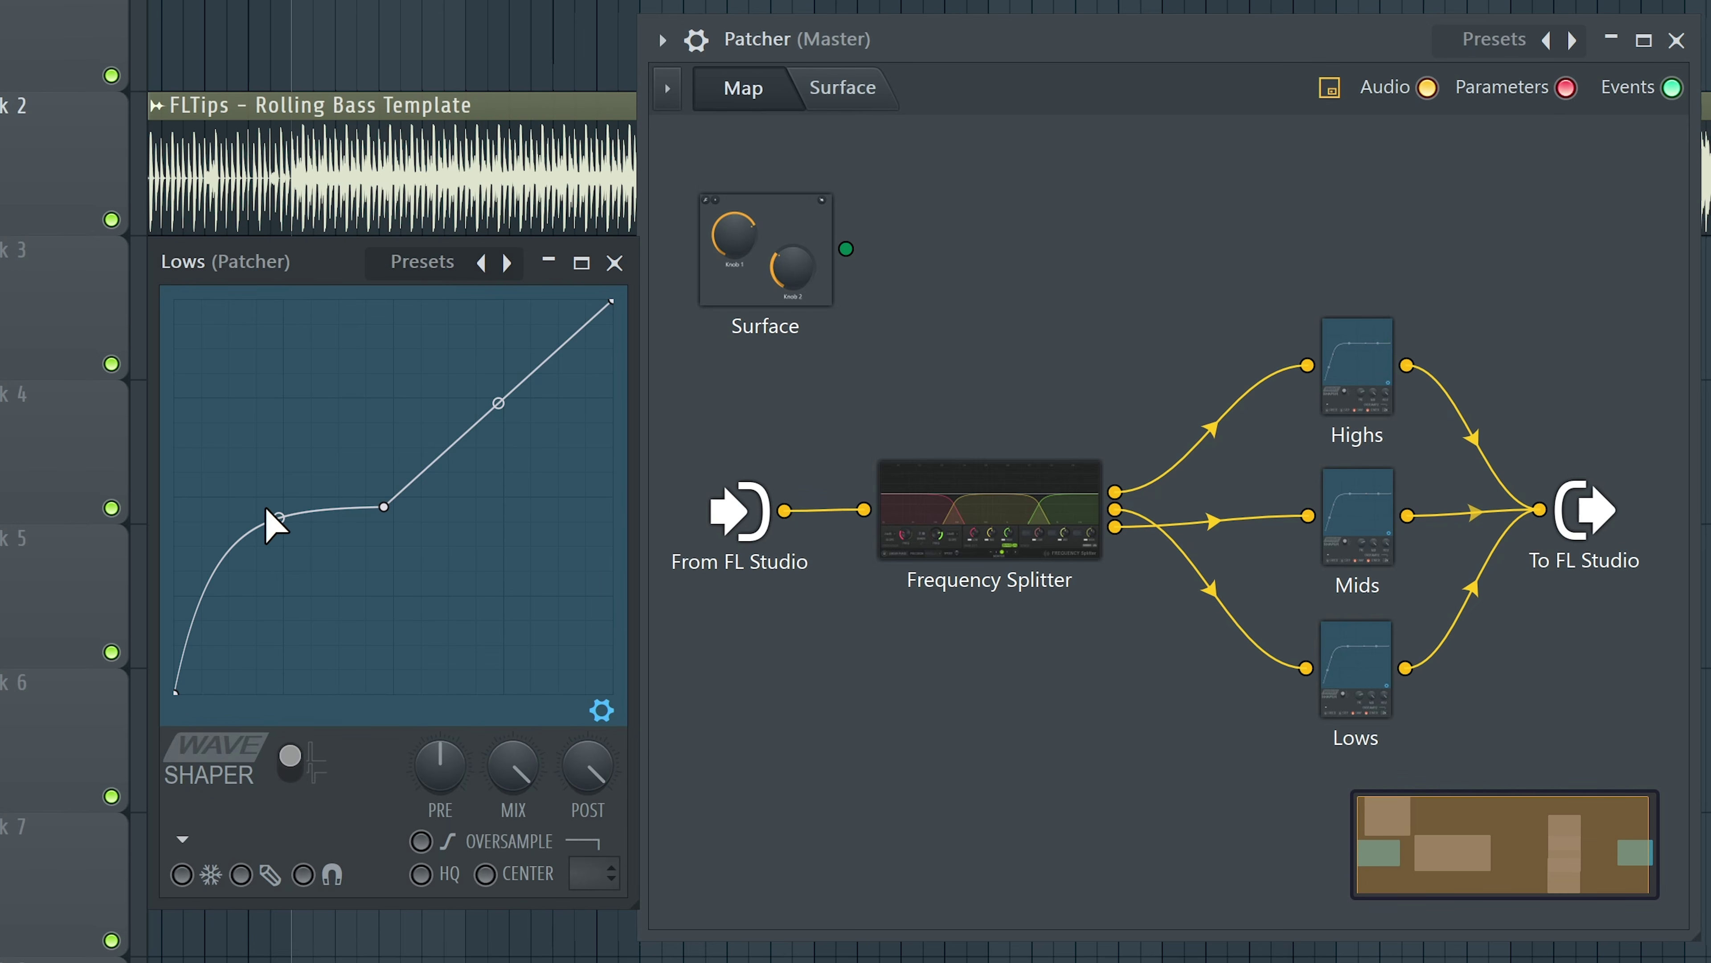
{"action": "right_click", "coordinate": [495, 768]}
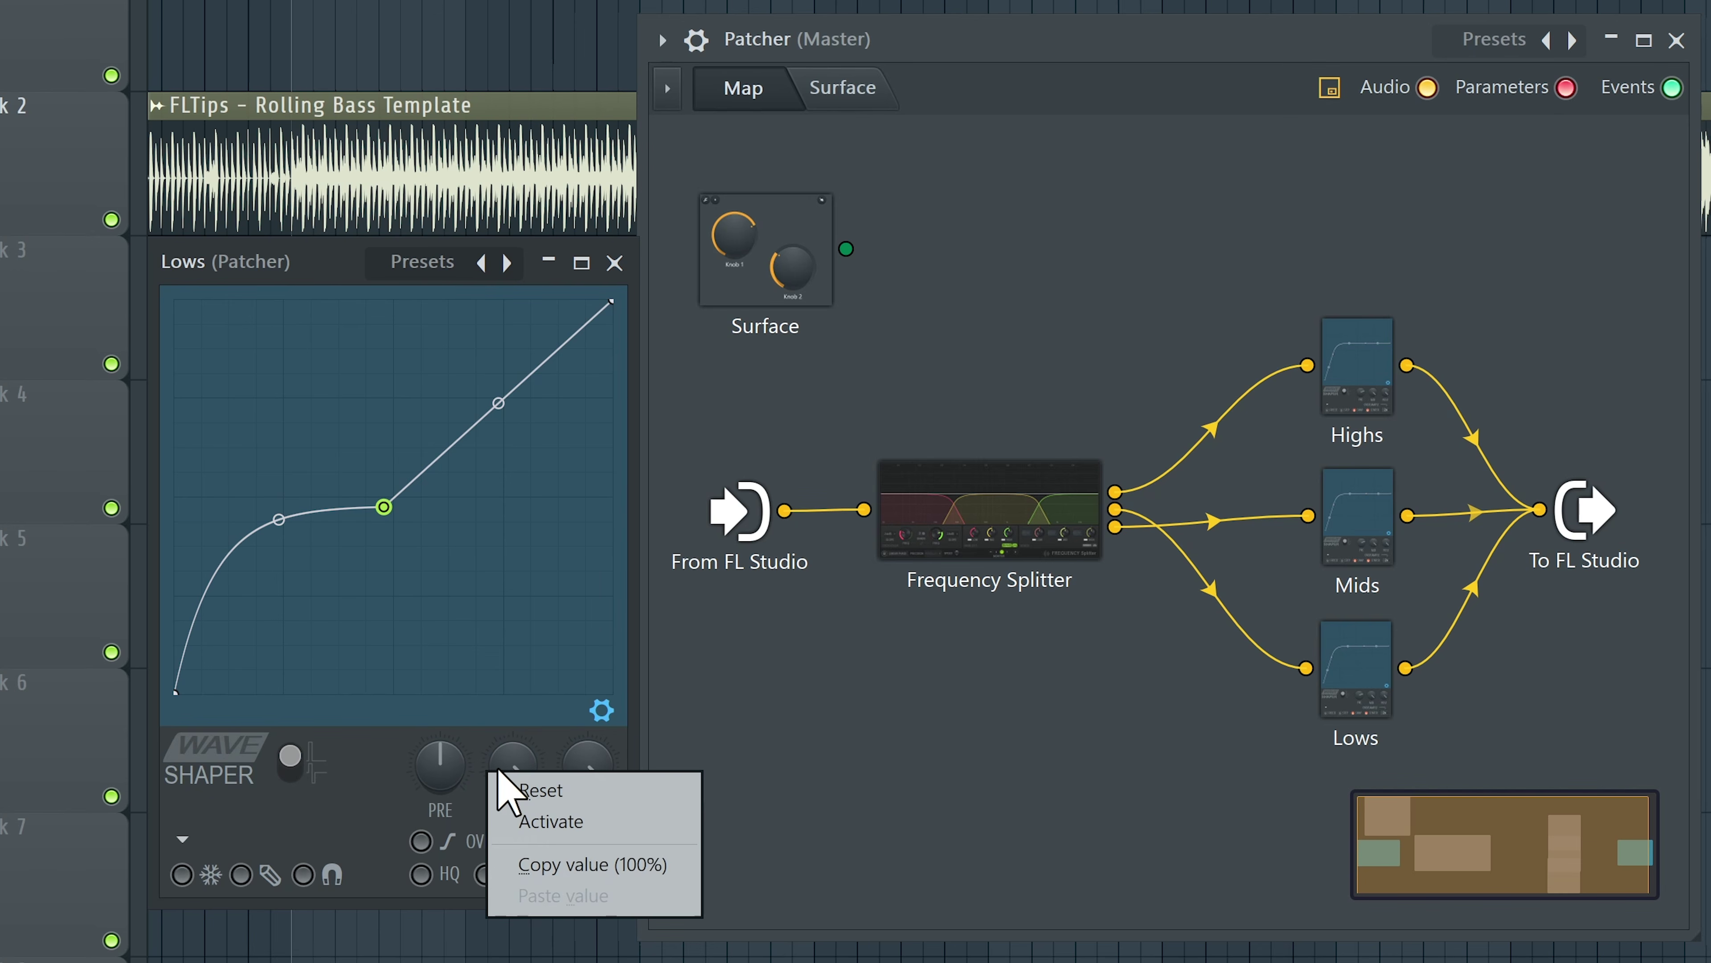
{"action": "left_click", "coordinate": [549, 820]}
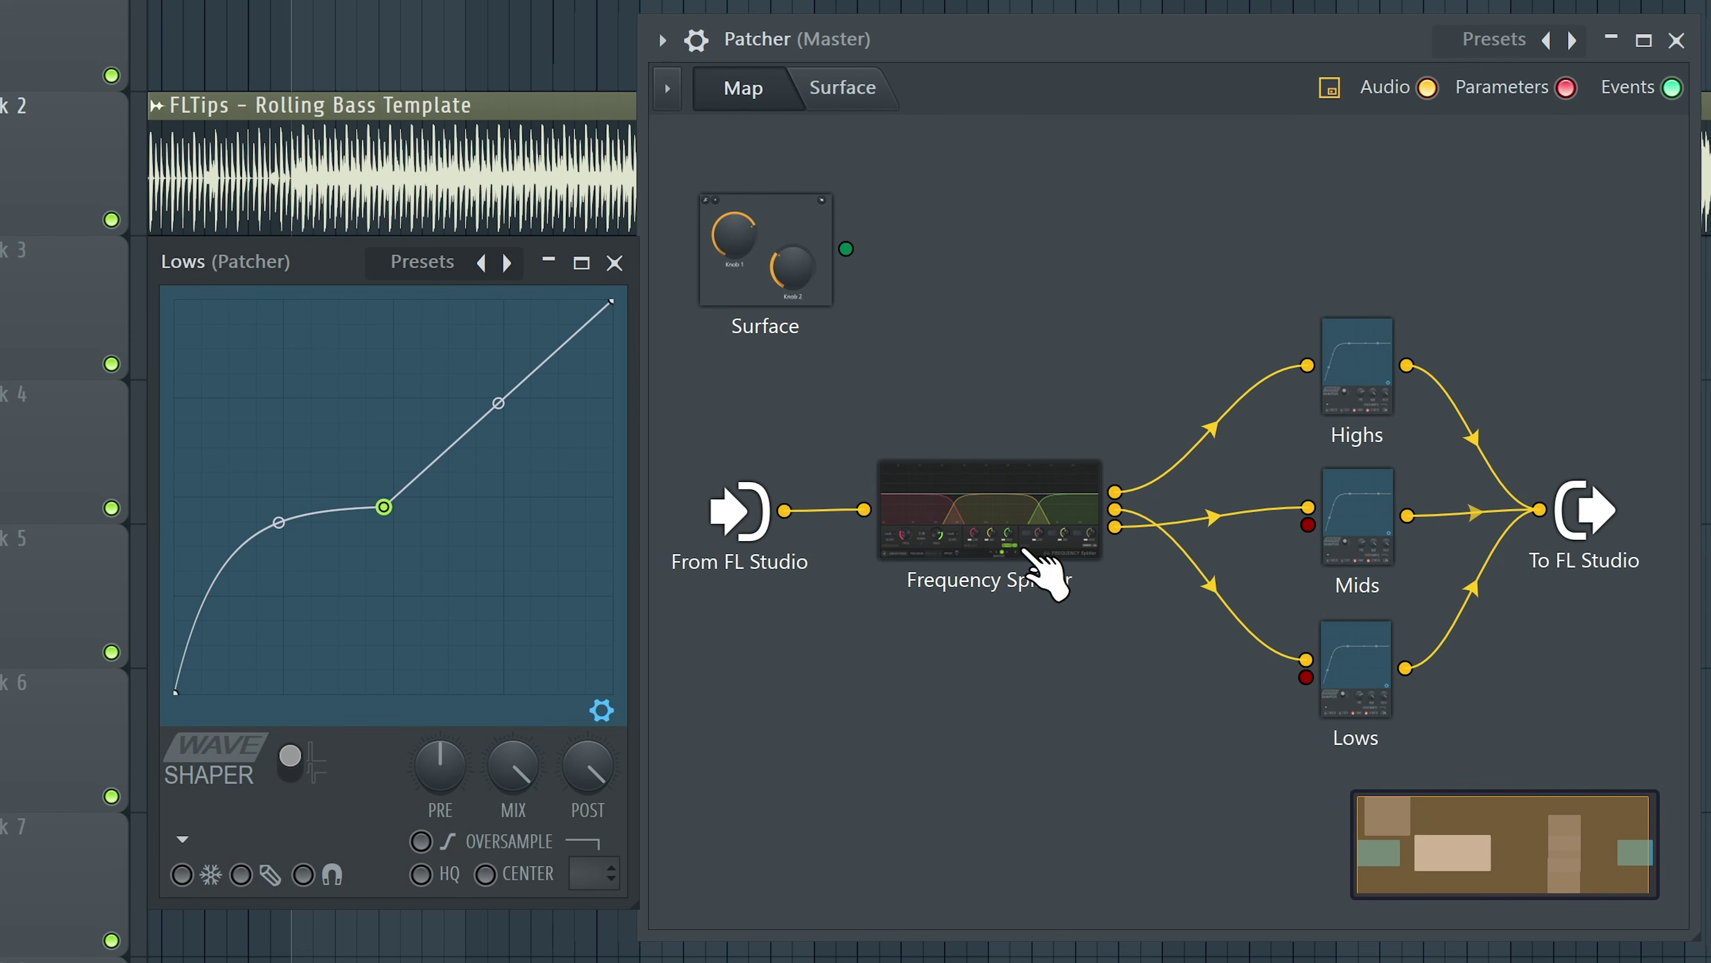
Step: Bend the lower curve segment of the Highs WaveShaper upward and activate its Mix knob as a parameter input
{"action": "left_click", "coordinate": [1348, 370]}
{"action": "left_click_drag", "start_coordinate": [667, 530], "coordinate": [667, 486]}
{"action": "left_click", "coordinate": [980, 751]}
{"action": "right_click", "coordinate": [903, 641]}
{"action": "left_click", "coordinate": [970, 698]}
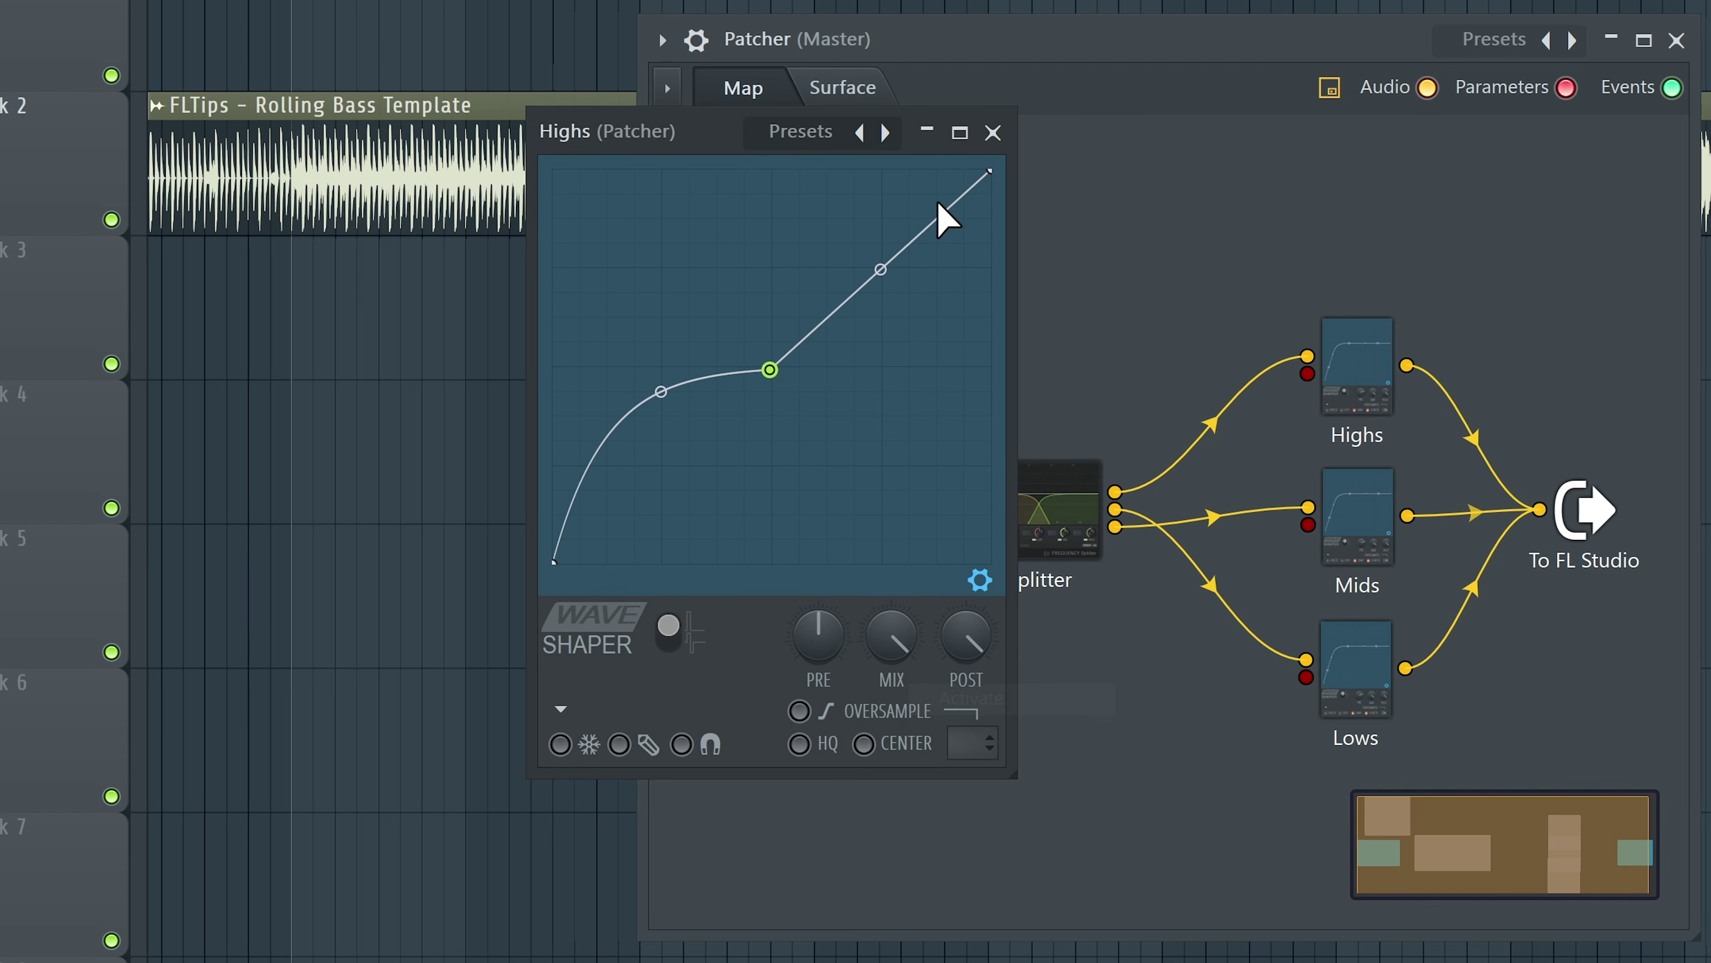
{"action": "left_click", "coordinate": [1116, 262]}
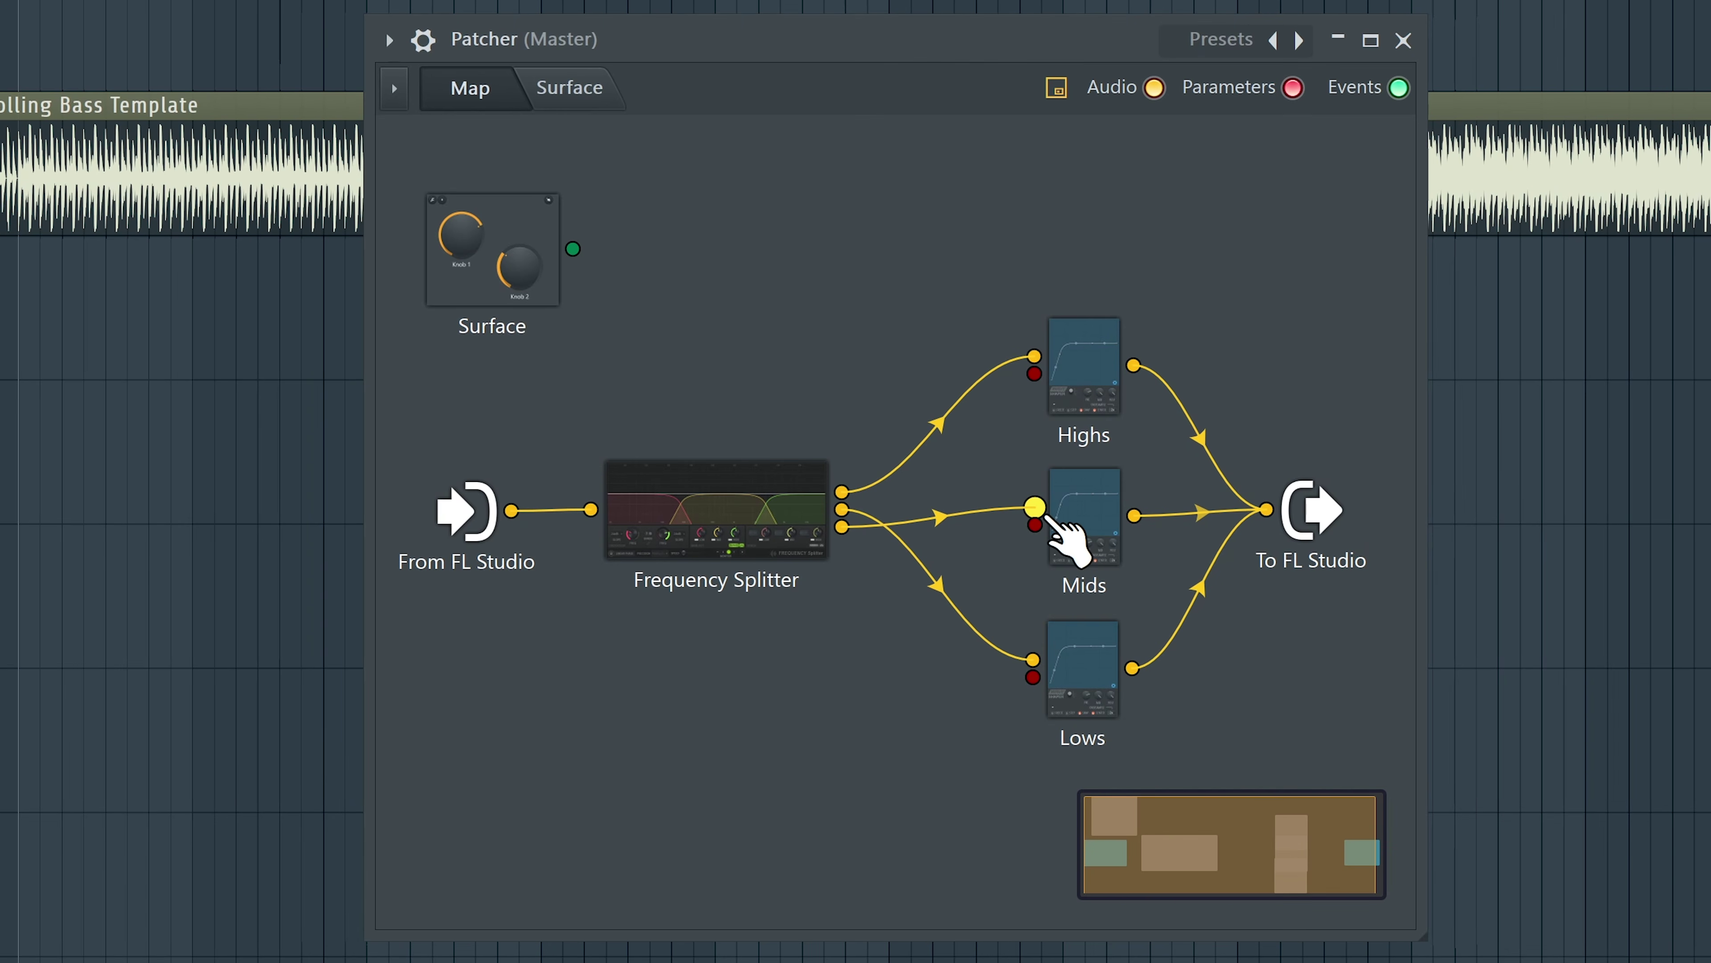
Step: Delete the existing default knobs from the Surface so it is empty
{"action": "left_click_drag", "start_coordinate": [1034, 373], "coordinate": [817, 316]}
{"action": "left_click_drag", "start_coordinate": [828, 410], "coordinate": [691, 303]}
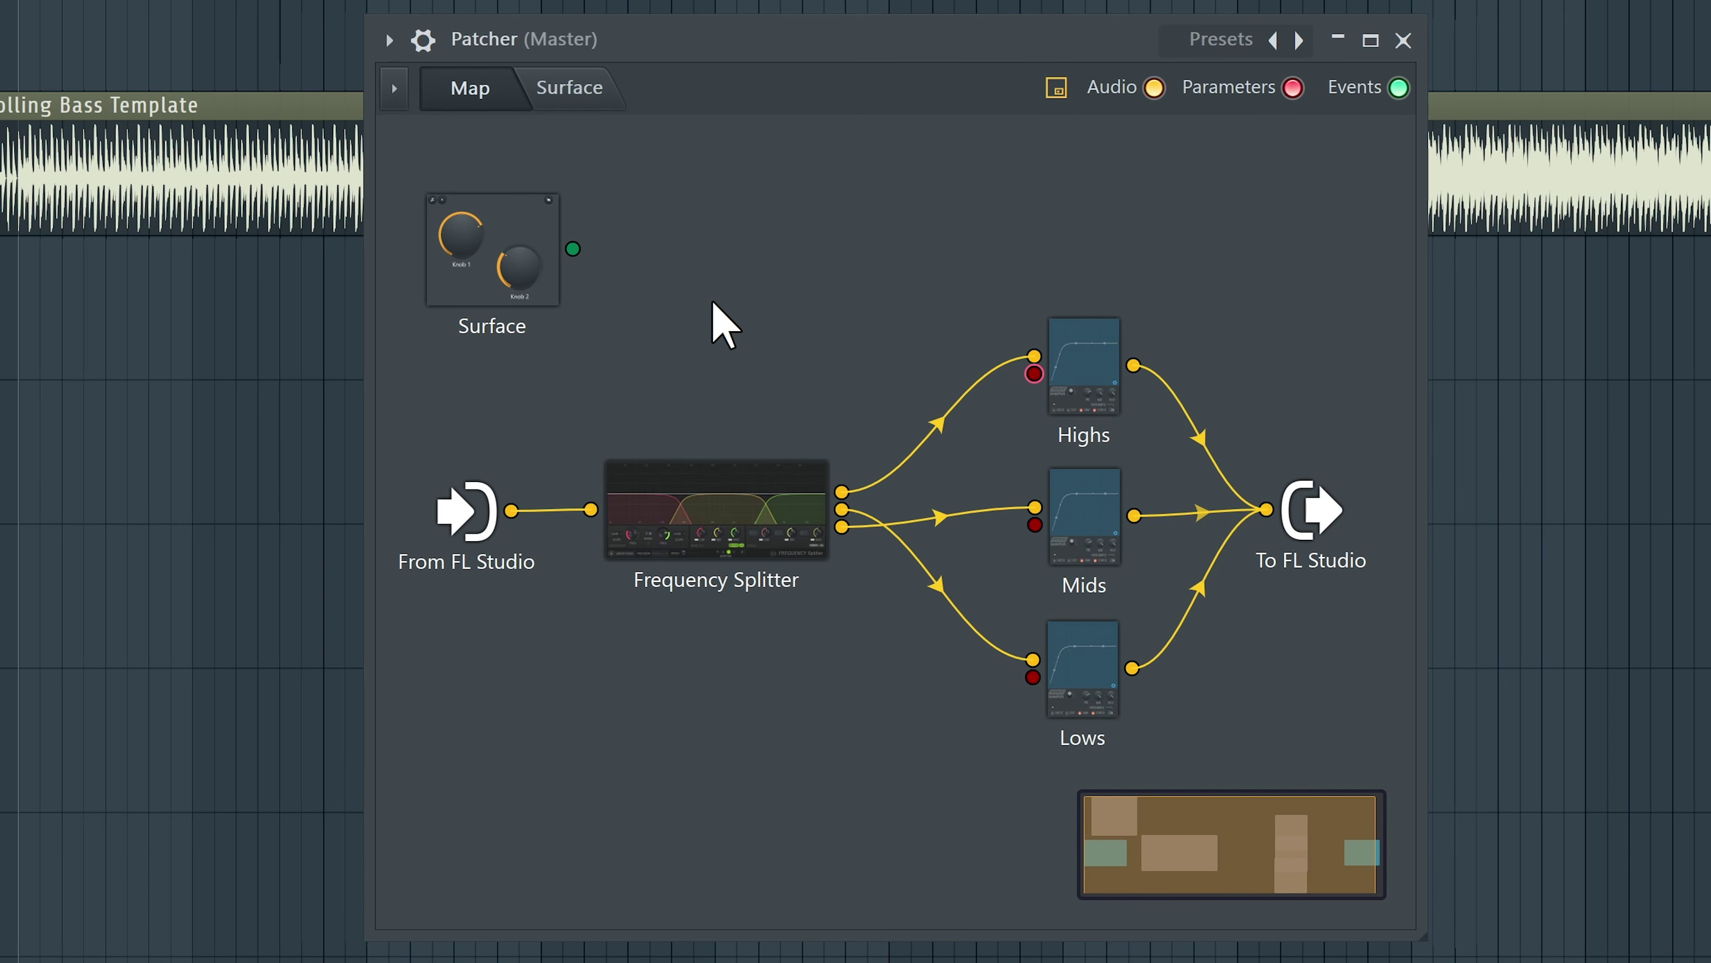
{"action": "left_click", "coordinate": [593, 112]}
{"action": "right_click", "coordinate": [699, 358]}
{"action": "left_click", "coordinate": [506, 256]}
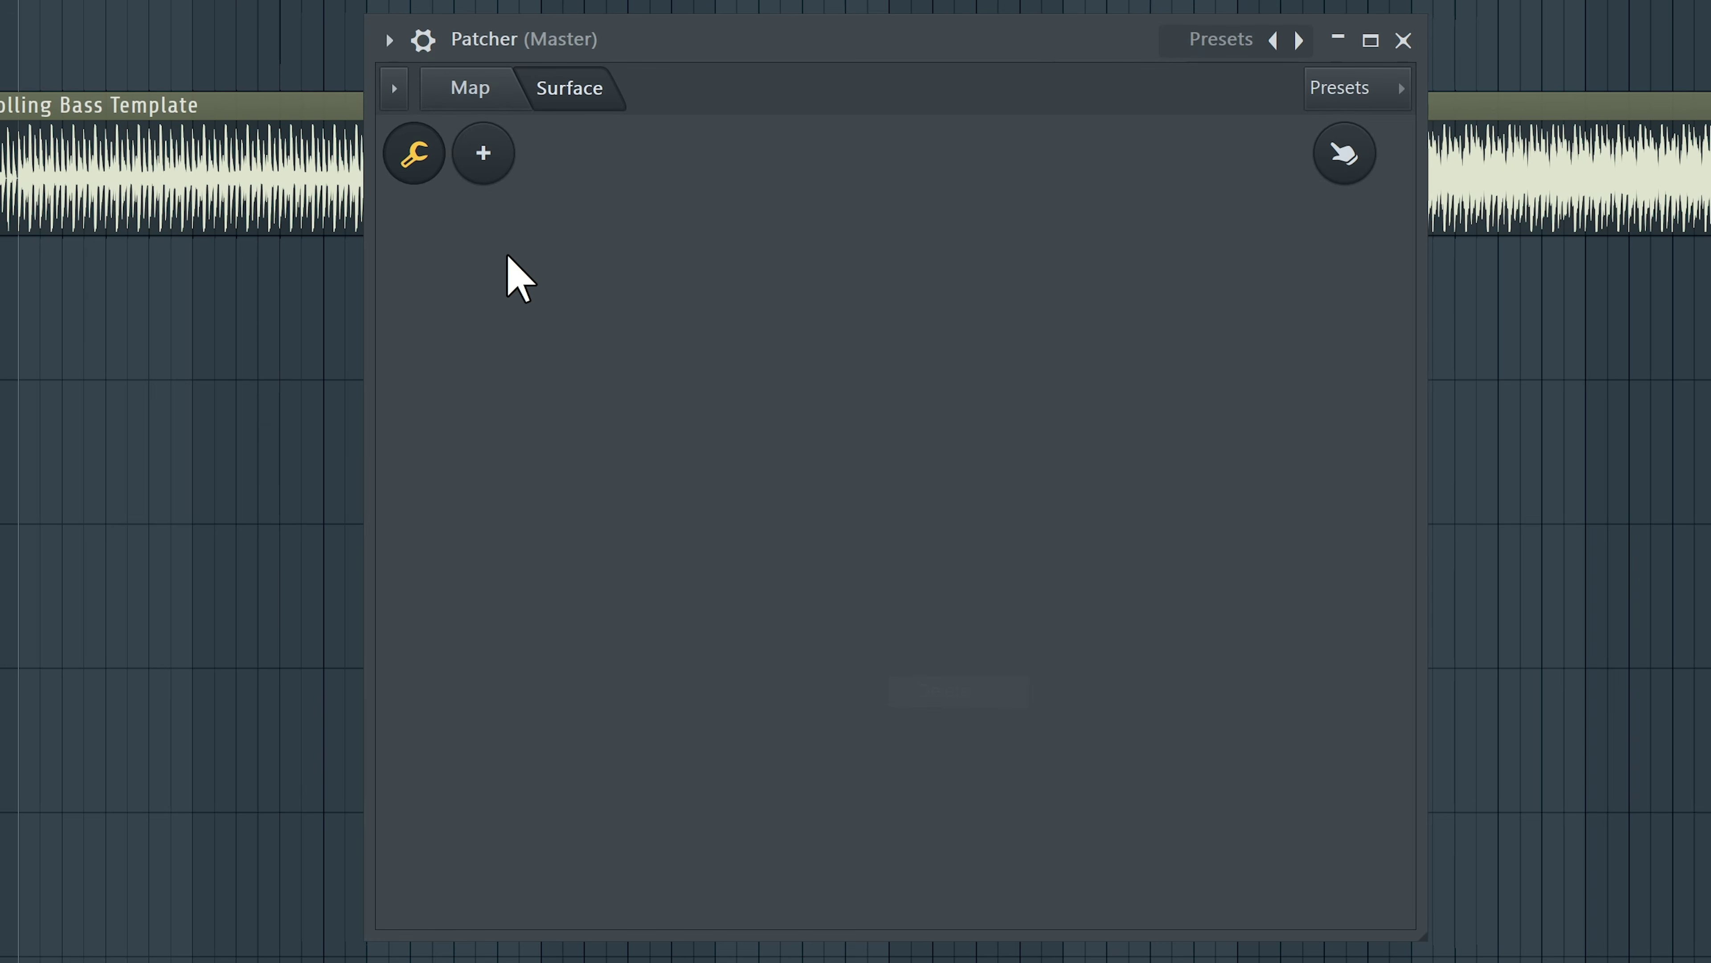
Step: Add a Default-style knob to the Surface and place it in the lower right area
{"action": "left_click", "coordinate": [485, 165]}
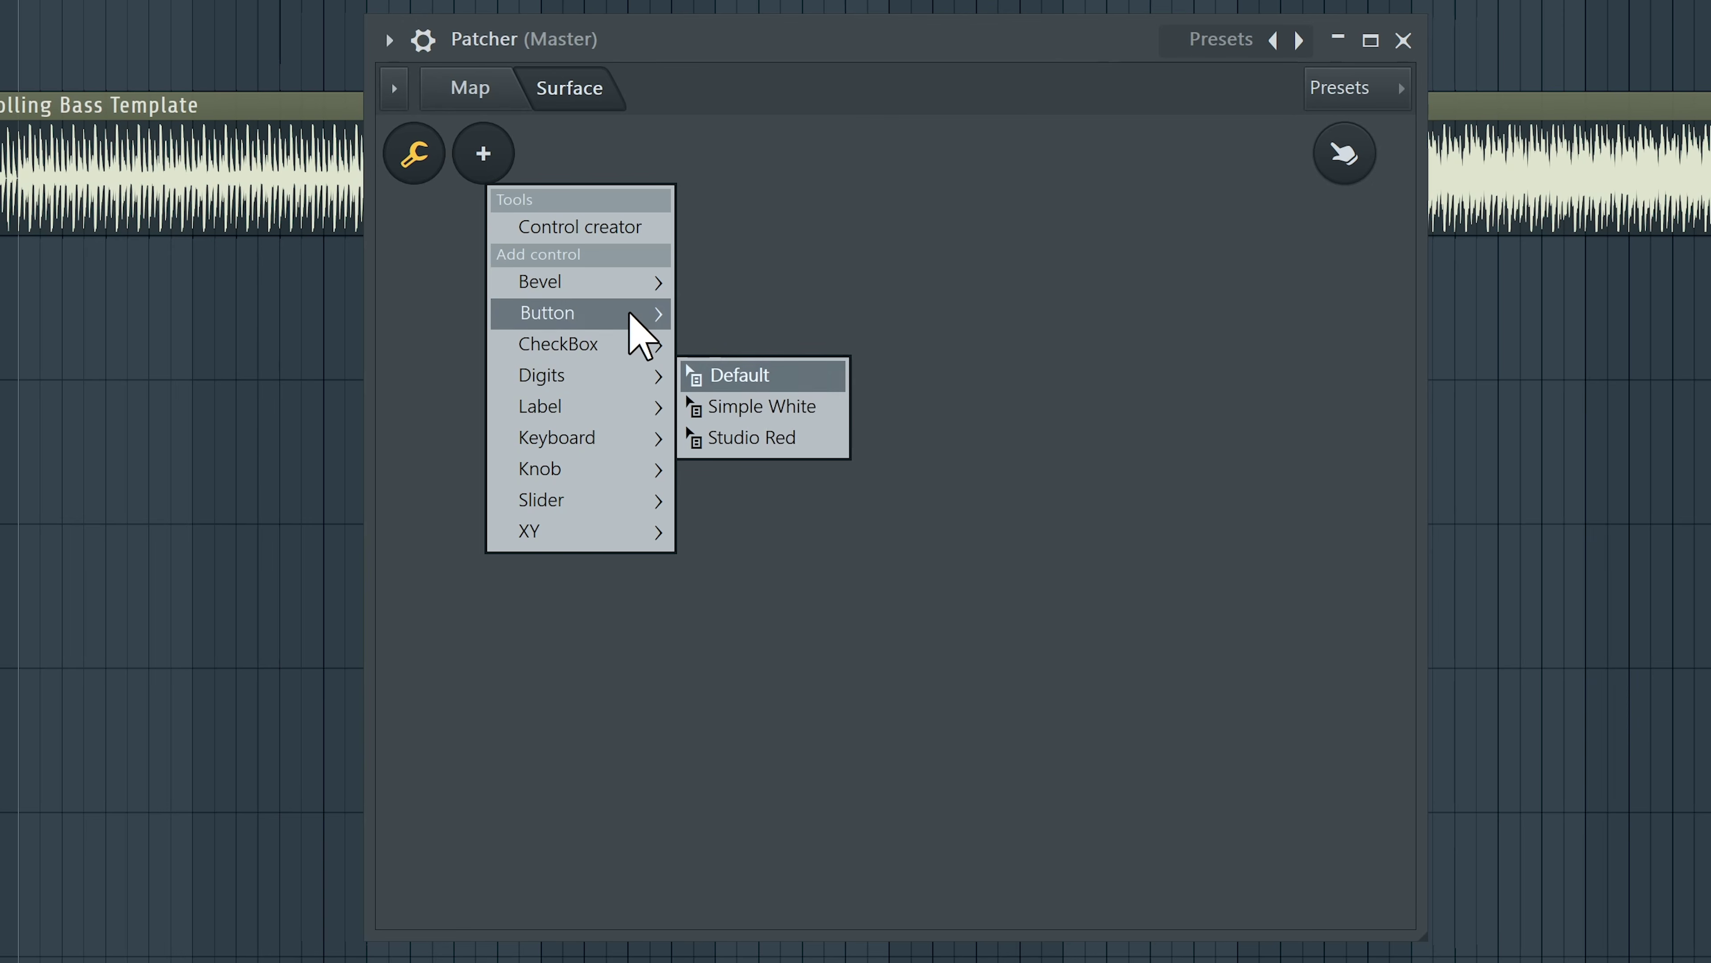
{"action": "mouse_move", "coordinate": [632, 329]}
{"action": "mouse_move", "coordinate": [662, 467]}
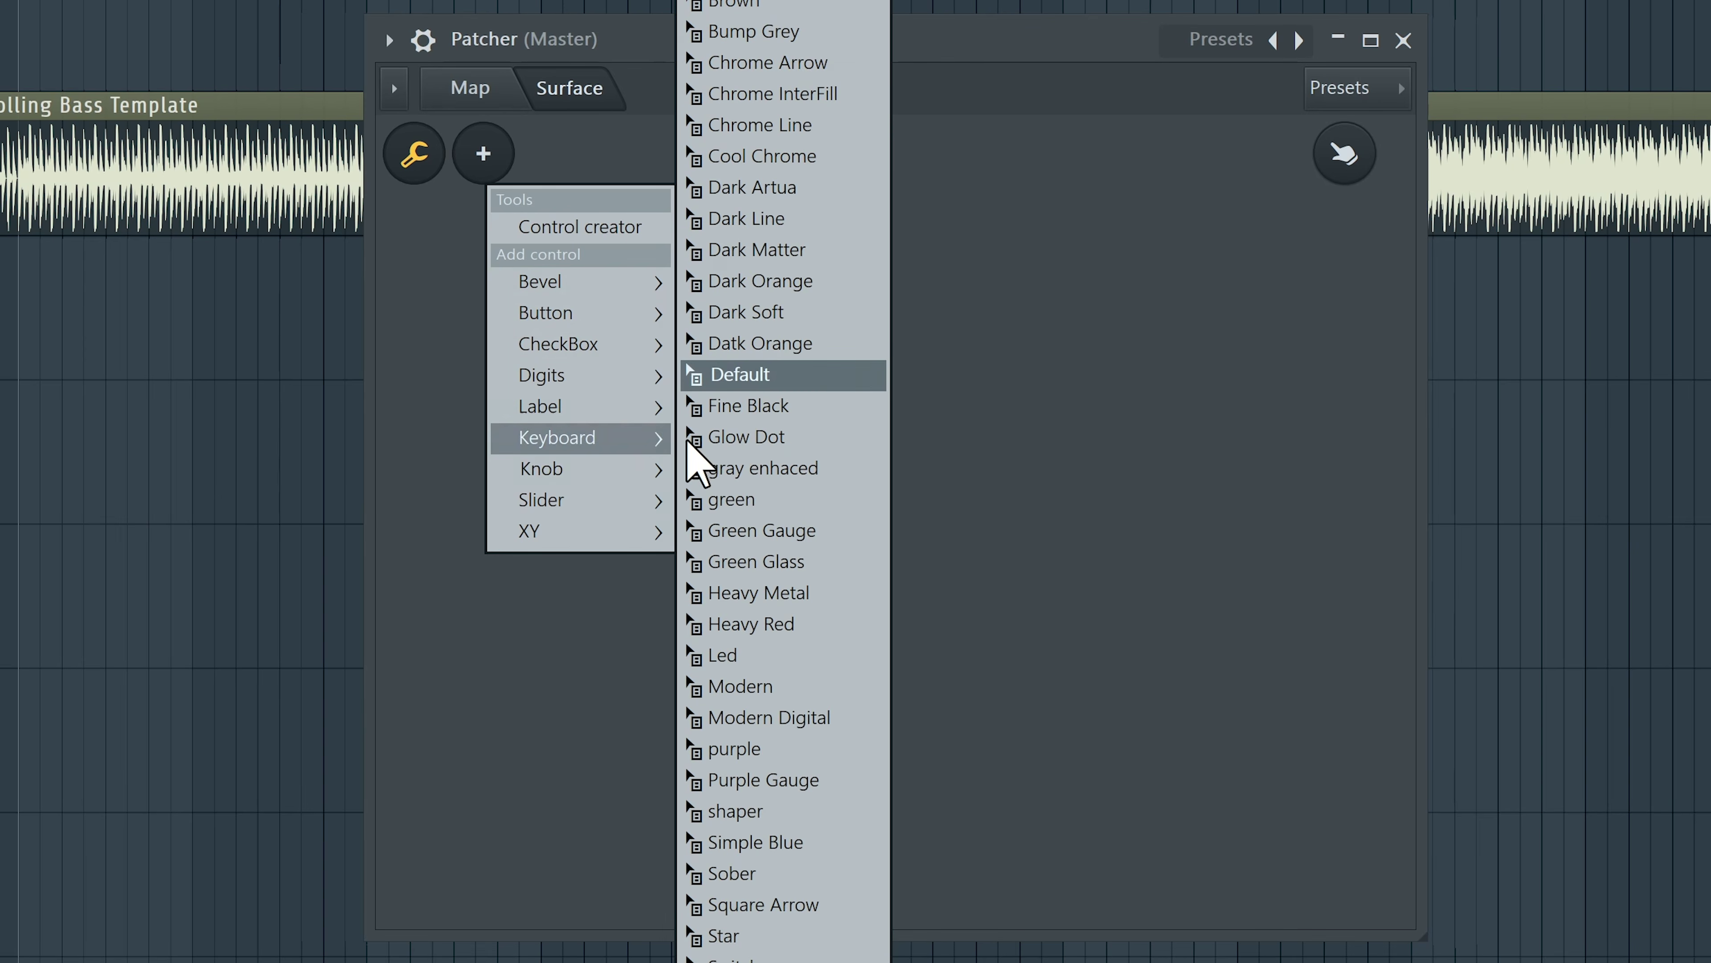
{"action": "left_click", "coordinate": [782, 376]}
{"action": "left_click_drag", "start_coordinate": [935, 589], "coordinate": [1148, 685]}
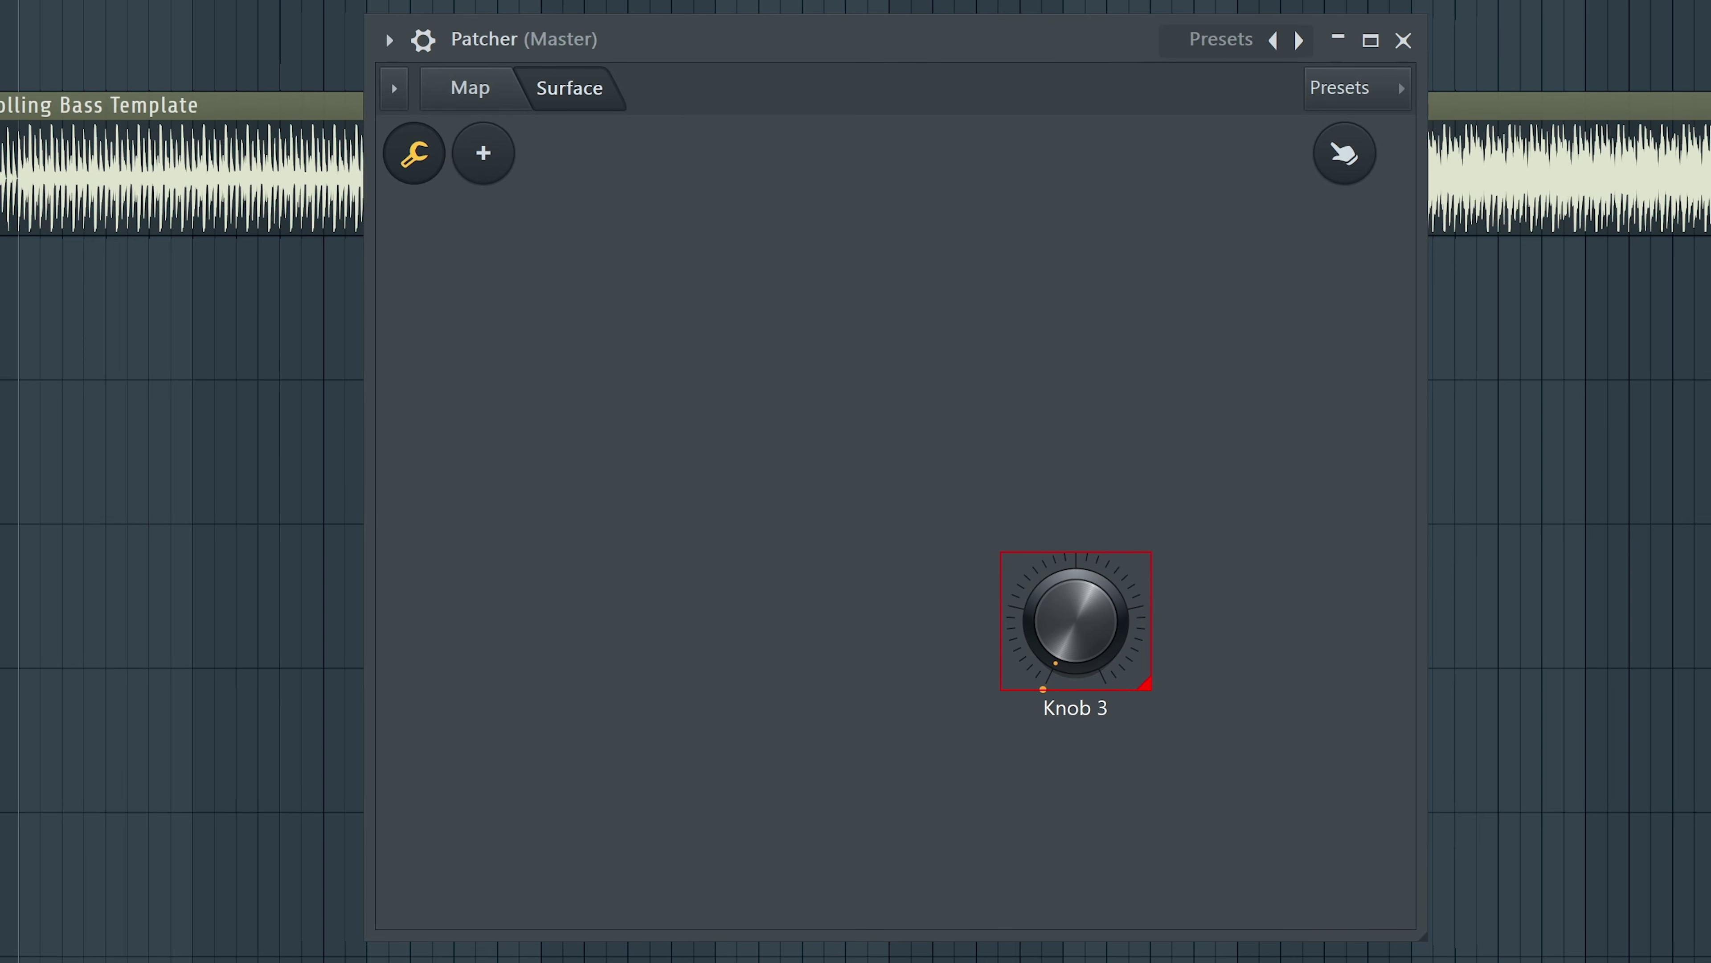
Step: Rename the new knob as Highs
{"action": "right_click", "coordinate": [1101, 639]}
{"action": "left_click", "coordinate": [1124, 659]}
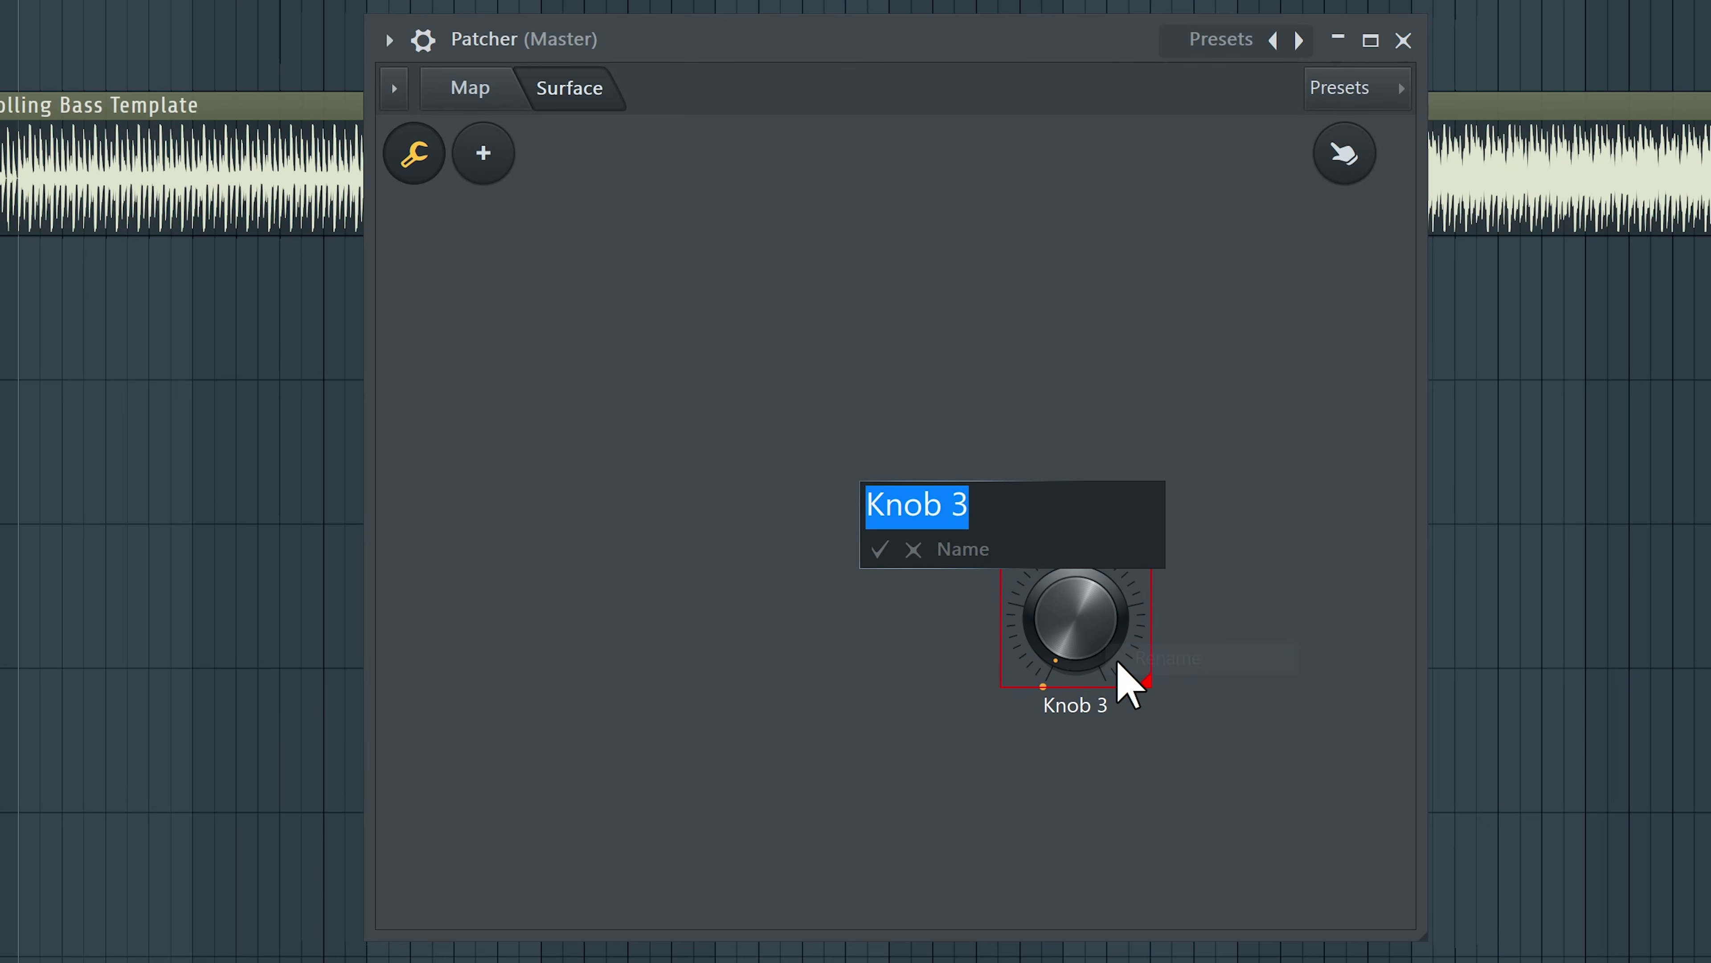
{"action": "key", "text": "Return"}
Step: Duplicate the Highs knob twice and line the copies up in a row to its left
{"action": "right_click", "coordinate": [1157, 623]}
{"action": "left_click", "coordinate": [1189, 832]}
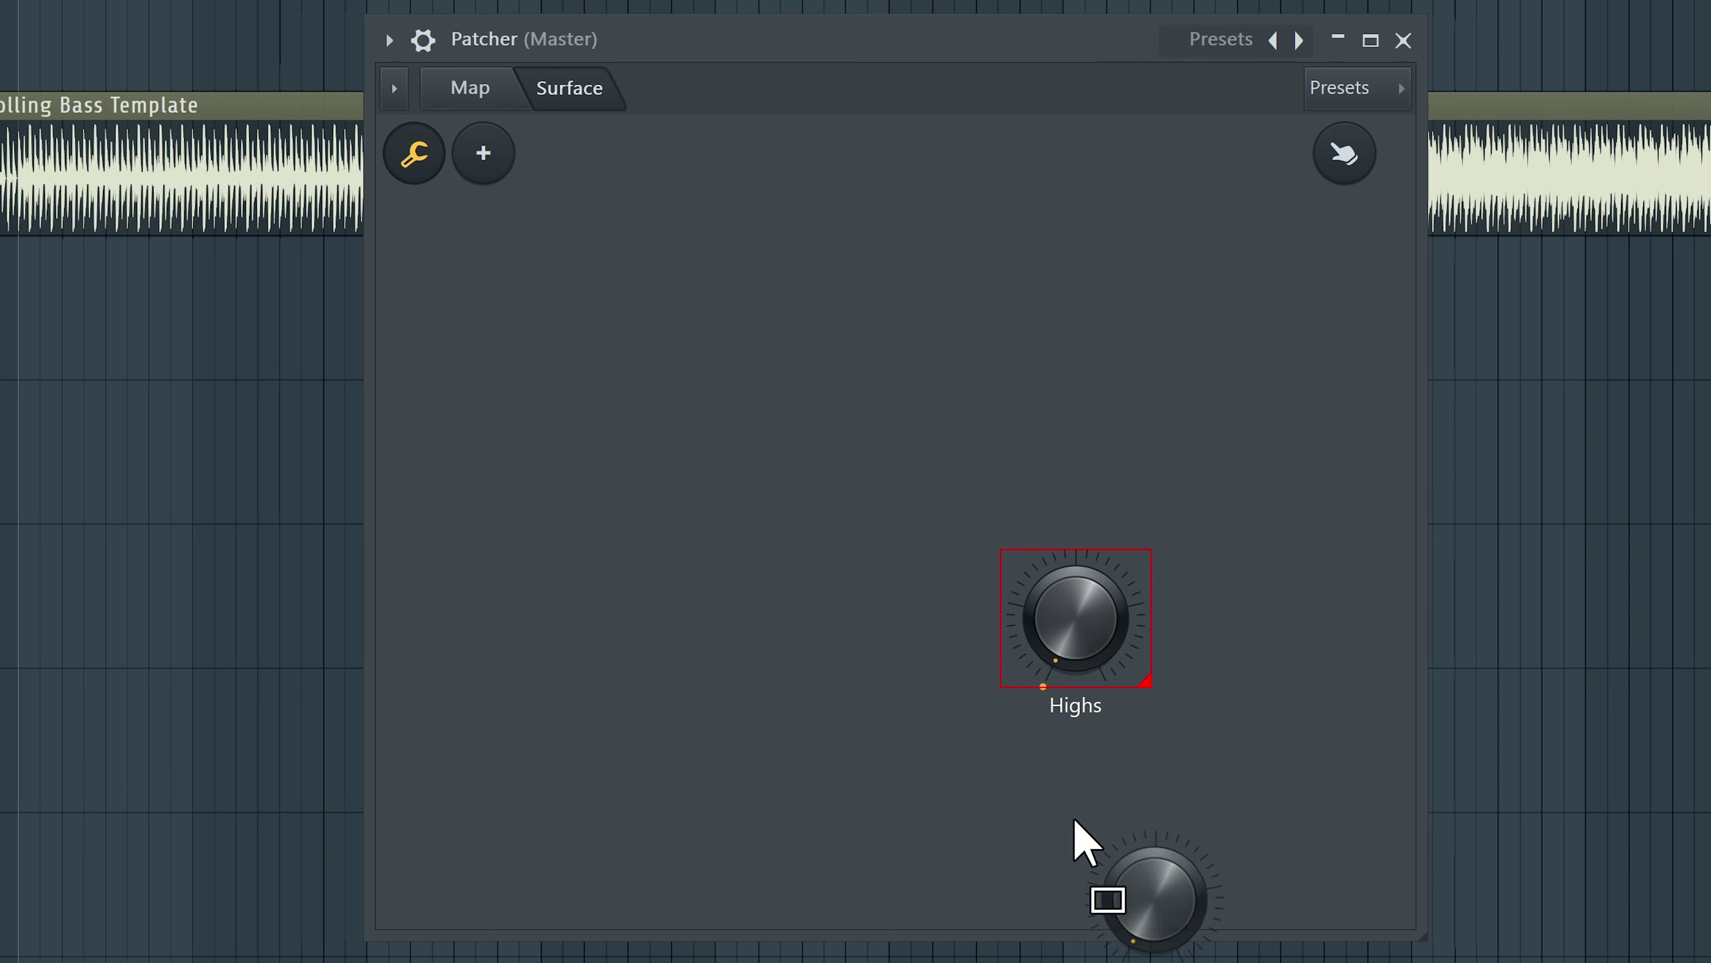
{"action": "left_click", "coordinate": [871, 593]}
{"action": "right_click", "coordinate": [868, 601]}
{"action": "left_click", "coordinate": [919, 832]}
{"action": "left_click", "coordinate": [581, 624]}
{"action": "left_click_drag", "start_coordinate": [844, 573], "coordinate": [848, 644]}
{"action": "left_click_drag", "start_coordinate": [558, 572], "coordinate": [643, 644]}
Step: Rename the leftmost knob as Lows and the middle knob as Mids
{"action": "right_click", "coordinate": [646, 643]}
{"action": "left_click", "coordinate": [668, 662]}
{"action": "type", "text": "Lows"}
{"action": "key", "text": "Return"}
{"action": "right_click", "coordinate": [805, 644]}
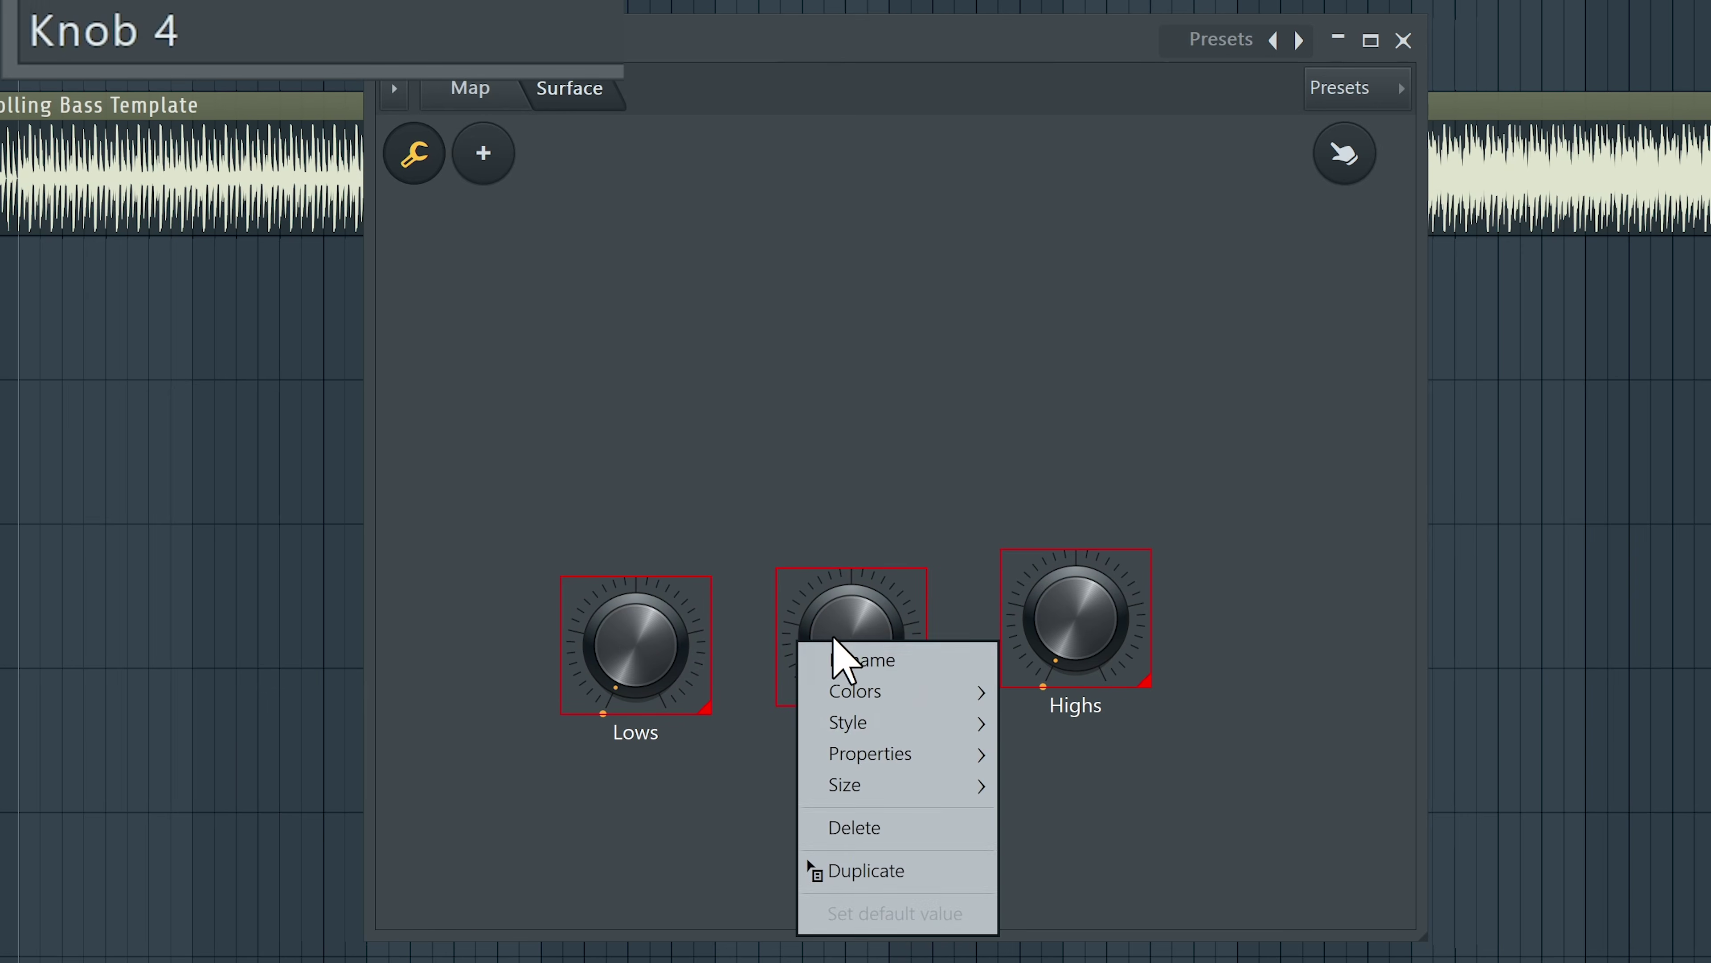
{"action": "left_click", "coordinate": [807, 664]}
{"action": "type", "text": "Mids"}
{"action": "key", "text": "Return"}
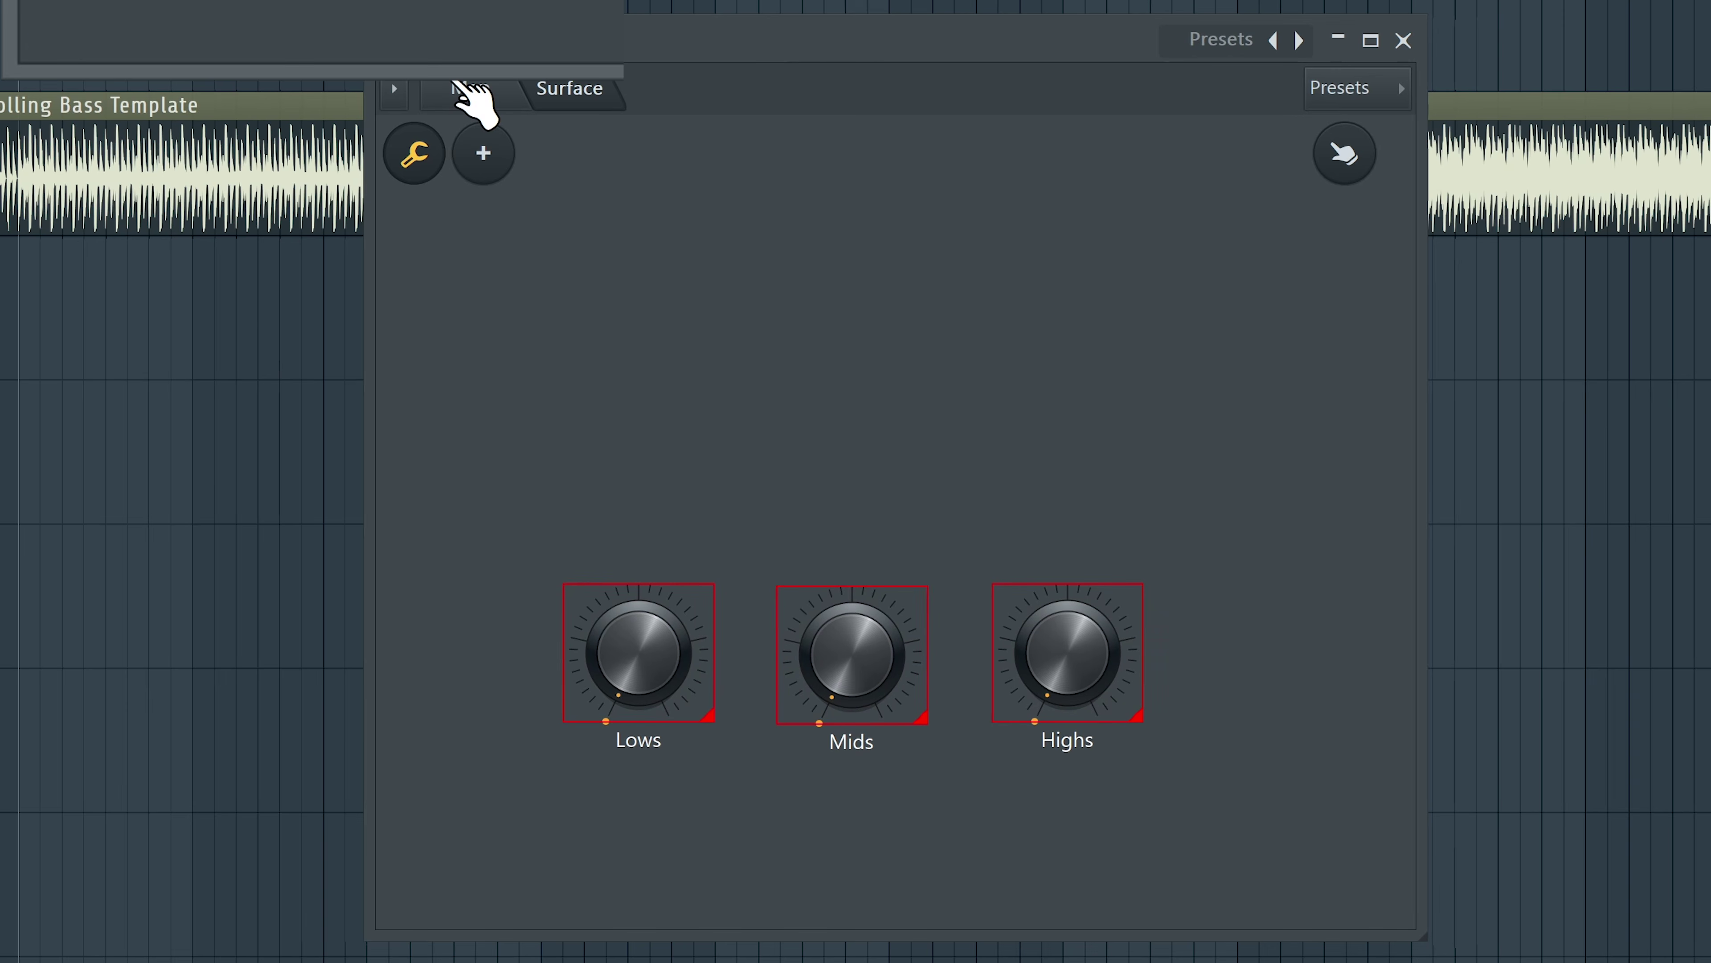
Step: Connect the Surface's Highs, Mids and Lows outputs to the parameter inputs of the matching WaveShapers on the map
{"action": "left_click", "coordinate": [469, 89]}
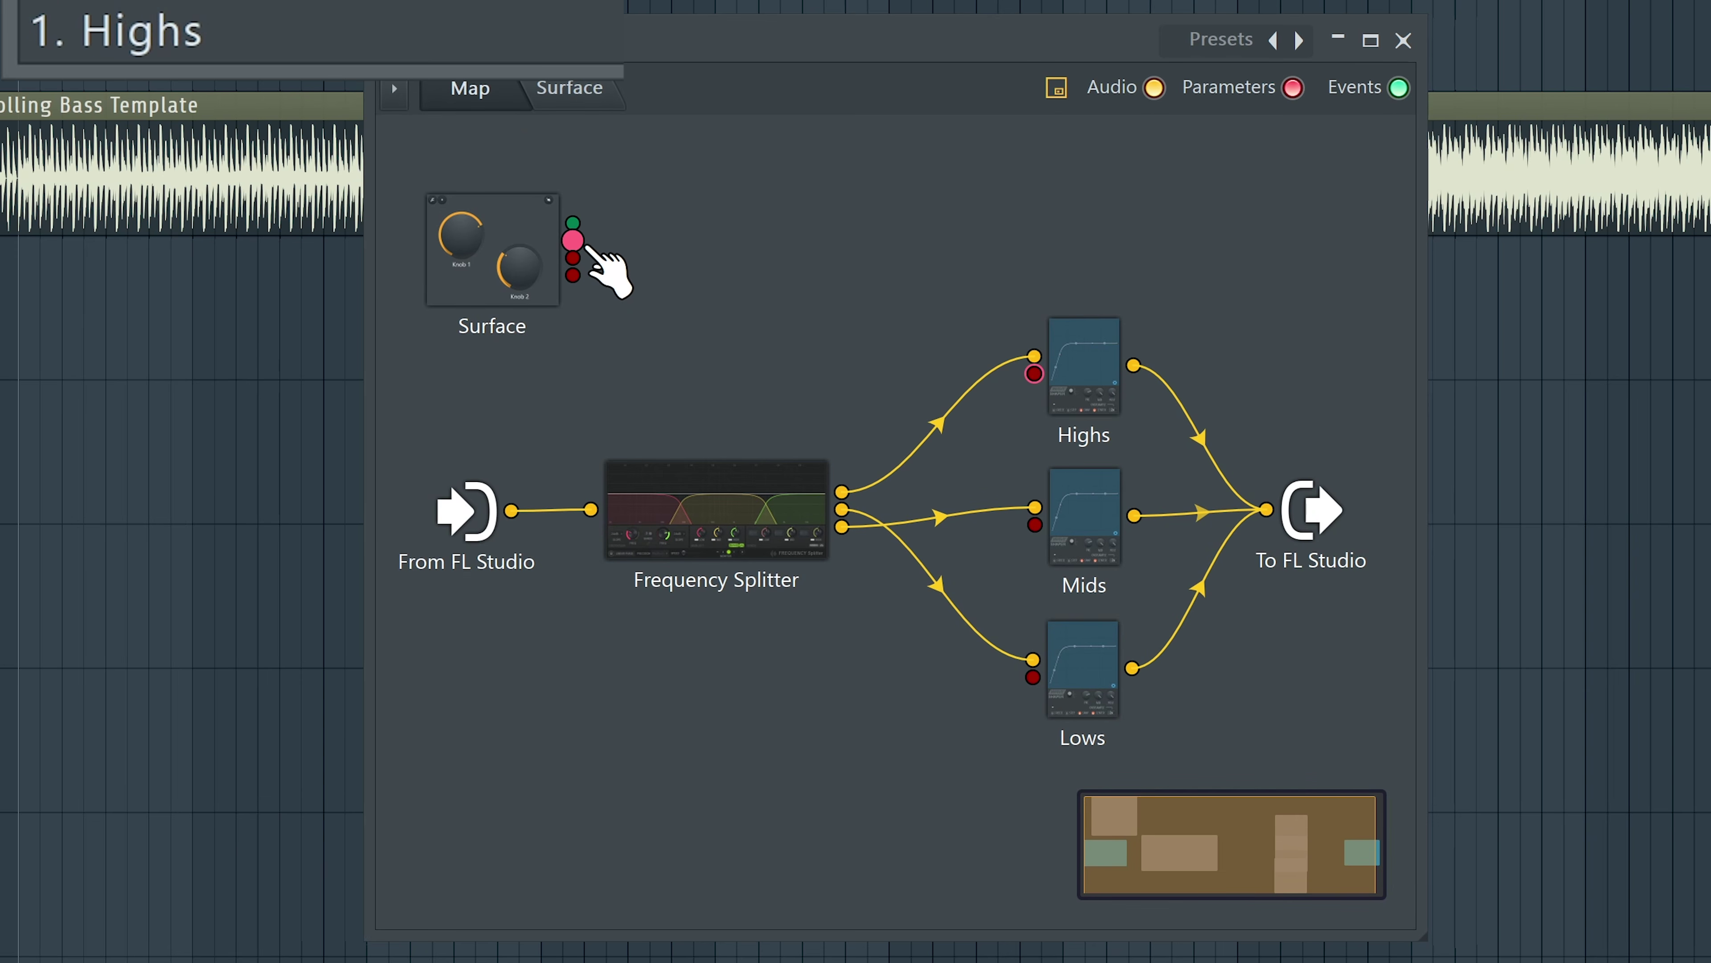
{"action": "left_click_drag", "start_coordinate": [574, 241], "coordinate": [797, 292]}
{"action": "left_click_drag", "start_coordinate": [1035, 373], "coordinate": [1034, 372]}
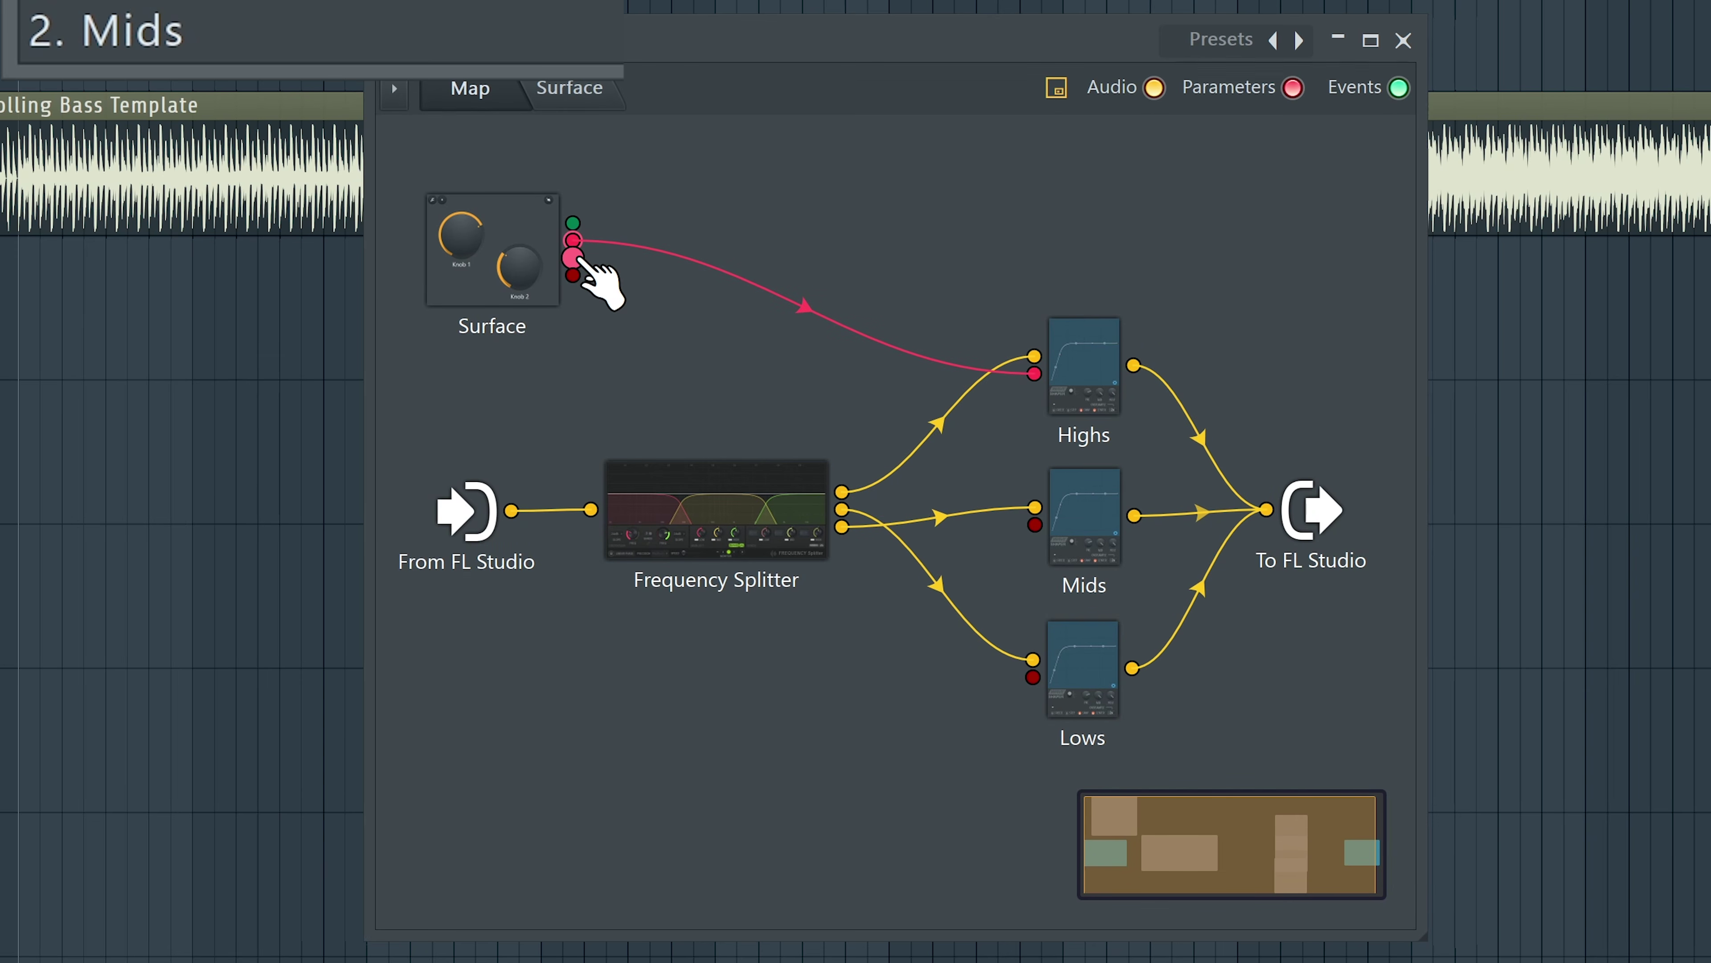
{"action": "left_click_drag", "start_coordinate": [574, 257], "coordinate": [646, 280]}
{"action": "left_click_drag", "start_coordinate": [998, 492], "coordinate": [1035, 525]}
{"action": "left_click_drag", "start_coordinate": [574, 274], "coordinate": [1068, 688]}
Step: Turn off Surface editing and try out the Mids, Lows and Highs knobs
{"action": "left_click", "coordinate": [512, 89]}
{"action": "left_click", "coordinate": [418, 174]}
{"action": "left_click_drag", "start_coordinate": [852, 655], "coordinate": [863, 776]}
{"action": "left_click_drag", "start_coordinate": [638, 652], "coordinate": [638, 553]}
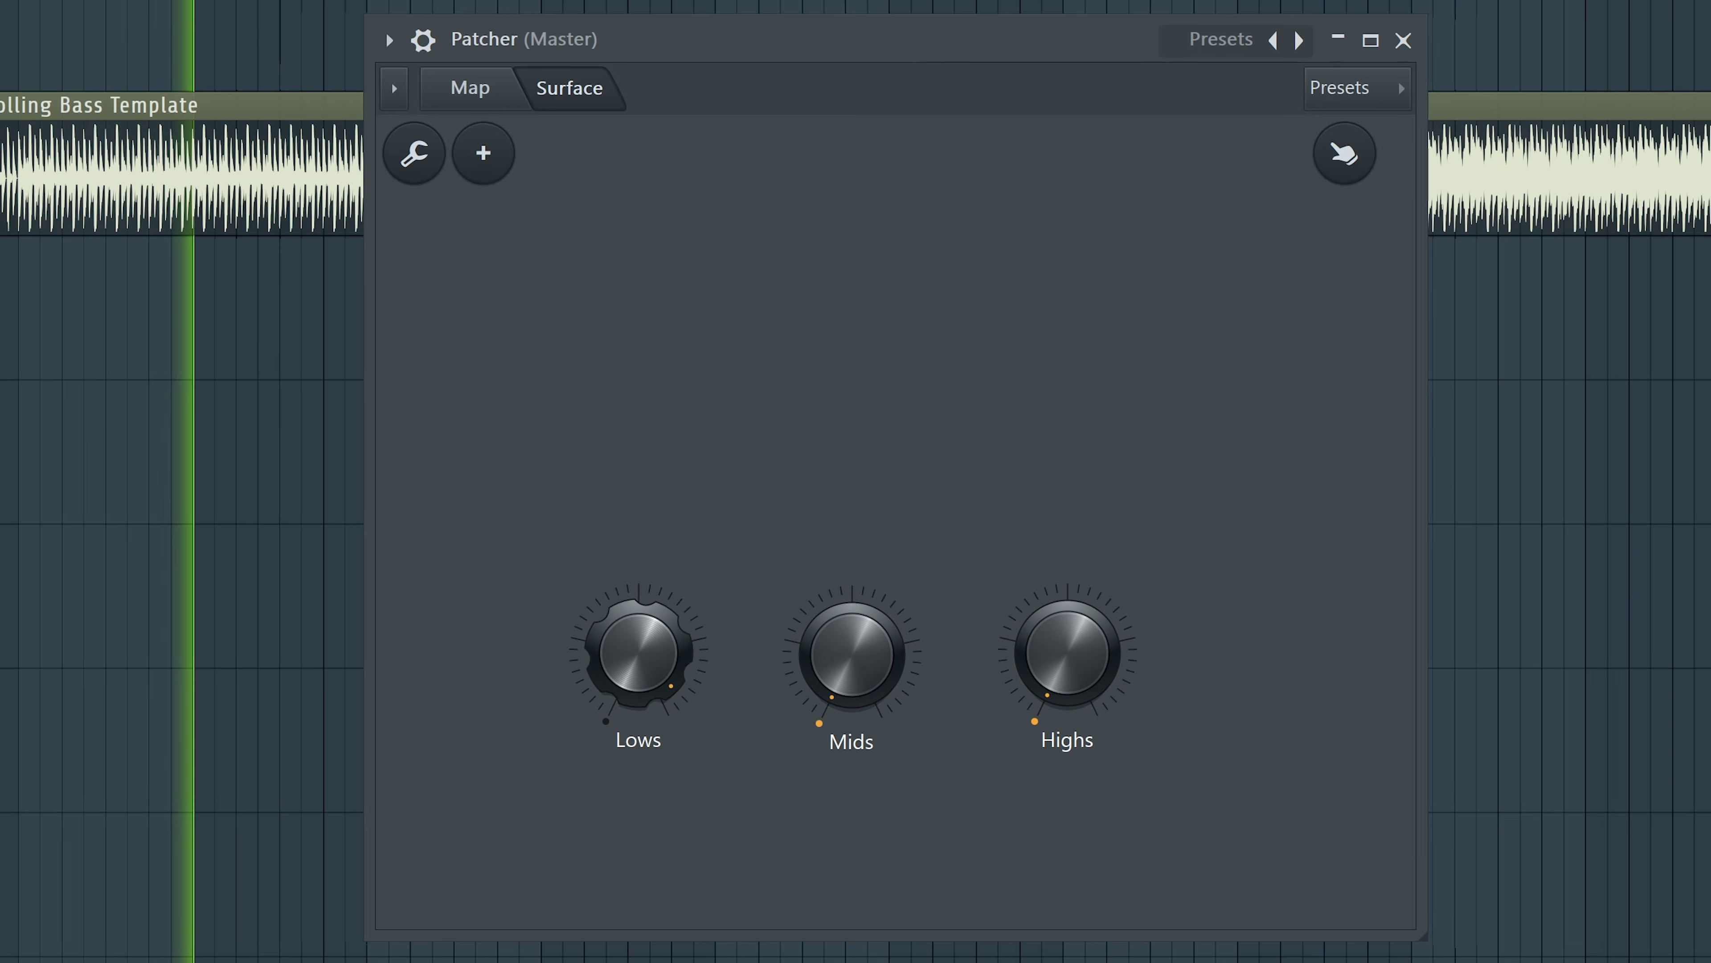
{"action": "left_click_drag", "start_coordinate": [638, 653], "coordinate": [638, 775]}
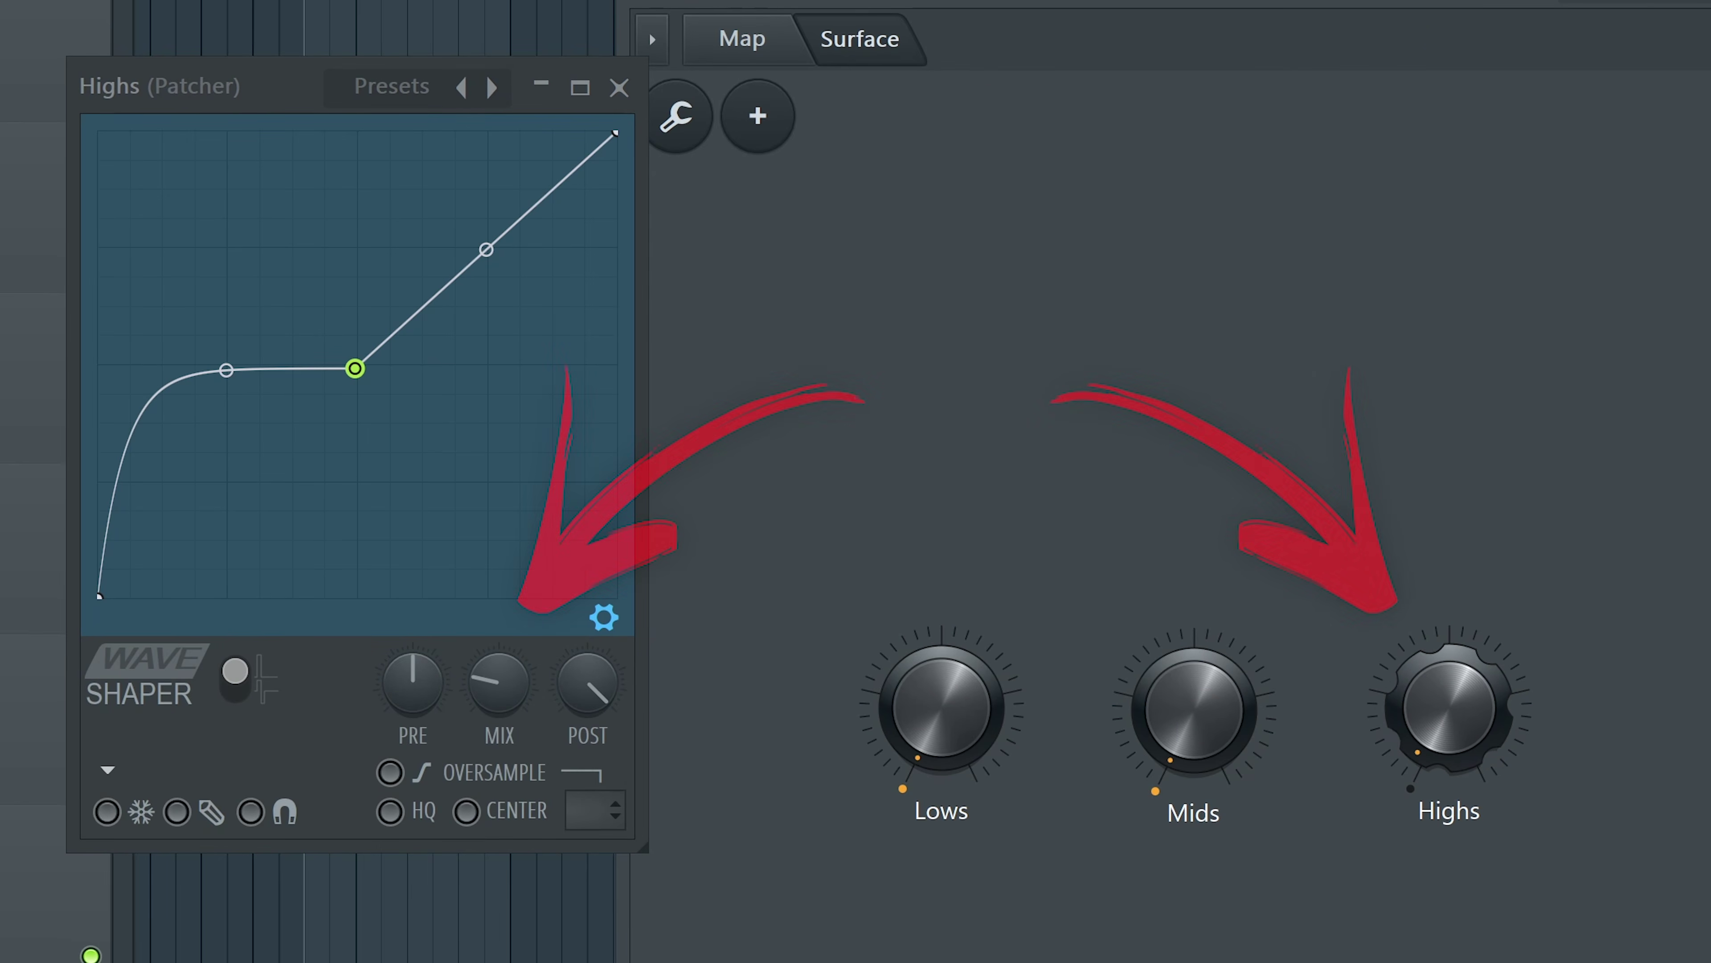
{"action": "left_click_drag", "start_coordinate": [1434, 715], "coordinate": [1433, 747]}
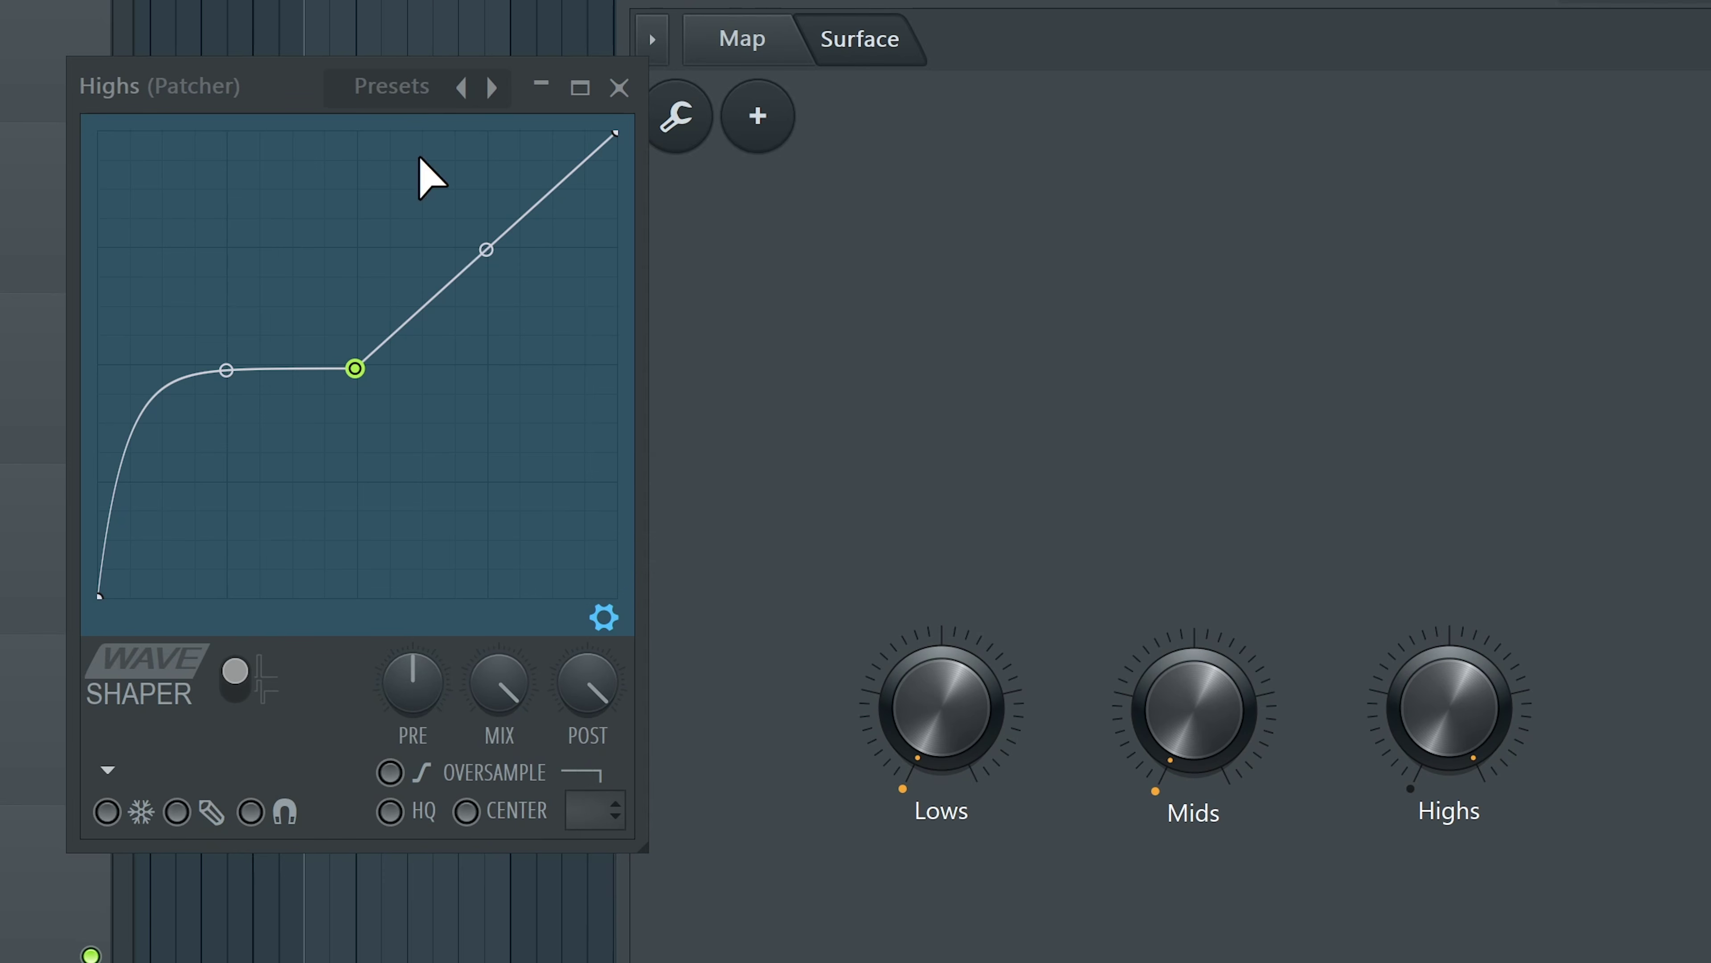
Step: Close the Highs WaveShaper window and shift the Frequency Splitter slightly left on the map
{"action": "left_click", "coordinate": [753, 51]}
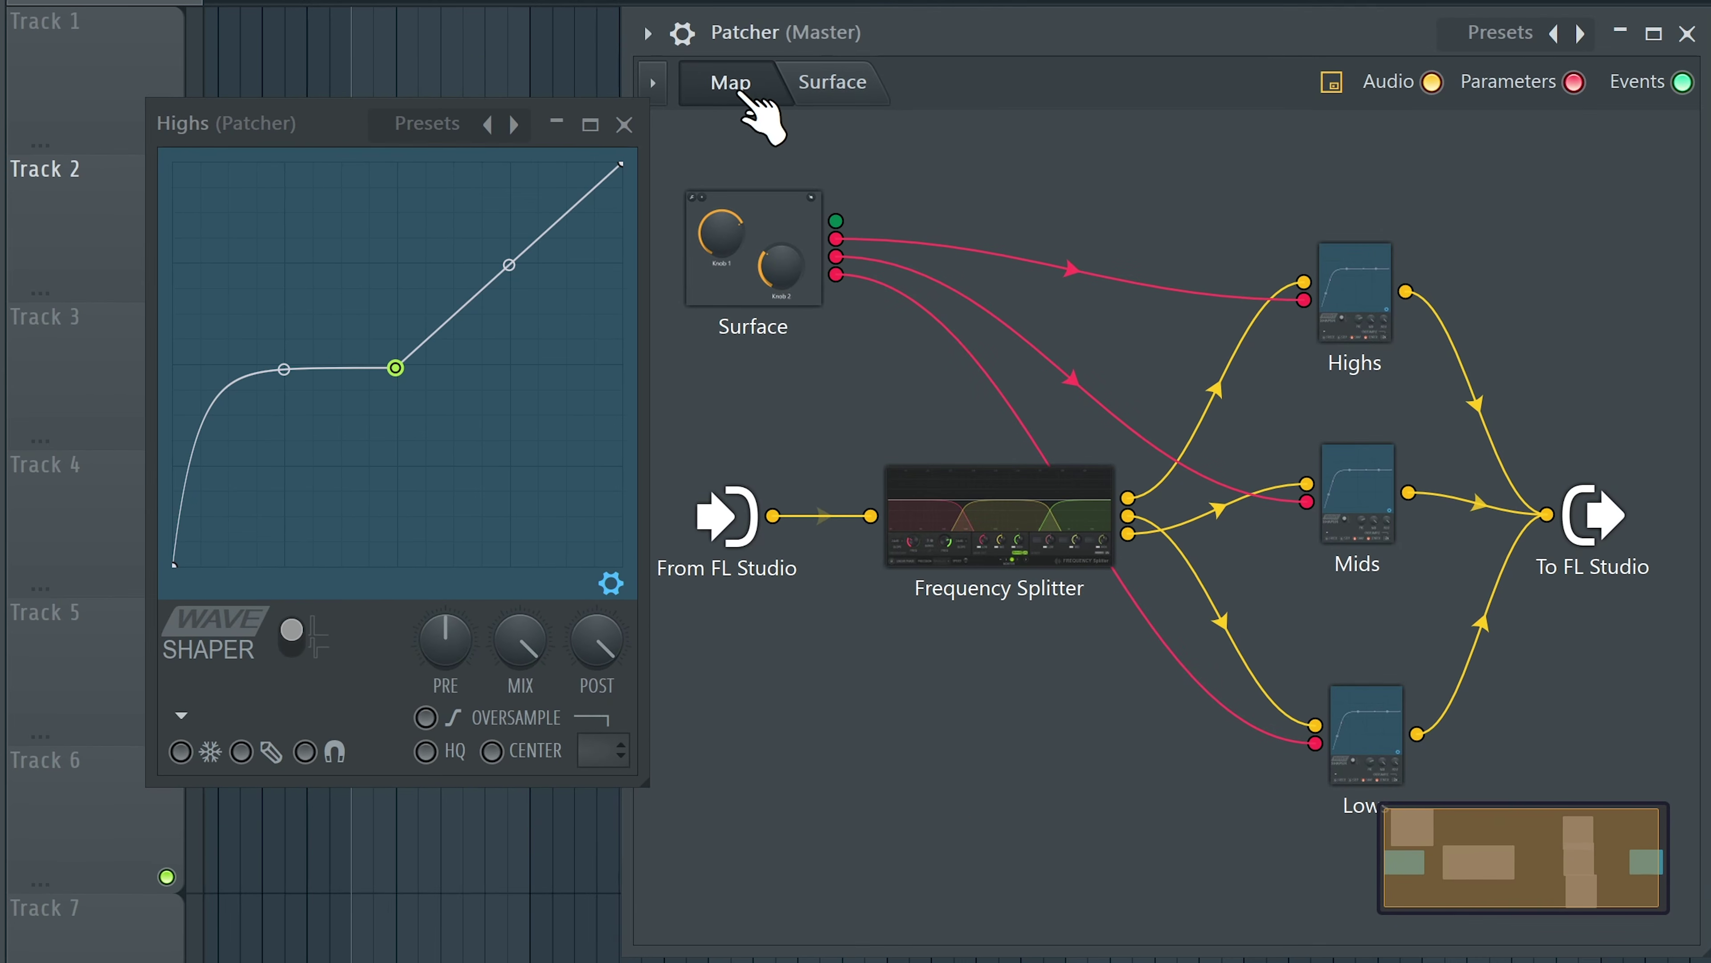
{"action": "left_click", "coordinate": [624, 124]}
{"action": "left_click_drag", "start_coordinate": [971, 534], "coordinate": [931, 539]}
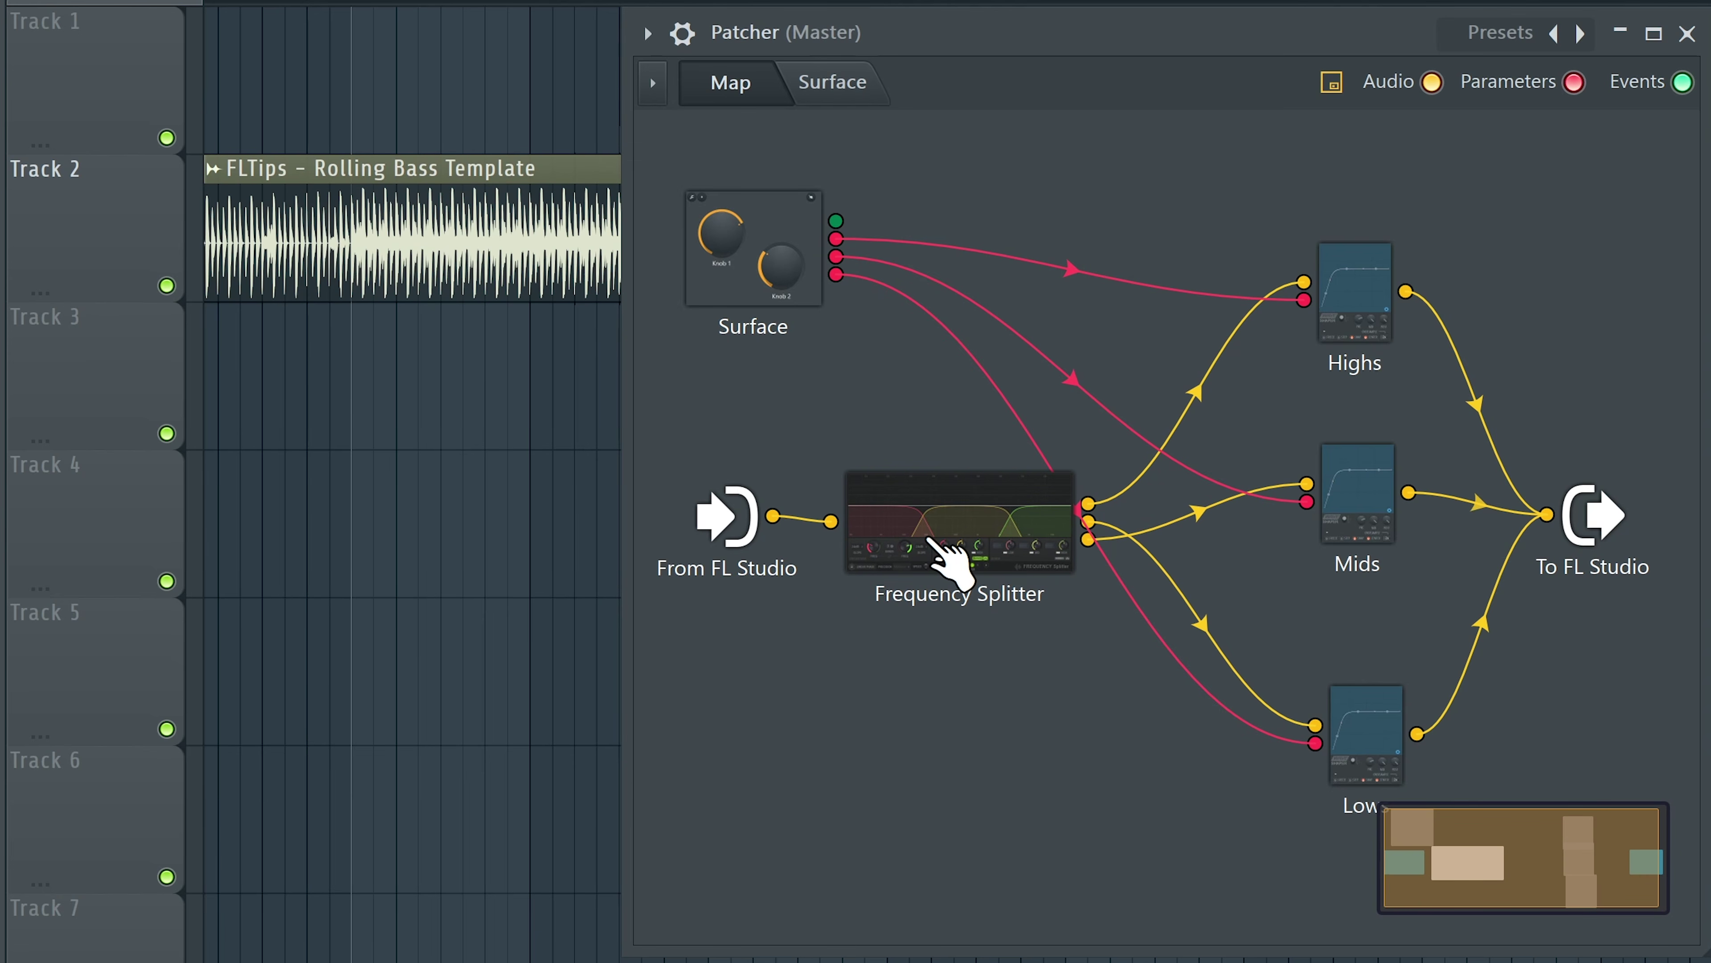
Step: Search the plugins for "contro", add Fruity Envelope Controller above the Frequency Splitter, and shift the splitter slightly right and up
{"action": "right_click", "coordinate": [1105, 176]}
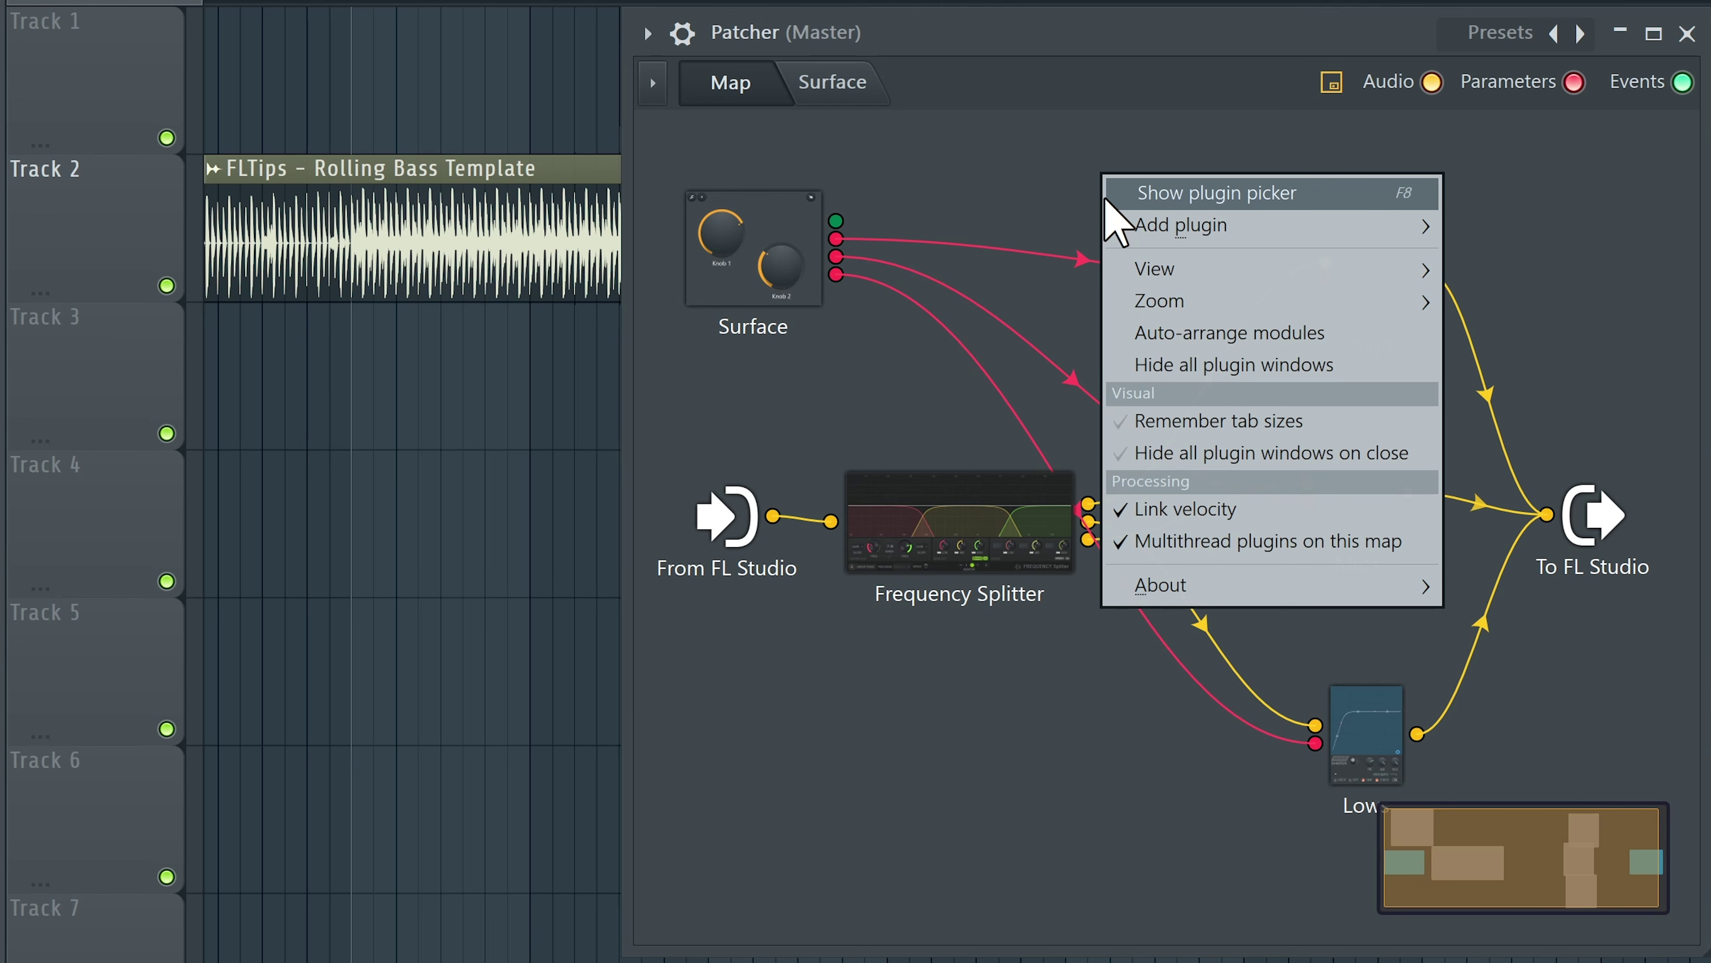
{"action": "left_click", "coordinate": [1219, 194]}
{"action": "type", "text": "contro"}
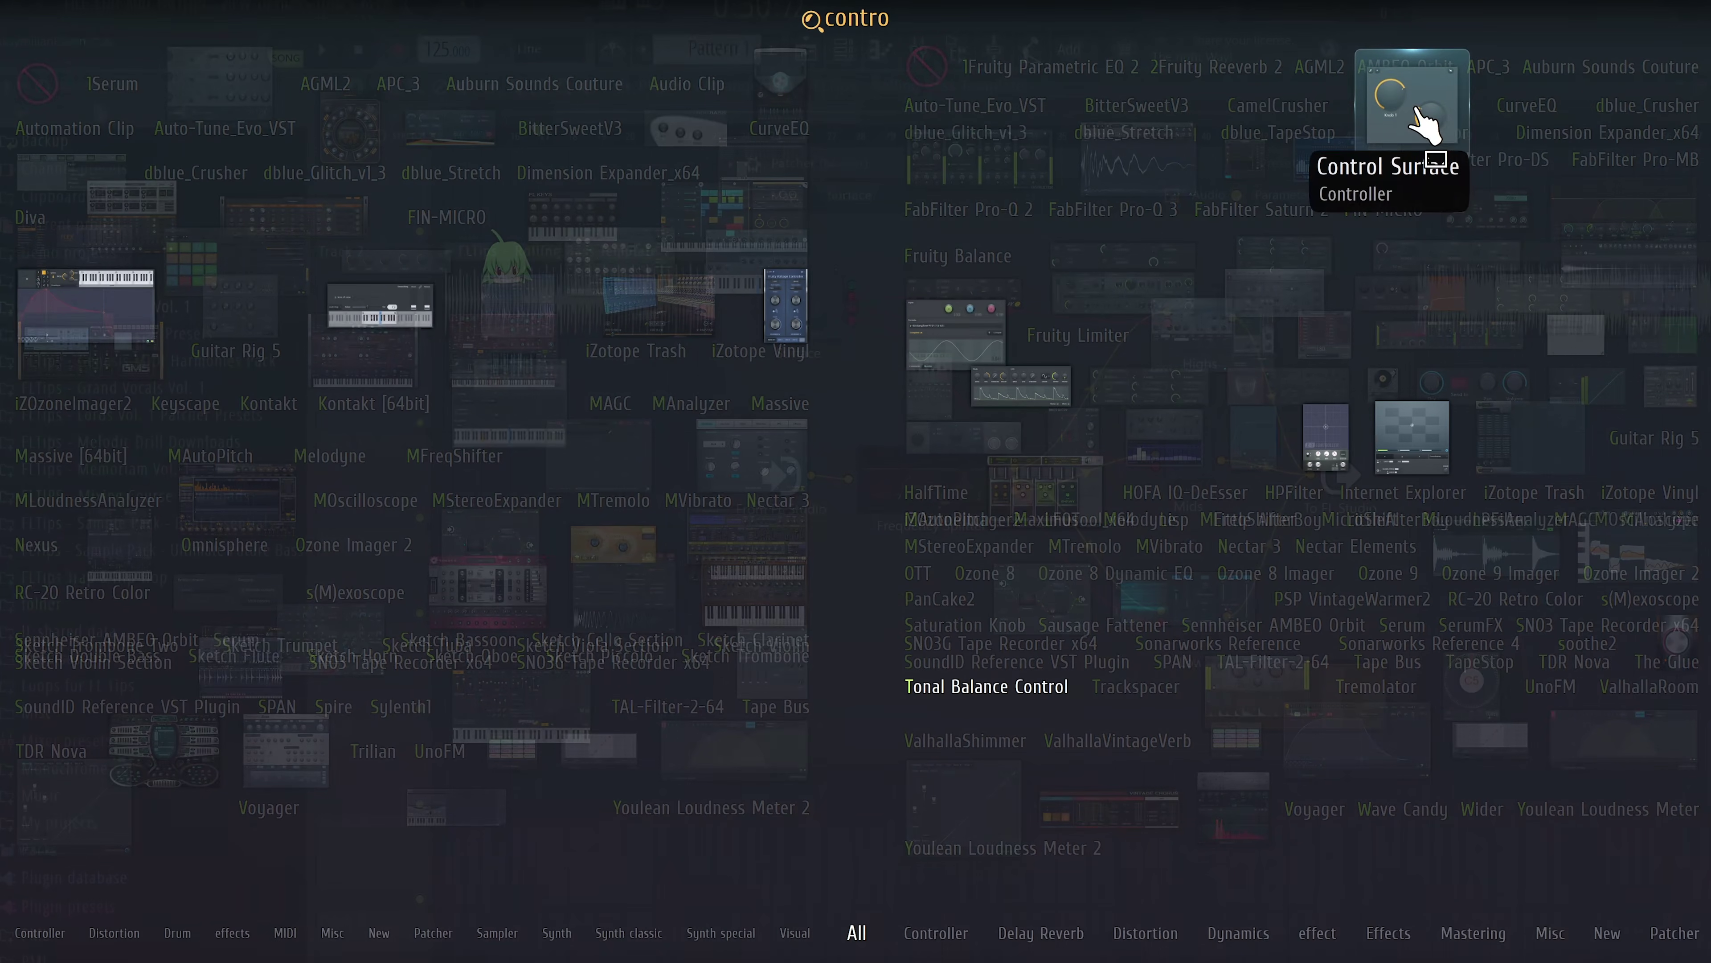
{"action": "left_click_drag", "start_coordinate": [86, 324], "coordinate": [980, 486]}
{"action": "left_click_drag", "start_coordinate": [928, 329], "coordinate": [915, 503]}
{"action": "left_click_drag", "start_coordinate": [1026, 445], "coordinate": [1034, 298]}
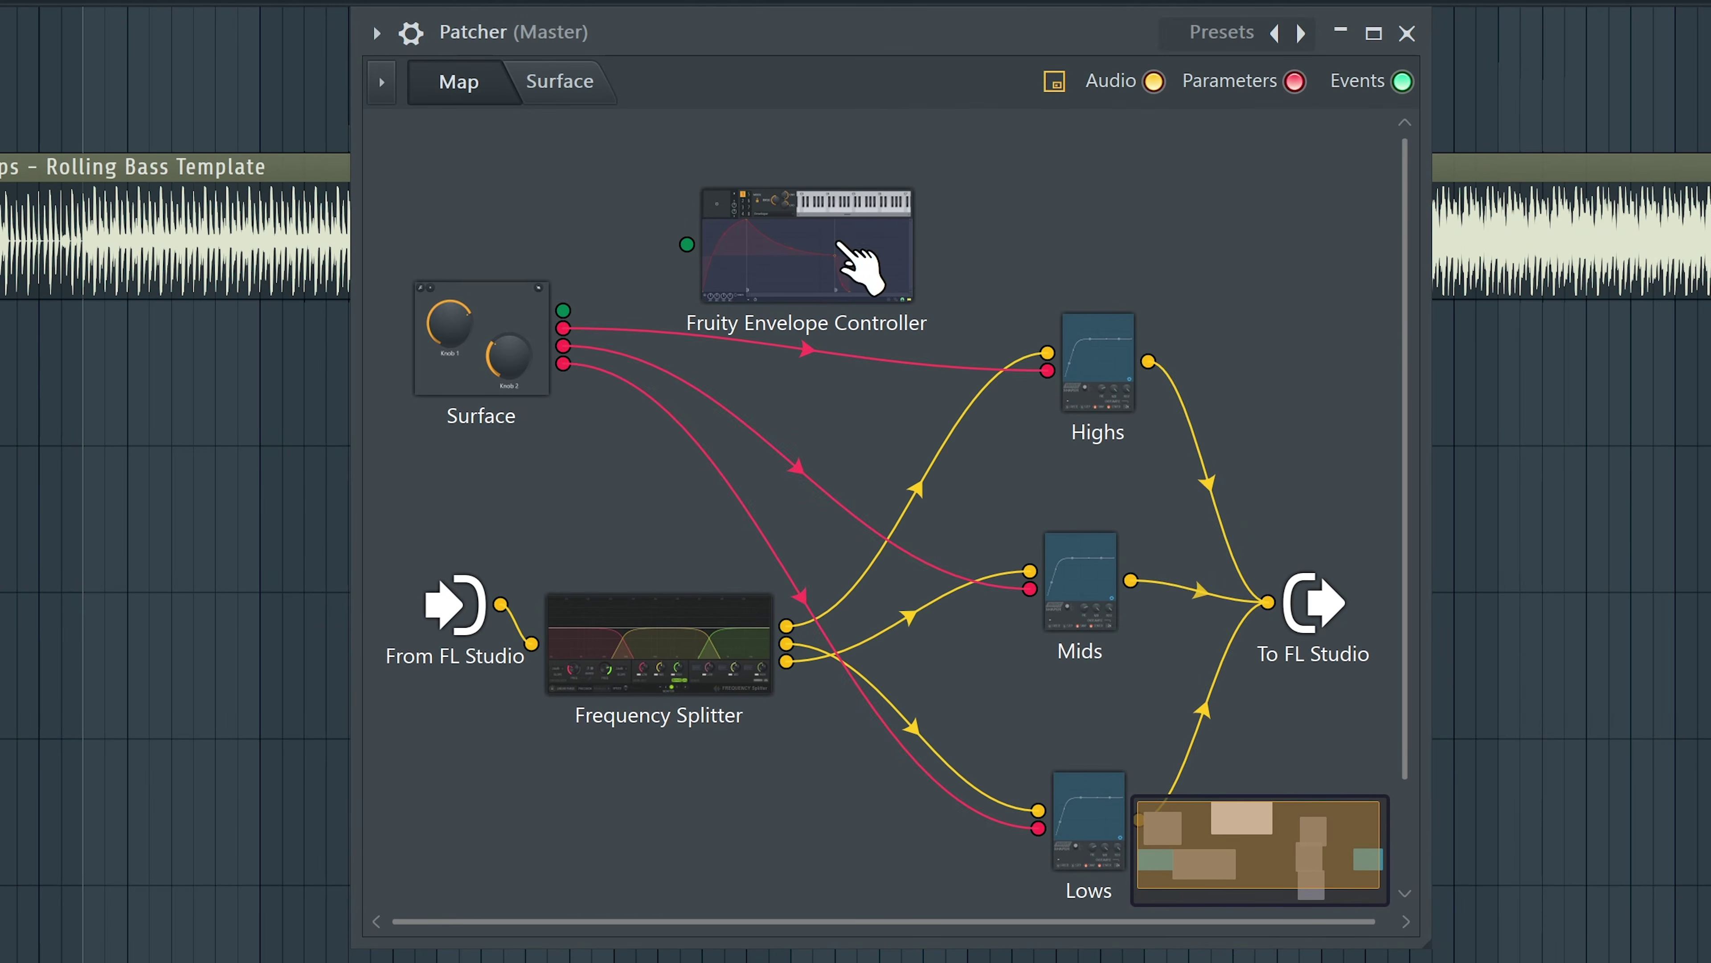
{"action": "left_click_drag", "start_coordinate": [916, 559], "coordinate": [938, 539]}
{"action": "left_click_drag", "start_coordinate": [686, 594], "coordinate": [737, 591]}
Step: Add a Fruity Formula Controller to the right of the Envelope Controller, open it and load the LFO preset Basic sine LFO
{"action": "right_click", "coordinate": [993, 169]}
{"action": "left_click", "coordinate": [1071, 192]}
{"action": "left_click", "coordinate": [732, 301]}
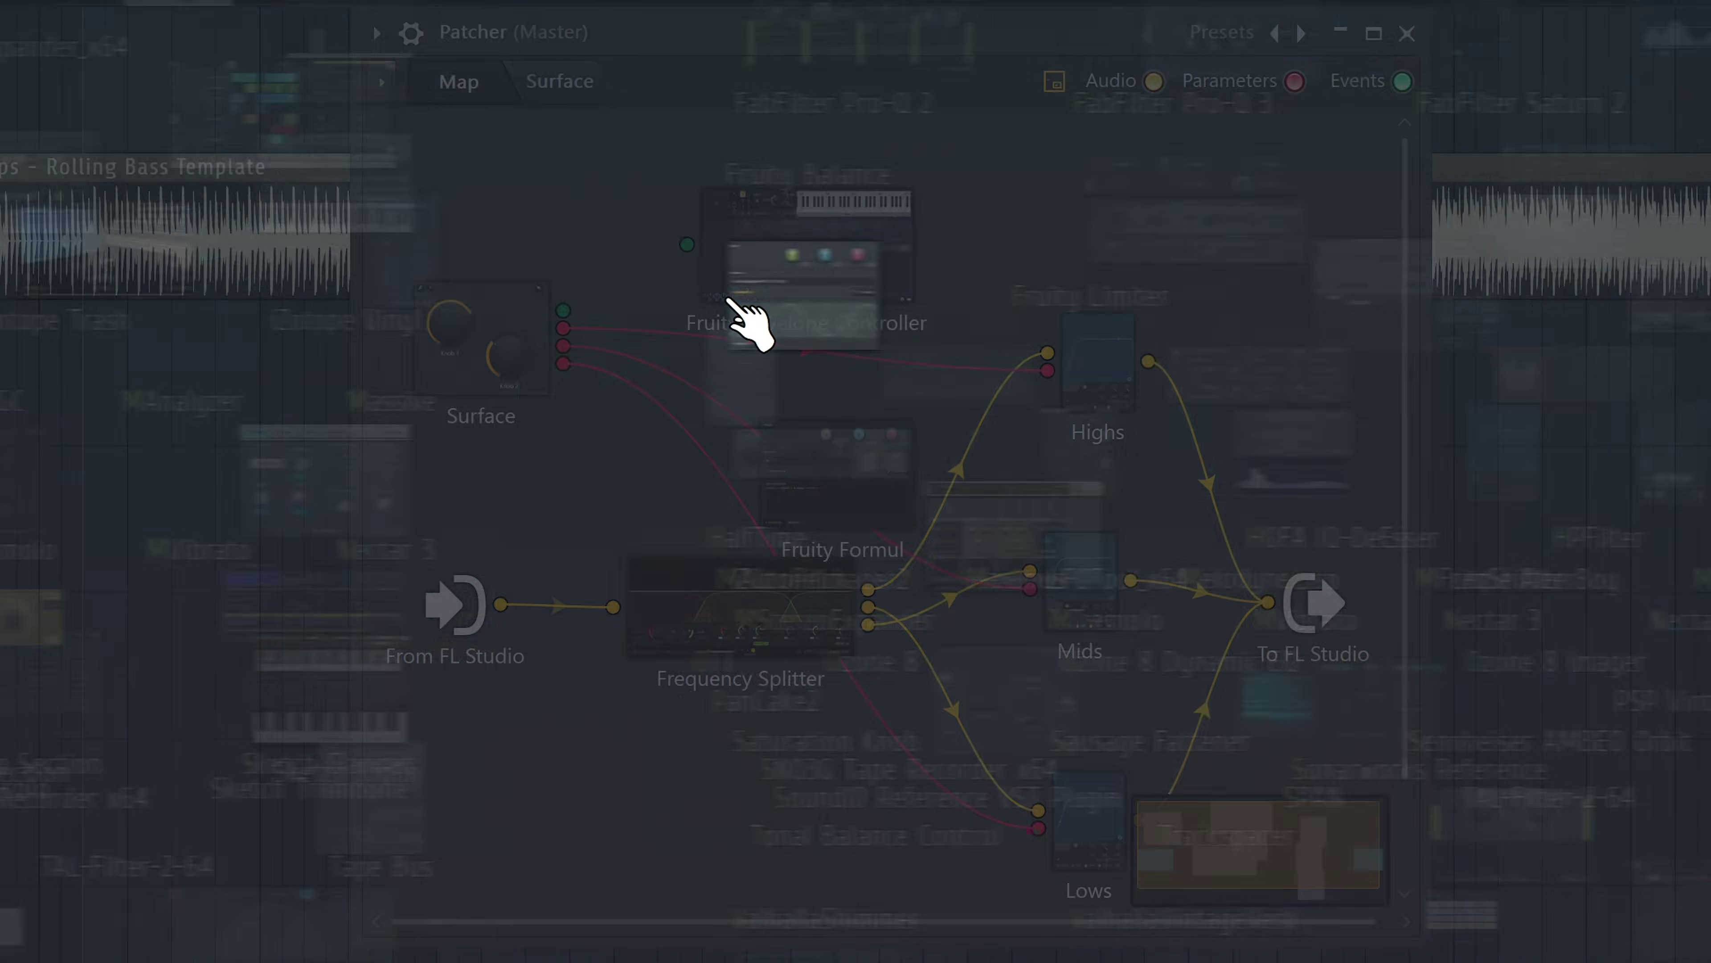
{"action": "left_click_drag", "start_coordinate": [836, 465], "coordinate": [1034, 228]}
{"action": "double_click", "coordinate": [1078, 269]}
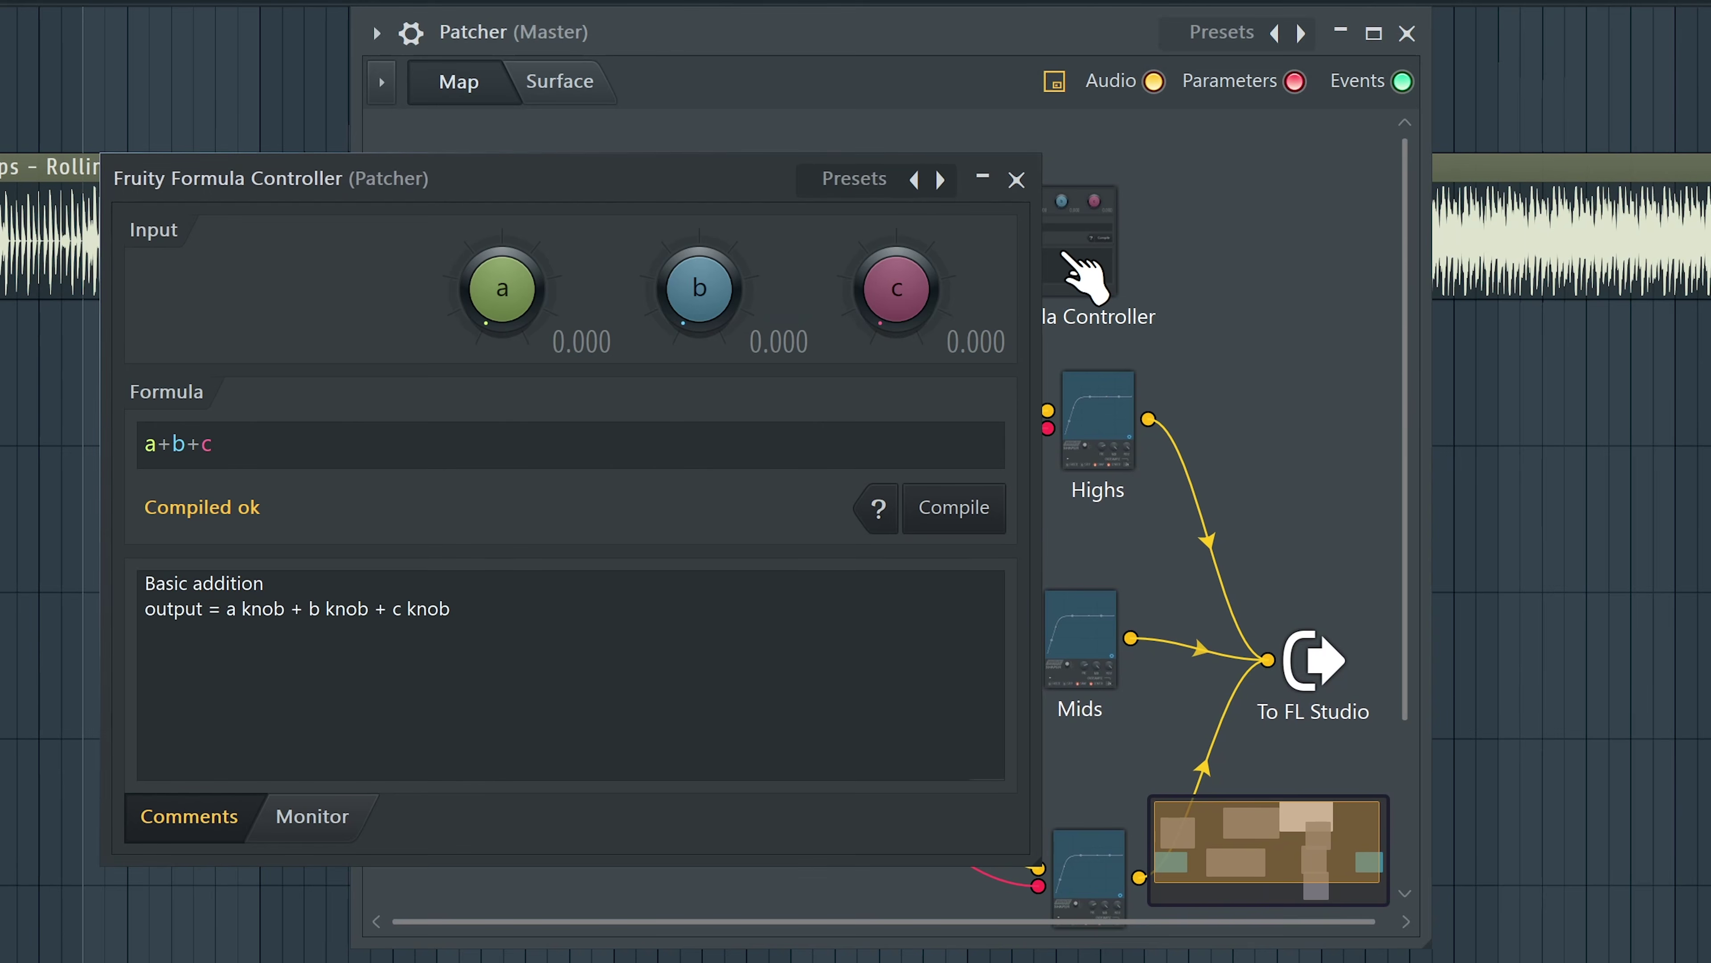
{"action": "left_click", "coordinate": [869, 193]}
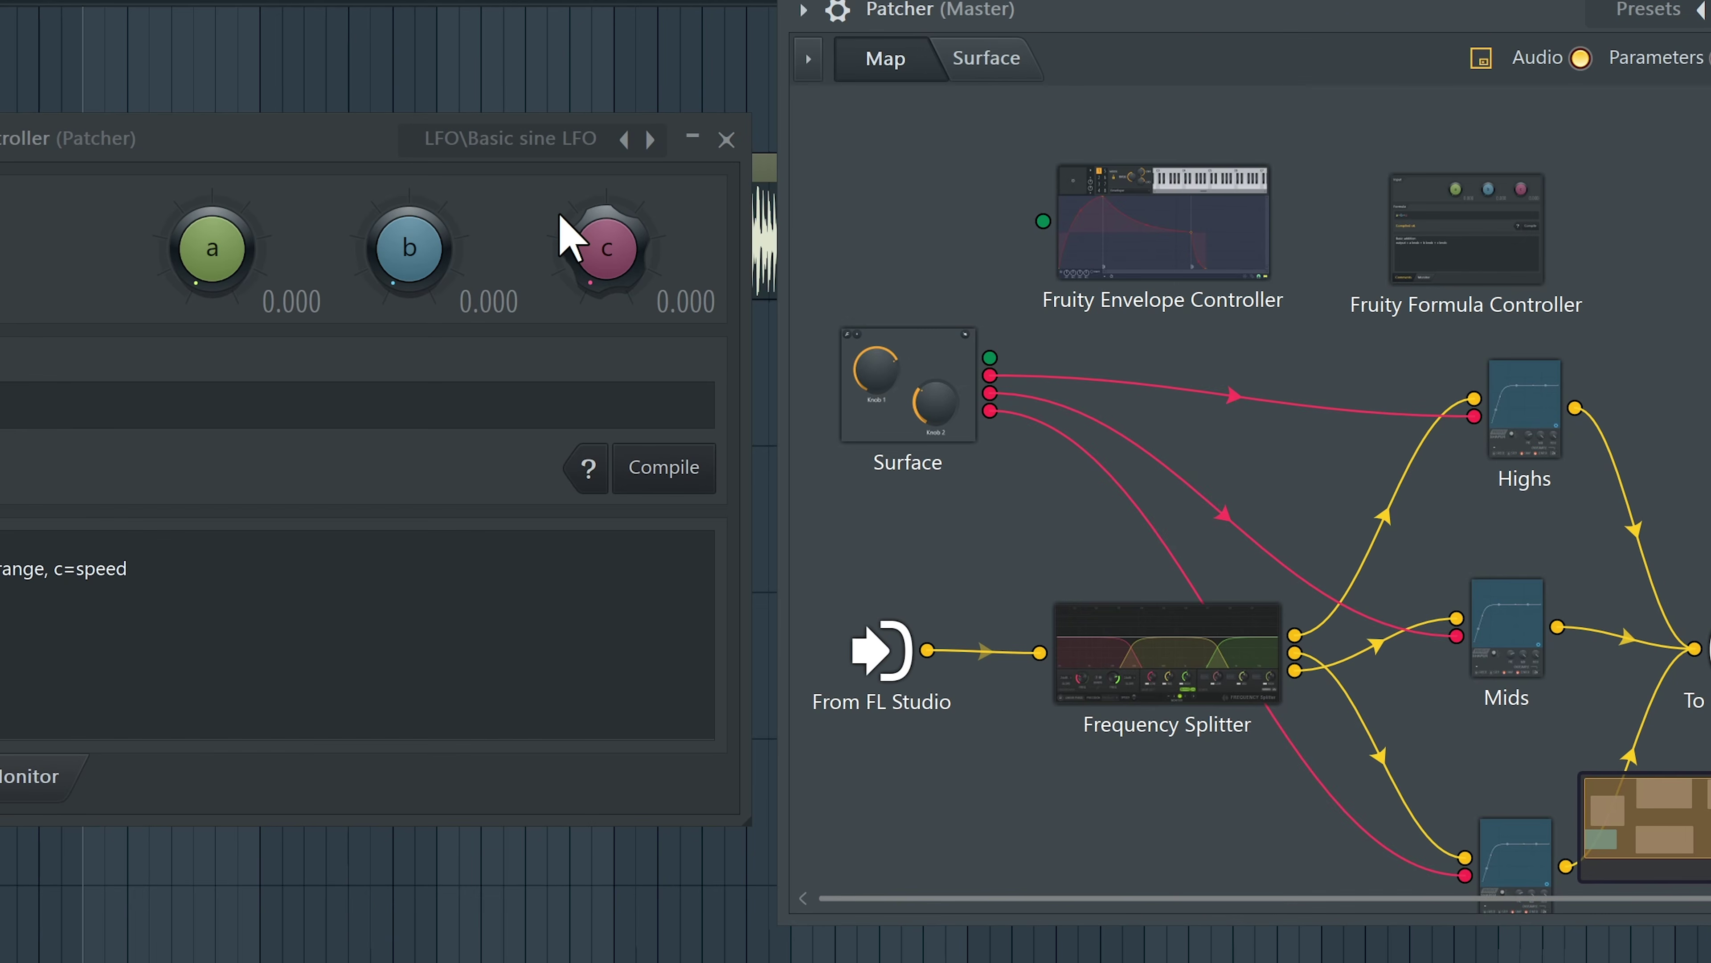
Step: Activate the a parameter input and the controller output on the Fruity Formula Controller
{"action": "right_click", "coordinate": [1486, 217]}
{"action": "key", "text": "Escape"}
{"action": "right_click", "coordinate": [1486, 217]}
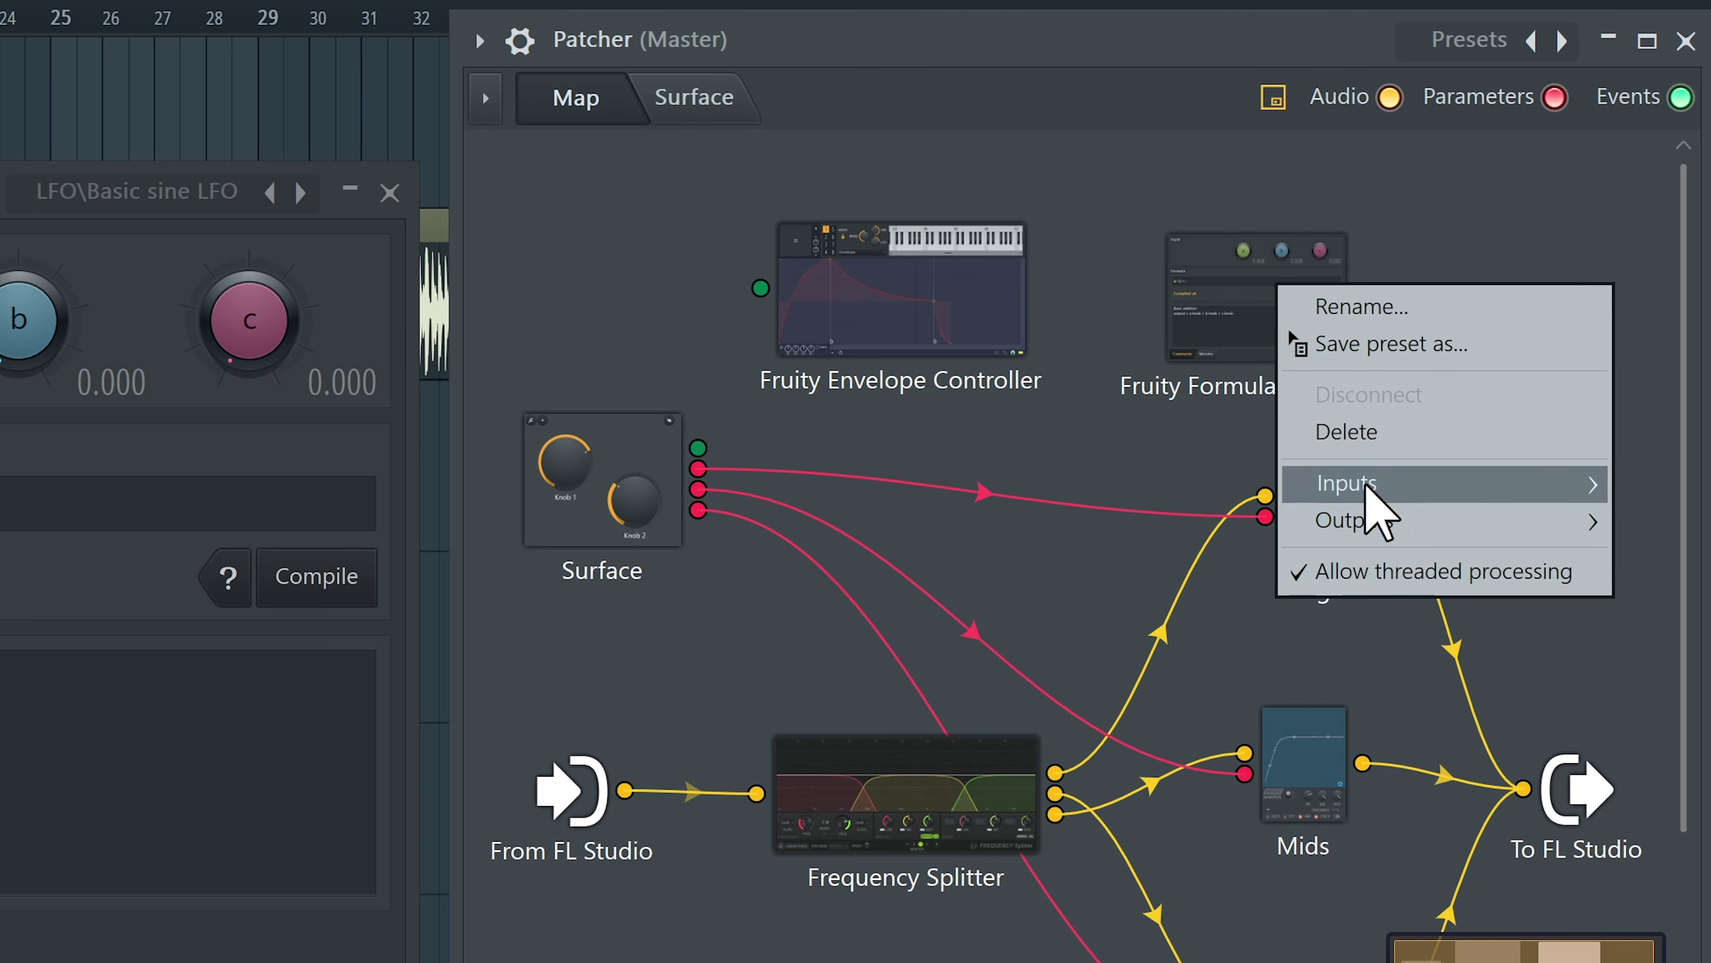
{"action": "mouse_move", "coordinate": [1361, 485]}
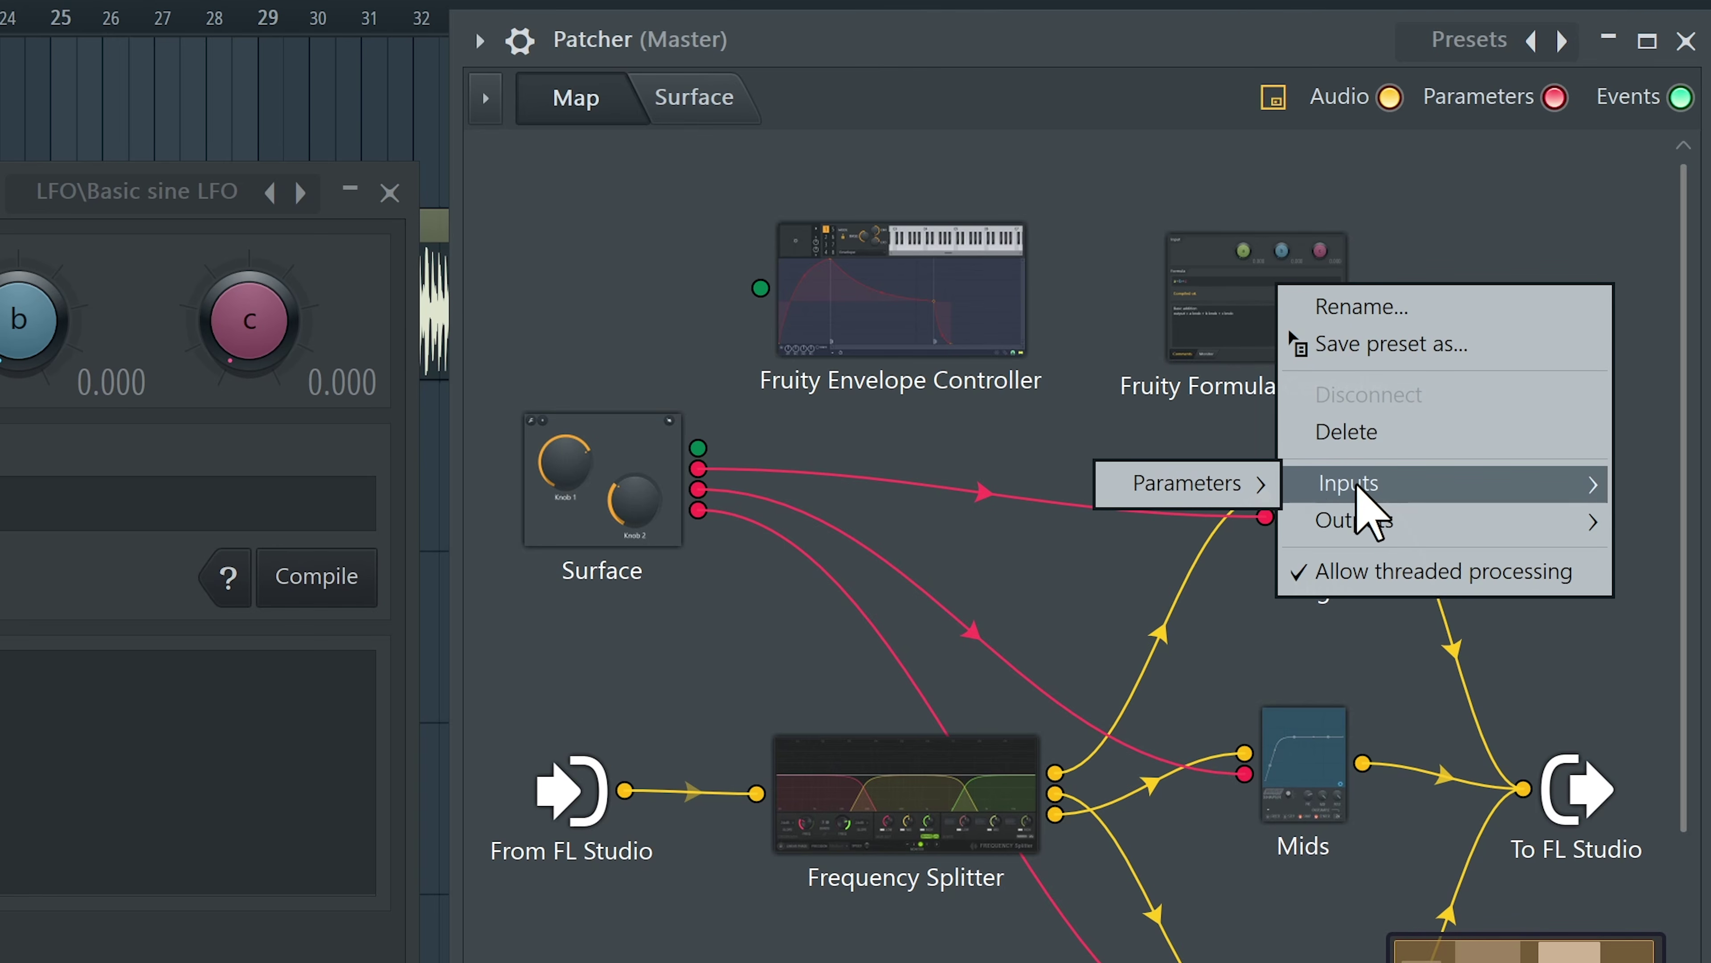
{"action": "mouse_move", "coordinate": [1217, 482]}
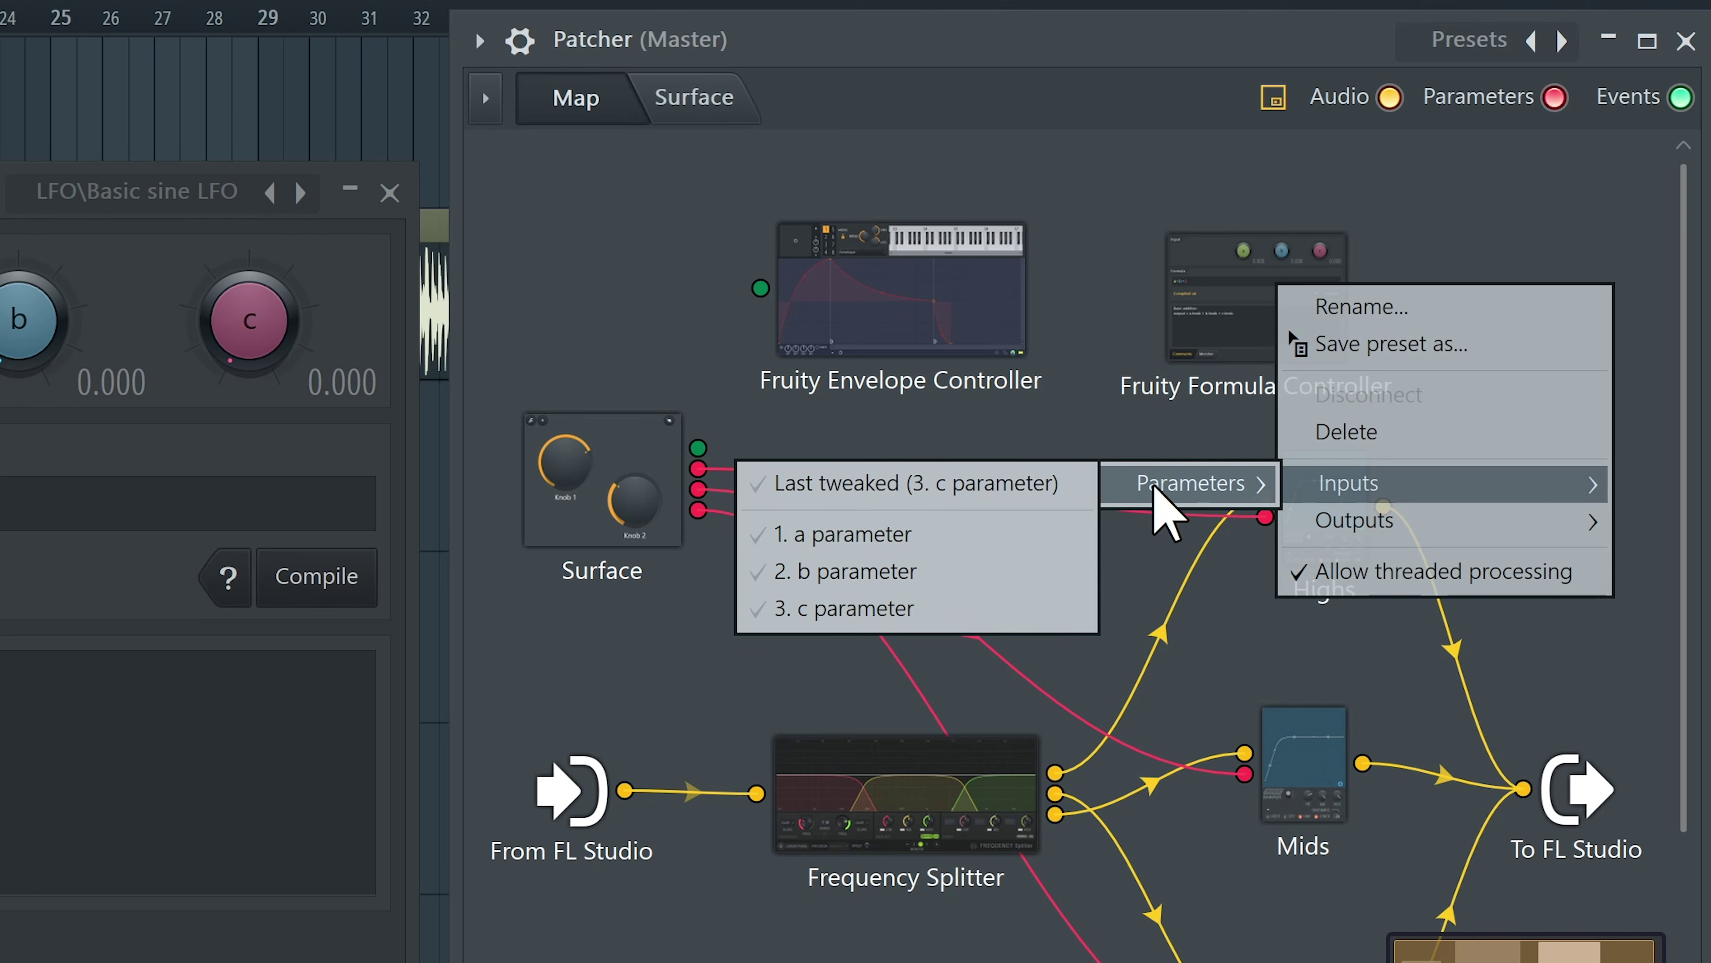
{"action": "left_click", "coordinate": [980, 536]}
{"action": "right_click", "coordinate": [1228, 268]}
{"action": "mouse_move", "coordinate": [1387, 531]}
{"action": "mouse_move", "coordinate": [1632, 513]}
{"action": "left_click", "coordinate": [1470, 628]}
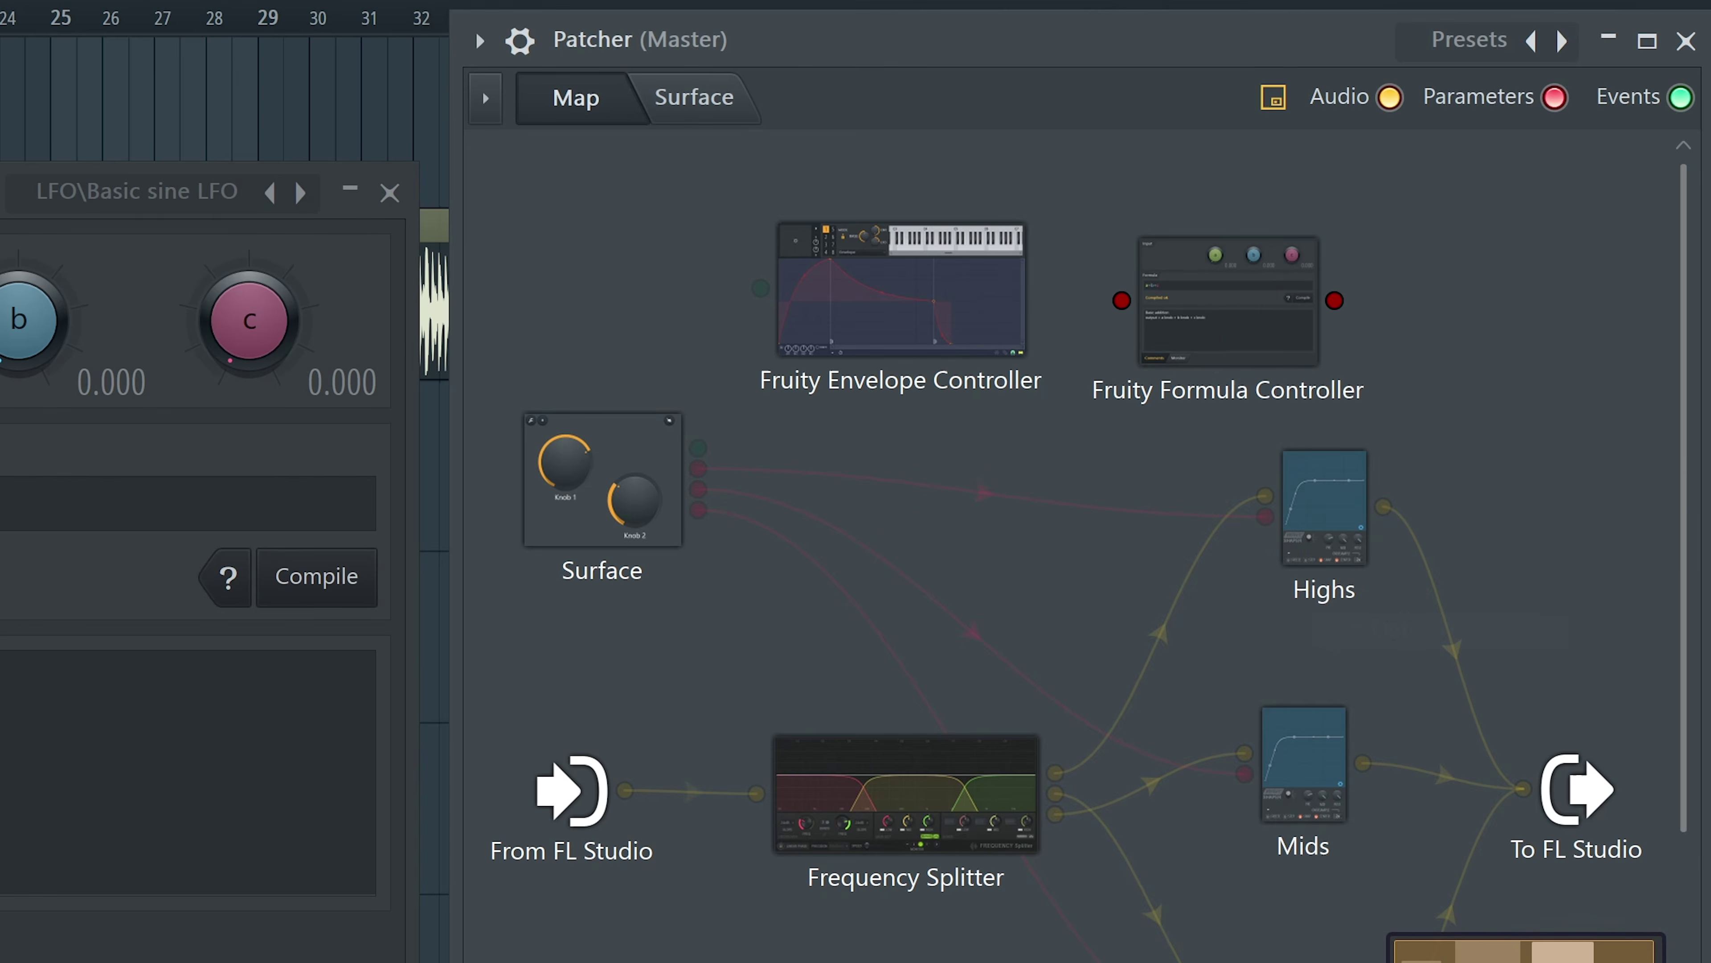
Step: Route the Surface's Highs output through the Fruity Formula Controller into the Highs WaveShaper, placing the controller between them
{"action": "left_click", "coordinate": [701, 101]}
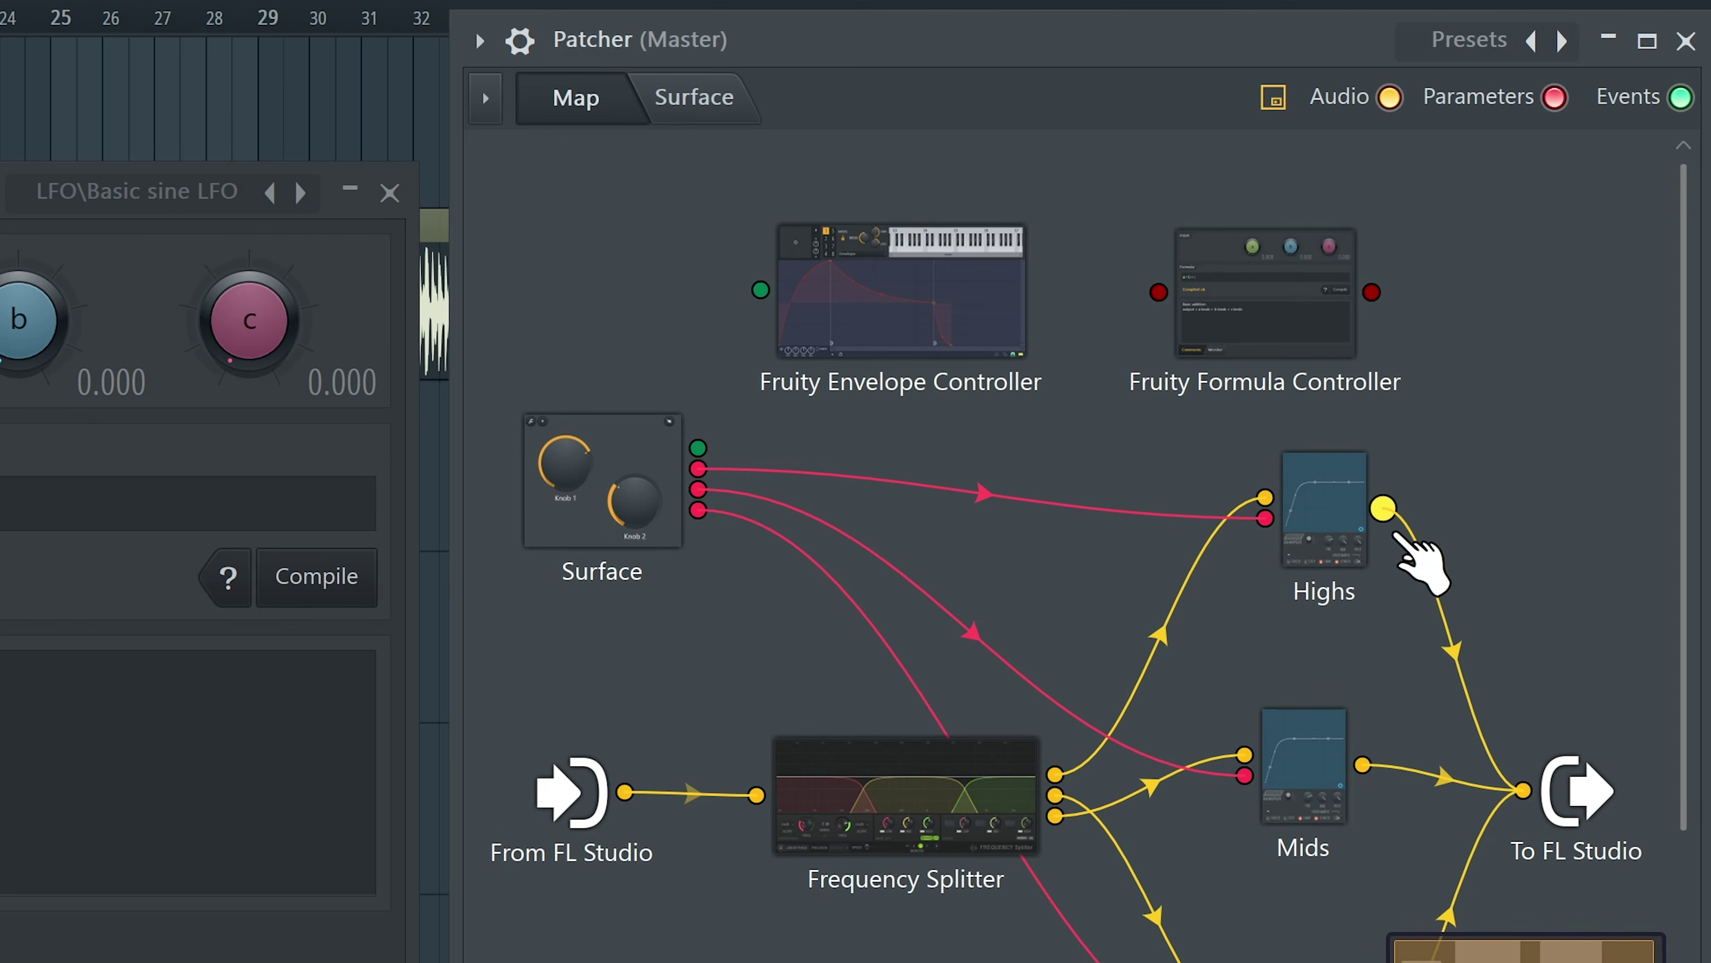
{"action": "left_click", "coordinate": [1320, 540]}
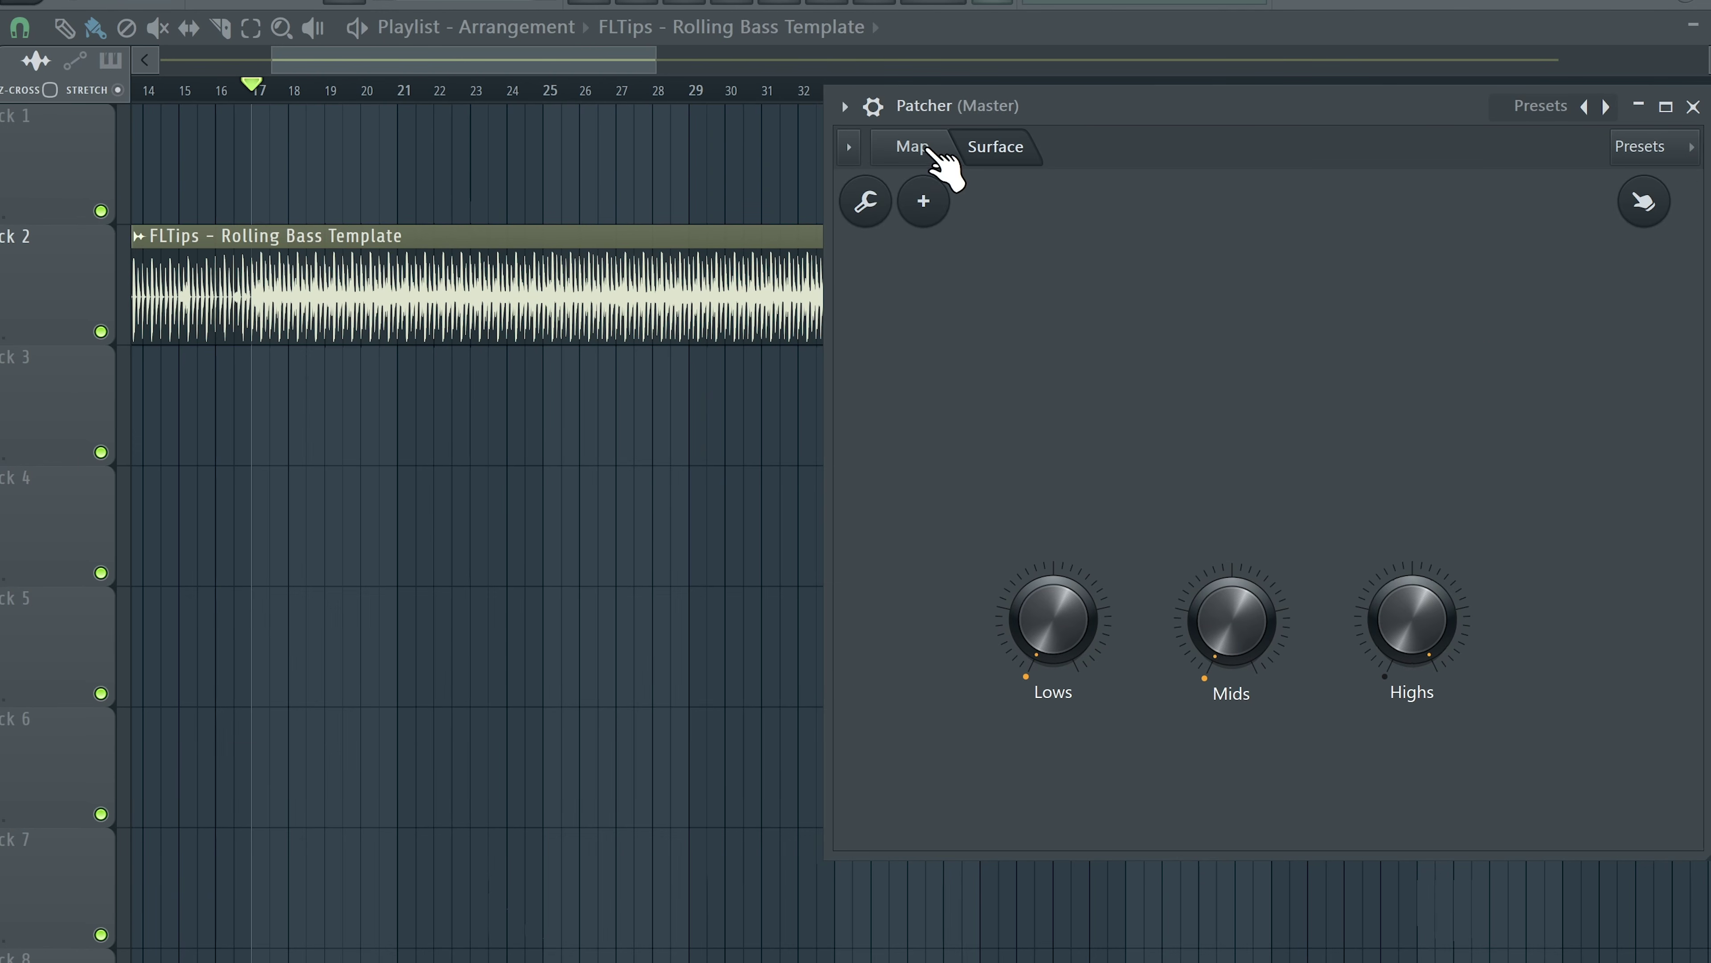
{"action": "left_click", "coordinate": [916, 146]}
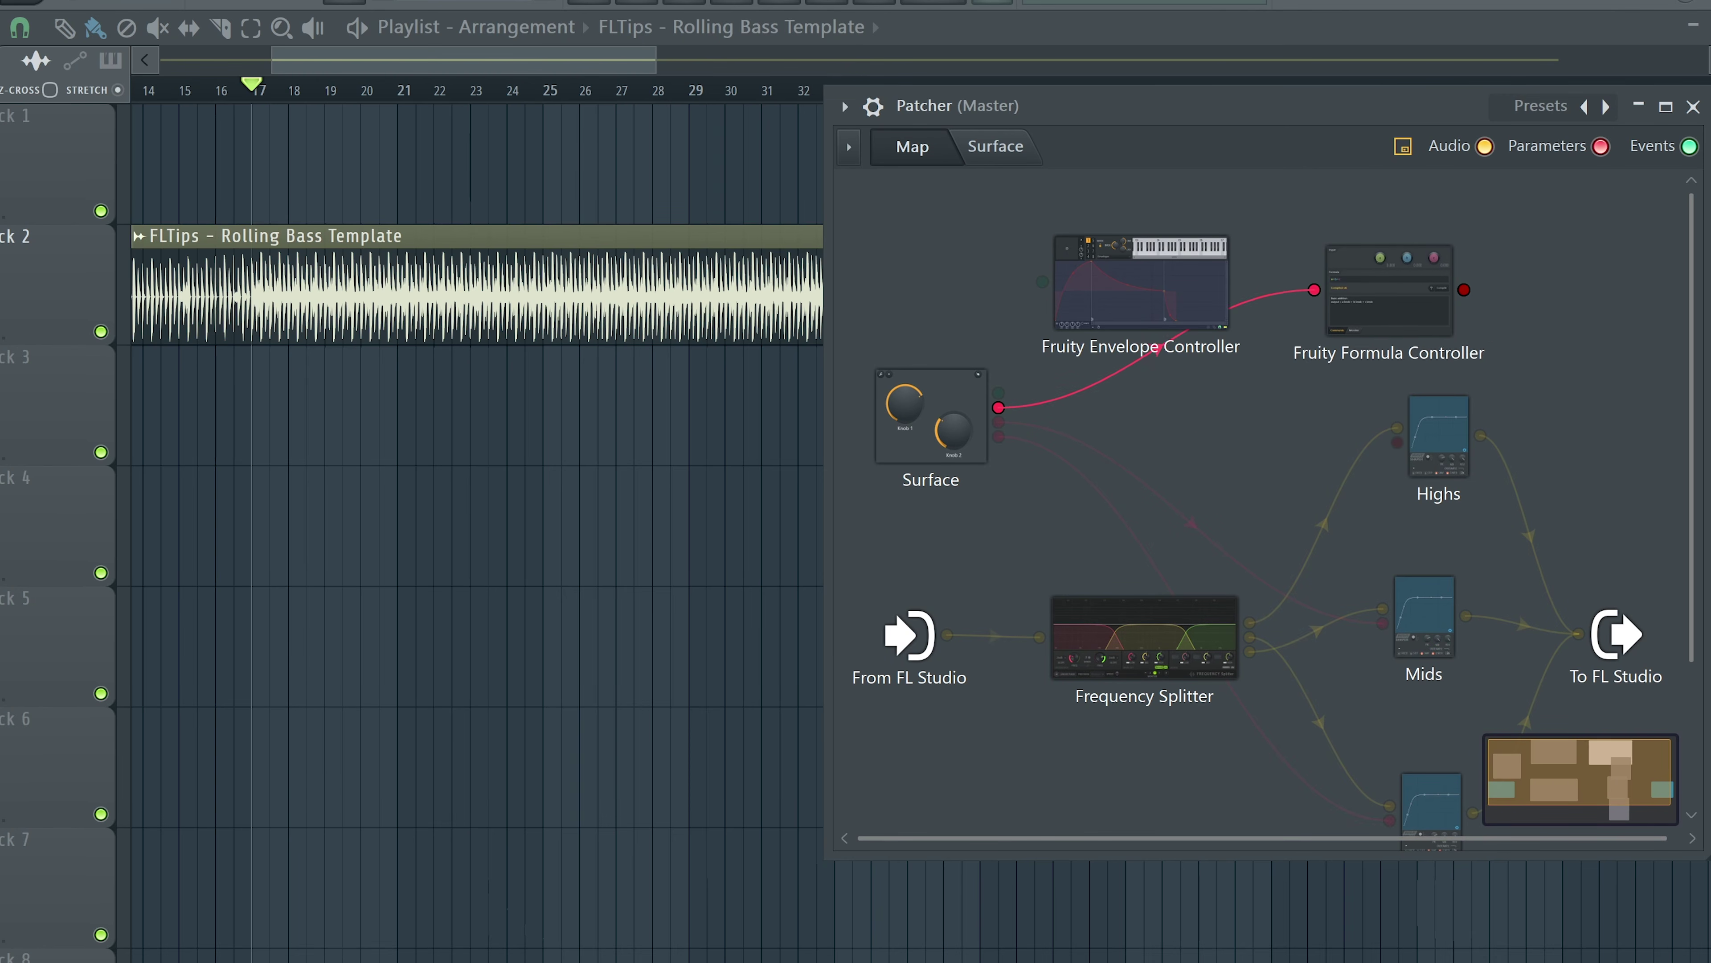
{"action": "left_click_drag", "start_coordinate": [1397, 286], "coordinate": [1236, 407]}
Step: Open the Fruity Formula Controller and try the formulas a-c and a*c while turning the a and c knobs
{"action": "double_click", "coordinate": [1262, 426]}
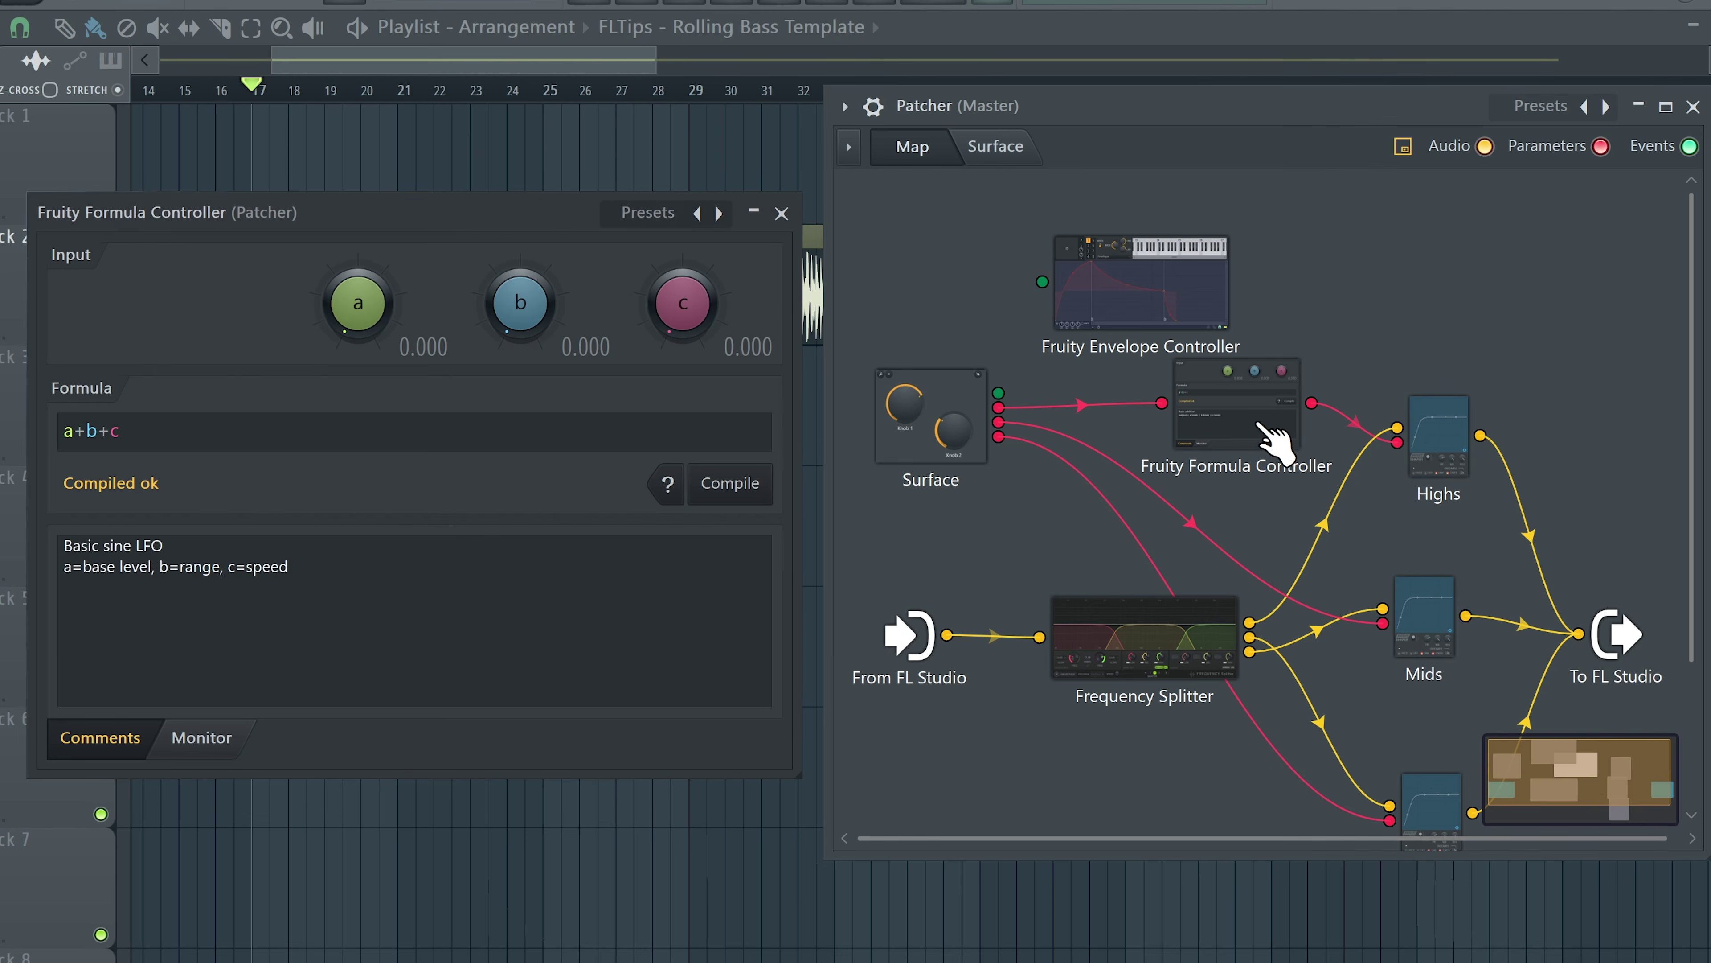
{"action": "left_click", "coordinate": [197, 435]}
{"action": "key", "text": "BackSpace"}
{"action": "key", "text": "BackSpace"}
{"action": "key", "text": "BackSpace"}
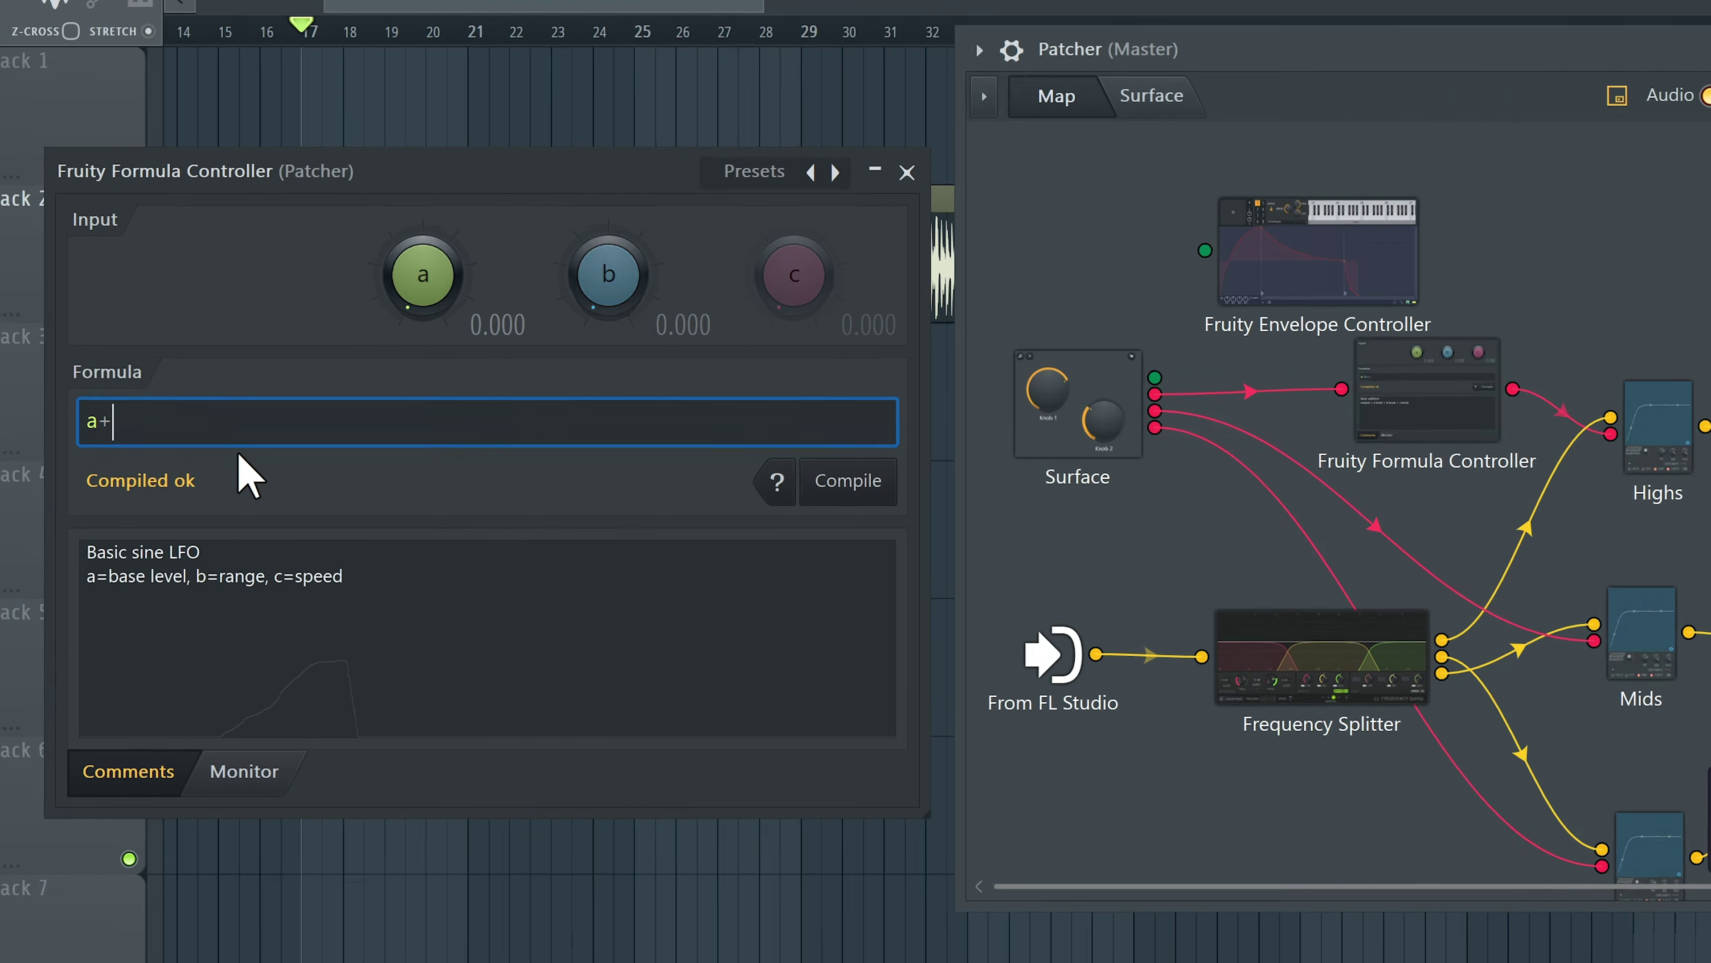
{"action": "key", "text": "BackSpace"}
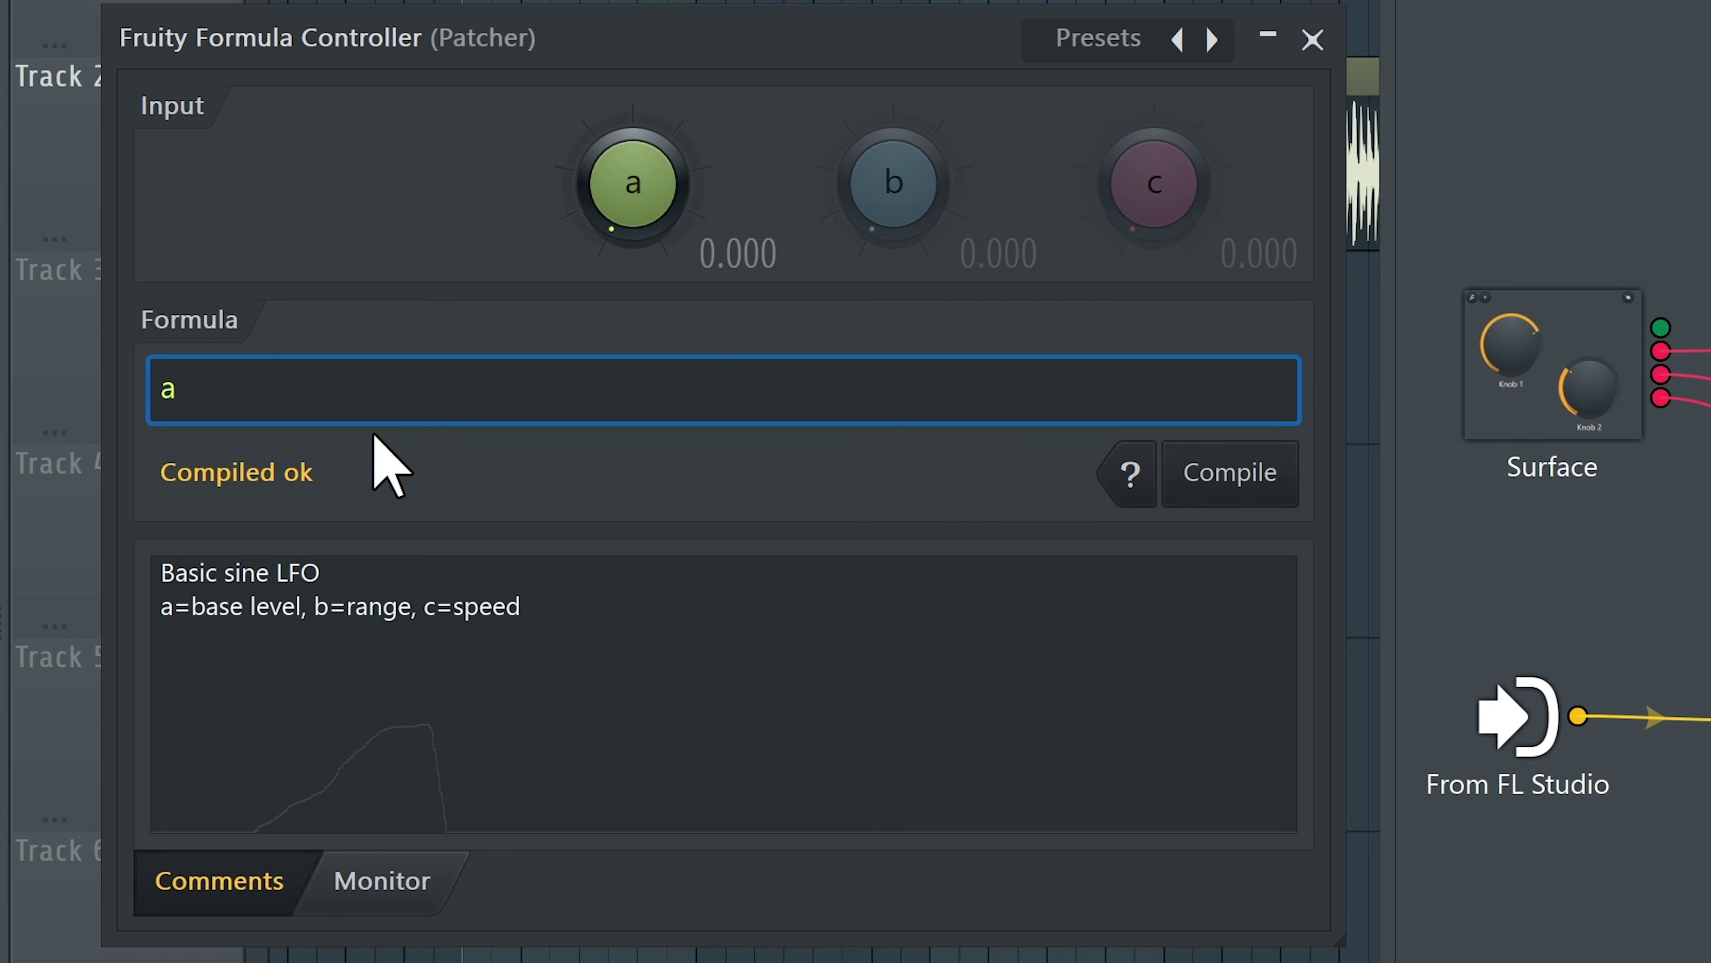
{"action": "type", "text": "-c"}
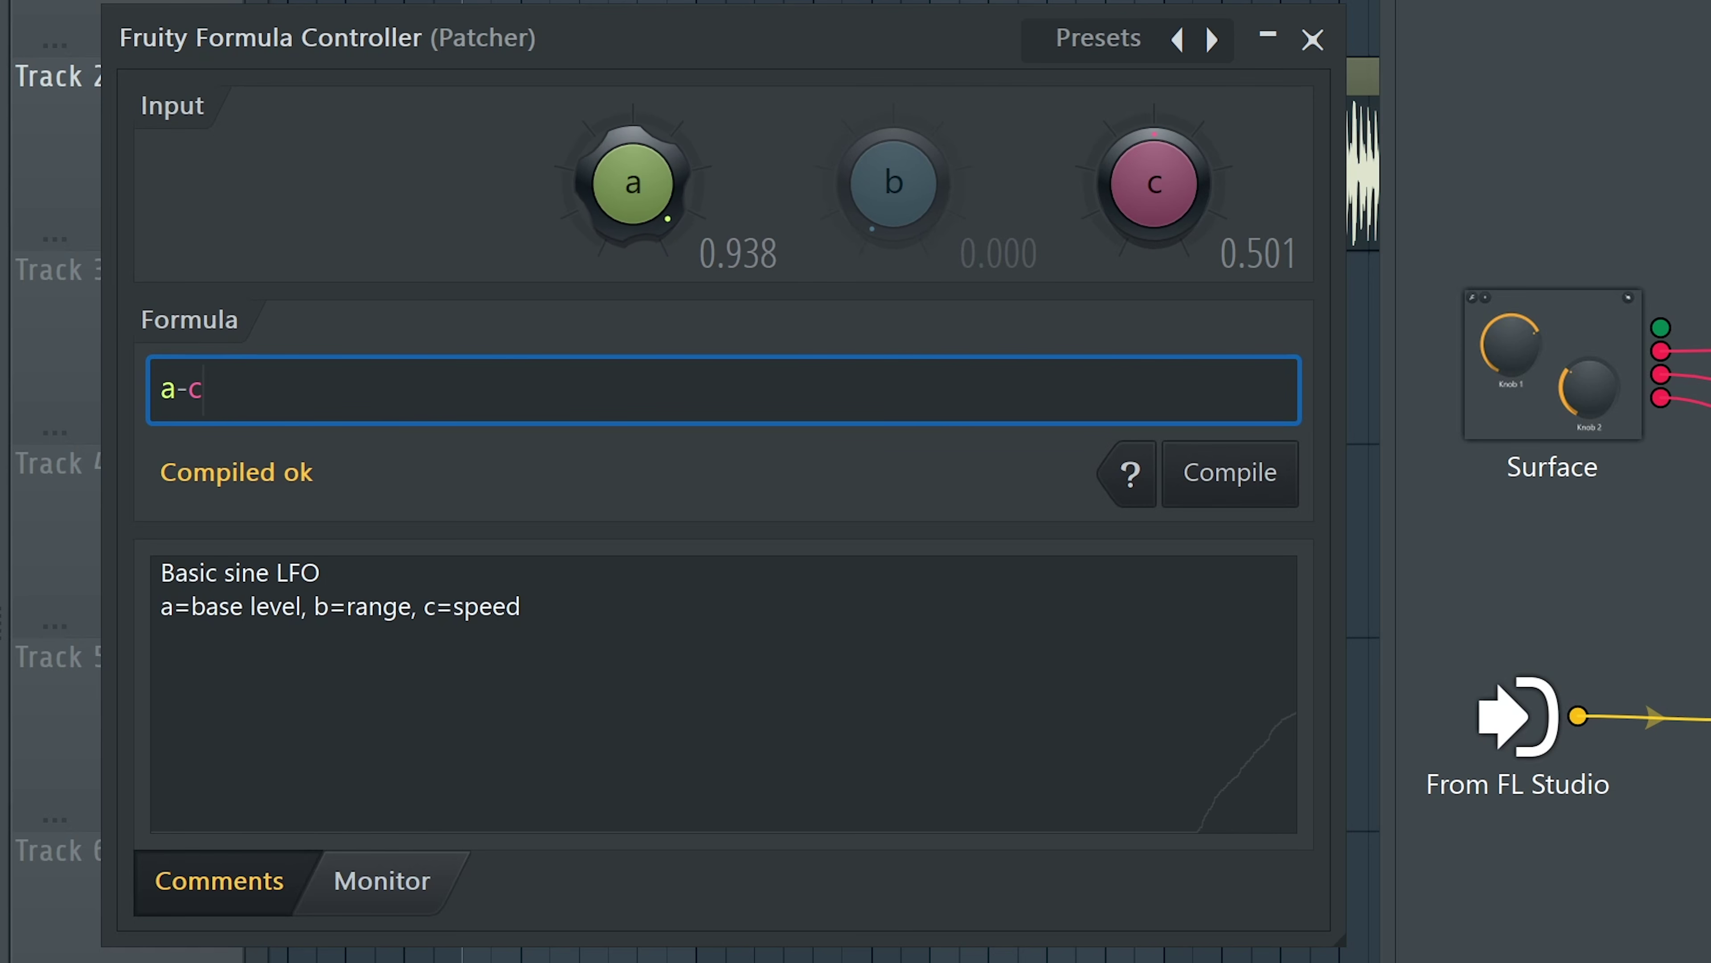
{"action": "left_click_drag", "start_coordinate": [634, 184], "coordinate": [783, 210]}
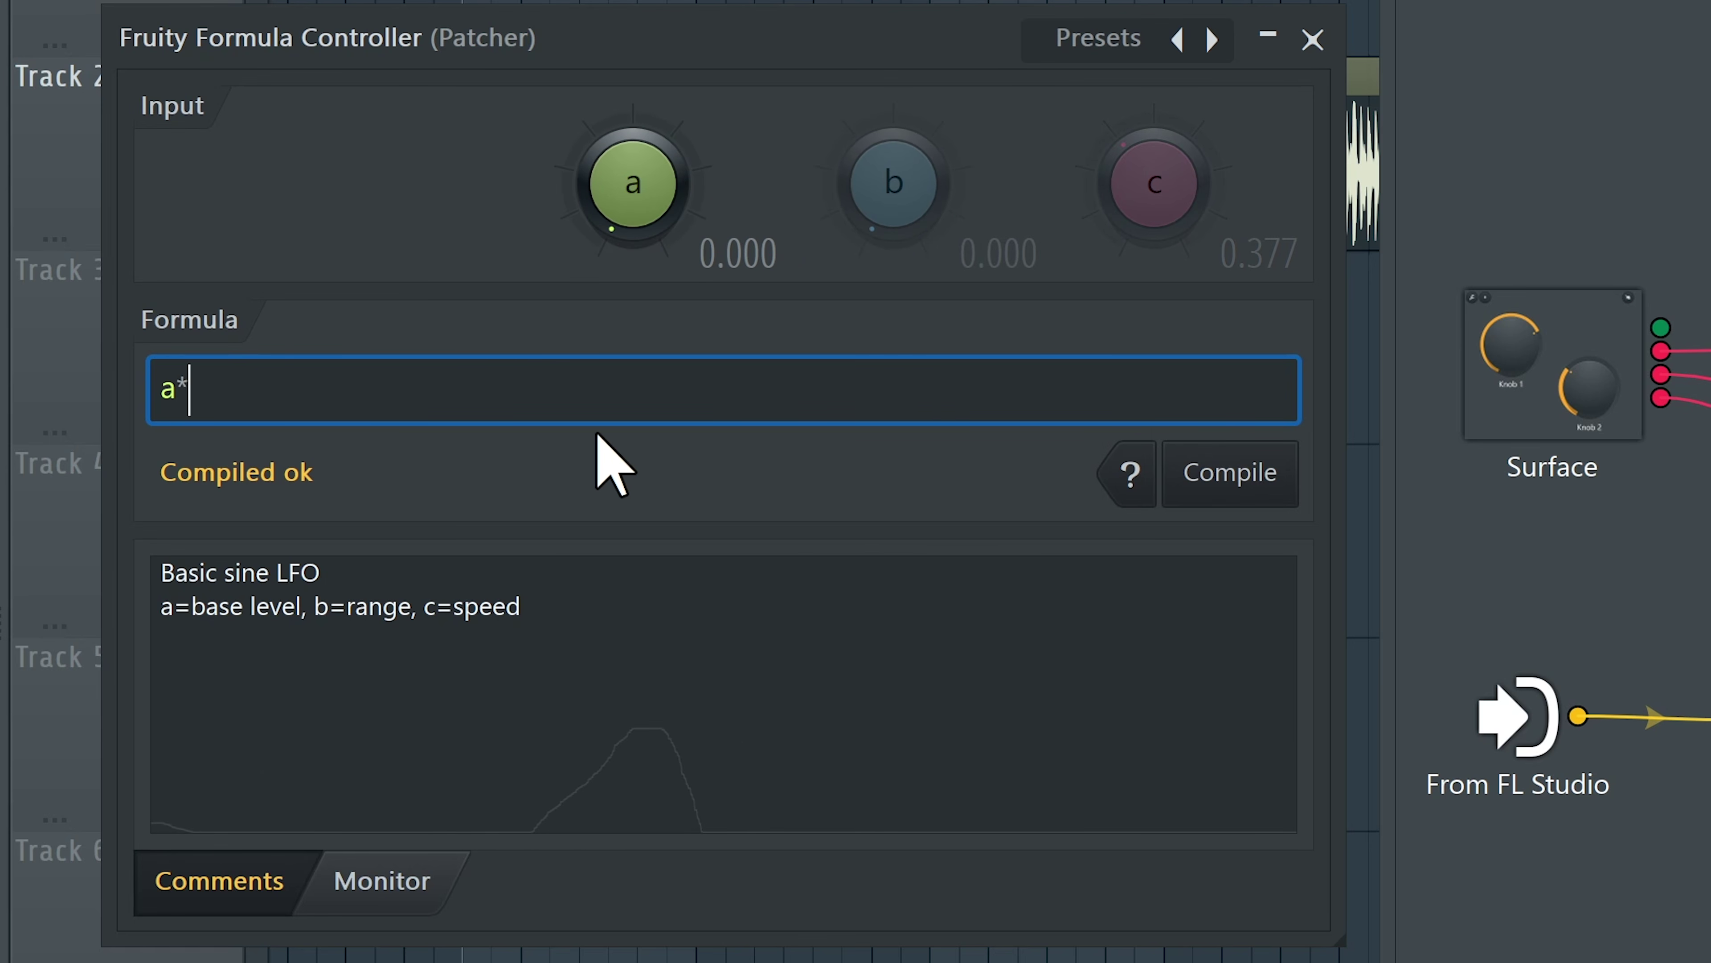
{"action": "type", "text": "c"}
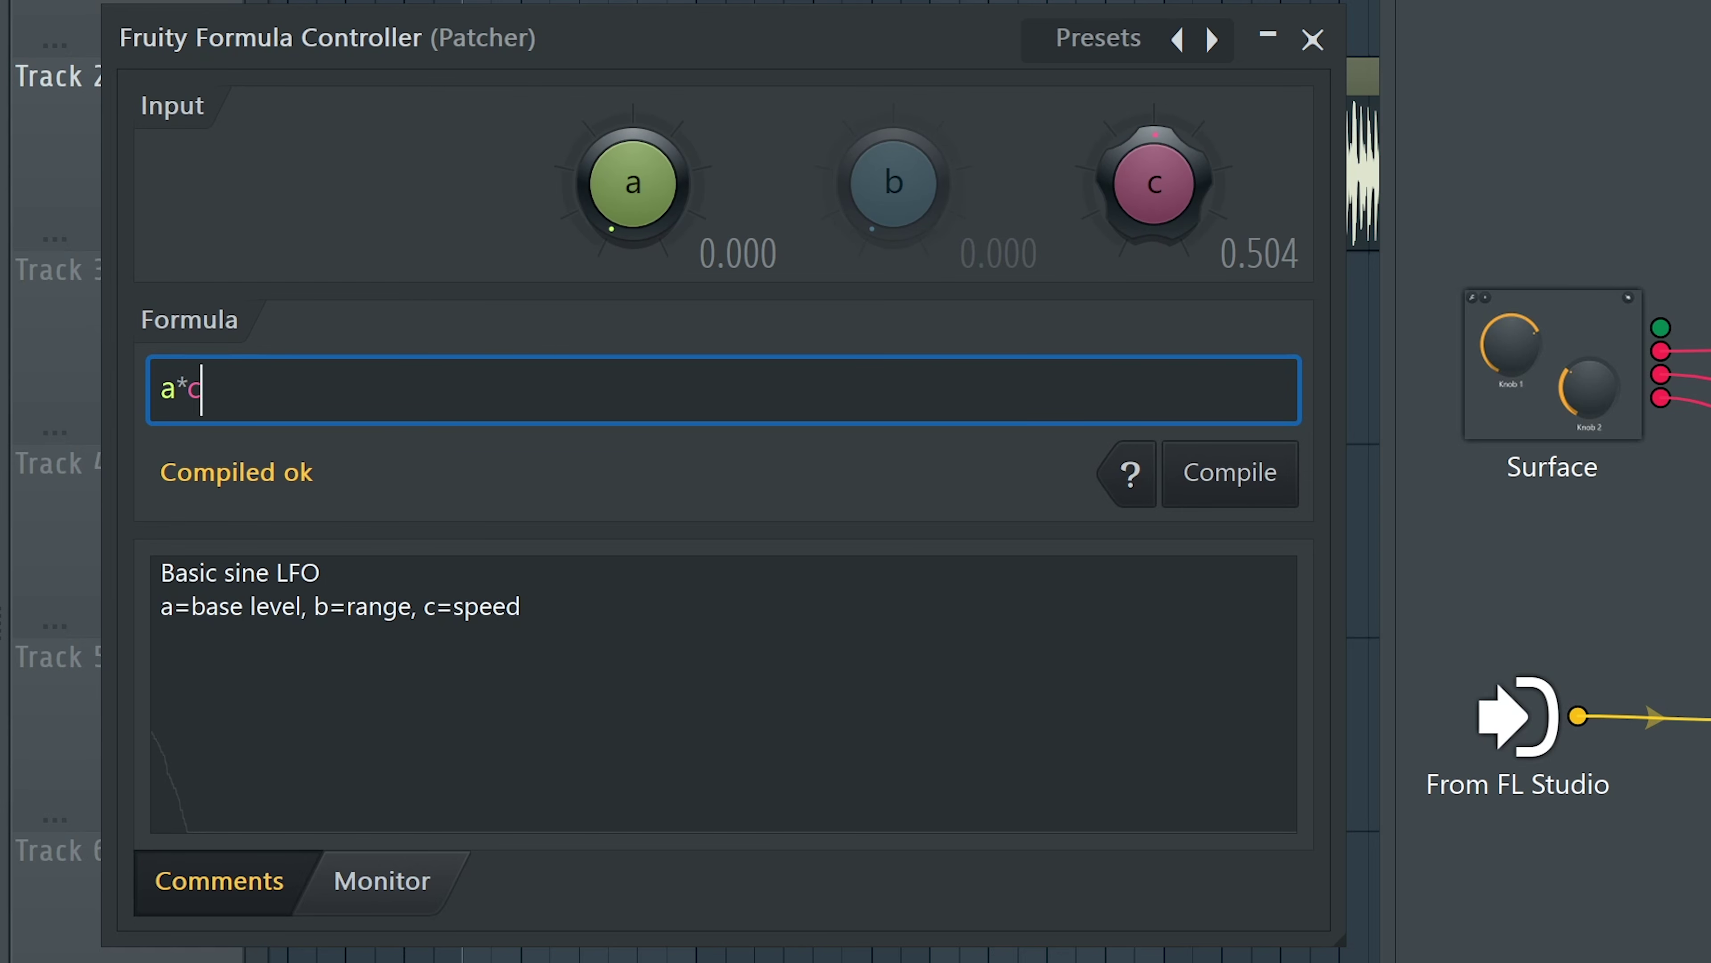
{"action": "left_click_drag", "start_coordinate": [634, 182], "coordinate": [633, 121]}
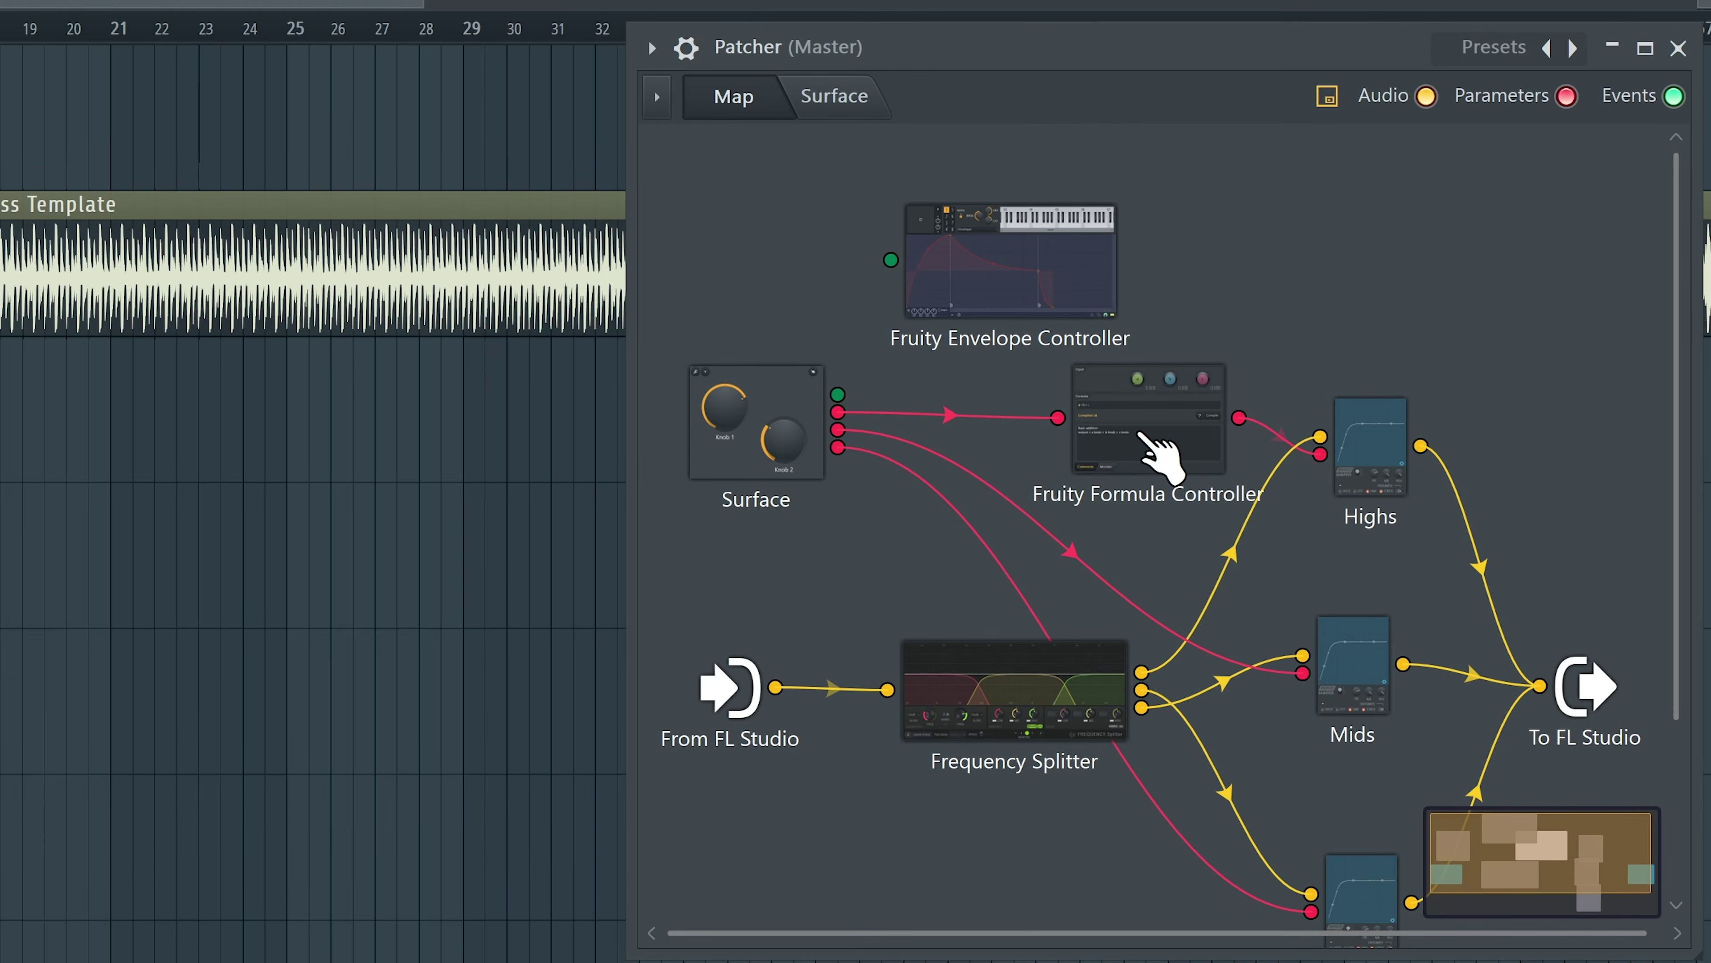
Step: Delete the Fruity Formula Controller from the map and shift the Envelope Controller slightly right
{"action": "right_click", "coordinate": [1140, 437]}
{"action": "left_click", "coordinate": [1196, 557]}
{"action": "left_click_drag", "start_coordinate": [990, 277], "coordinate": [1046, 276]}
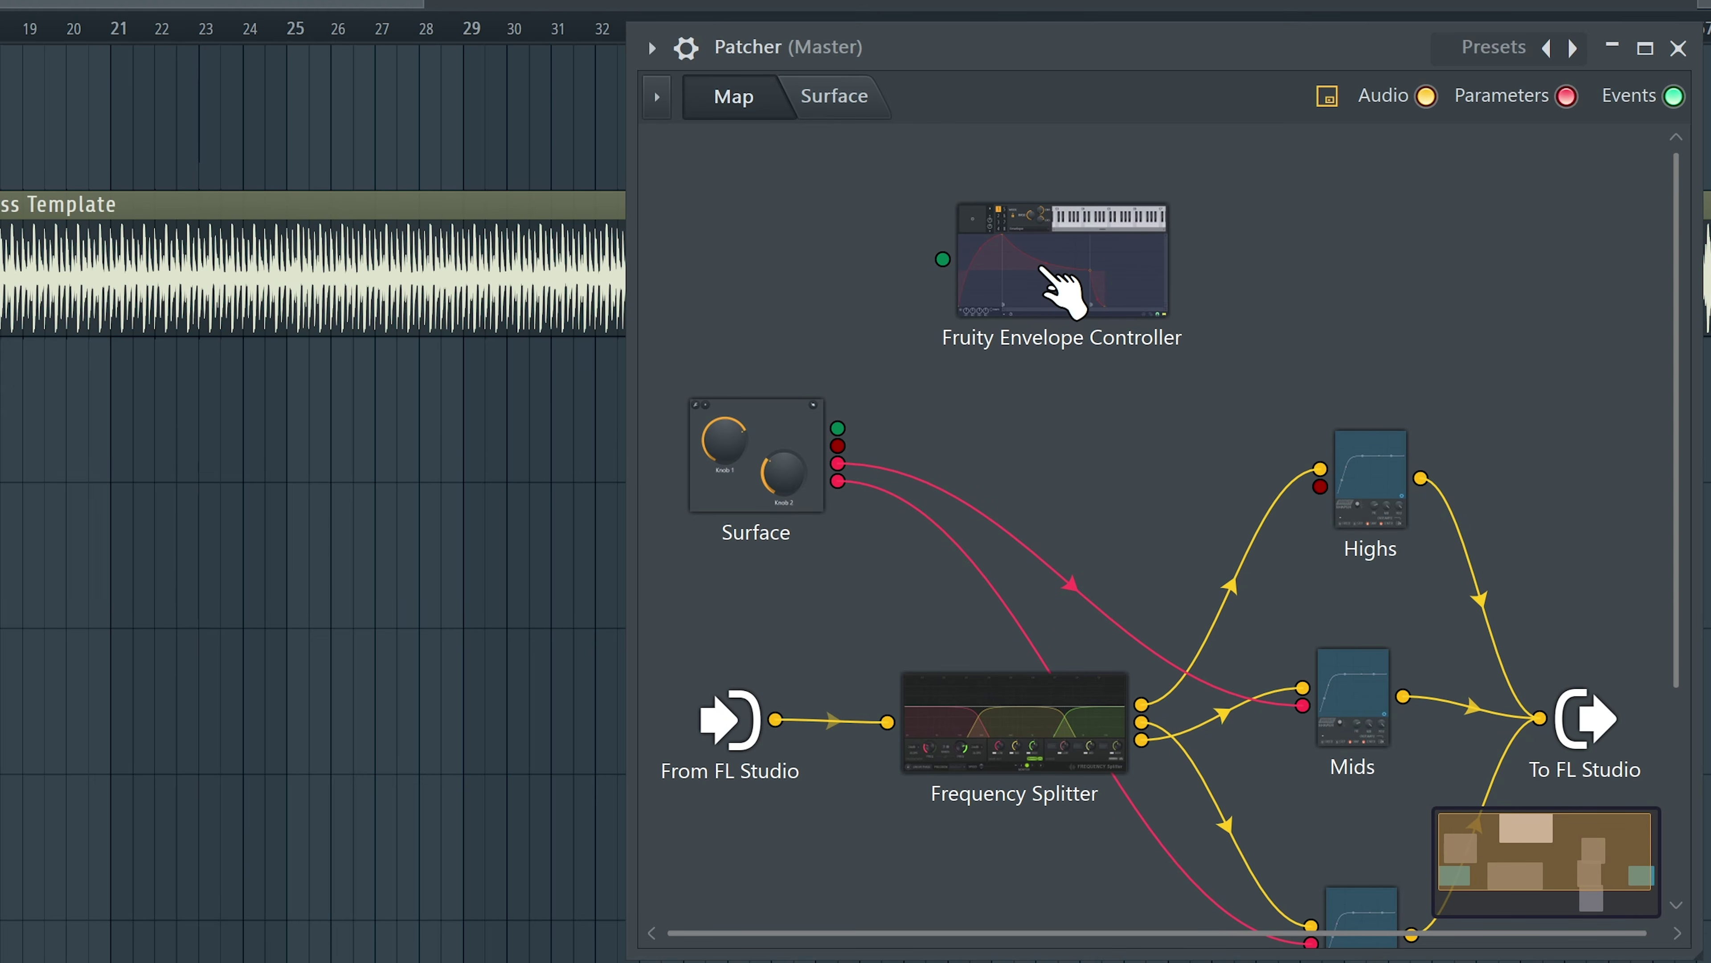
Step: Activate the Envelope Controller's Global modulation X input and an Articulator output, and wire it between the Surface's Highs output and the Highs WaveShaper
{"action": "right_click", "coordinate": [1041, 268]}
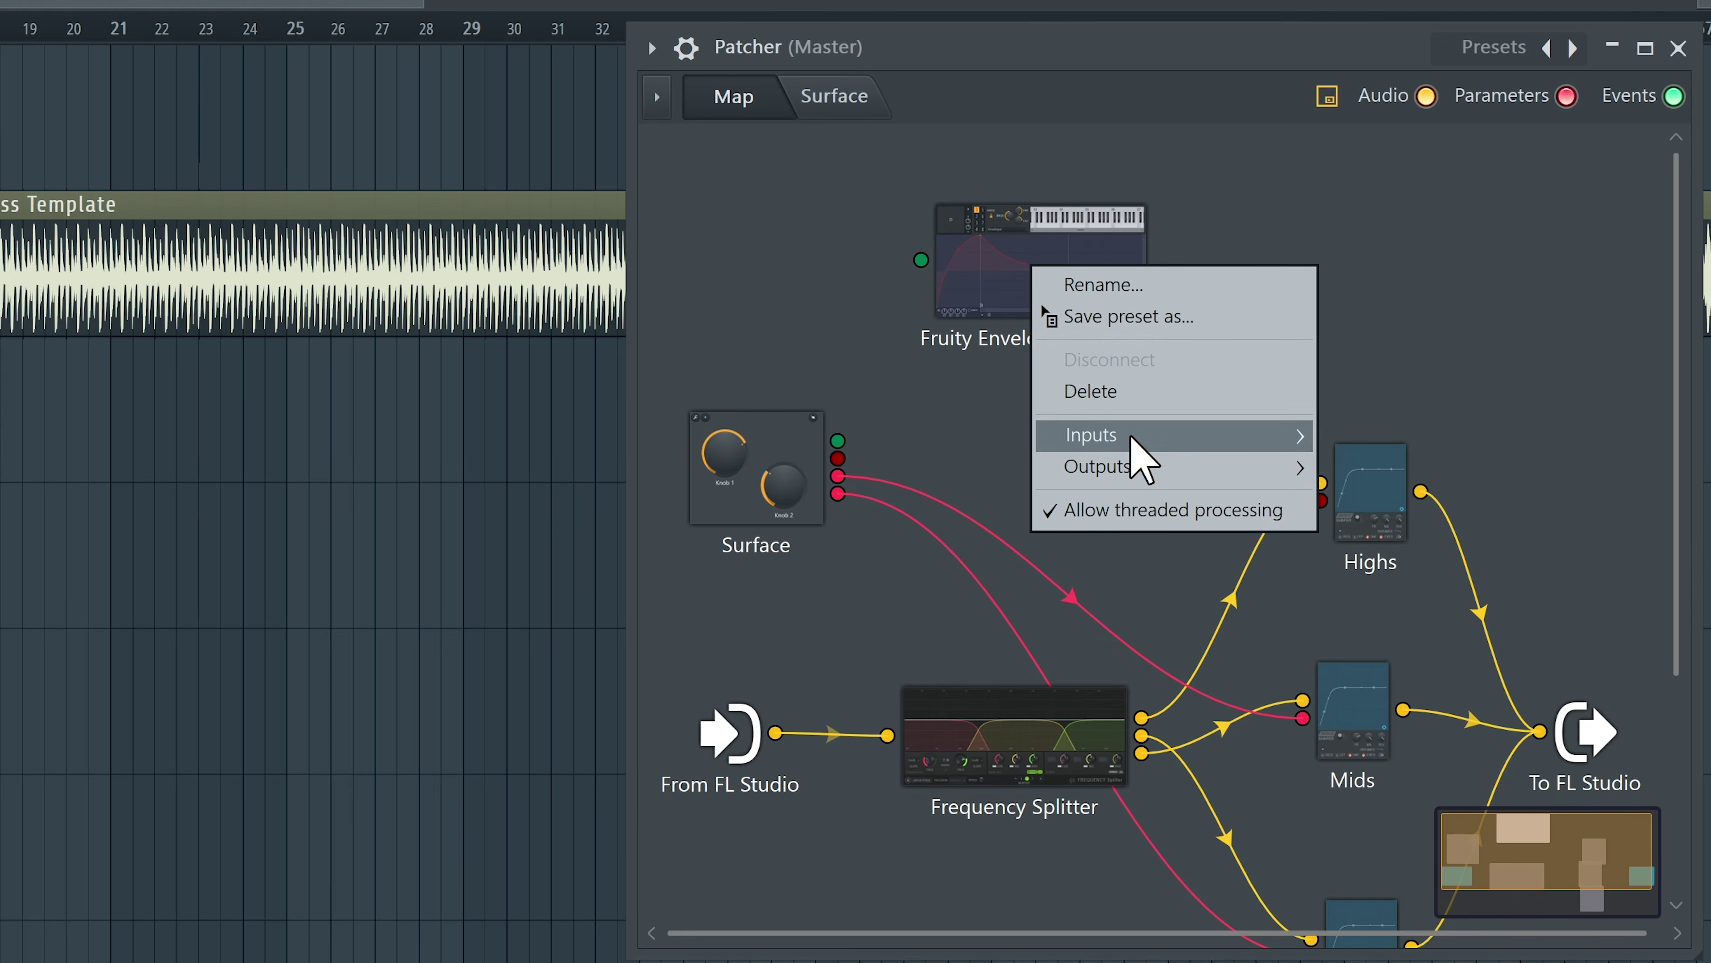
{"action": "mouse_move", "coordinate": [1139, 451]}
{"action": "mouse_move", "coordinate": [1334, 470]}
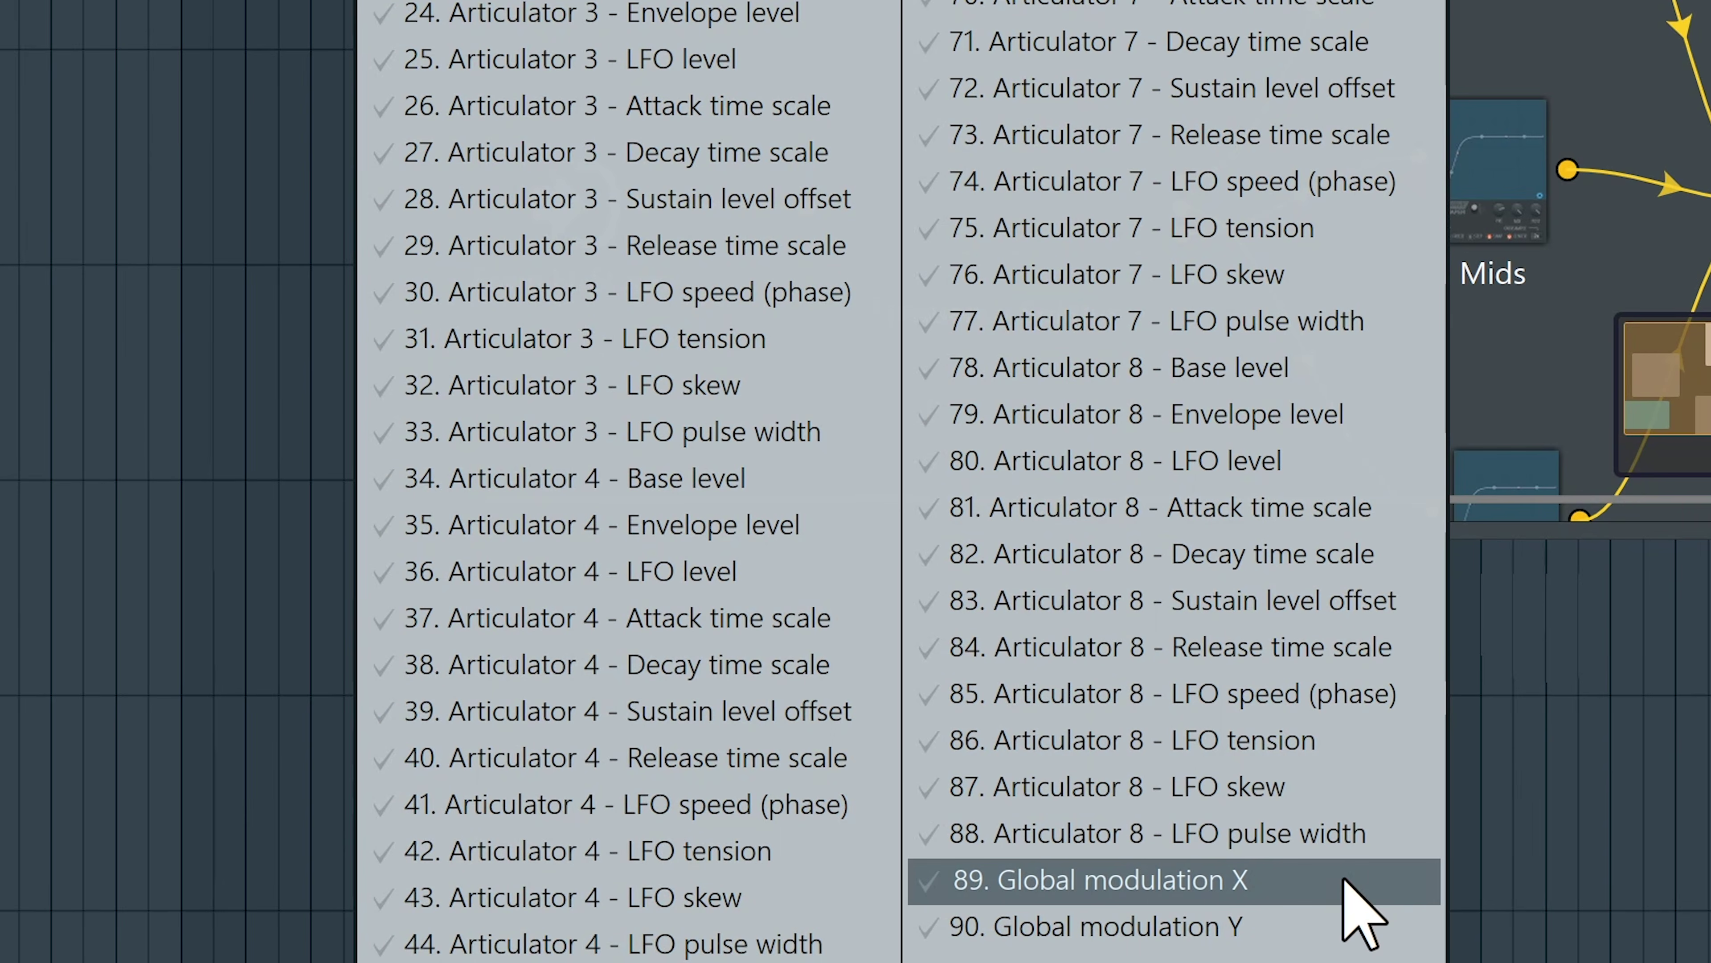
{"action": "left_click", "coordinate": [1346, 885]}
{"action": "right_click", "coordinate": [1100, 251]}
{"action": "mouse_move", "coordinate": [1230, 447]}
{"action": "mouse_move", "coordinate": [1469, 449]}
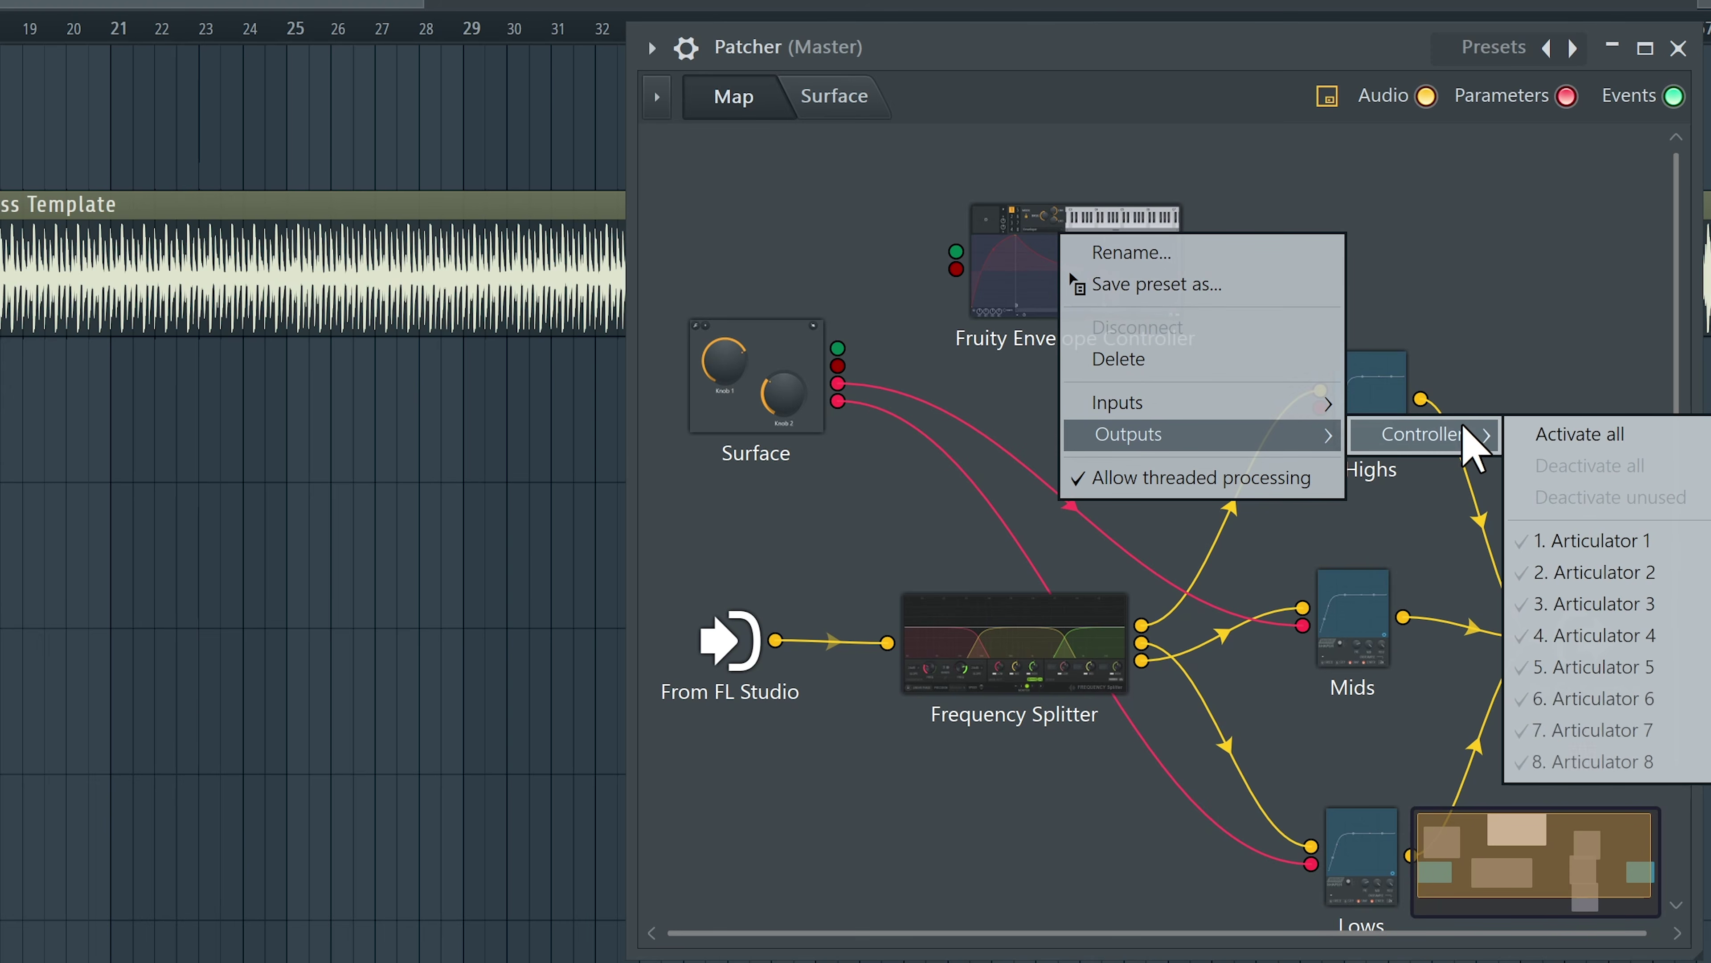
{"action": "left_click", "coordinate": [1141, 226]}
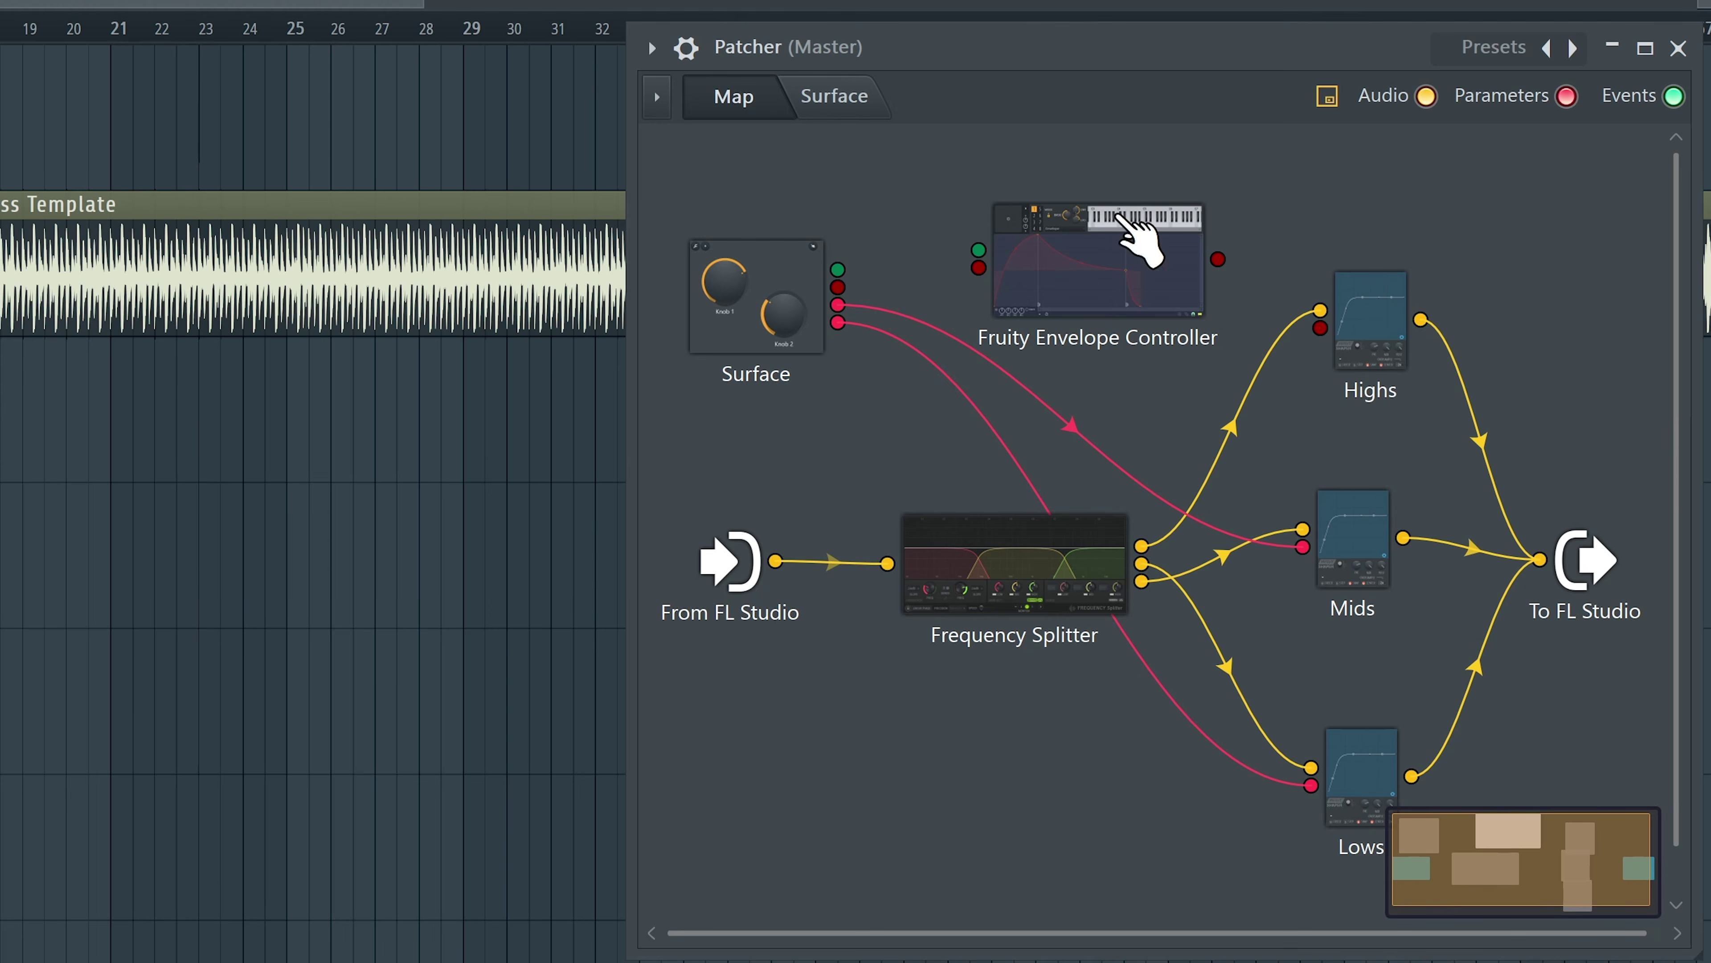
{"action": "left_click_drag", "start_coordinate": [1218, 259], "coordinate": [1320, 328]}
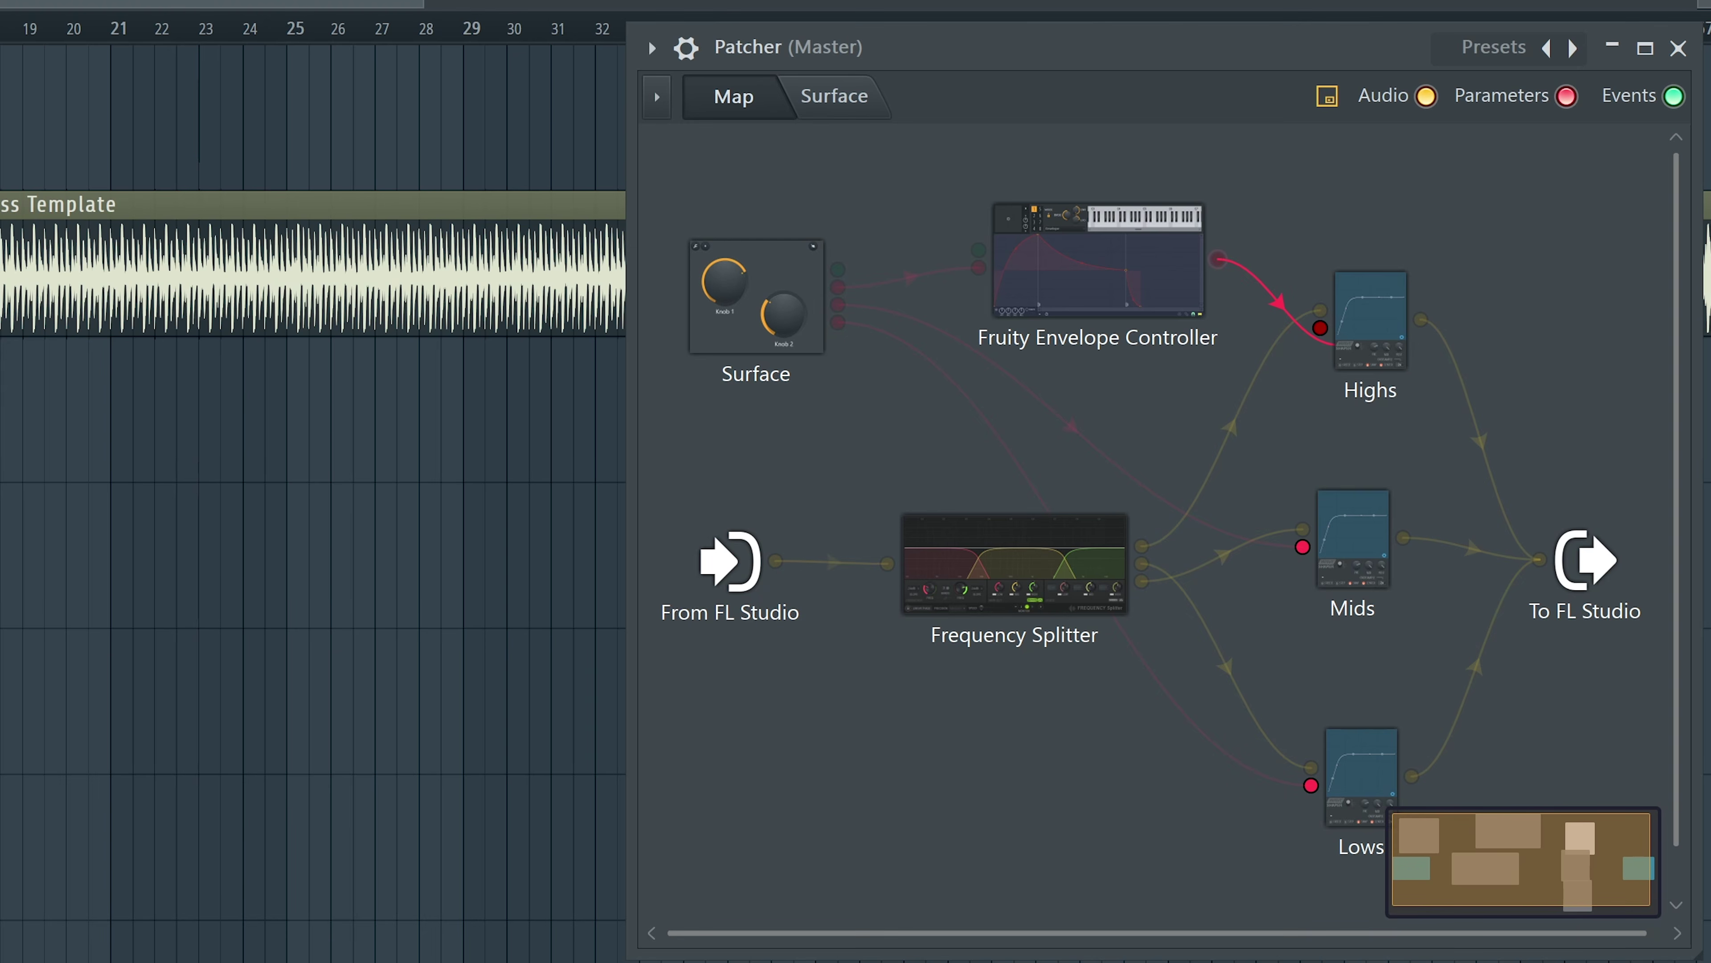
Step: Open the Fruity Envelope Controller and switch Articulator 1 from Envelope to Modulation X mapping
{"action": "double_click", "coordinate": [1146, 259]}
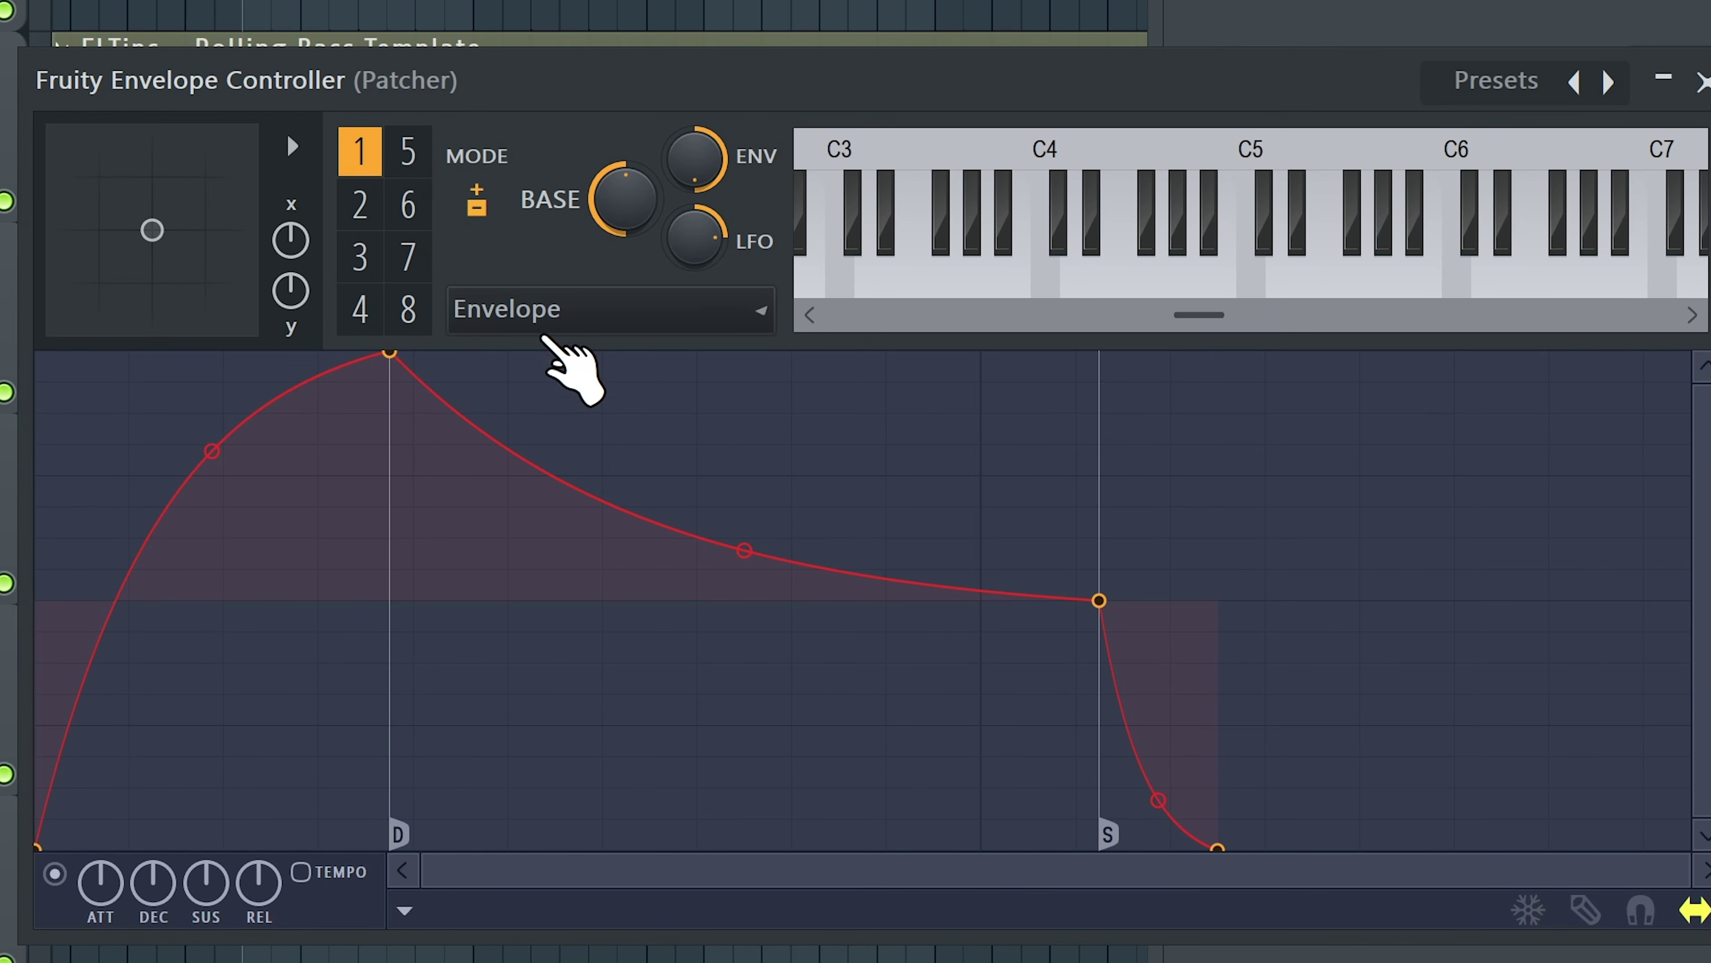
{"action": "left_click", "coordinate": [546, 329]}
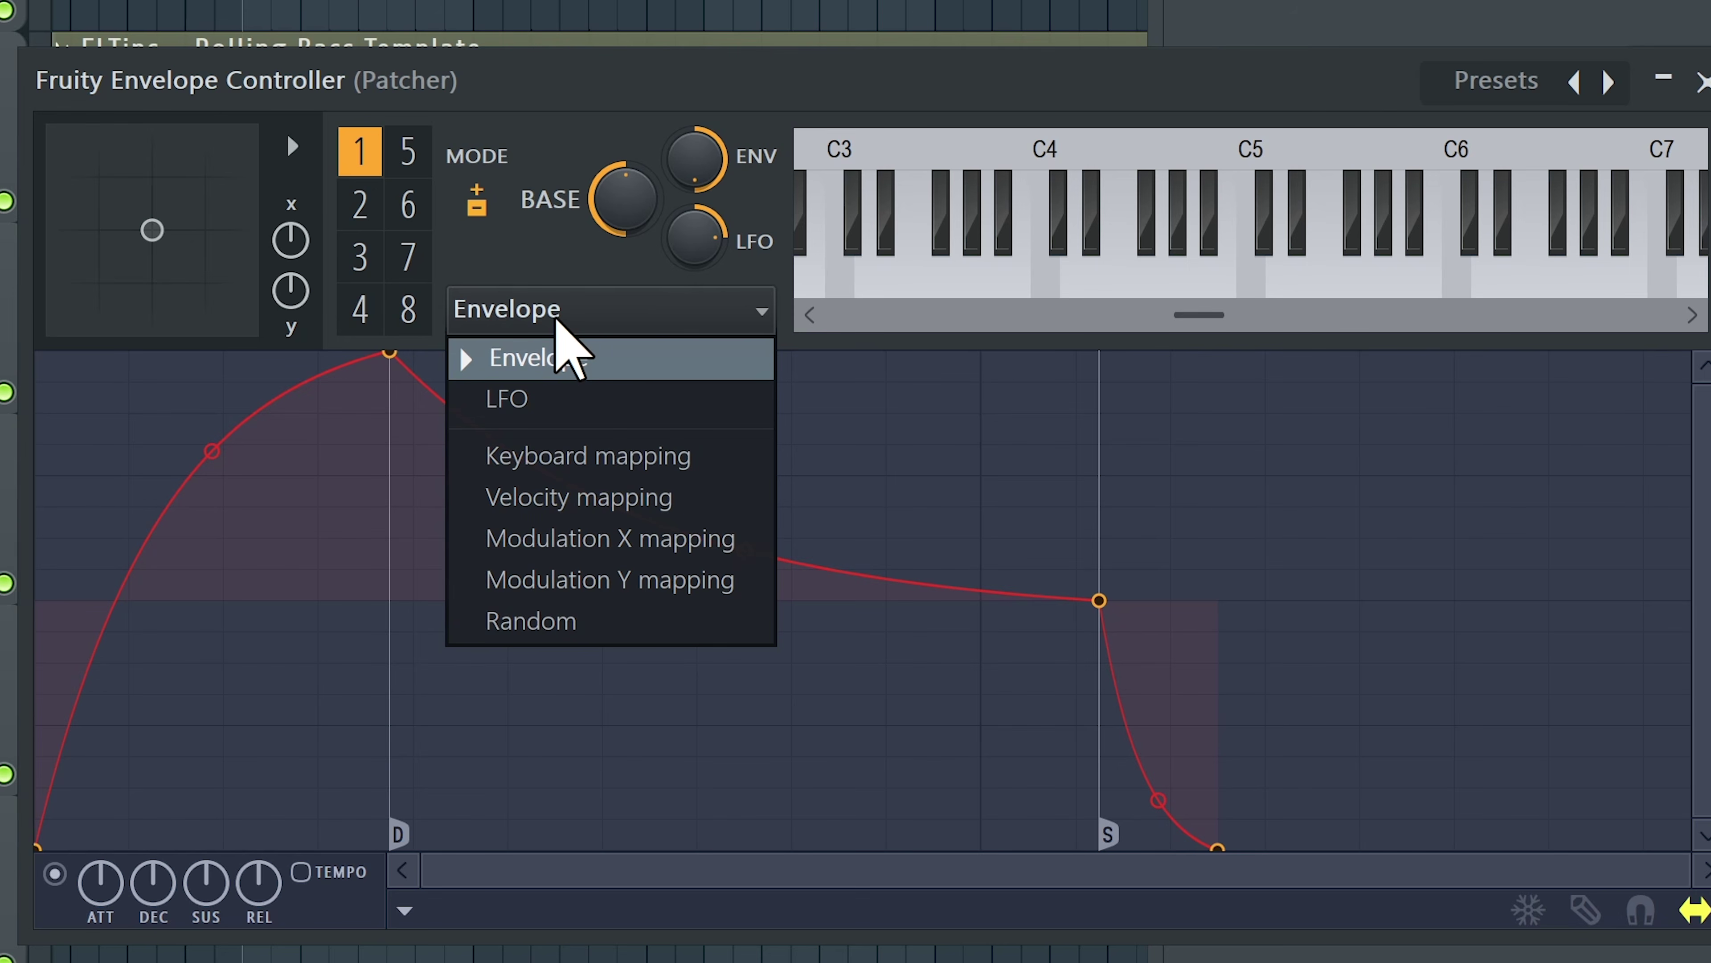
{"action": "left_click", "coordinate": [694, 540]}
Step: Look through the Envelope Controller's other articulators and its module options on the map
{"action": "left_click", "coordinate": [360, 255]}
{"action": "left_click", "coordinate": [408, 257]}
{"action": "left_click", "coordinate": [407, 202]}
{"action": "left_click", "coordinate": [408, 152]}
{"action": "right_click", "coordinate": [1710, 115]}
{"action": "mouse_move", "coordinate": [1710, 371]}
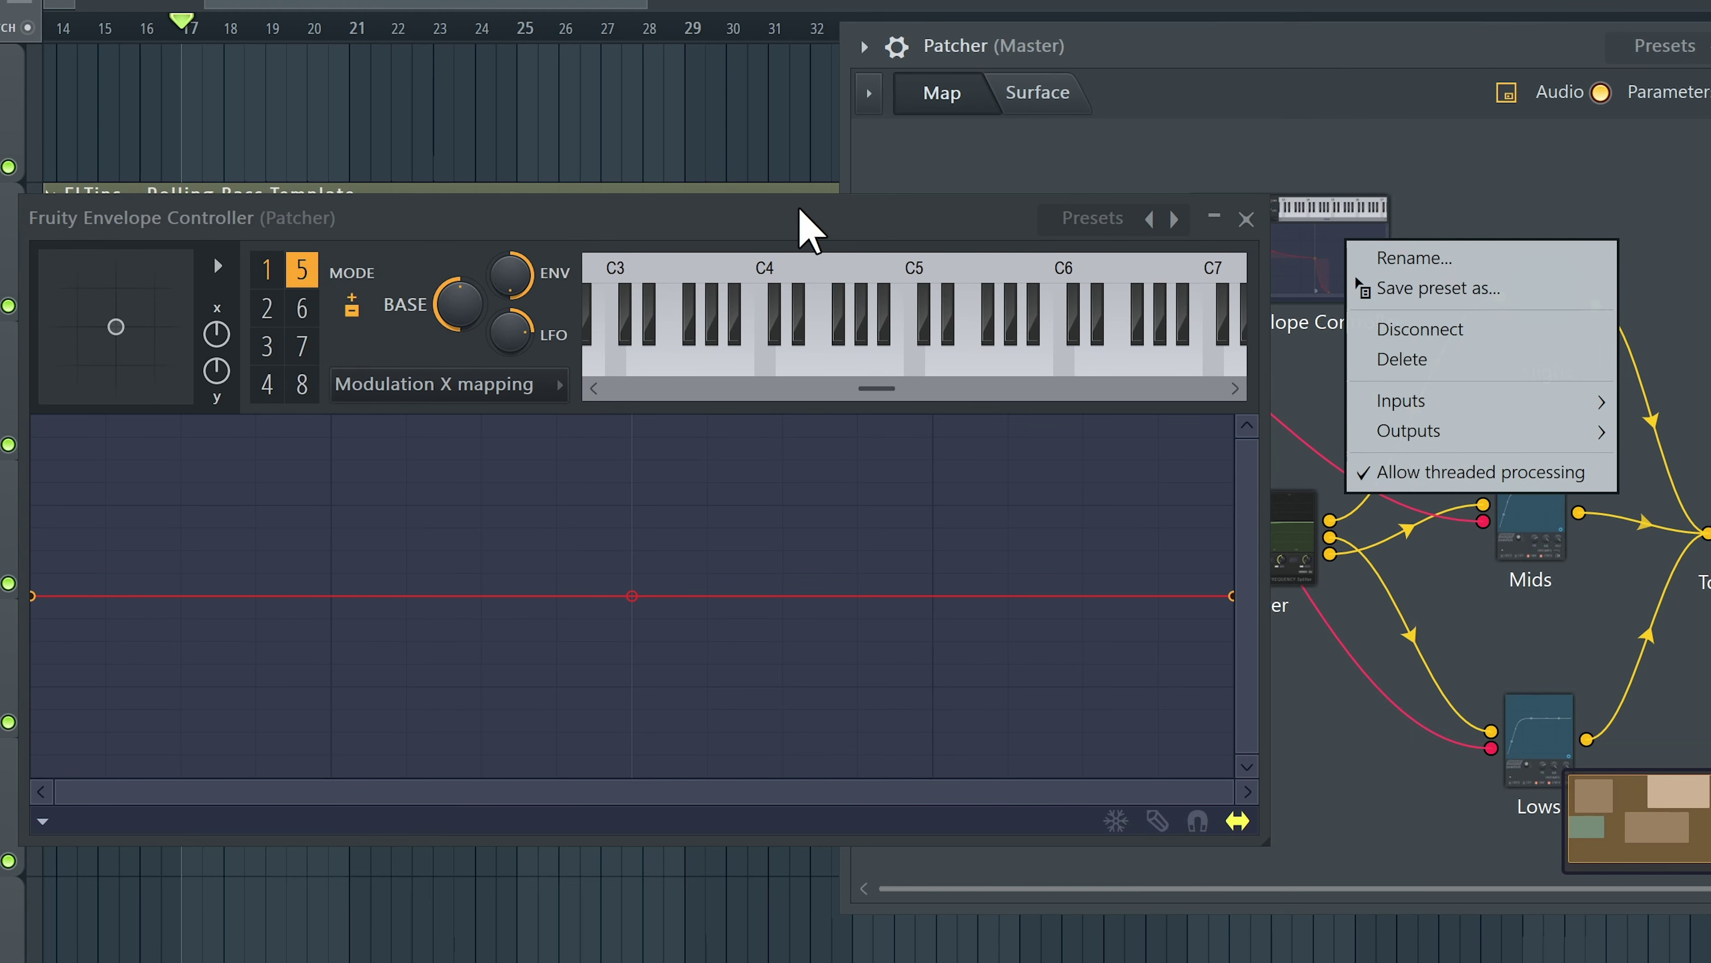
{"action": "left_click", "coordinate": [805, 230]}
{"action": "left_click_drag", "start_coordinate": [795, 216], "coordinate": [704, 210]}
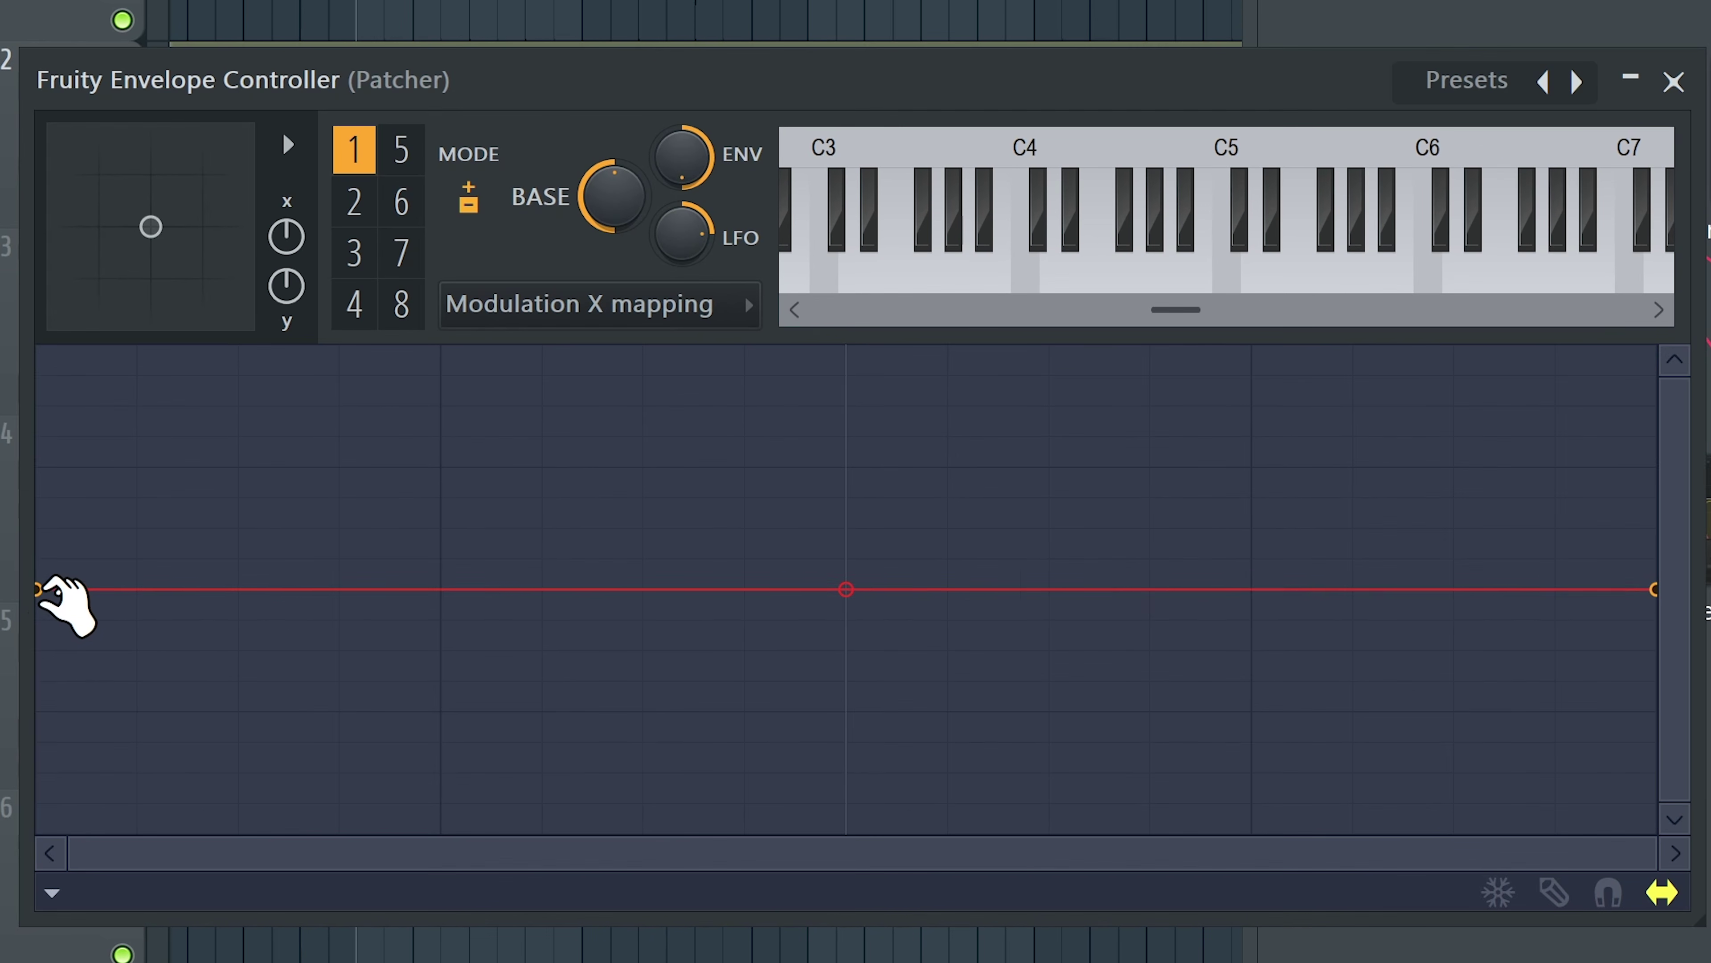
Step: Shape Articulator 1's Modulation X curve with its start at minimum, a full-height peak near the centre, and a straighter rising segment
{"action": "left_click_drag", "start_coordinate": [0, 590], "coordinate": [52, 876]}
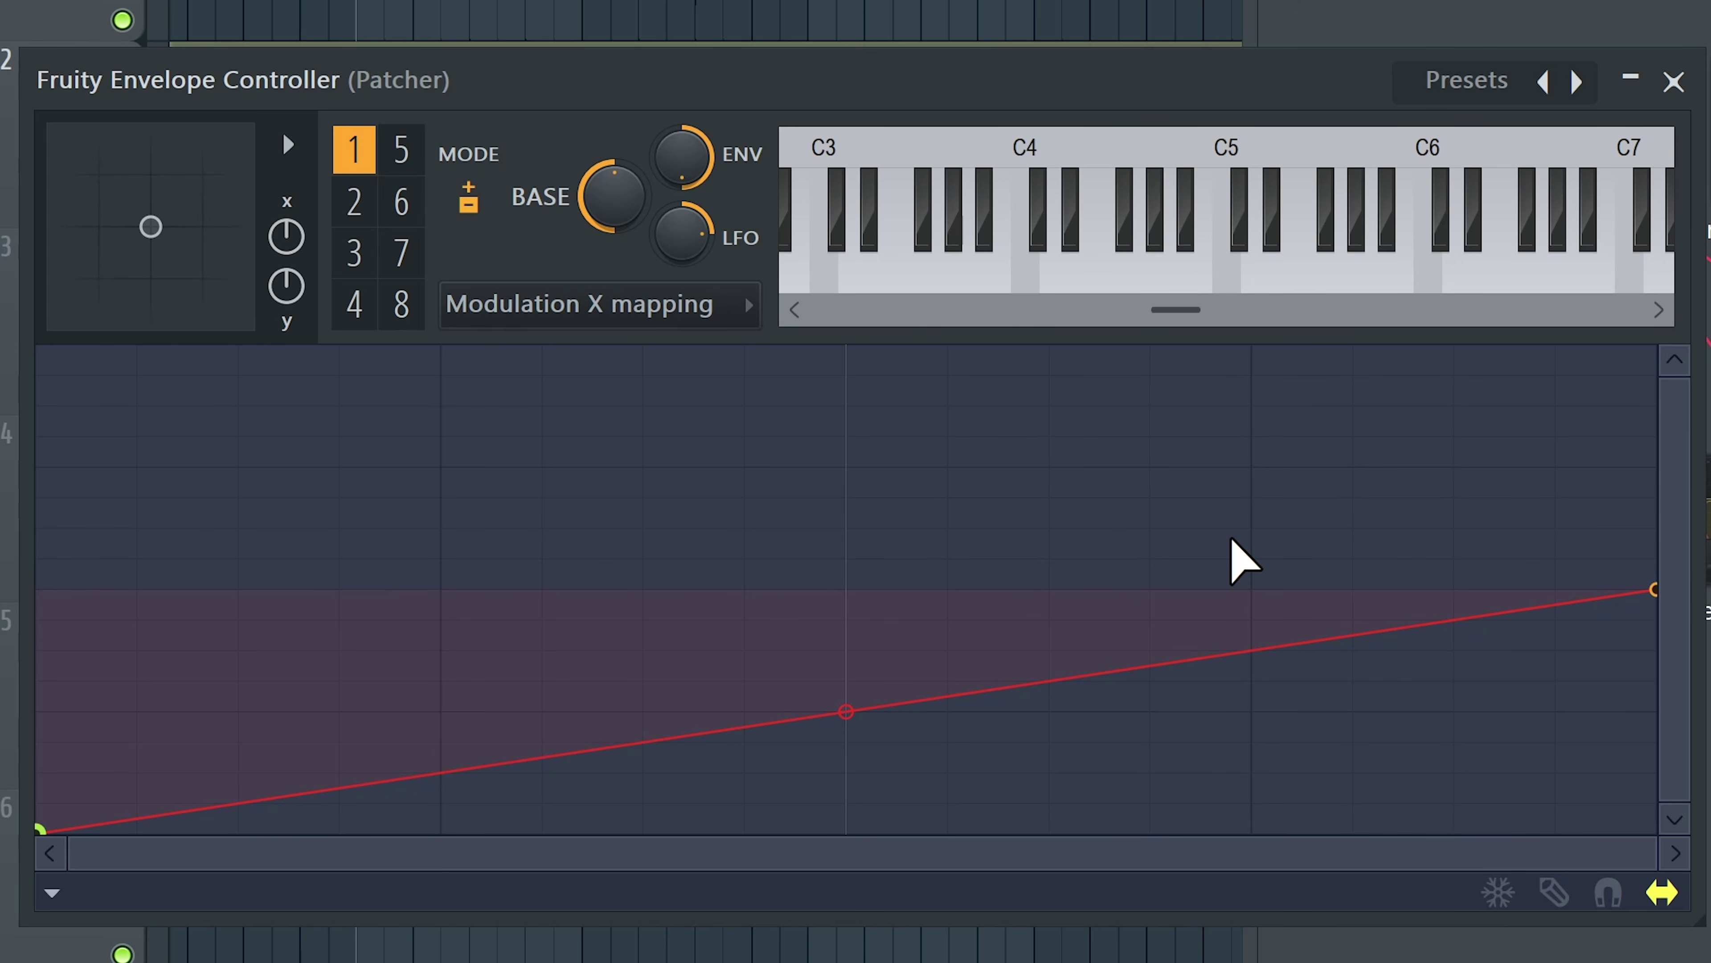
{"action": "mouse_move", "coordinate": [1654, 590]}
{"action": "left_mouse_down"}
{"action": "mouse_move", "coordinate": [1654, 352]}
{"action": "mouse_move", "coordinate": [1656, 592]}
{"action": "left_mouse_up"}
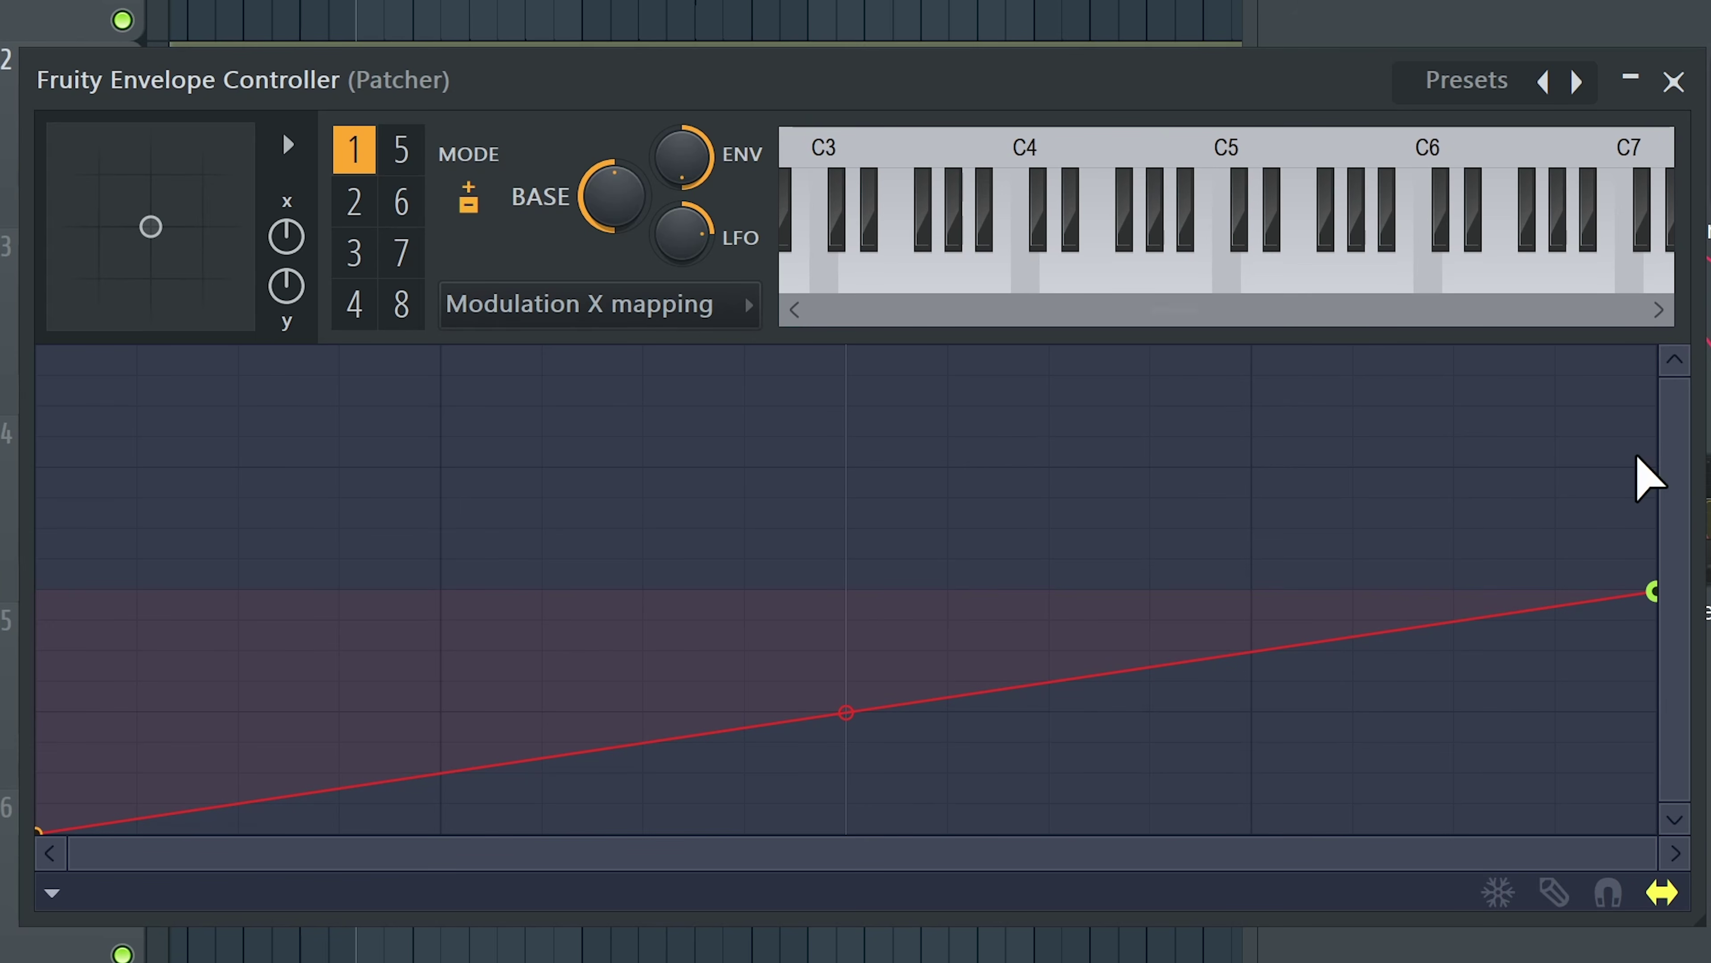
{"action": "left_click_drag", "start_coordinate": [847, 711], "coordinate": [847, 630]}
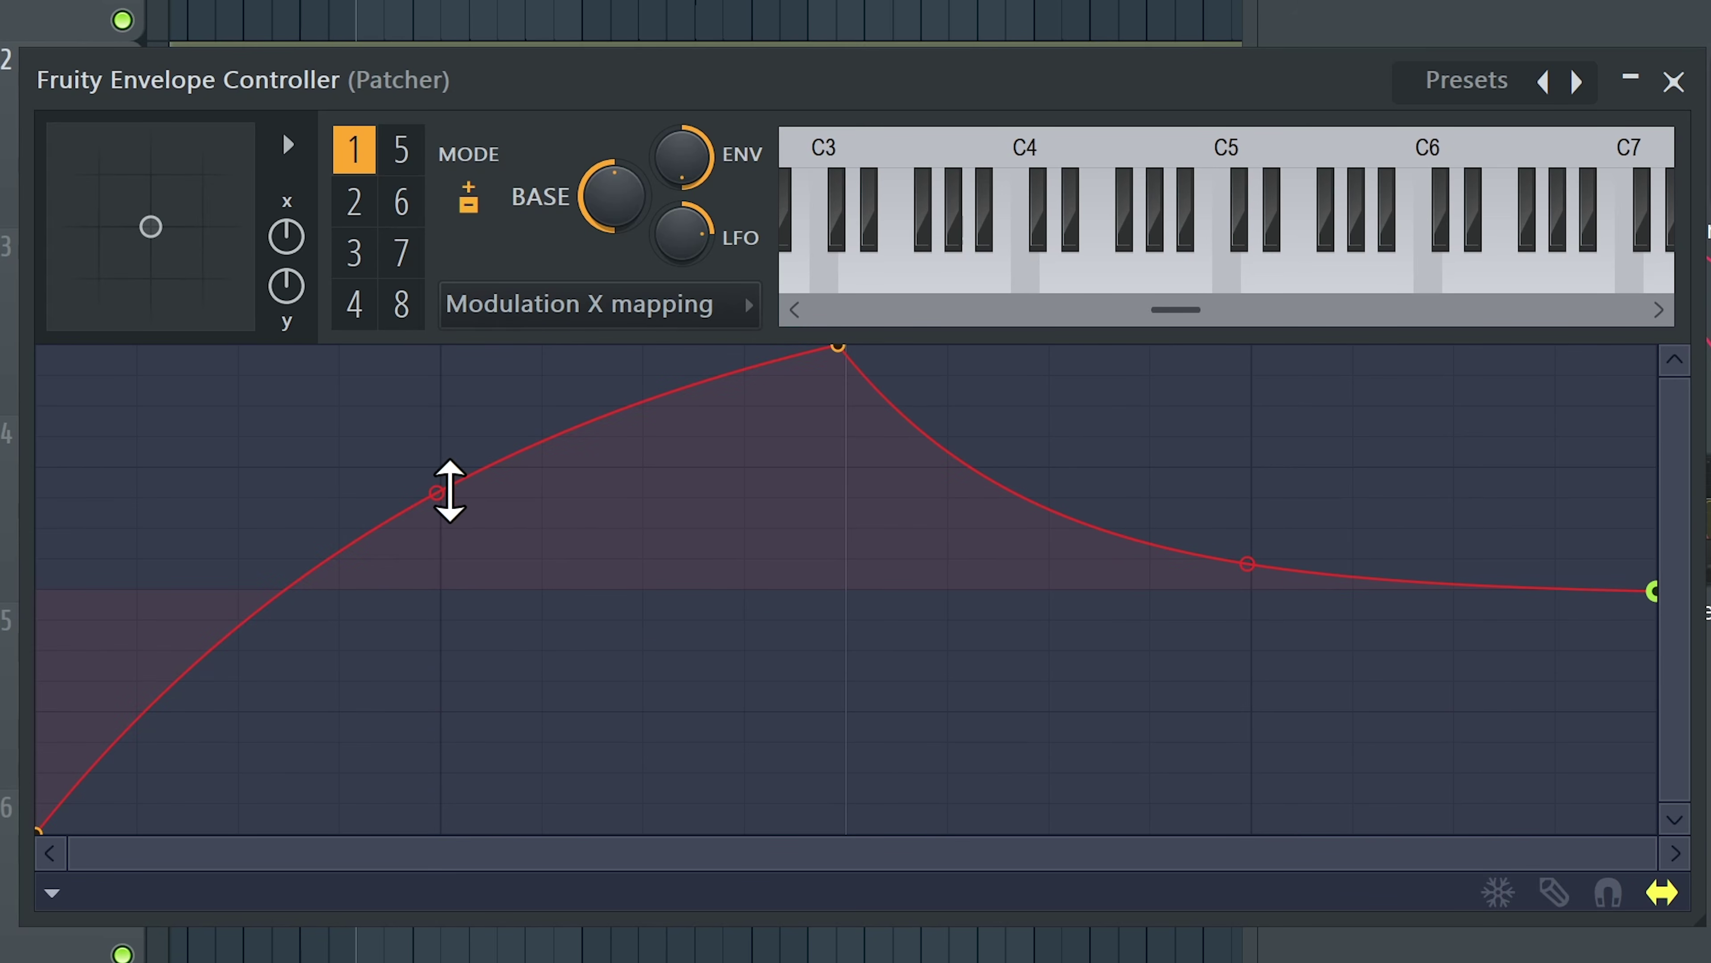
{"action": "left_click_drag", "start_coordinate": [449, 491], "coordinate": [450, 546]}
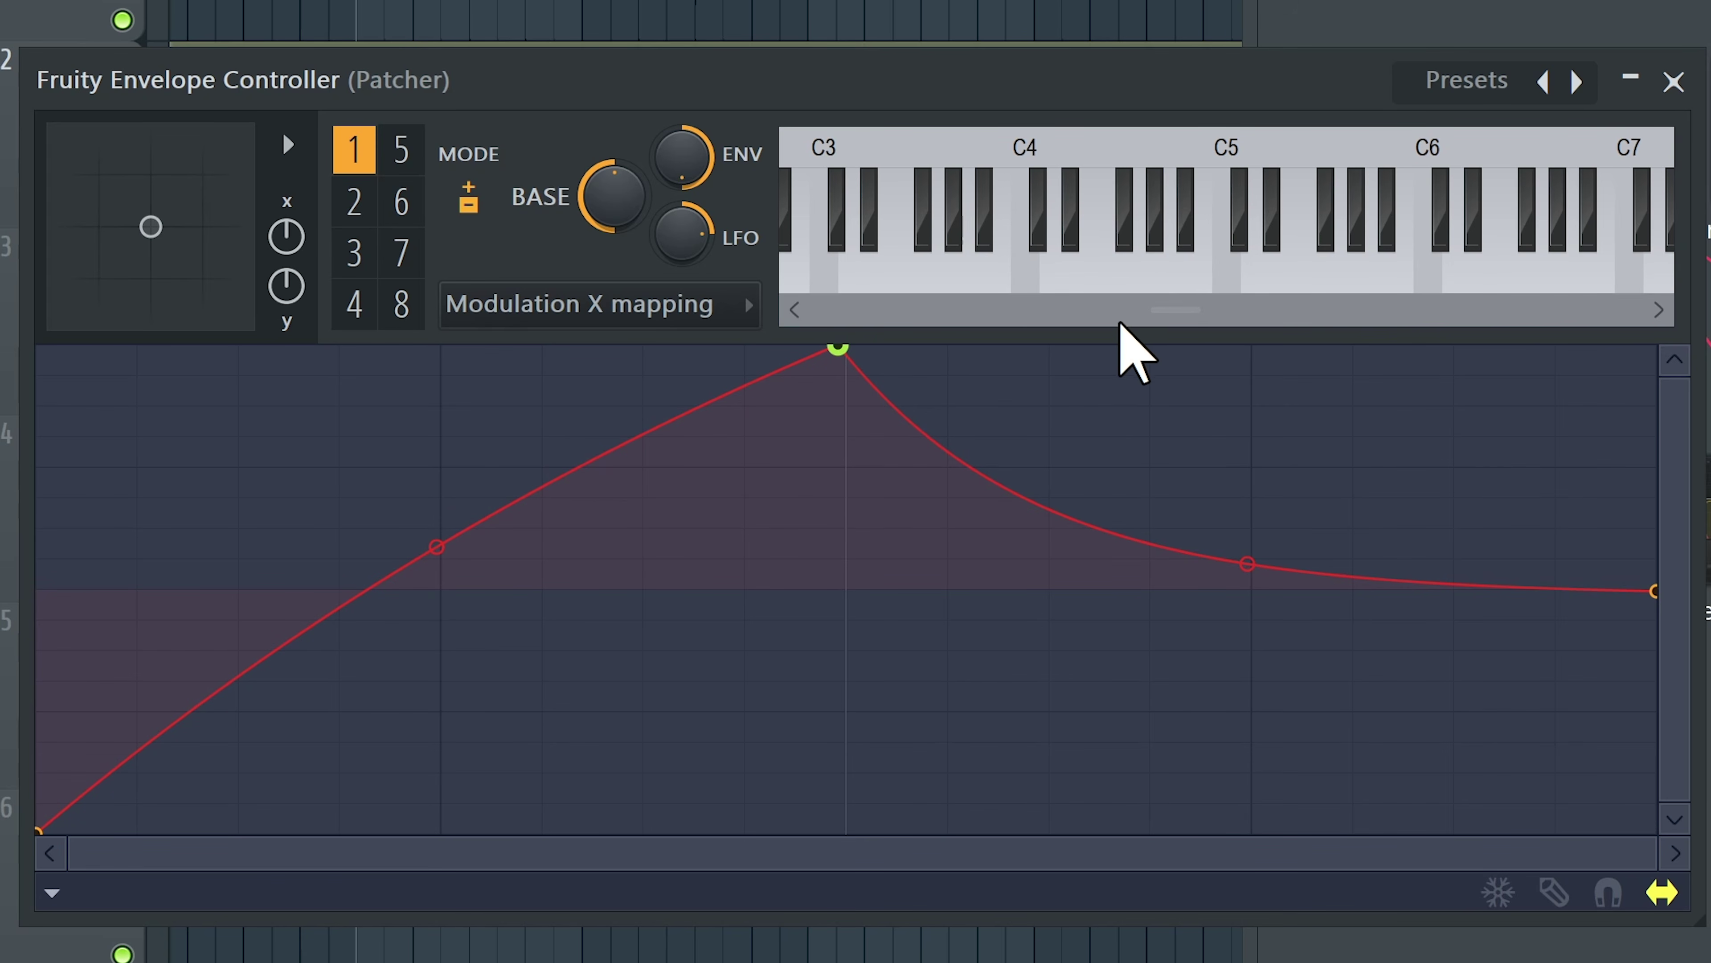
{"action": "left_click", "coordinate": [297, 147]}
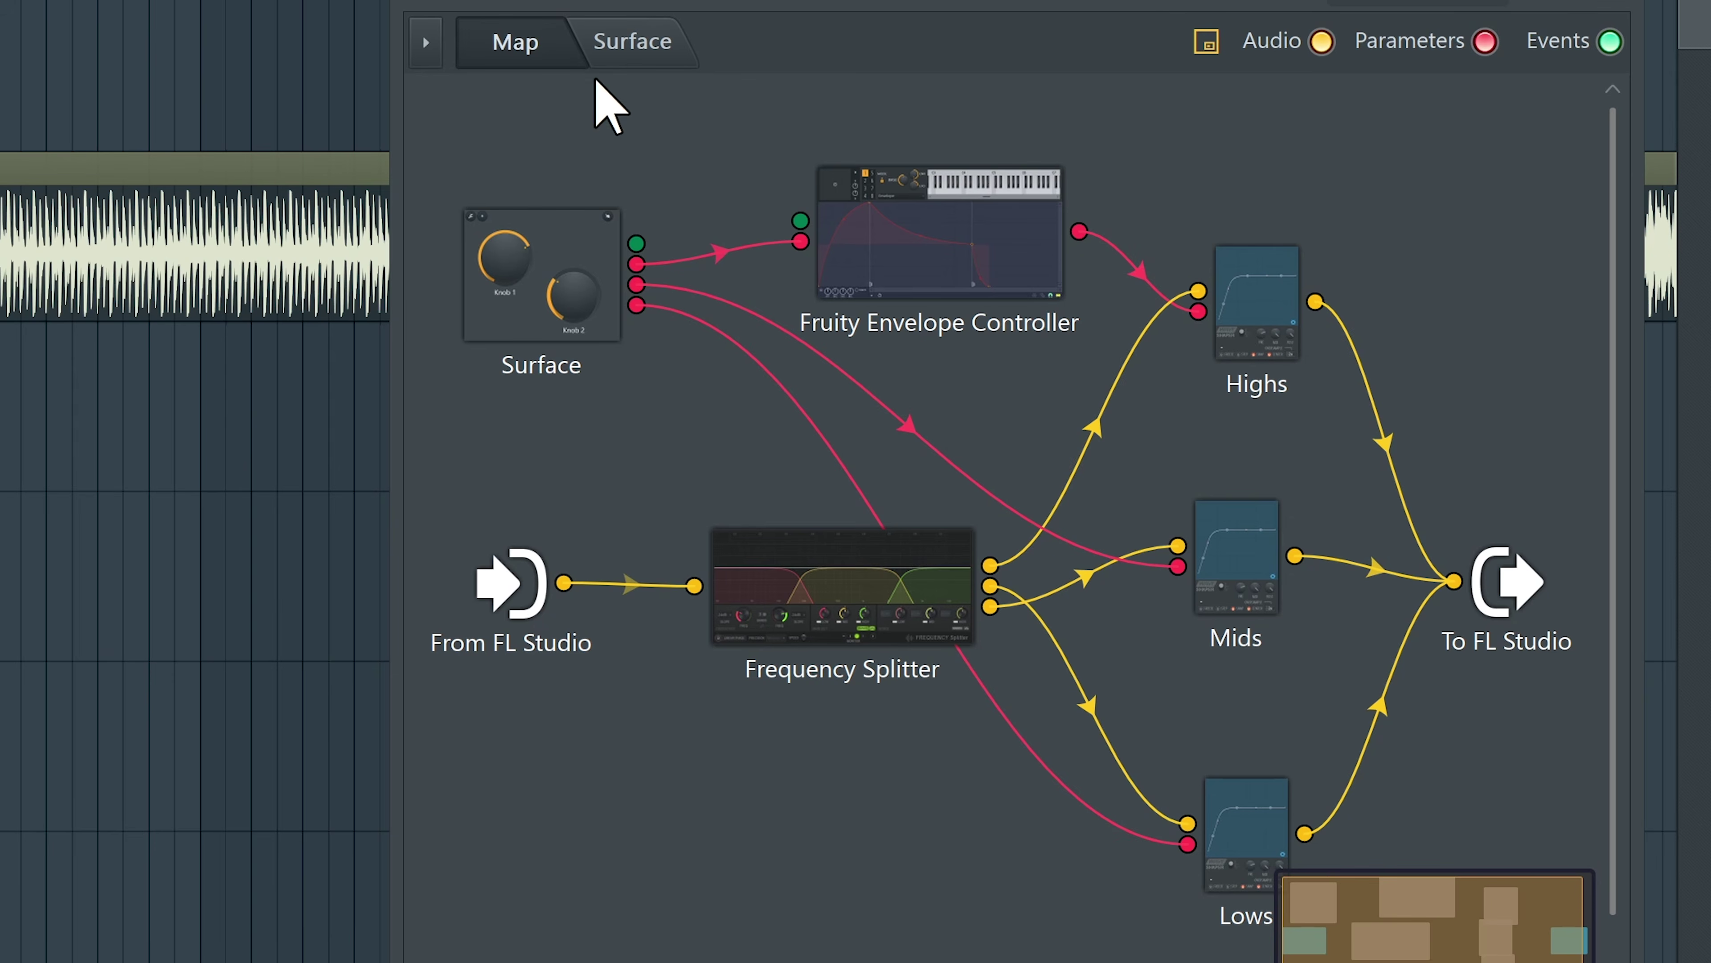
Step: Raise the end point of Articulator 1's Modulation X curve to just above mid-height and bend the curve downward
{"action": "left_click", "coordinate": [609, 45]}
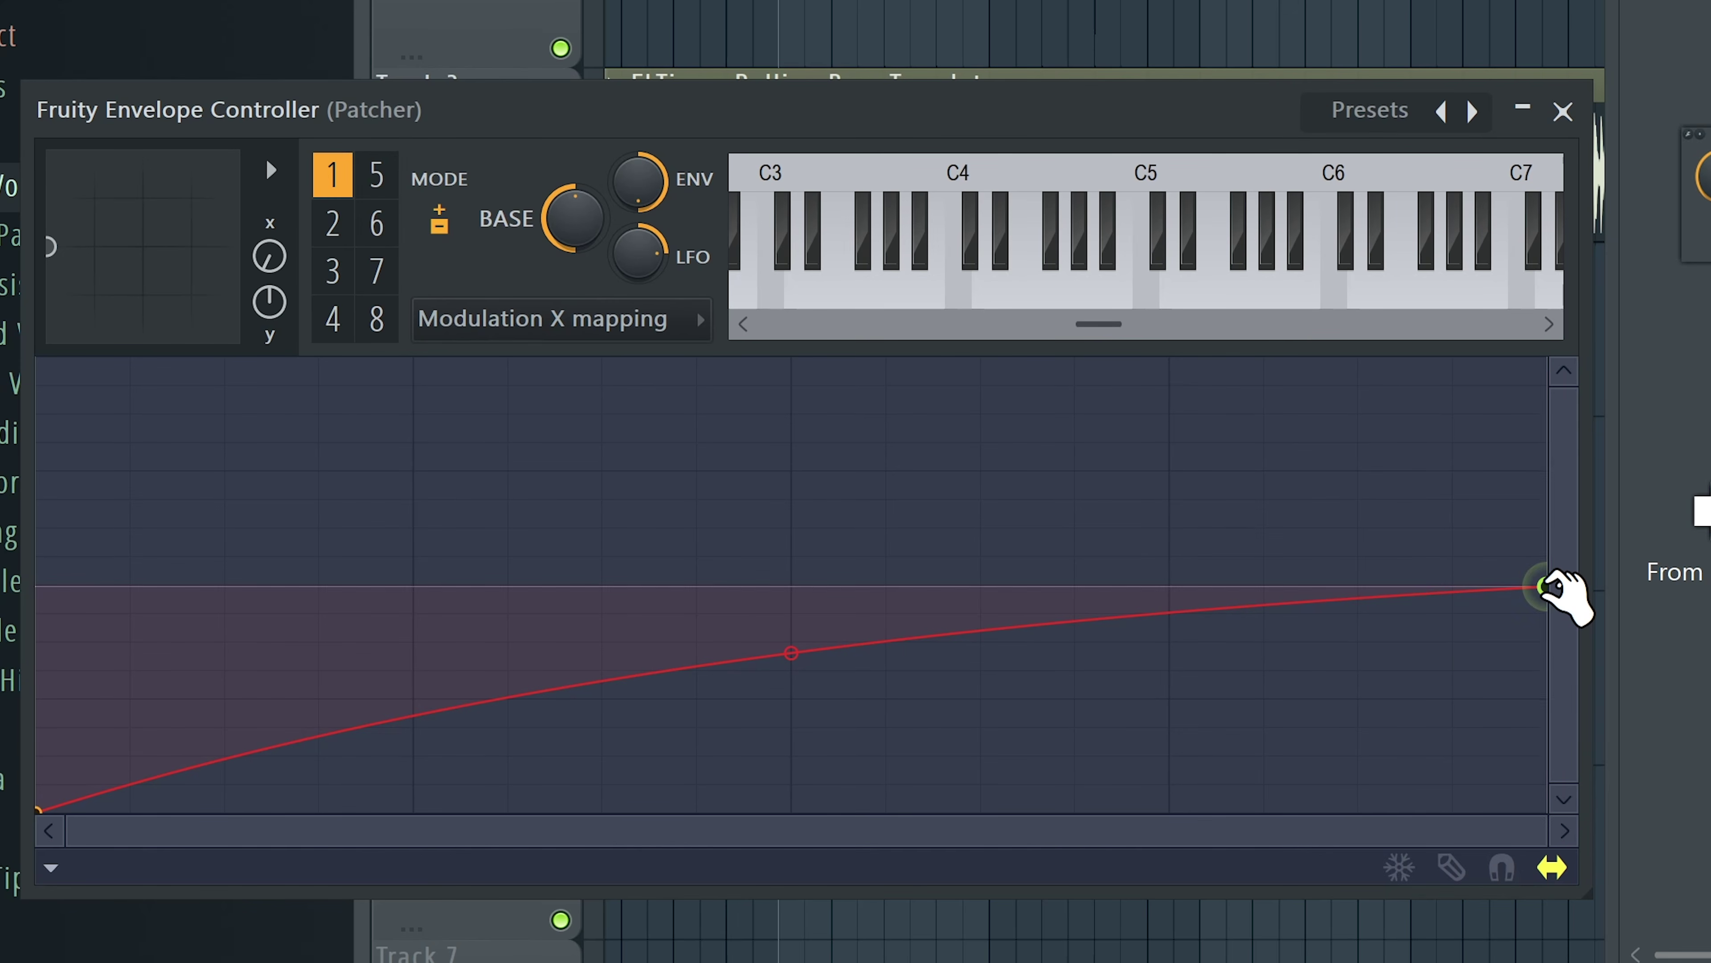
{"action": "left_click_drag", "start_coordinate": [1546, 586], "coordinate": [1548, 558]}
{"action": "left_click_drag", "start_coordinate": [791, 639], "coordinate": [792, 778]}
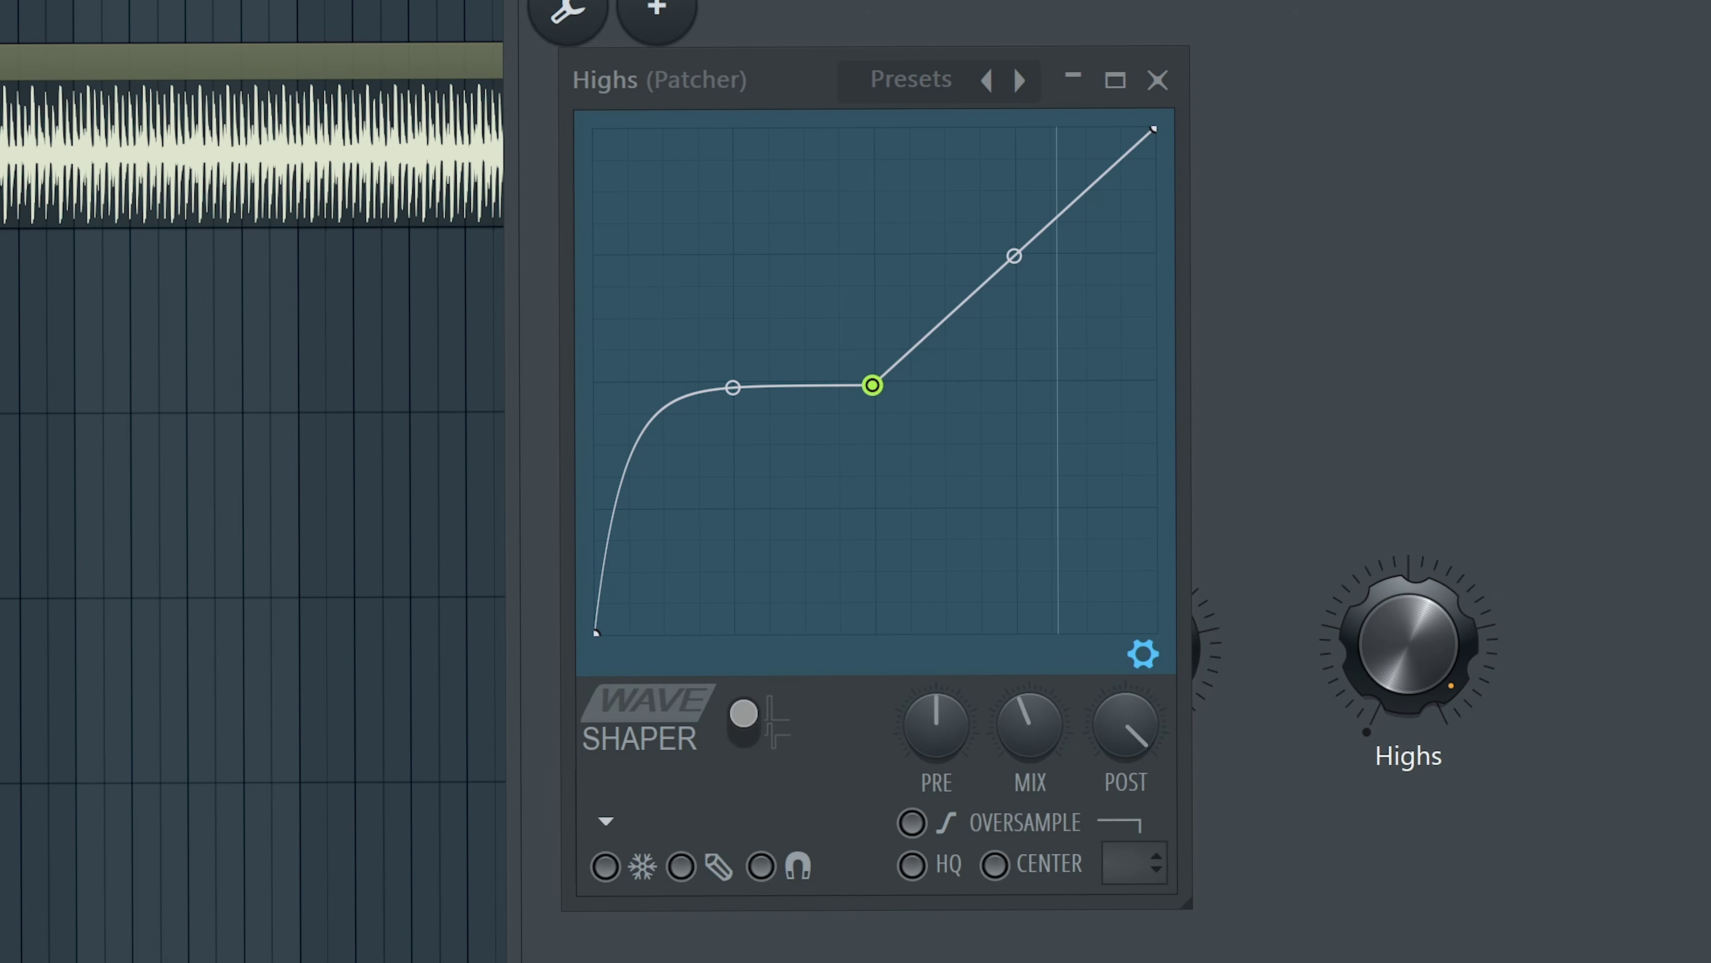
Step: Turn the Highs knob to check how the WaveShaper's Mix responds, and move the Highs plugin window beside Patcher
{"action": "left_click_drag", "start_coordinate": [1373, 639], "coordinate": [1373, 814]}
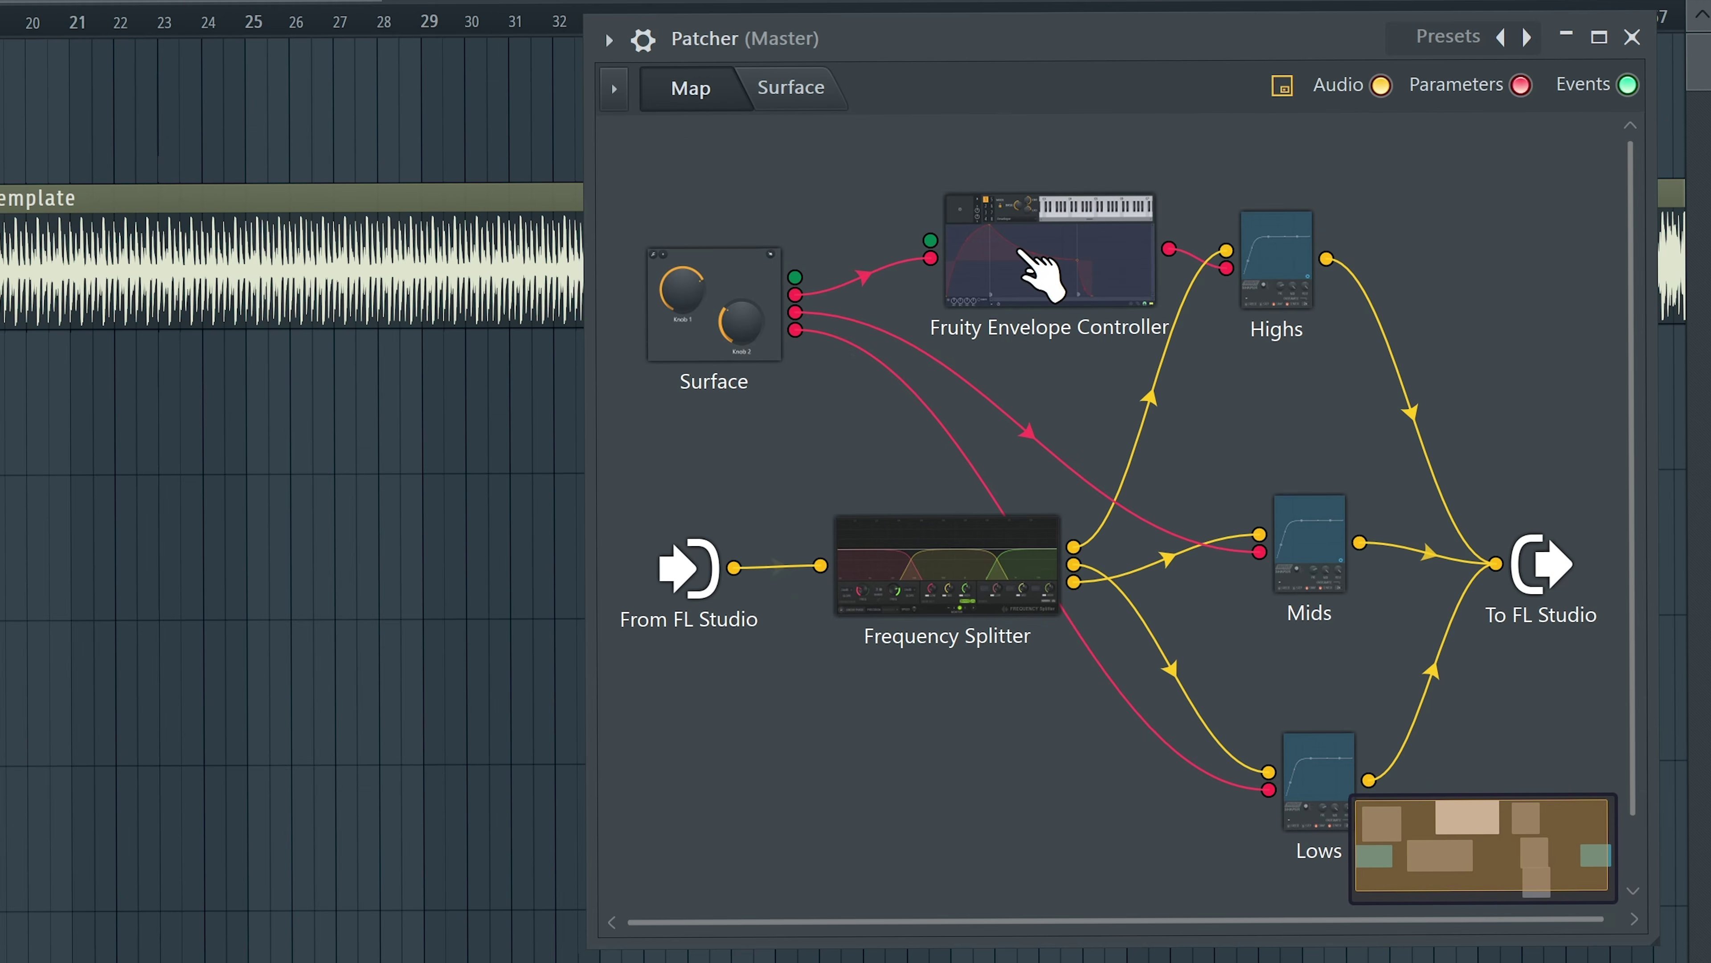
{"action": "right_click", "coordinate": [1048, 268]}
{"action": "left_click_drag", "start_coordinate": [1065, 299], "coordinate": [1096, 325]}
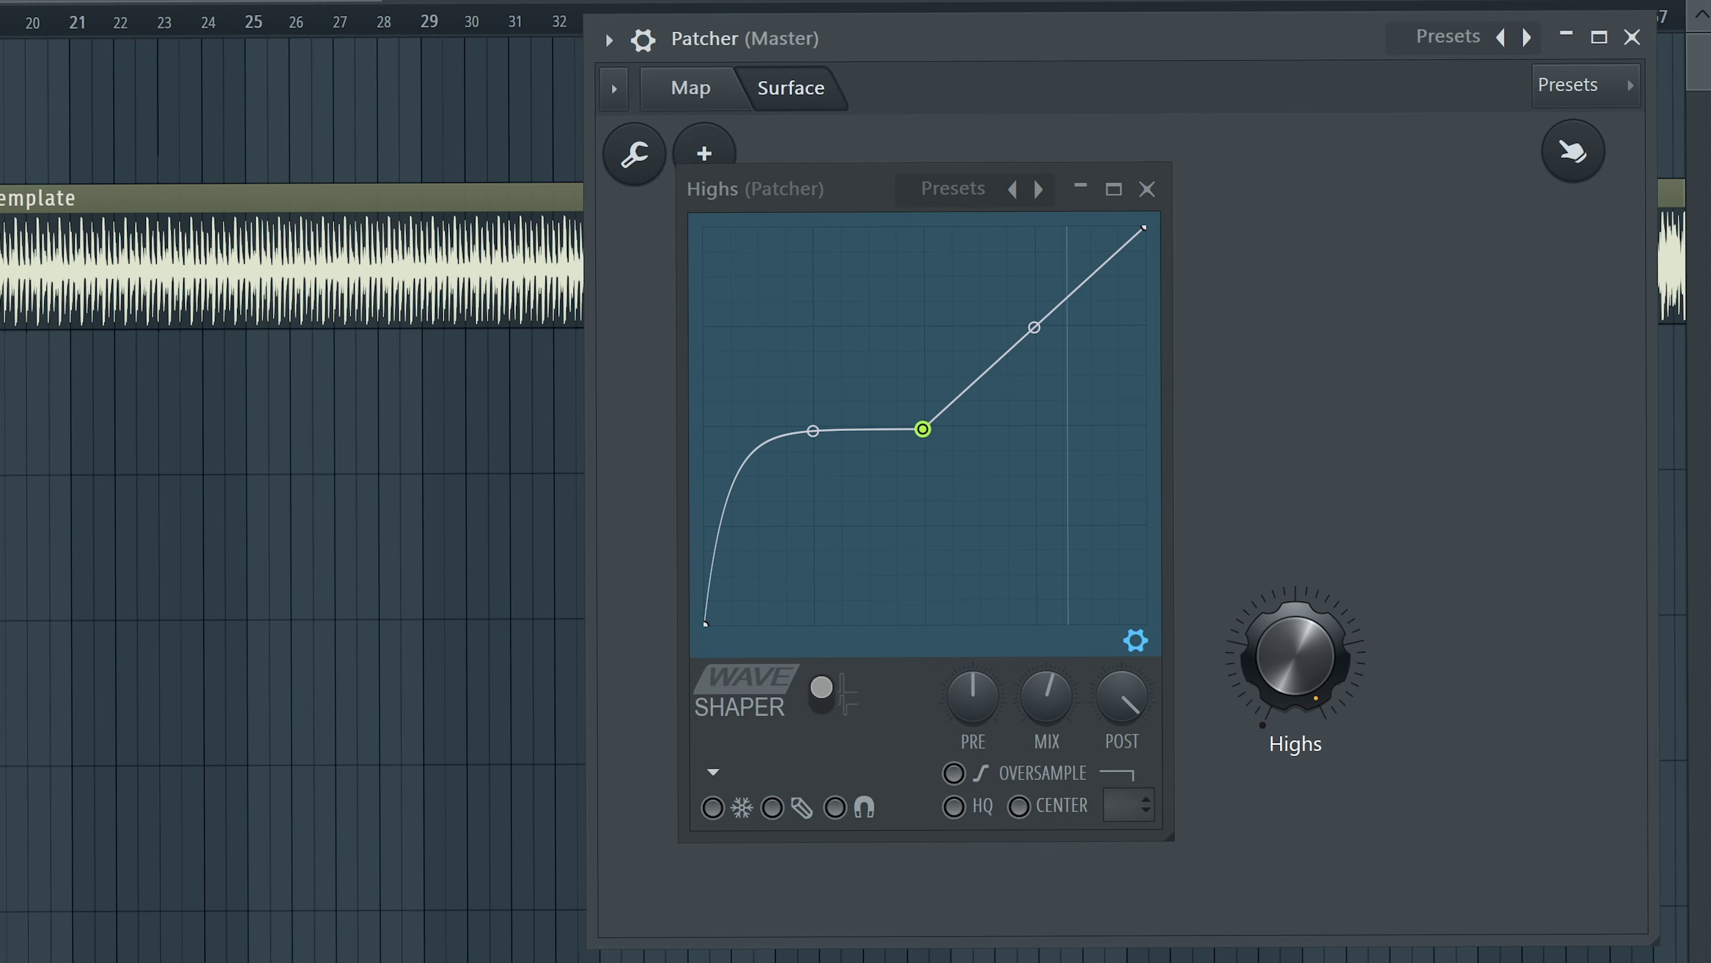
{"action": "left_click_drag", "start_coordinate": [1294, 658], "coordinate": [1294, 647]}
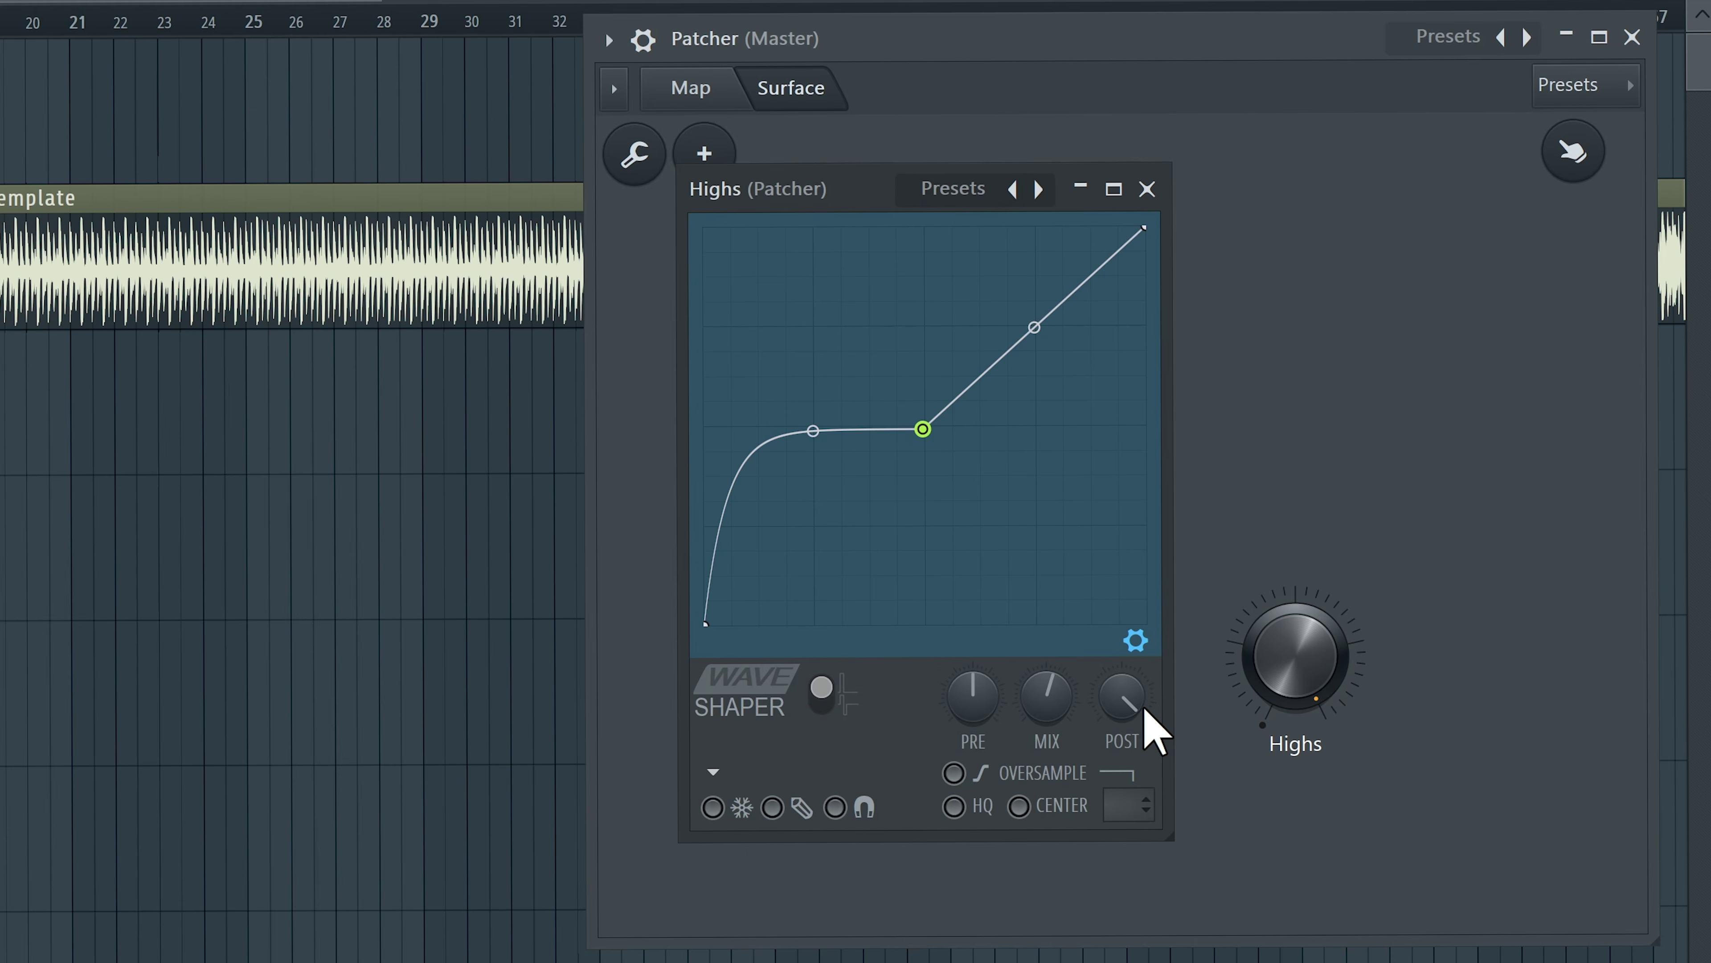
{"action": "left_click_drag", "start_coordinate": [863, 189], "coordinate": [249, 176]}
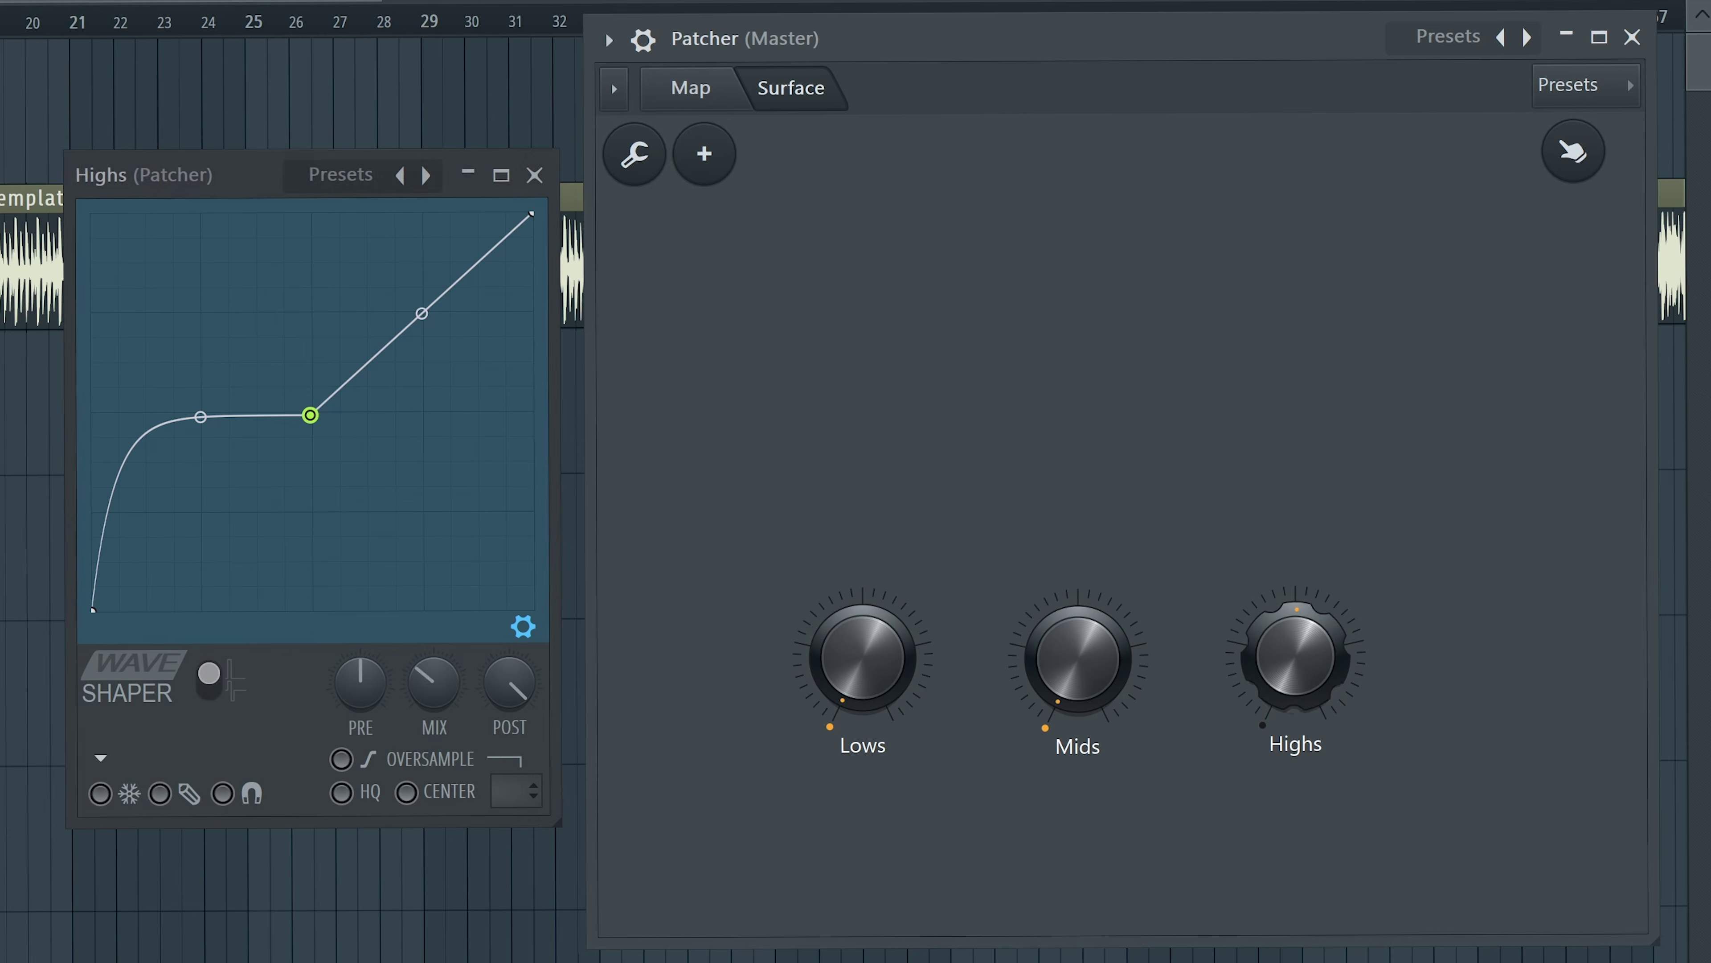
Step: Activate the Articulator 2 controller output on the Fruity Envelope Controller in the Patcher map
{"action": "left_click", "coordinate": [735, 86]}
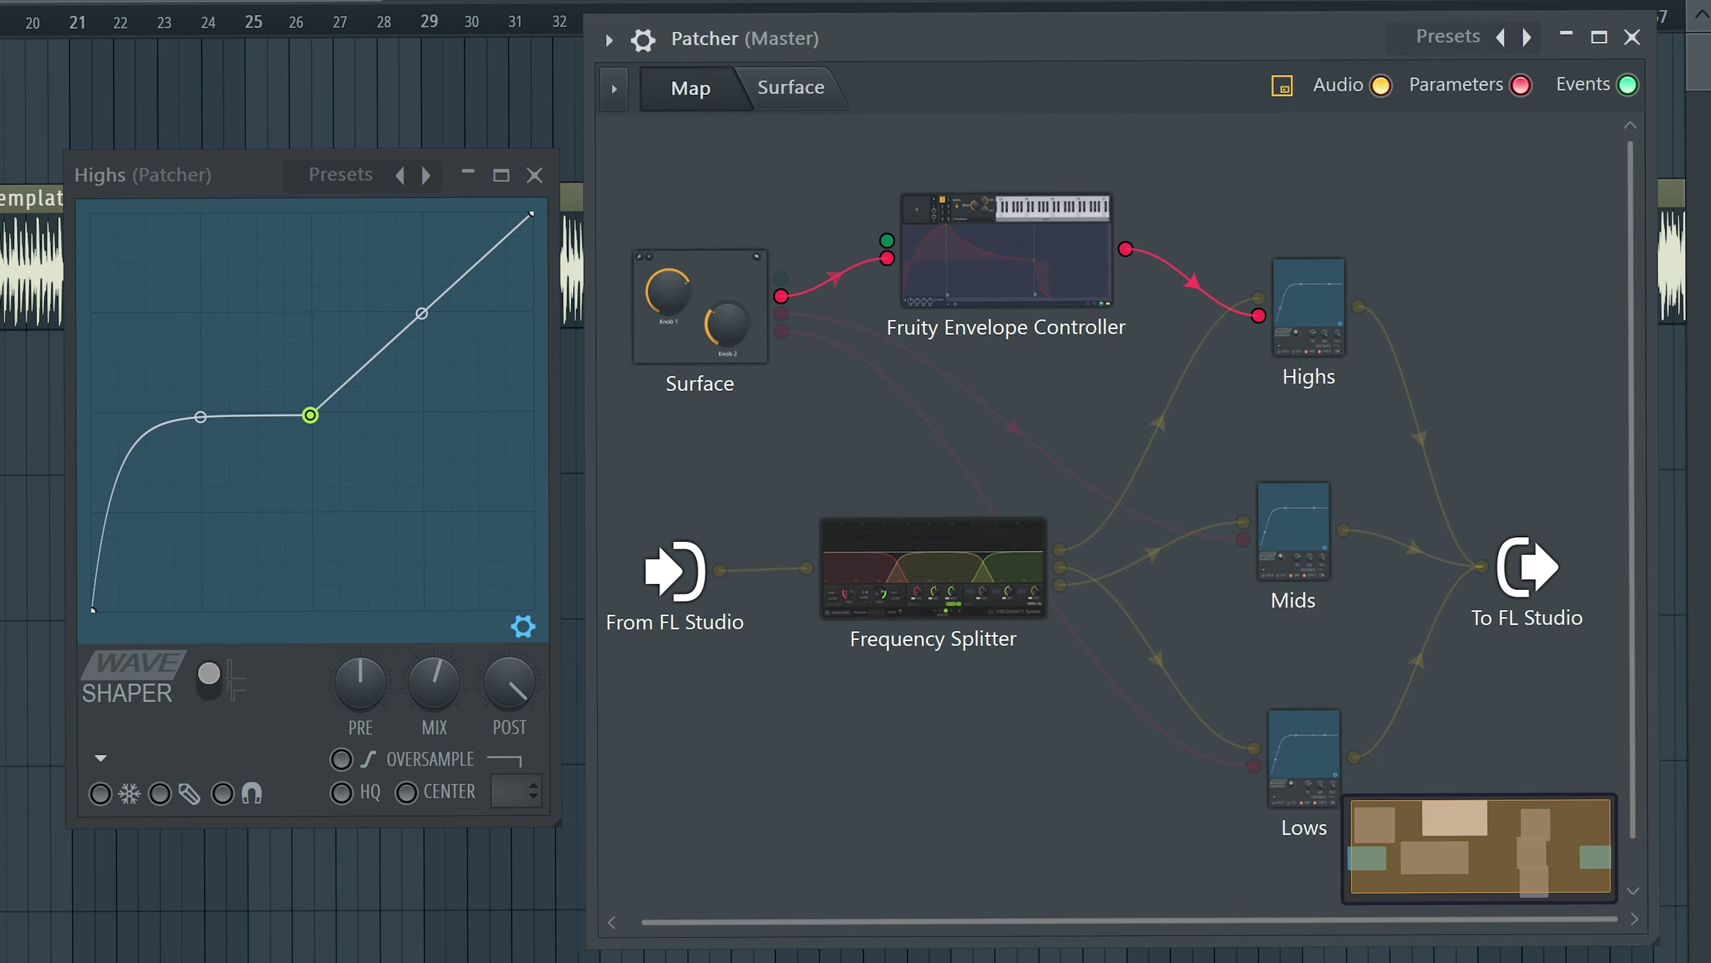
{"action": "right_click", "coordinate": [1007, 233]}
{"action": "mouse_move", "coordinate": [1139, 433]}
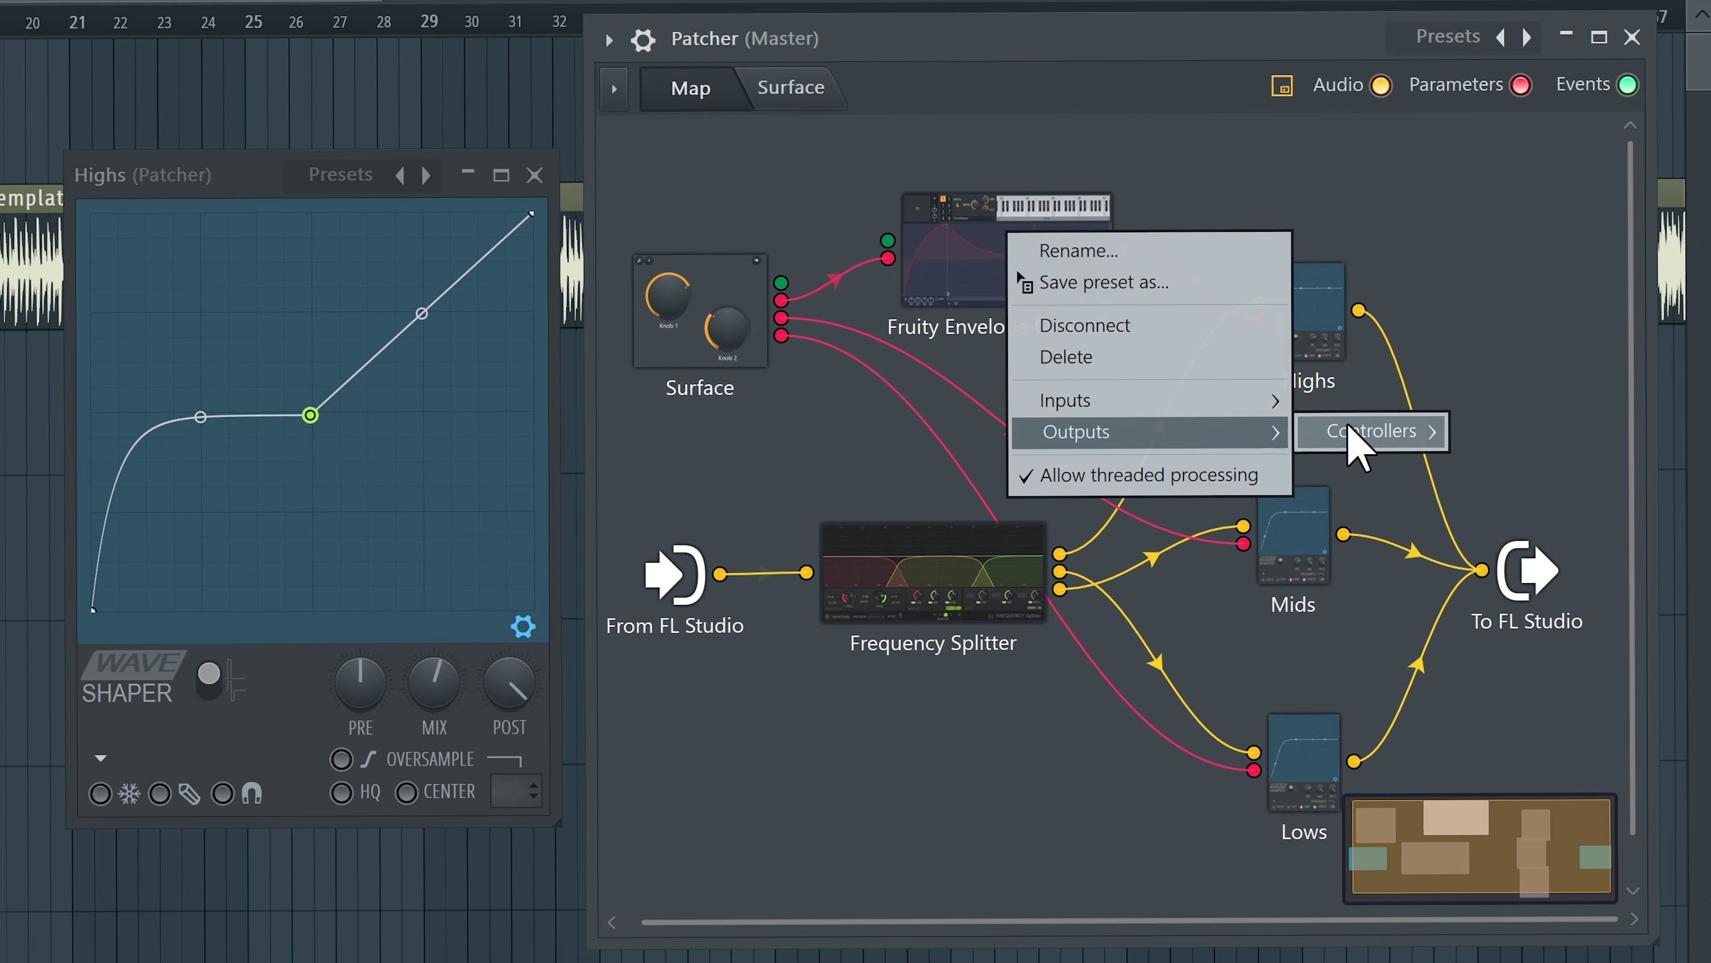
{"action": "mouse_move", "coordinate": [1375, 430]}
{"action": "left_click", "coordinate": [1543, 567]}
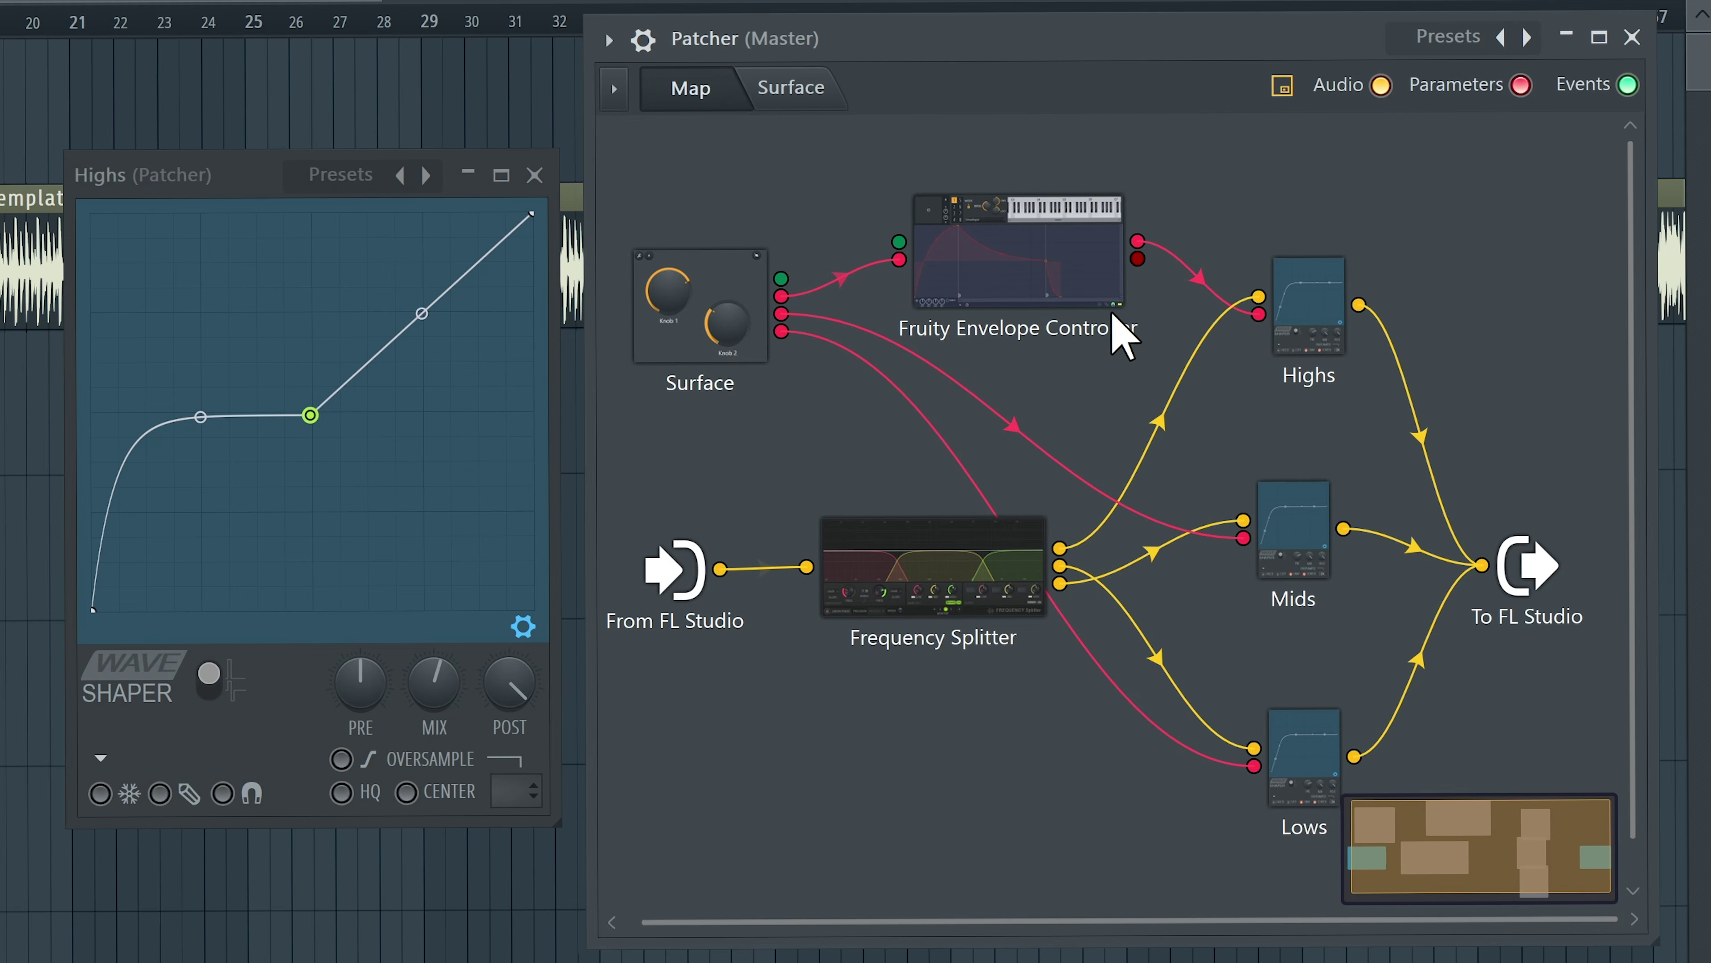
{"action": "left_click", "coordinate": [791, 91]}
{"action": "left_click", "coordinate": [694, 91]}
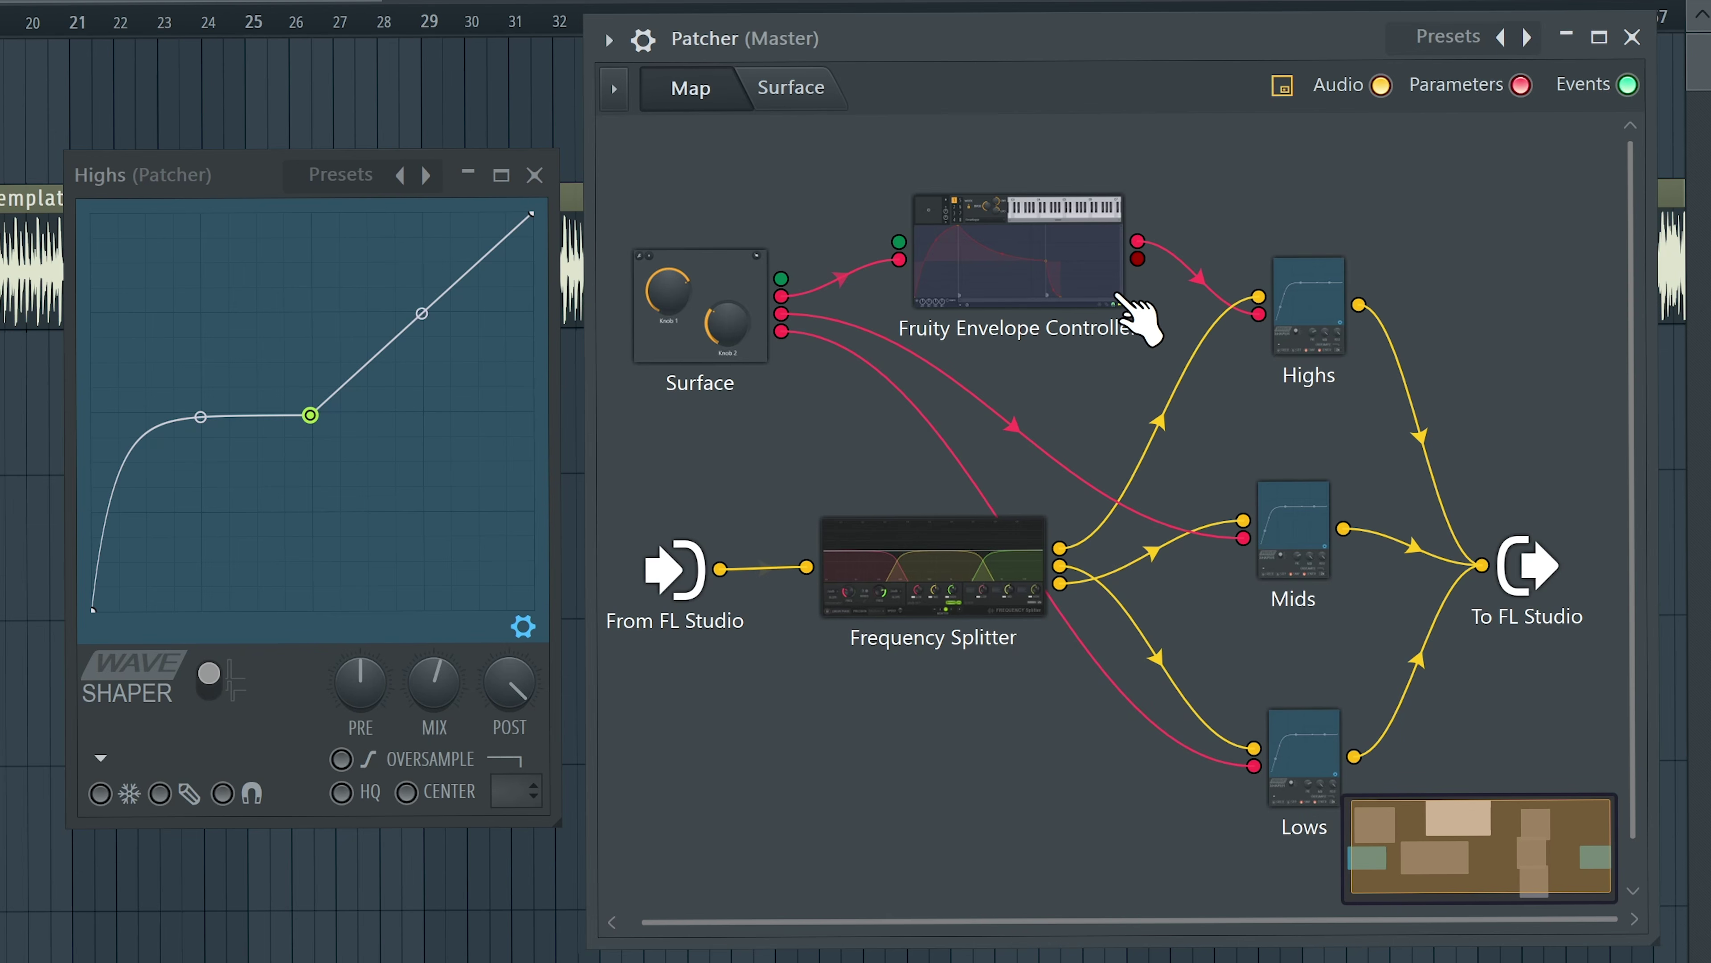
{"action": "left_click", "coordinate": [799, 101]}
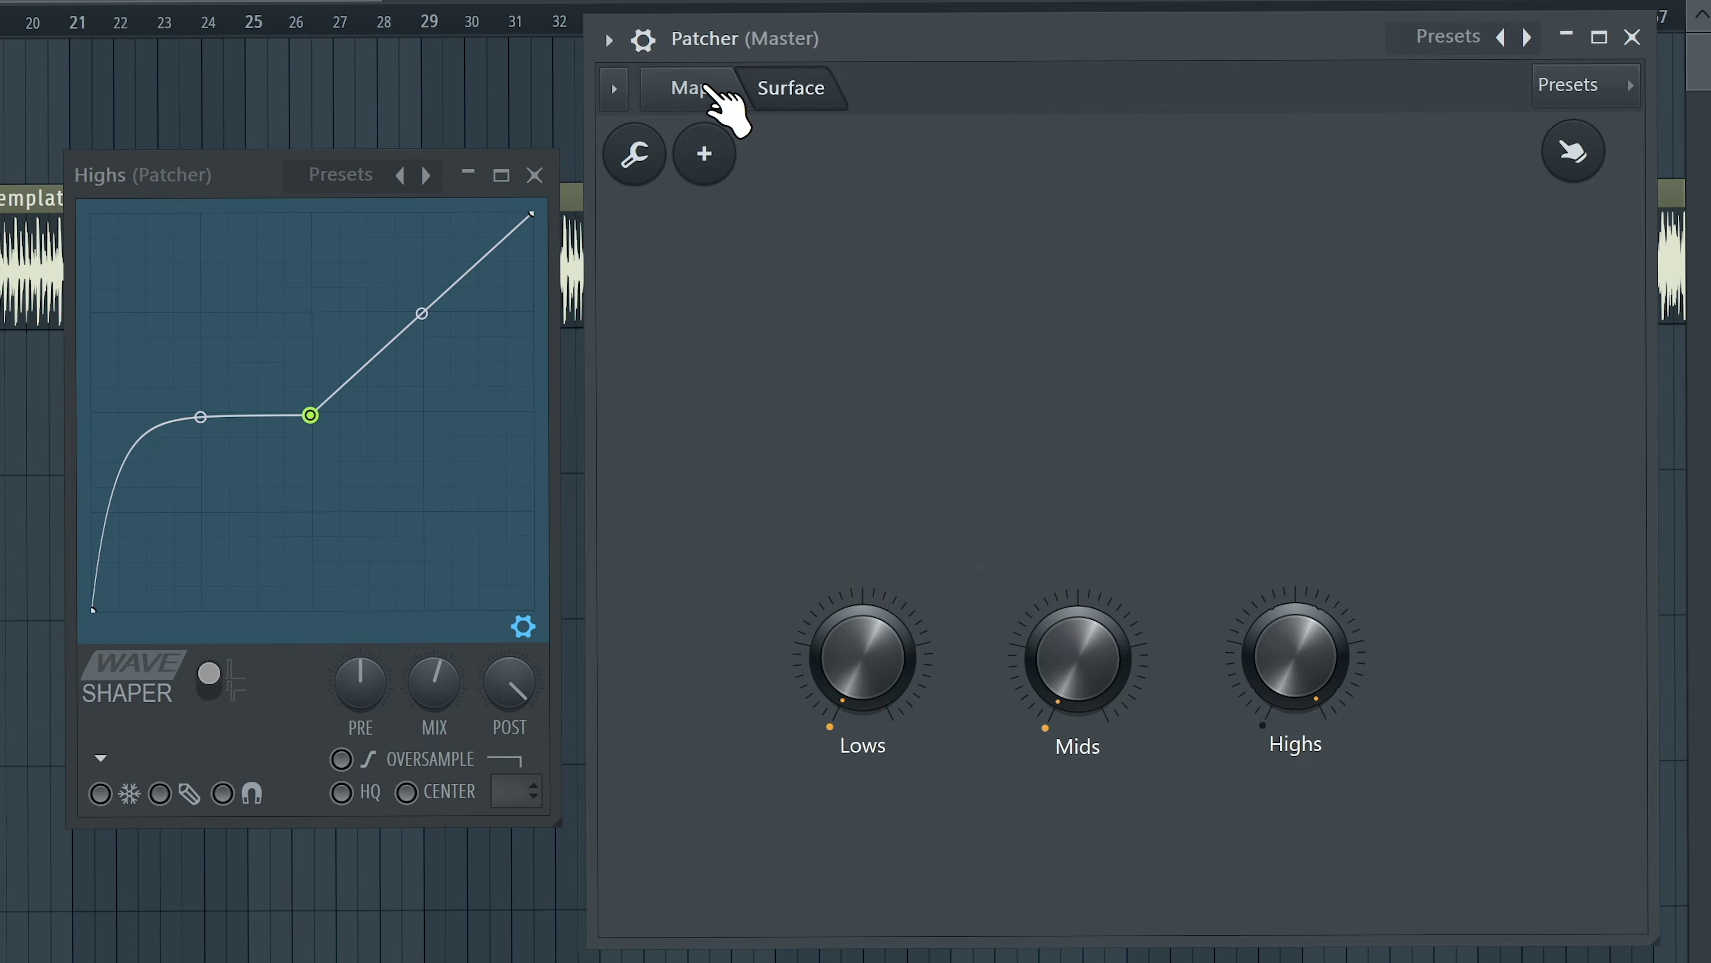
{"action": "left_click", "coordinate": [704, 88]}
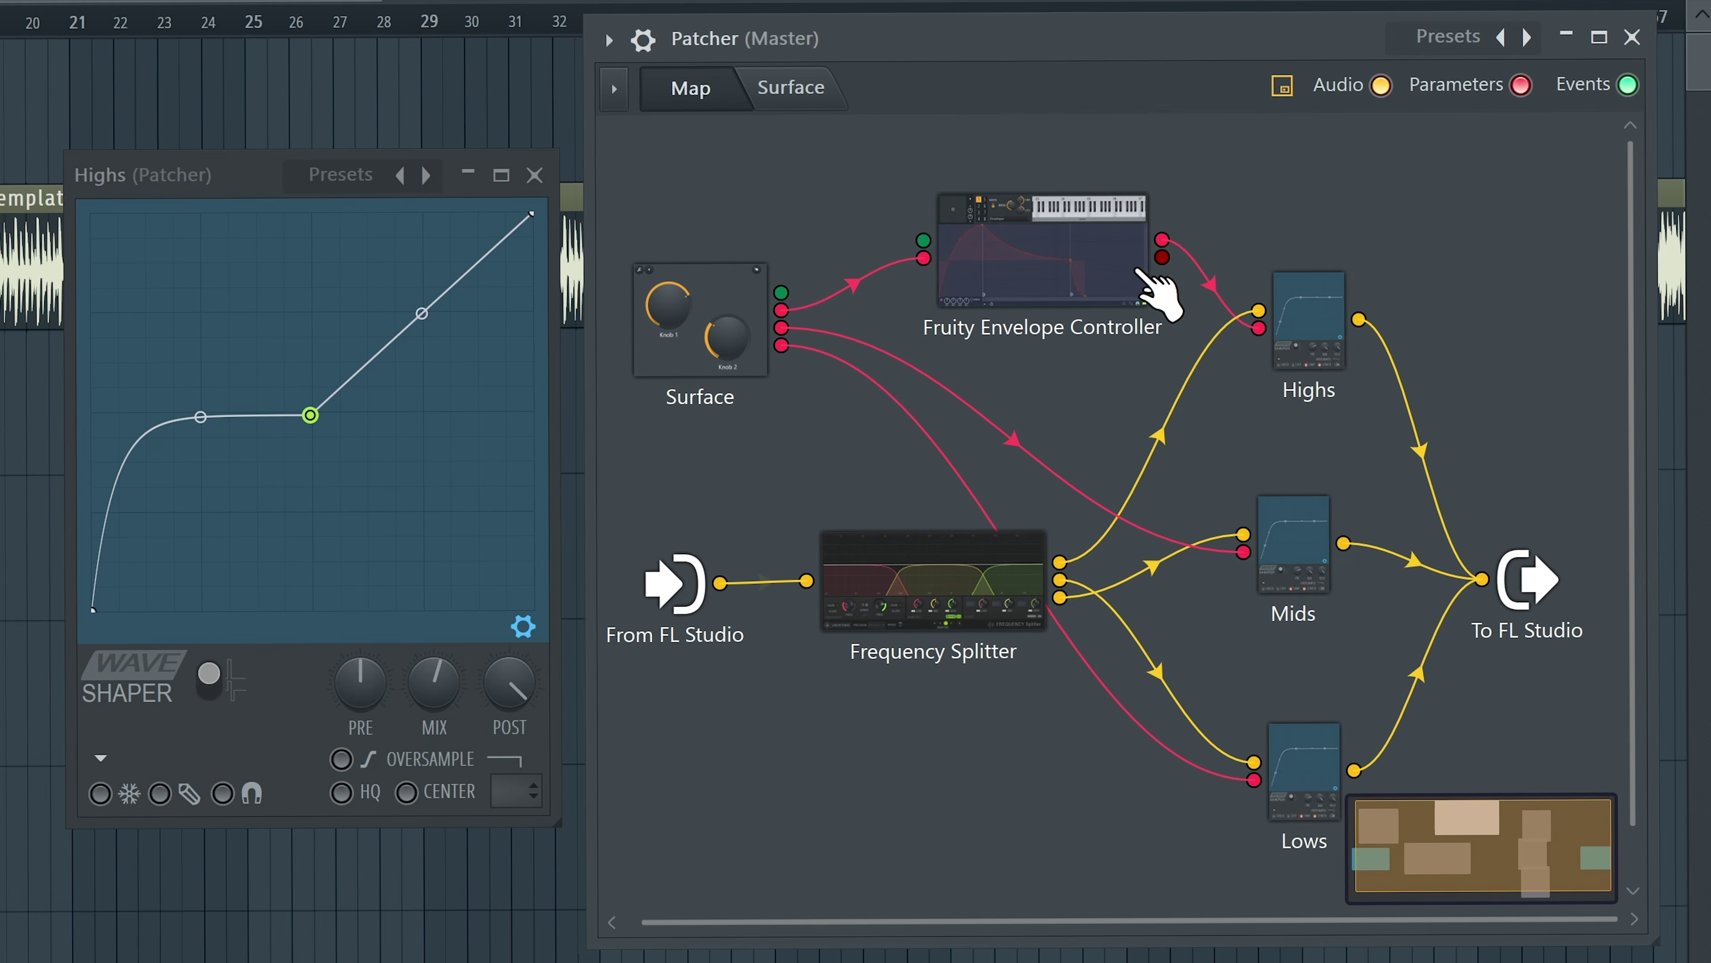
Step: Shape Articulator 2's Modulation X curve to start at maximum and fall to about three-quarters height at its end
{"action": "right_click", "coordinate": [1122, 263]}
{"action": "left_click", "coordinate": [992, 280]}
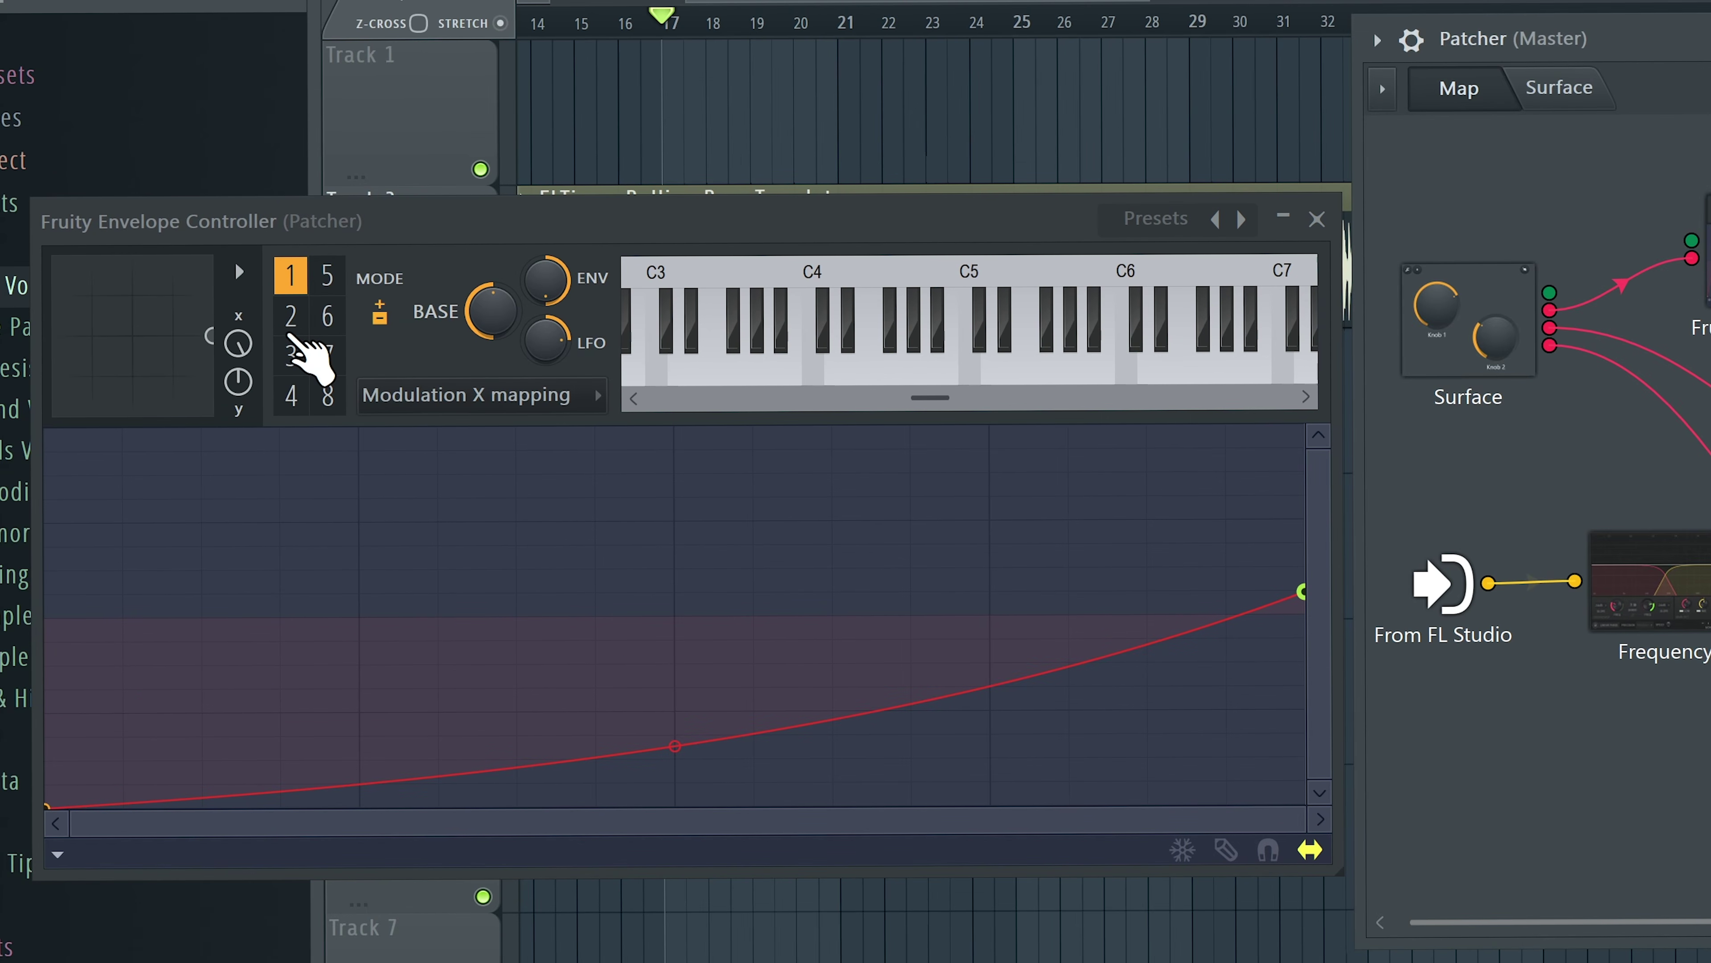
{"action": "left_click", "coordinate": [291, 316]}
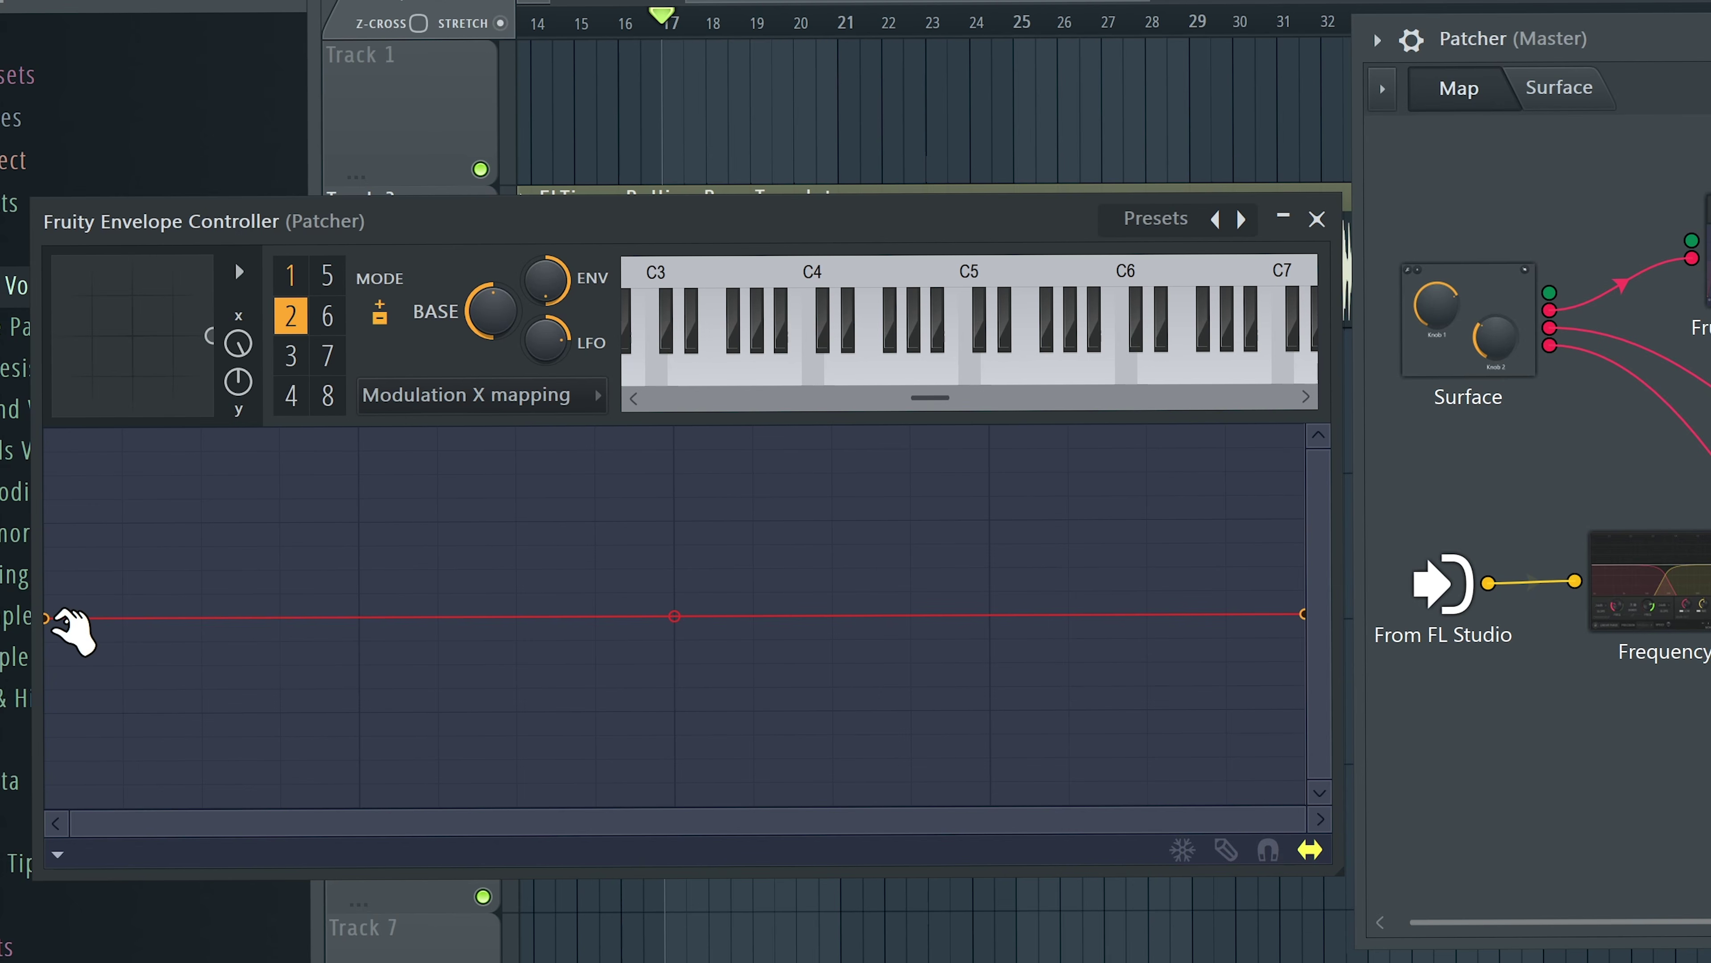
{"action": "left_click_drag", "start_coordinate": [49, 617], "coordinate": [47, 431]}
{"action": "left_click_drag", "start_coordinate": [1302, 613], "coordinate": [1303, 521]}
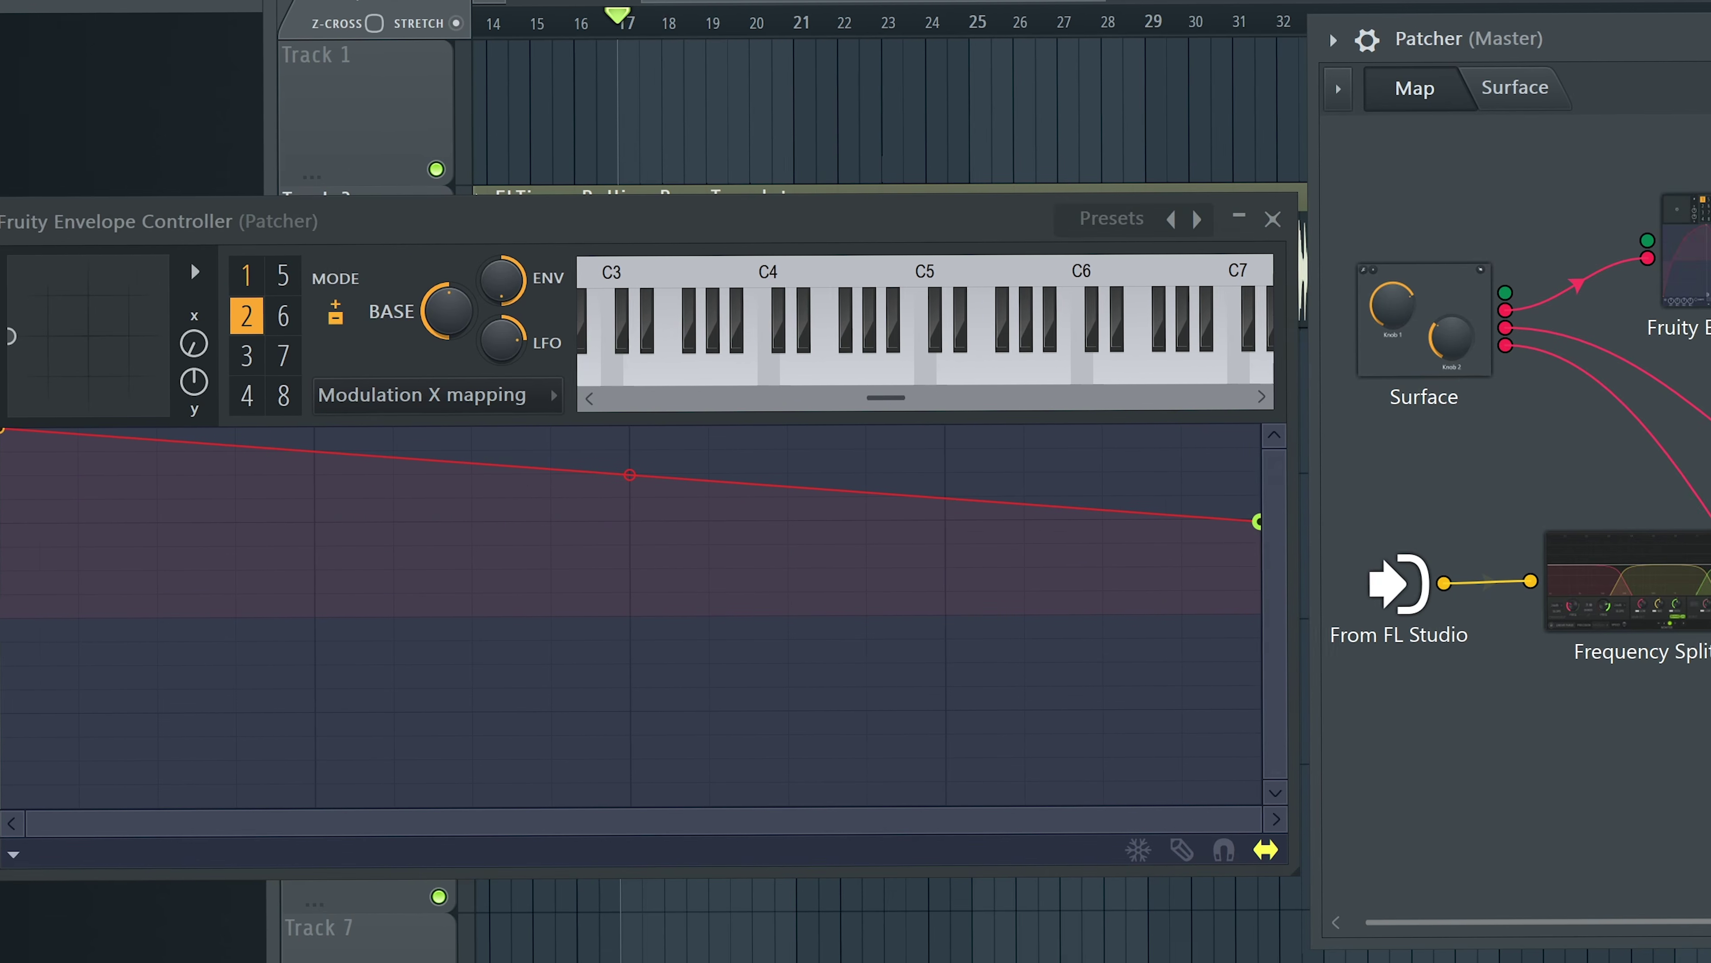
Step: Activate the Highs WaveShaper's Post level as a parameter input and wire the Articulator 2 output to it
{"action": "left_click", "coordinate": [1710, 330]}
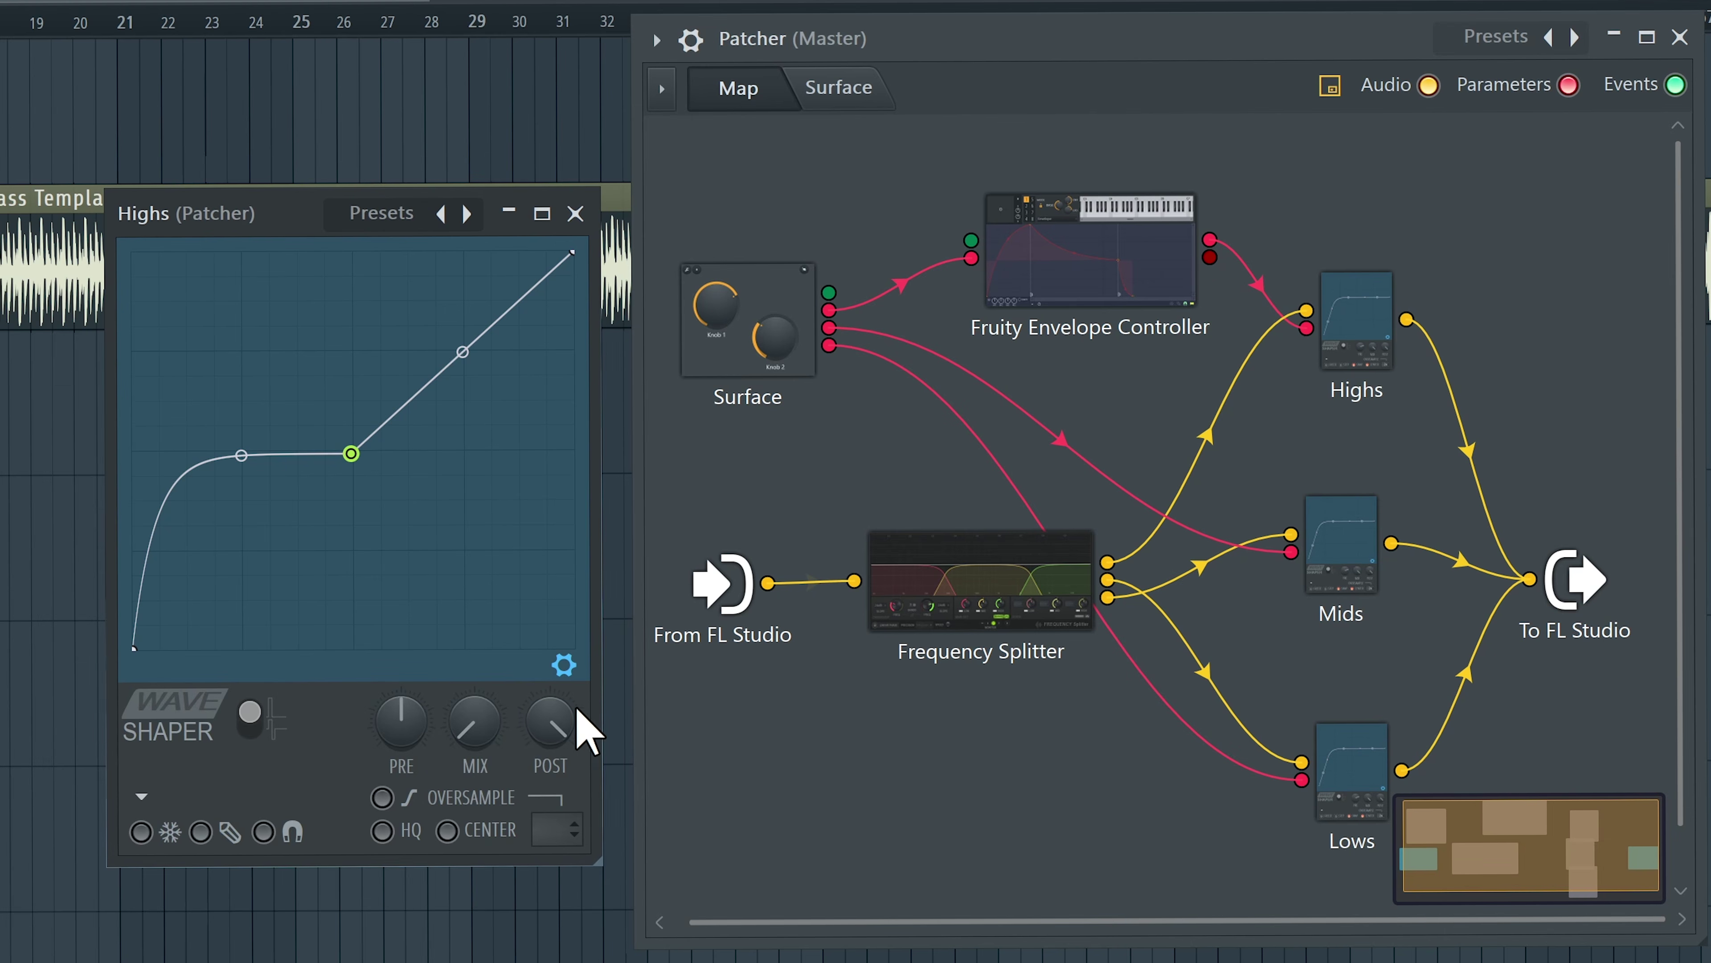
{"action": "right_click", "coordinate": [558, 748]}
{"action": "left_click", "coordinate": [594, 773]}
{"action": "left_click_drag", "start_coordinate": [1210, 256], "coordinate": [1305, 337]}
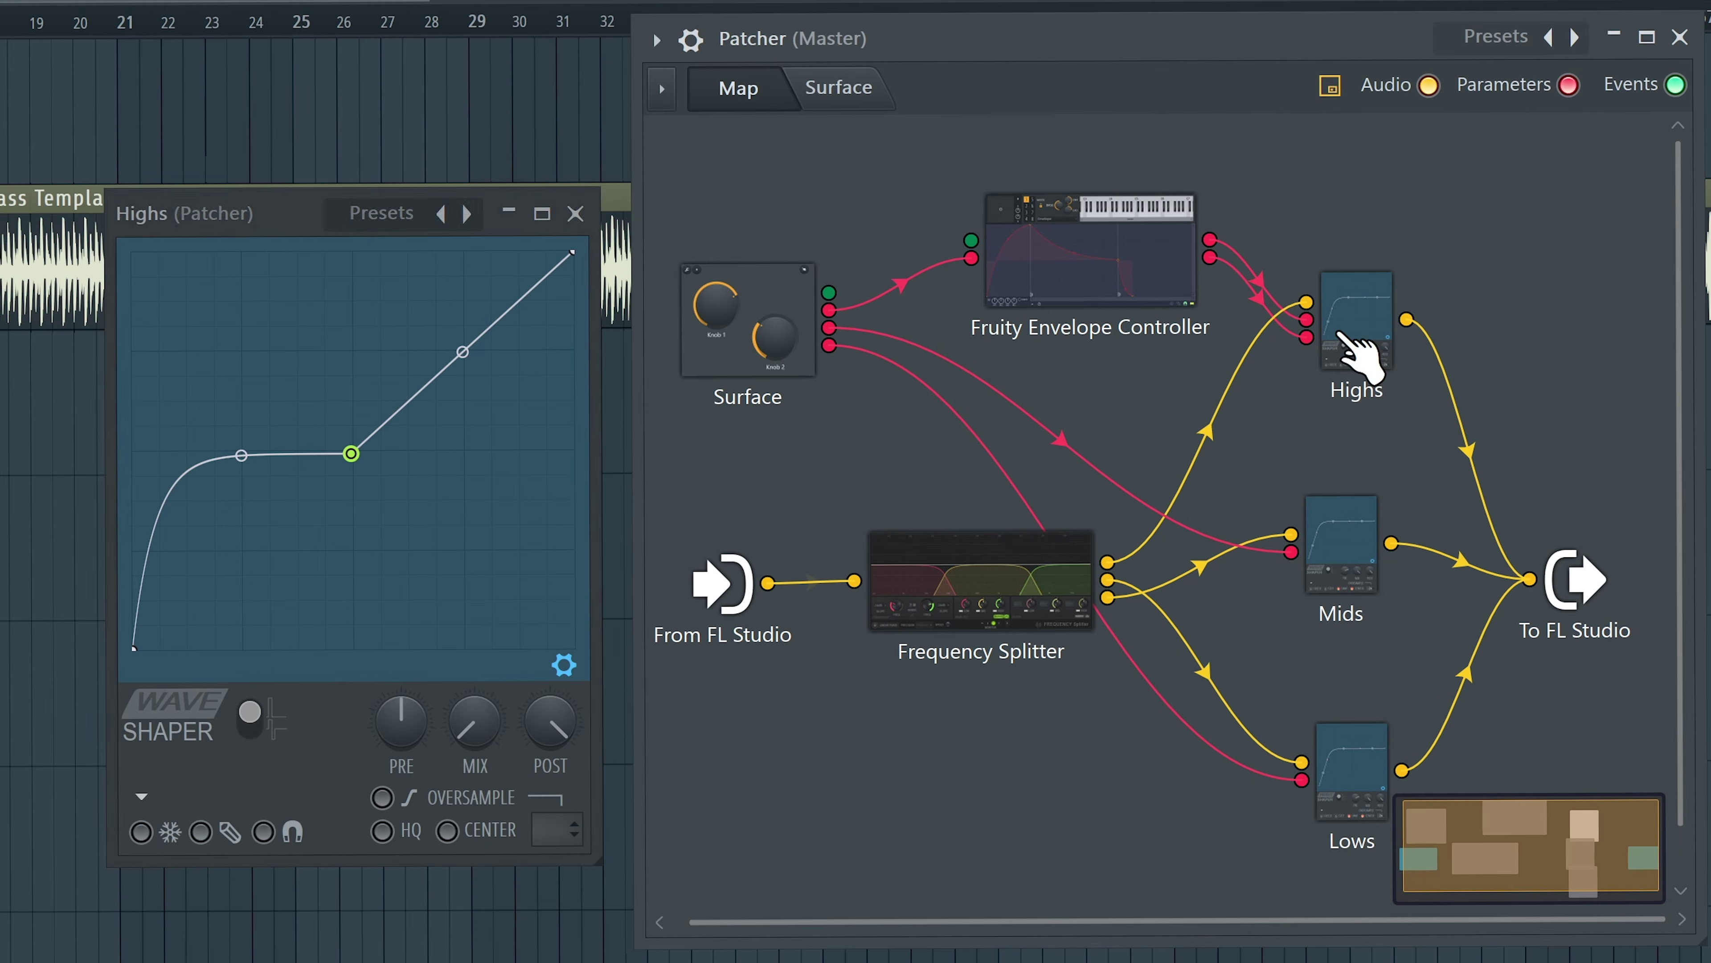
Step: Bend the middle of Articulator 2's curve upward, compare it with Articulator 1, and return to the Surface knobs
{"action": "left_click", "coordinate": [1090, 250]}
{"action": "left_click_drag", "start_coordinate": [657, 474], "coordinate": [652, 440]}
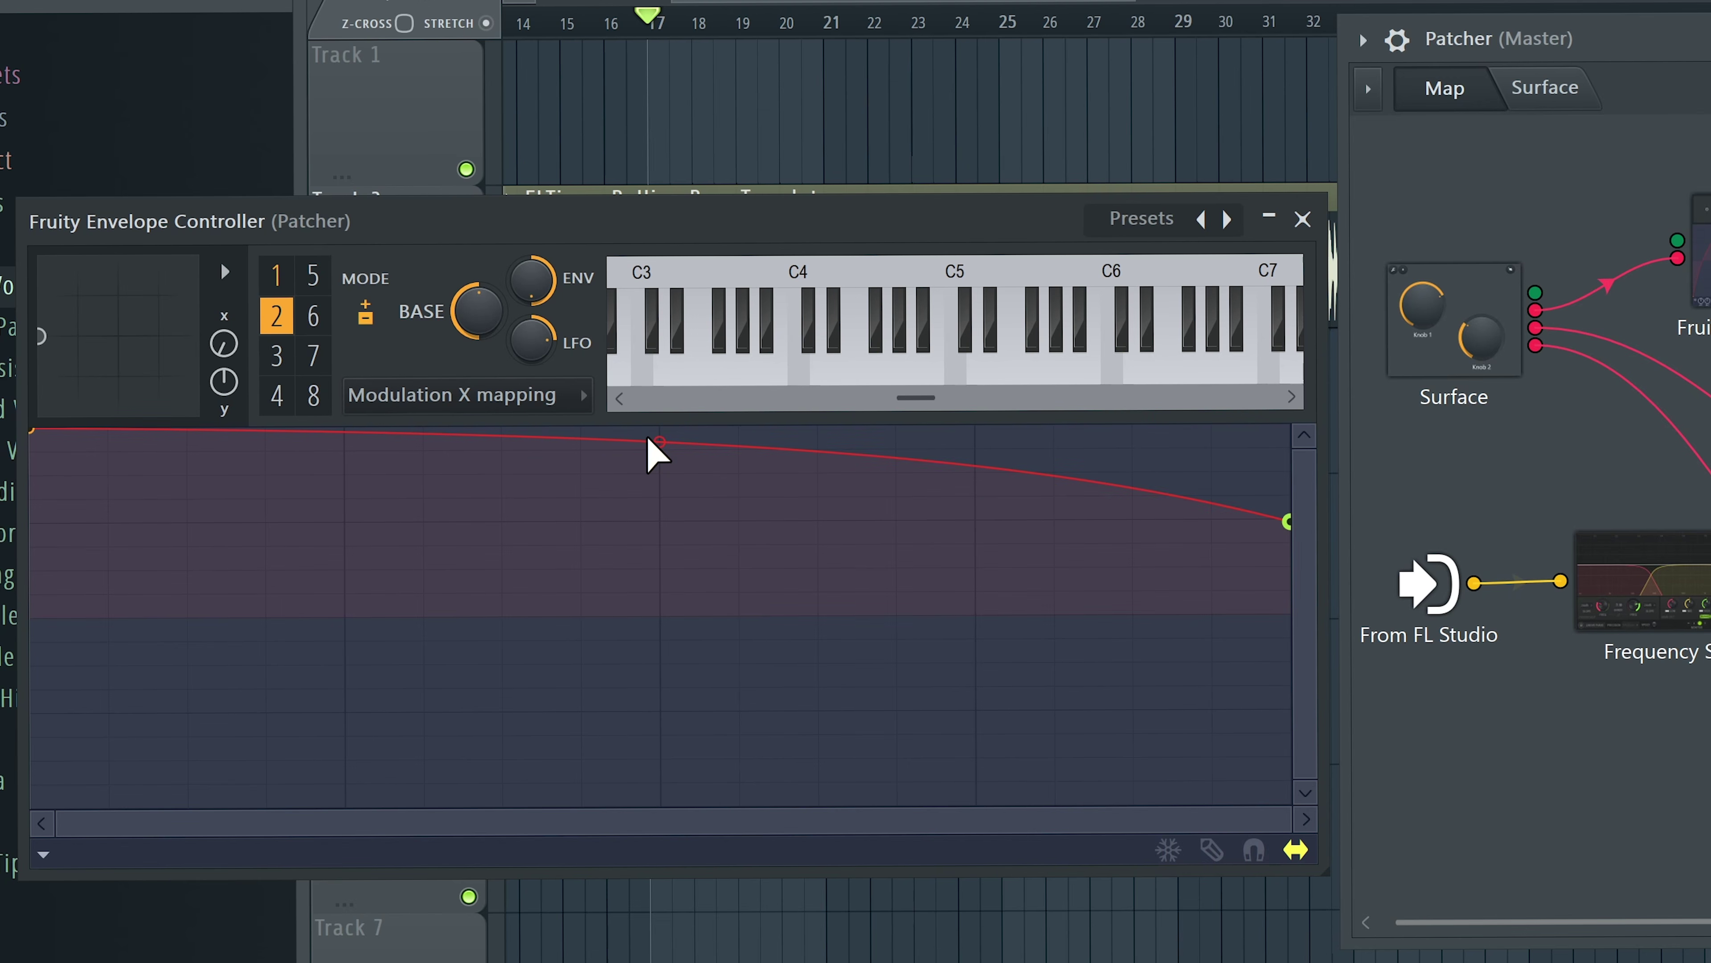
{"action": "left_click", "coordinate": [264, 277]}
{"action": "left_click", "coordinate": [276, 317]}
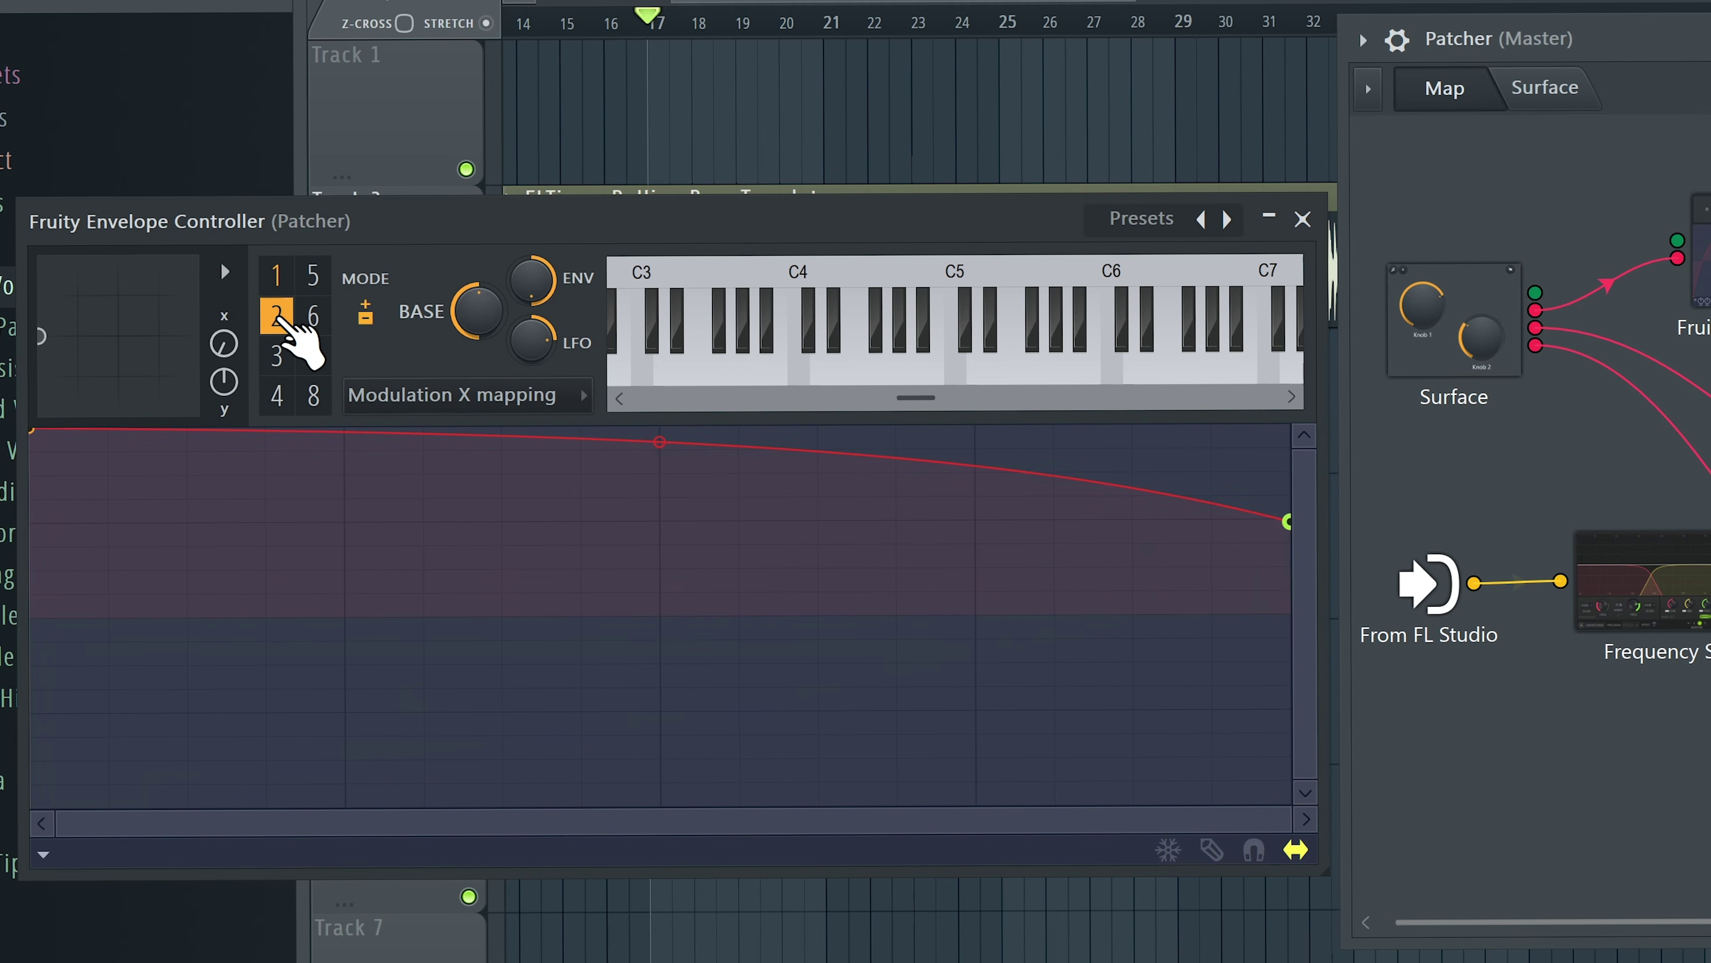
{"action": "left_click", "coordinate": [1543, 101]}
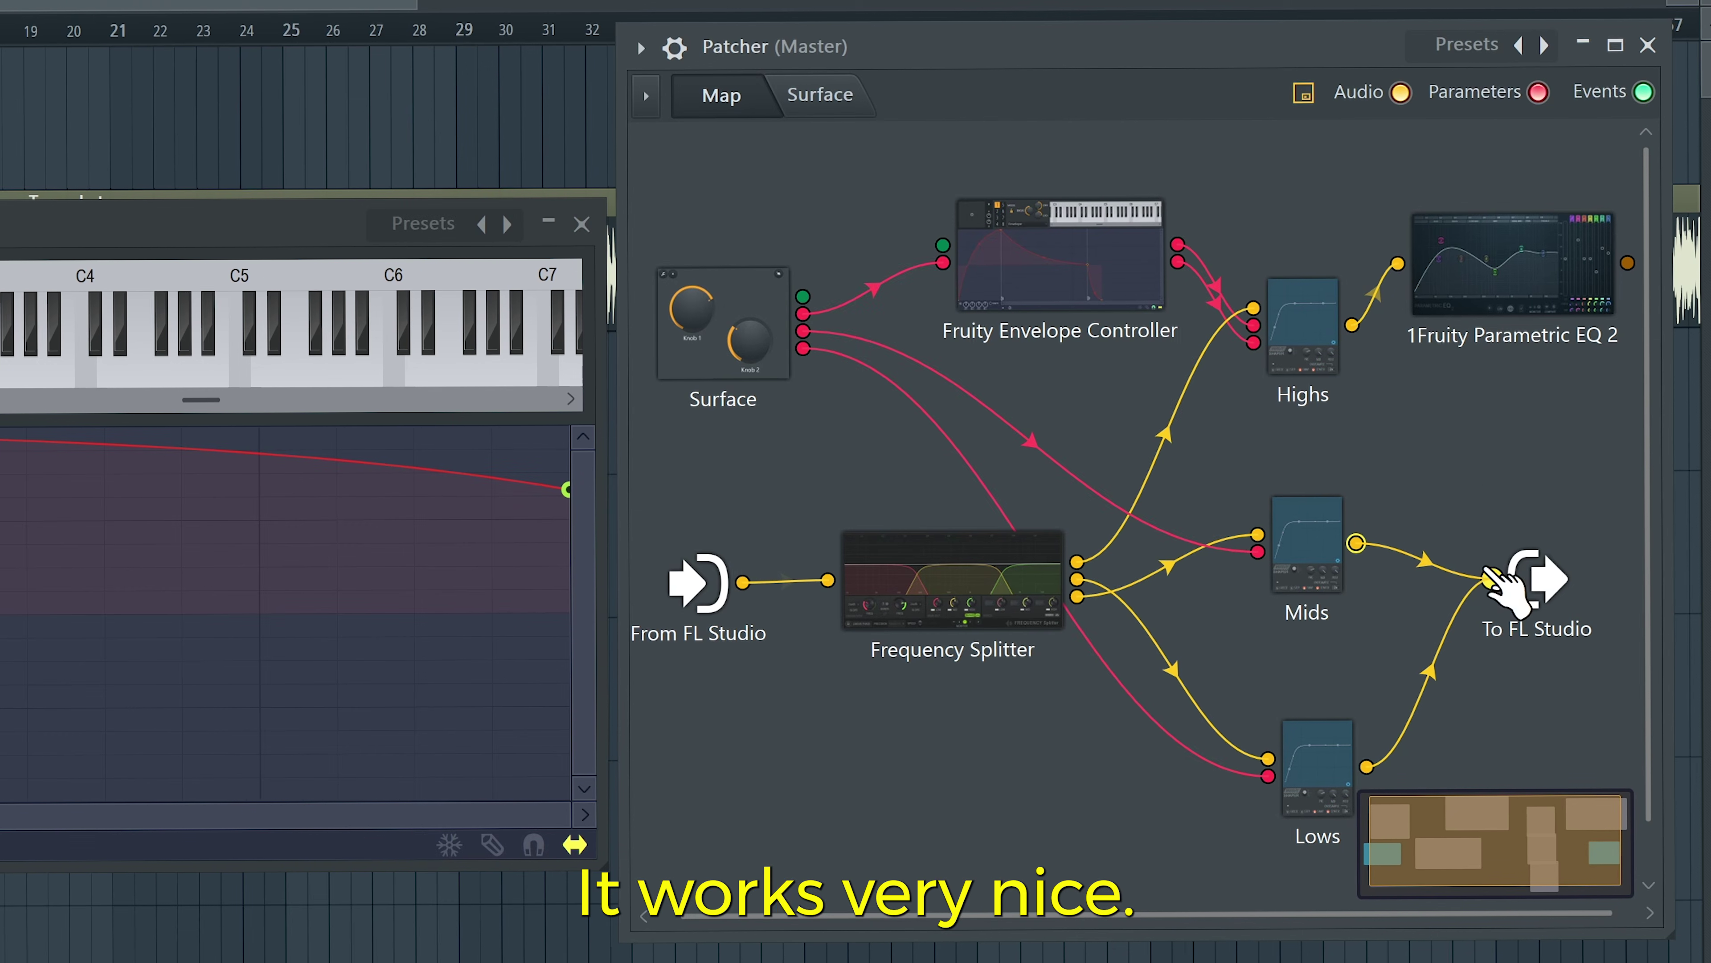
Step: Connect the Fruity Parametric EQ 2 output to To FL Studio and activate the EQ's band 7 level as a parameter input
{"action": "left_click_drag", "start_coordinate": [1609, 294], "coordinate": [1488, 578]}
{"action": "double_click", "coordinate": [1444, 336]}
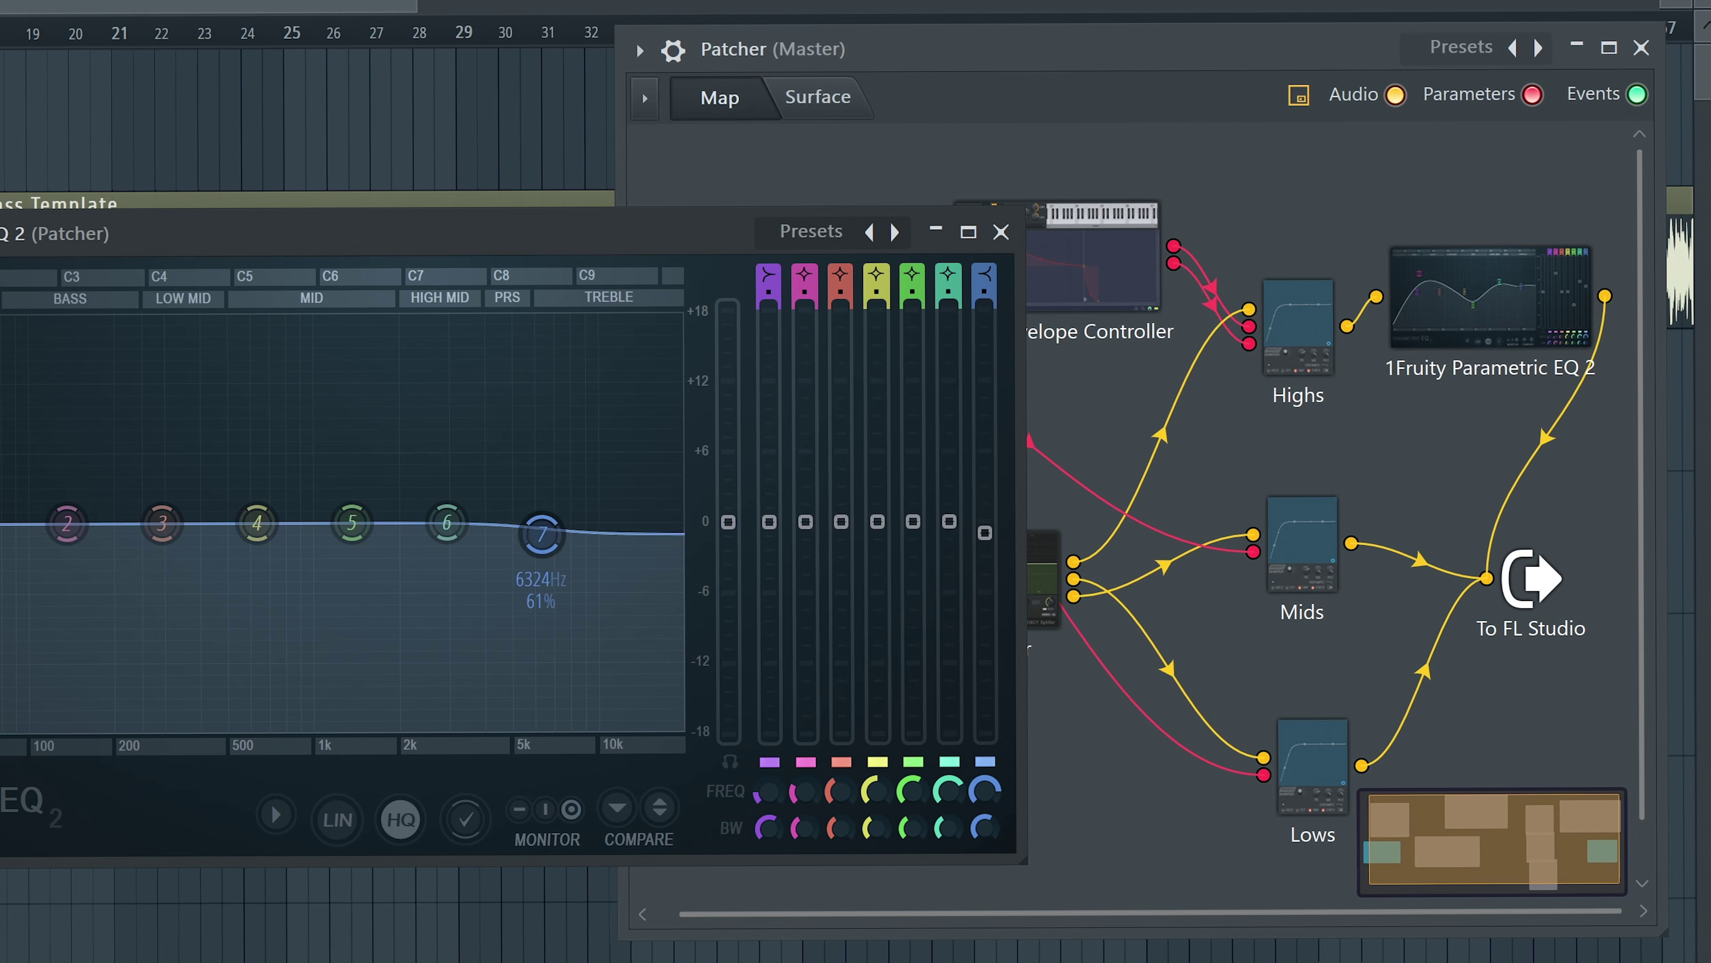
{"action": "right_click", "coordinate": [985, 518]}
{"action": "left_click", "coordinate": [1043, 567]}
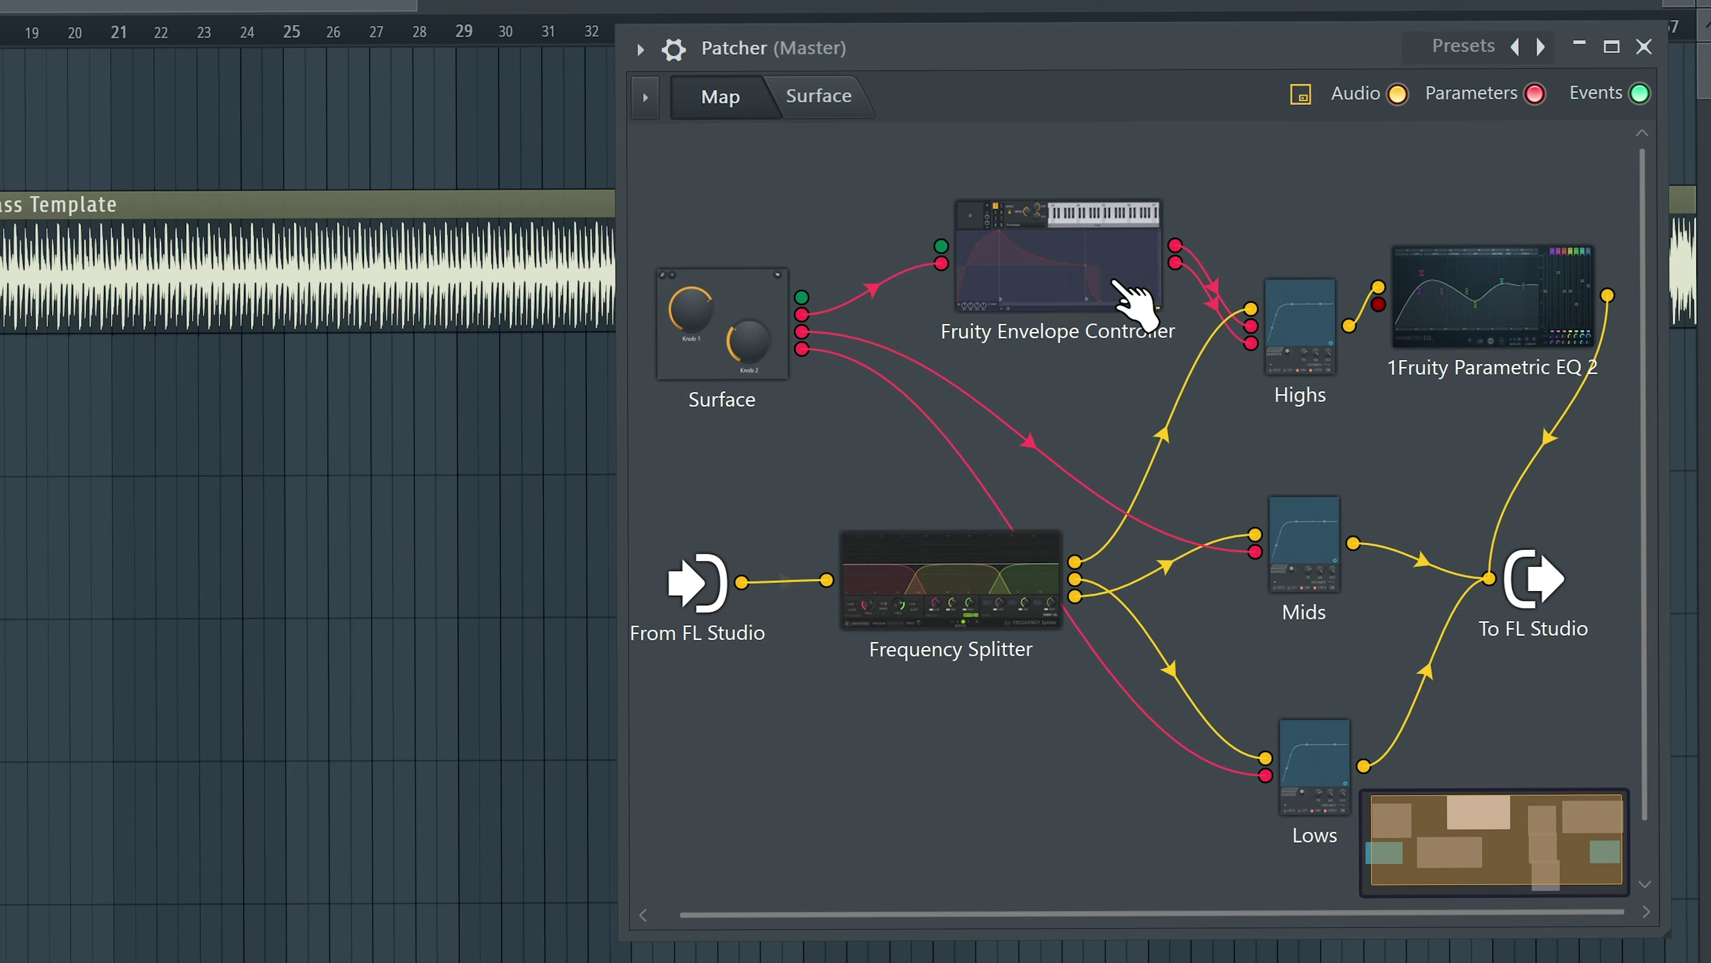
Step: Move Articulator 2's cable from the Highs WaveShaper to the EQ's band 7 level input and test it with the Highs knob
{"action": "left_click_drag", "start_coordinate": [1251, 342], "coordinate": [1380, 303]}
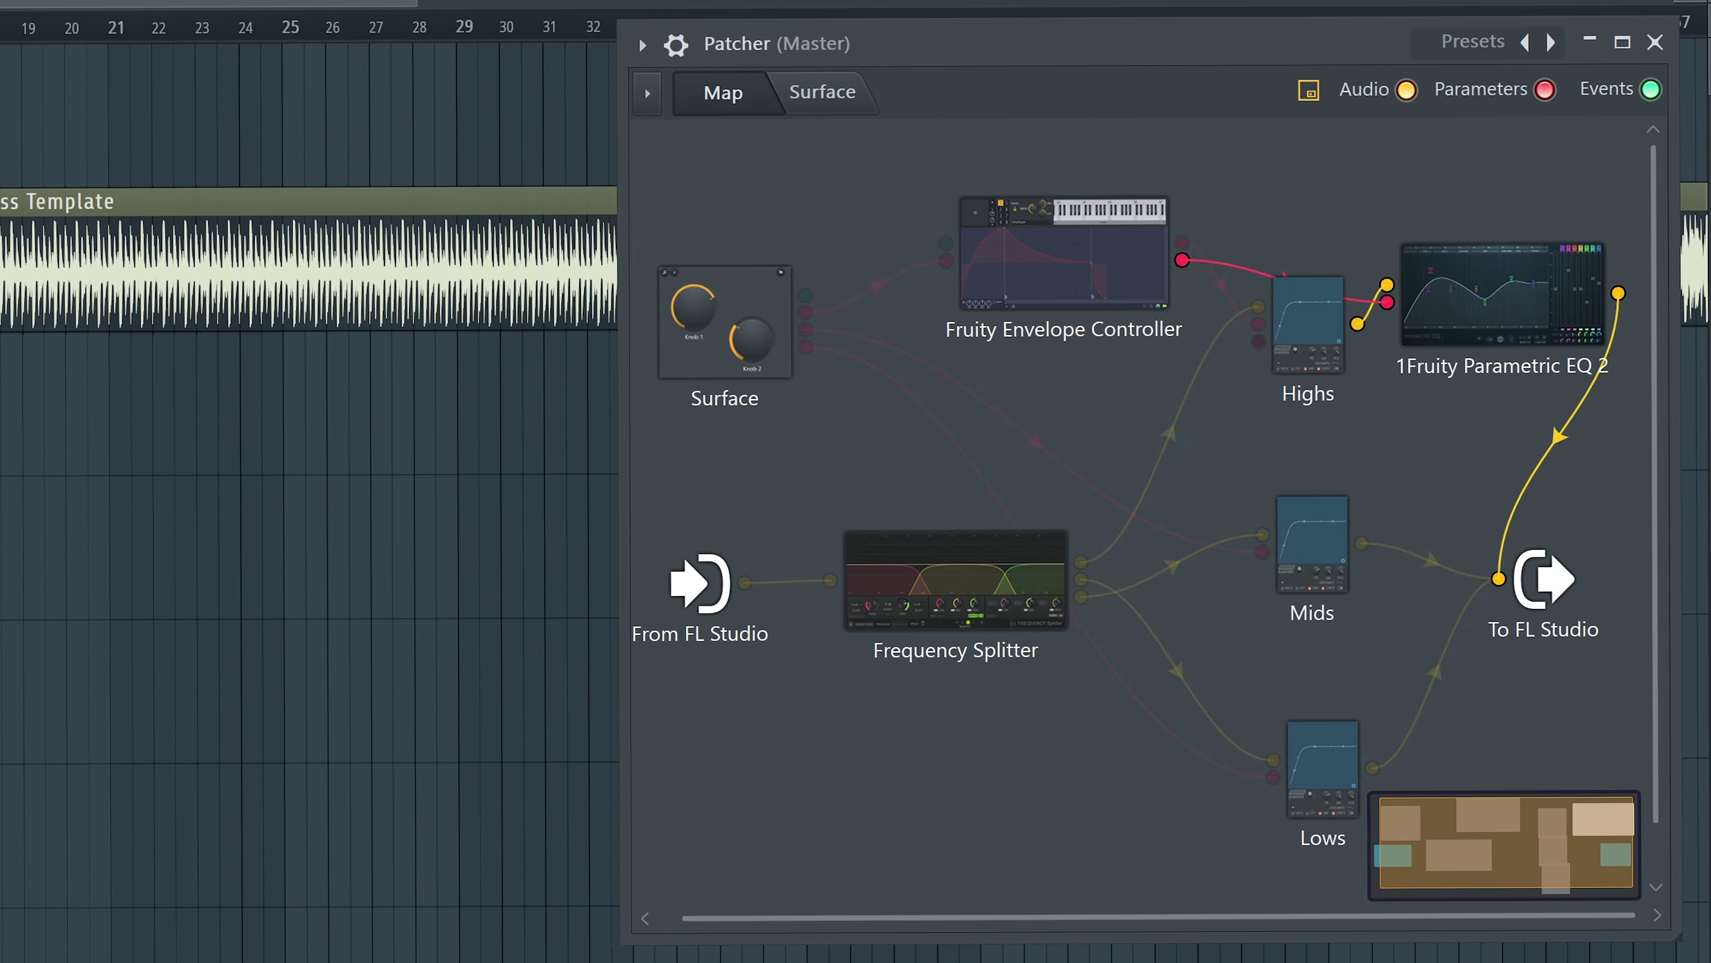
{"action": "double_click", "coordinate": [1500, 297]}
{"action": "mouse_move", "coordinate": [1322, 674]}
{"action": "left_mouse_down"}
{"action": "mouse_move", "coordinate": [1322, 613]}
{"action": "mouse_move", "coordinate": [1322, 646]}
{"action": "left_mouse_up"}
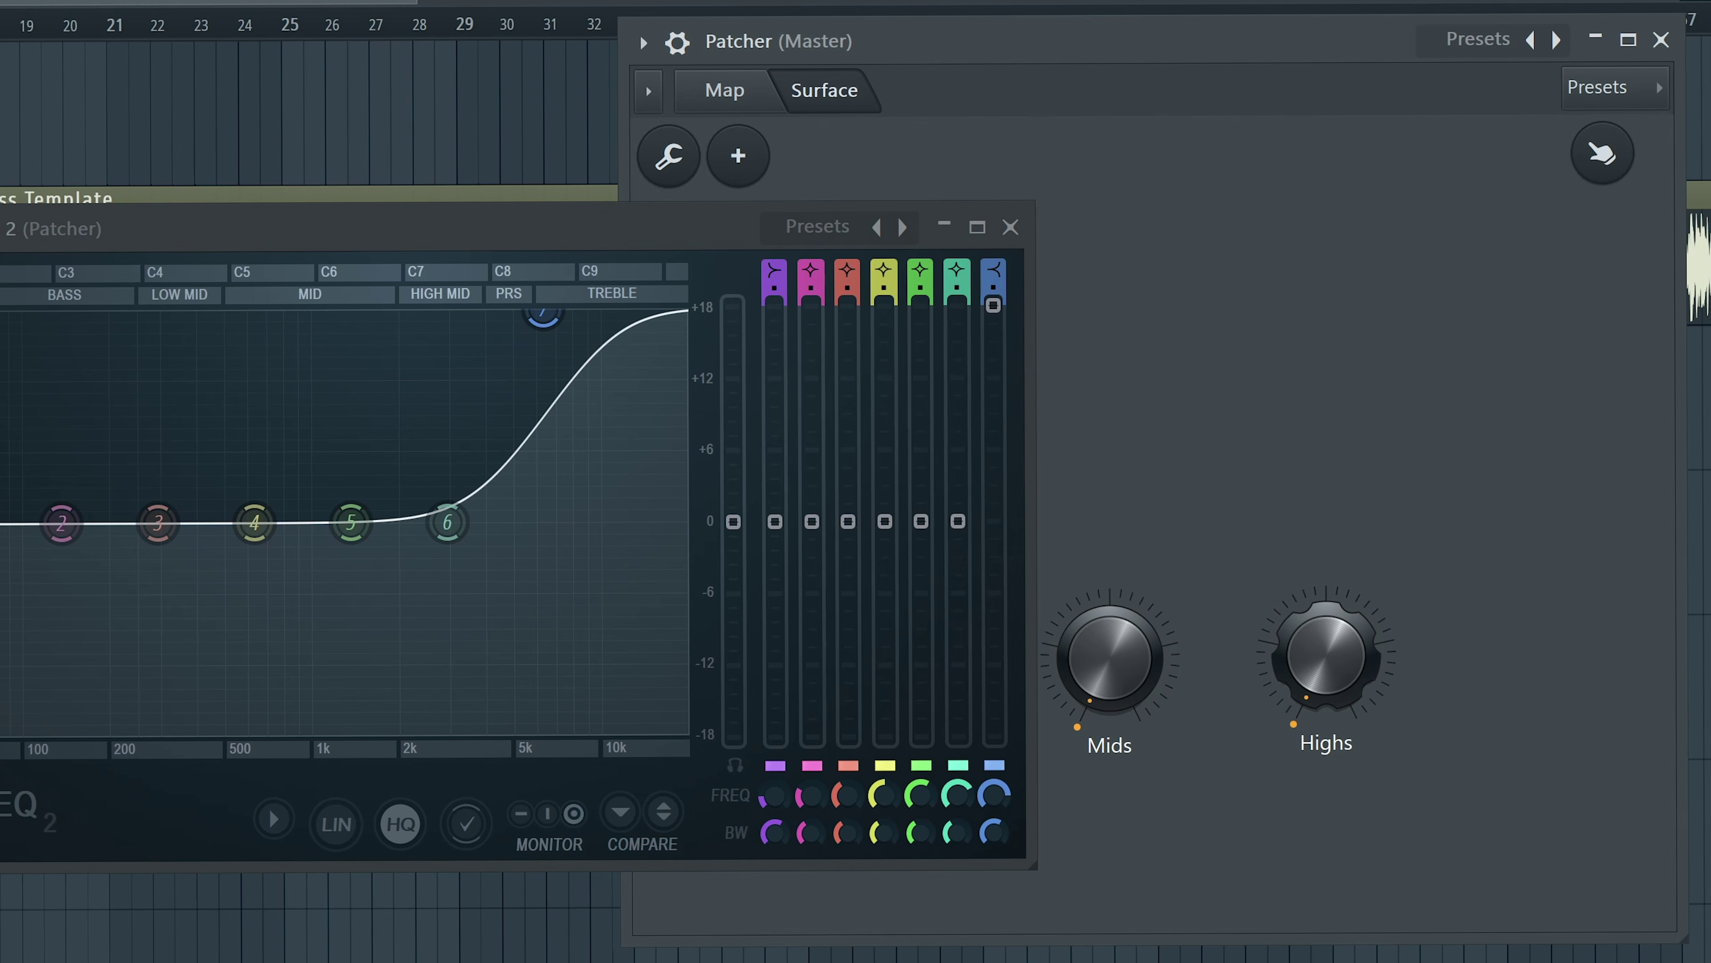
Step: Reshape Articulator 2's curve to start at mid-height and end slightly below it
{"action": "left_click", "coordinate": [728, 108]}
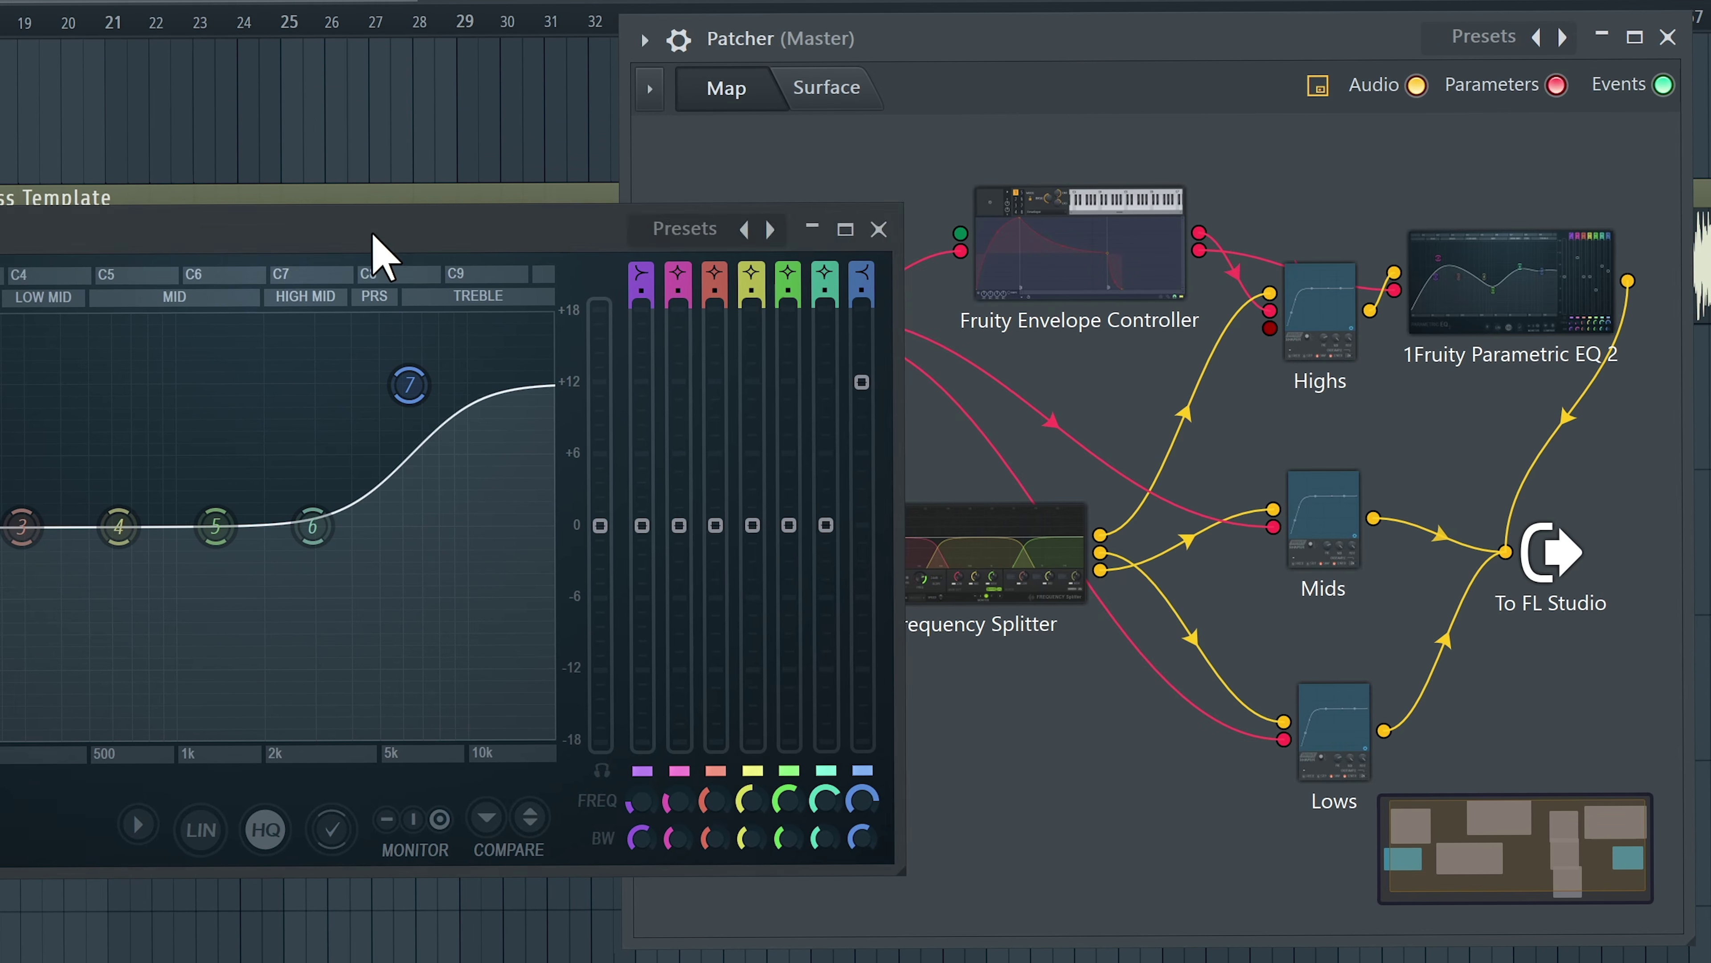
{"action": "double_click", "coordinate": [1041, 297]}
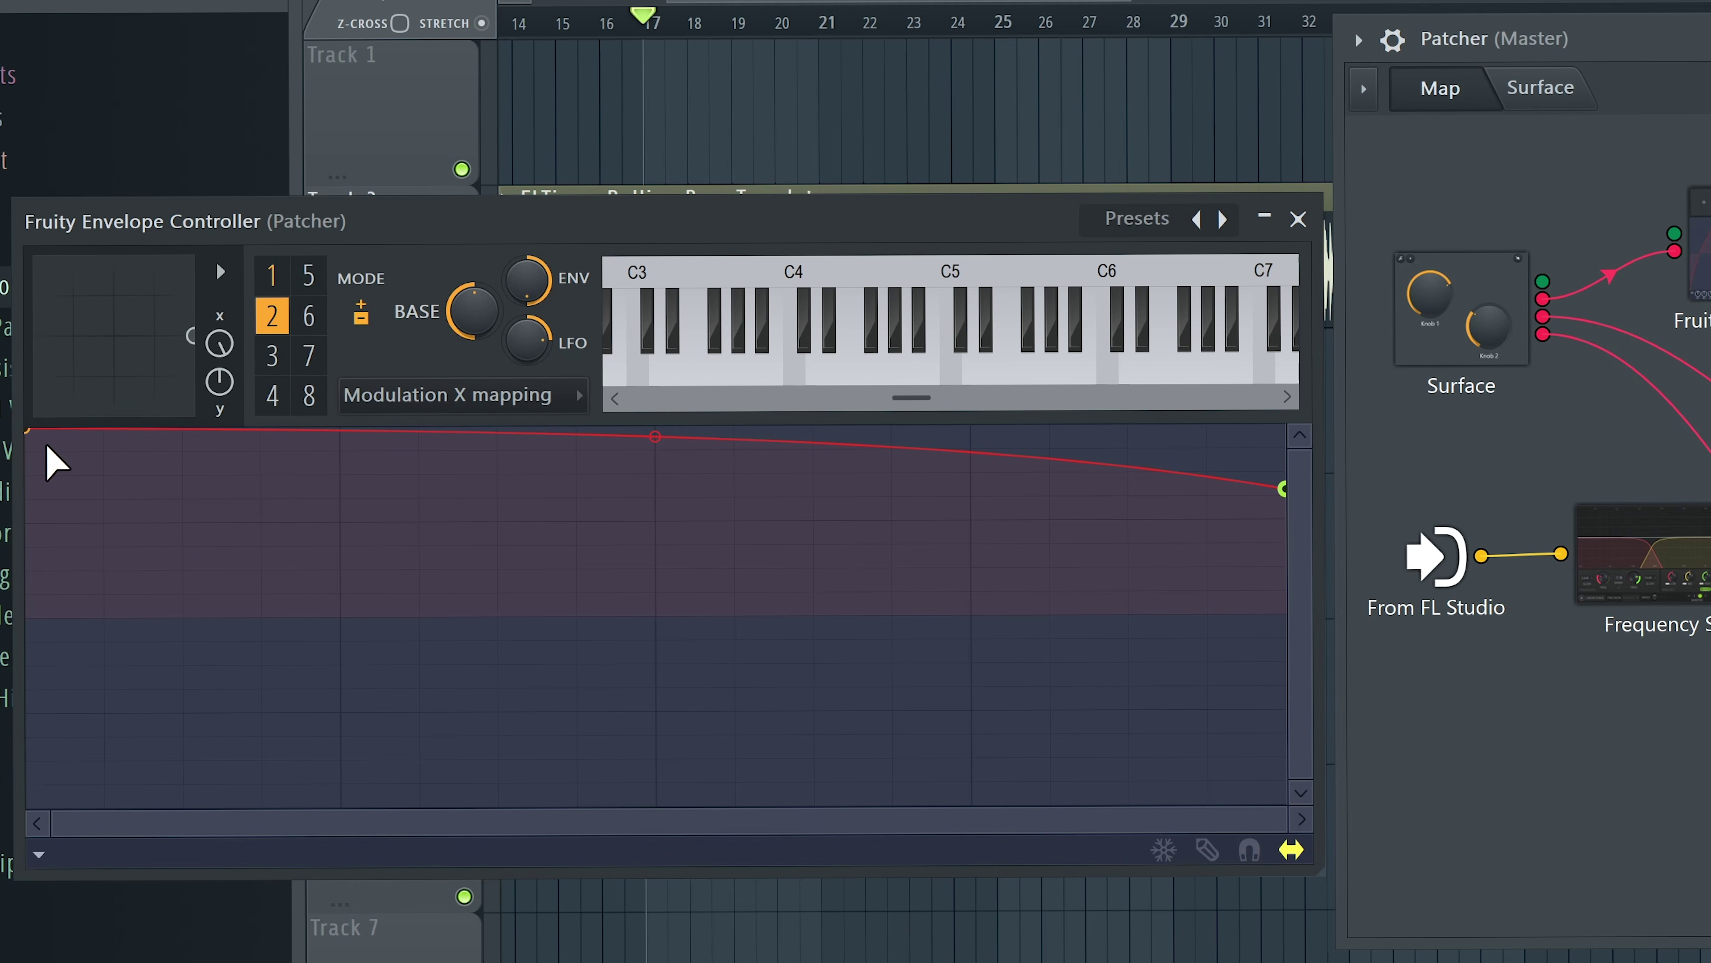
{"action": "left_click_drag", "start_coordinate": [35, 432], "coordinate": [28, 617]}
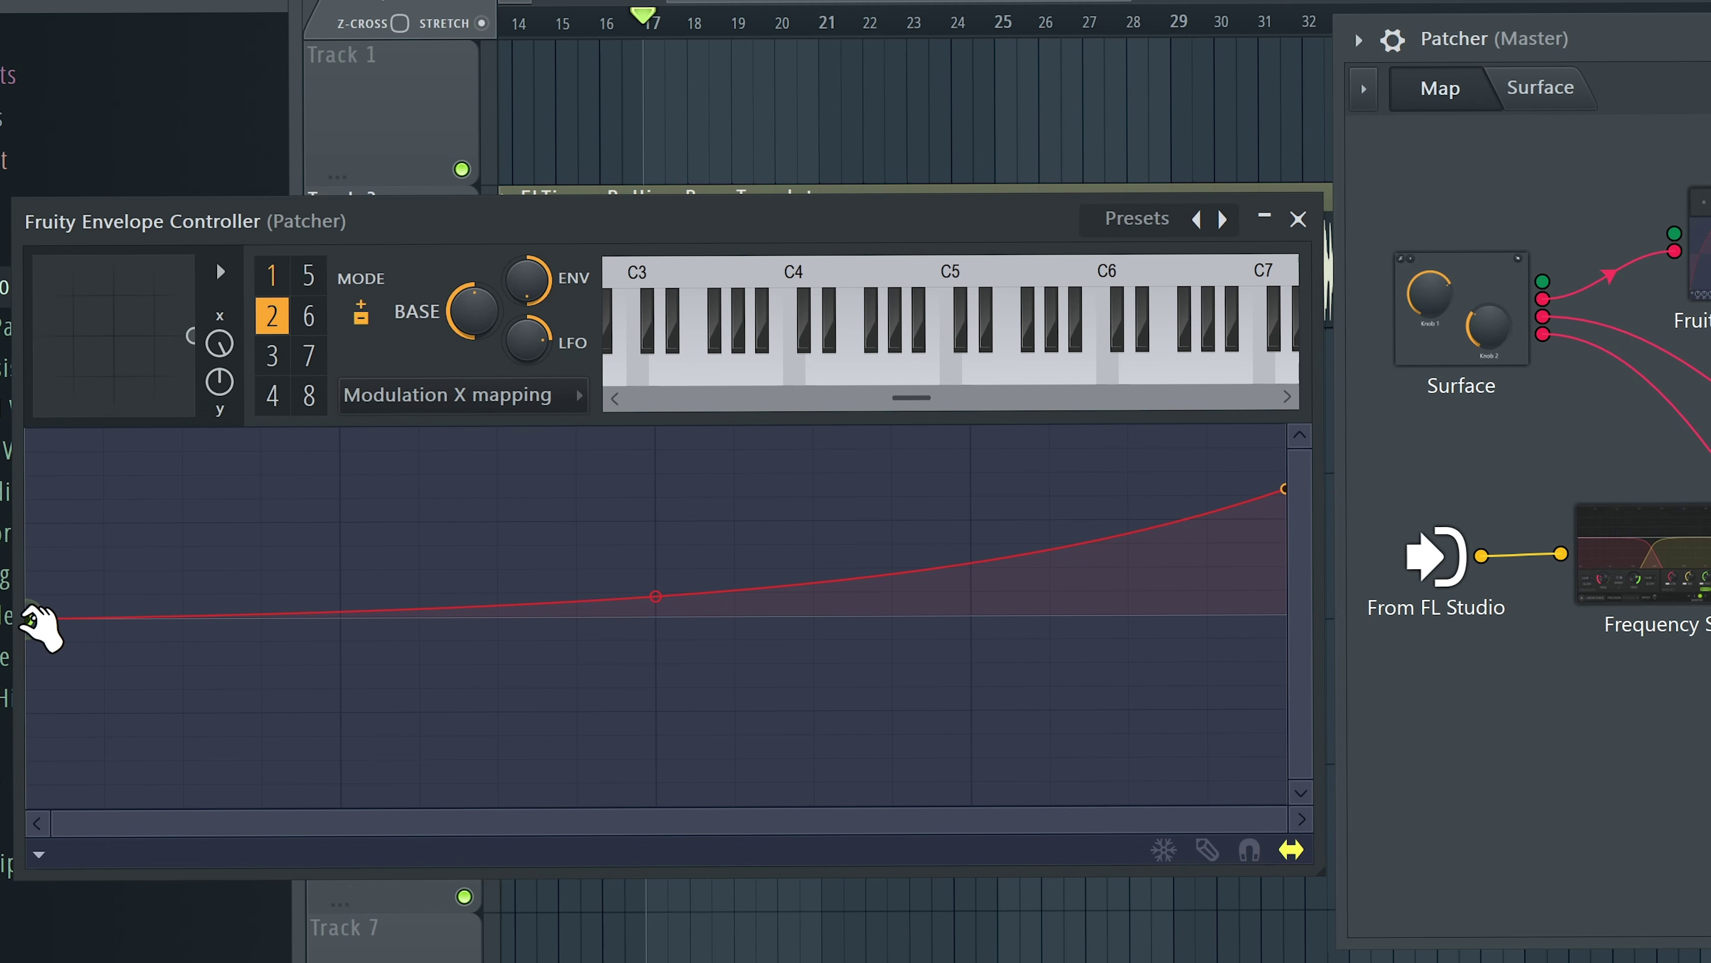
{"action": "left_click_drag", "start_coordinate": [1284, 490], "coordinate": [1283, 666]}
Step: Play the track and turn the Highs knob to check how EQ band 7 cuts the treble
{"action": "left_click", "coordinate": [1548, 102]}
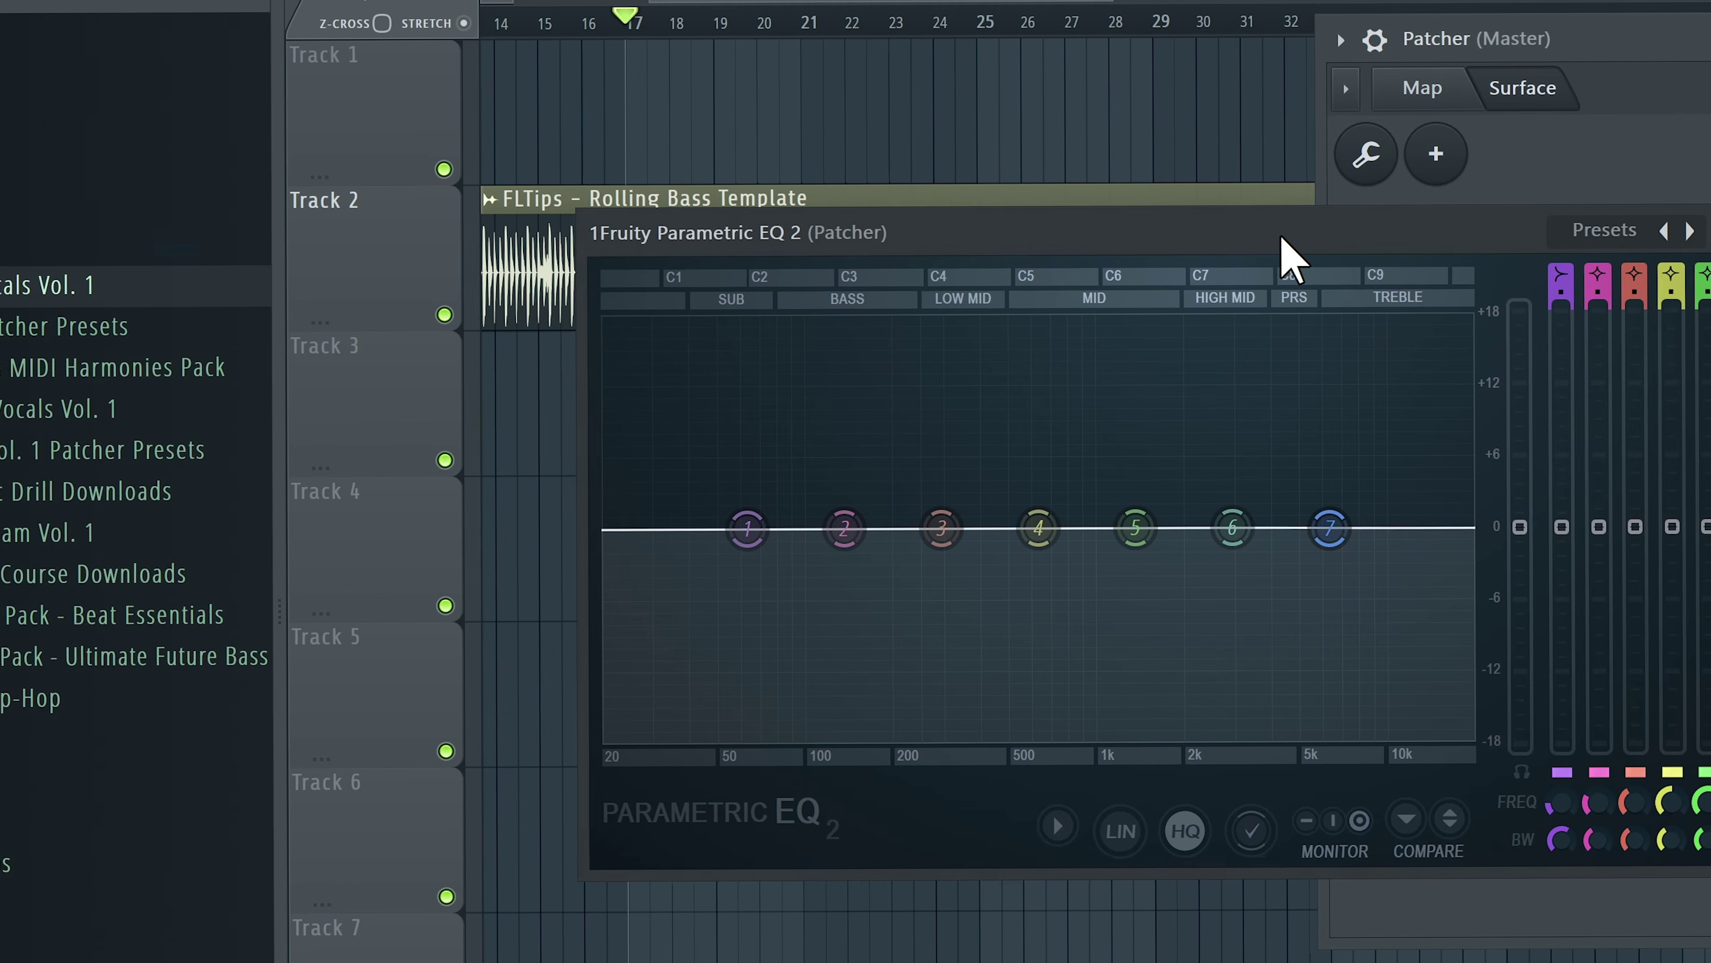
{"action": "key", "text": "space"}
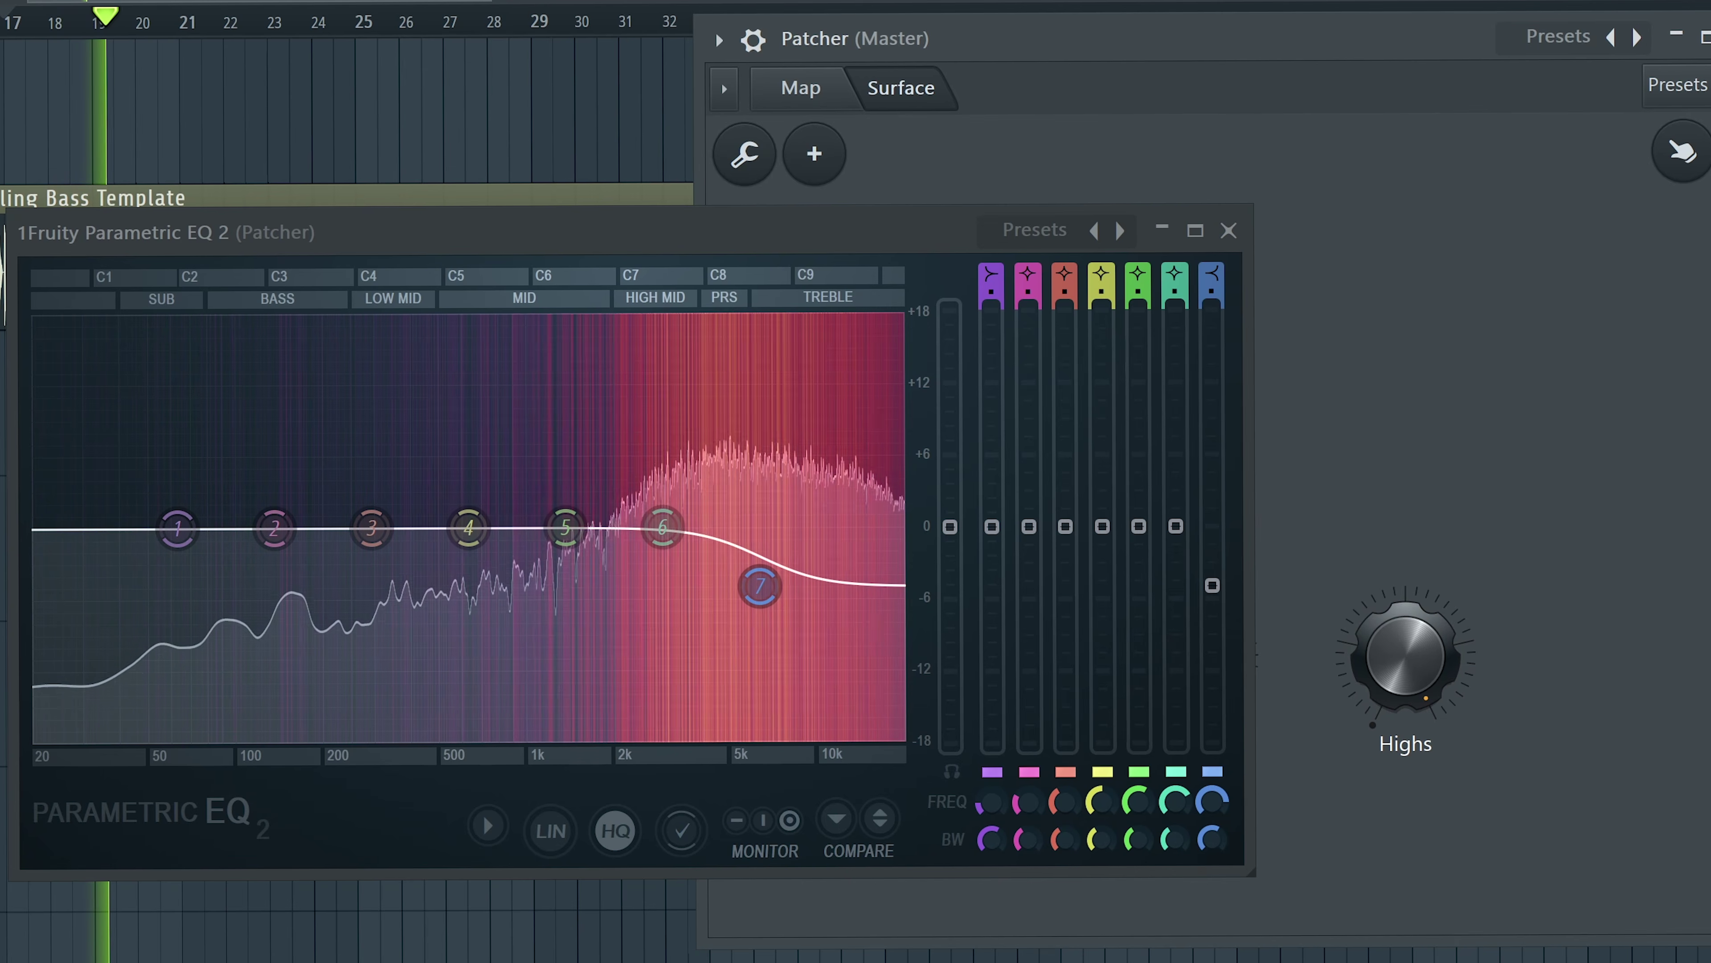
{"action": "mouse_move", "coordinate": [1421, 669]}
{"action": "left_mouse_down"}
{"action": "mouse_move", "coordinate": [1421, 640]}
{"action": "mouse_move", "coordinate": [1421, 688]}
{"action": "mouse_move", "coordinate": [1421, 644]}
{"action": "left_mouse_up"}
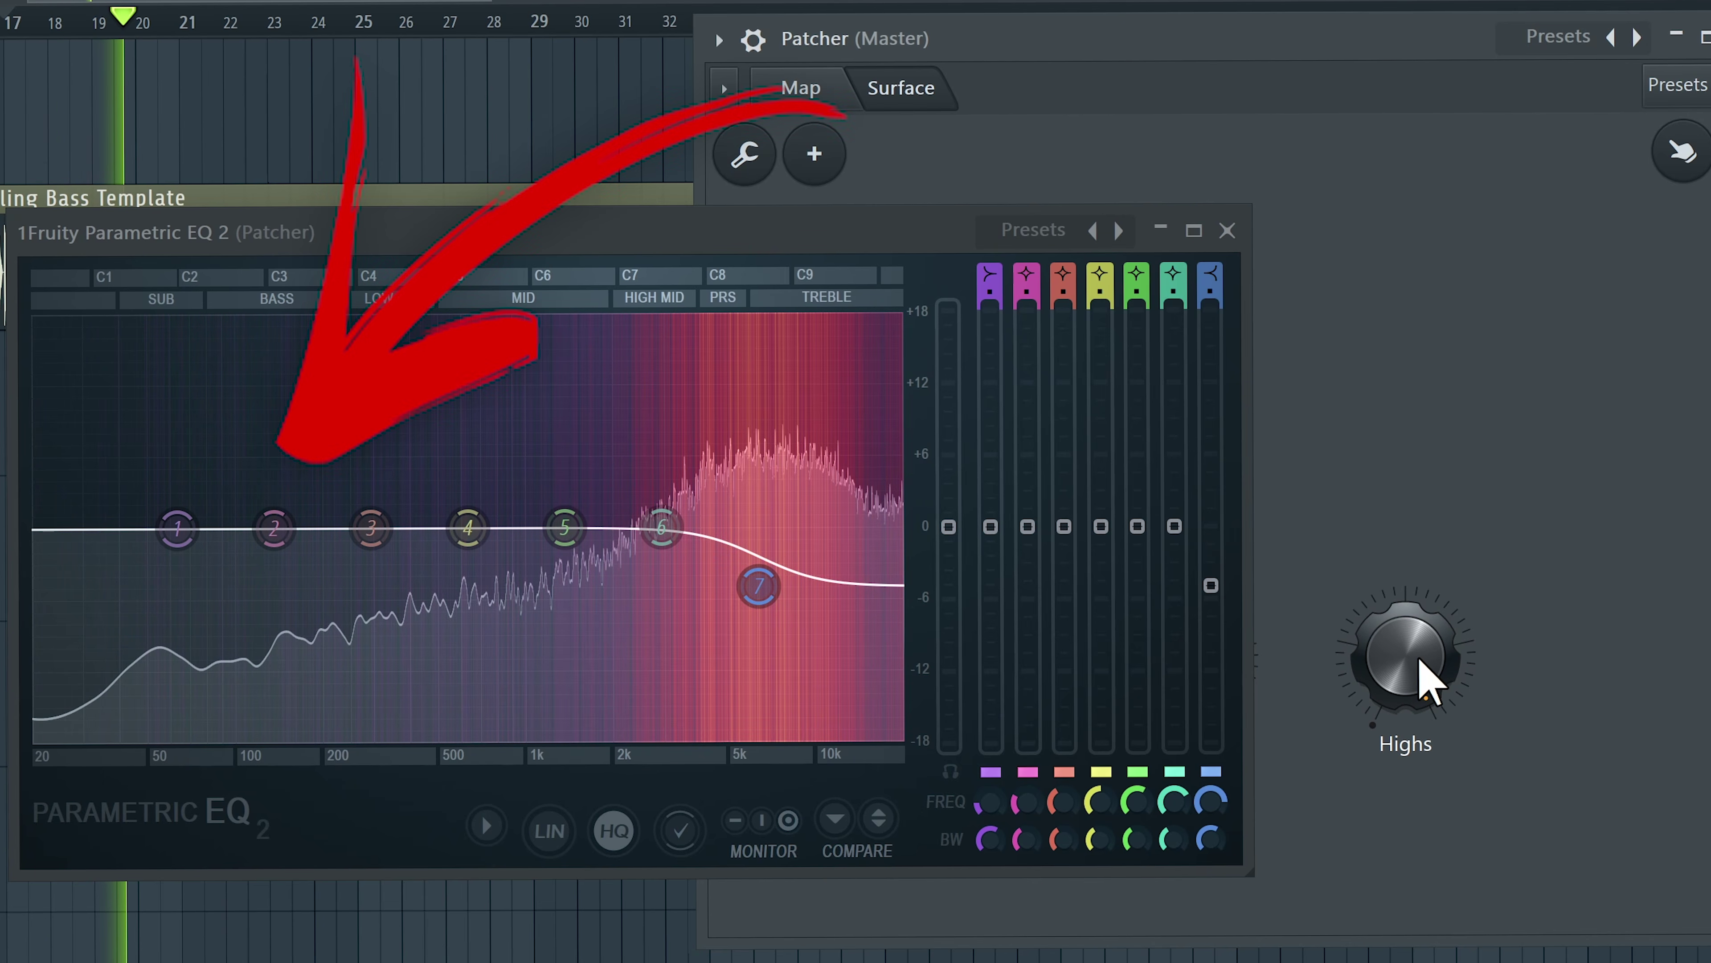
{"action": "key", "text": "space"}
Step: Turn EQ band 1 into a steep high-pass filter and set its cutoff to about 477 Hz, auditioning it during playback
{"action": "left_click", "coordinate": [841, 101]}
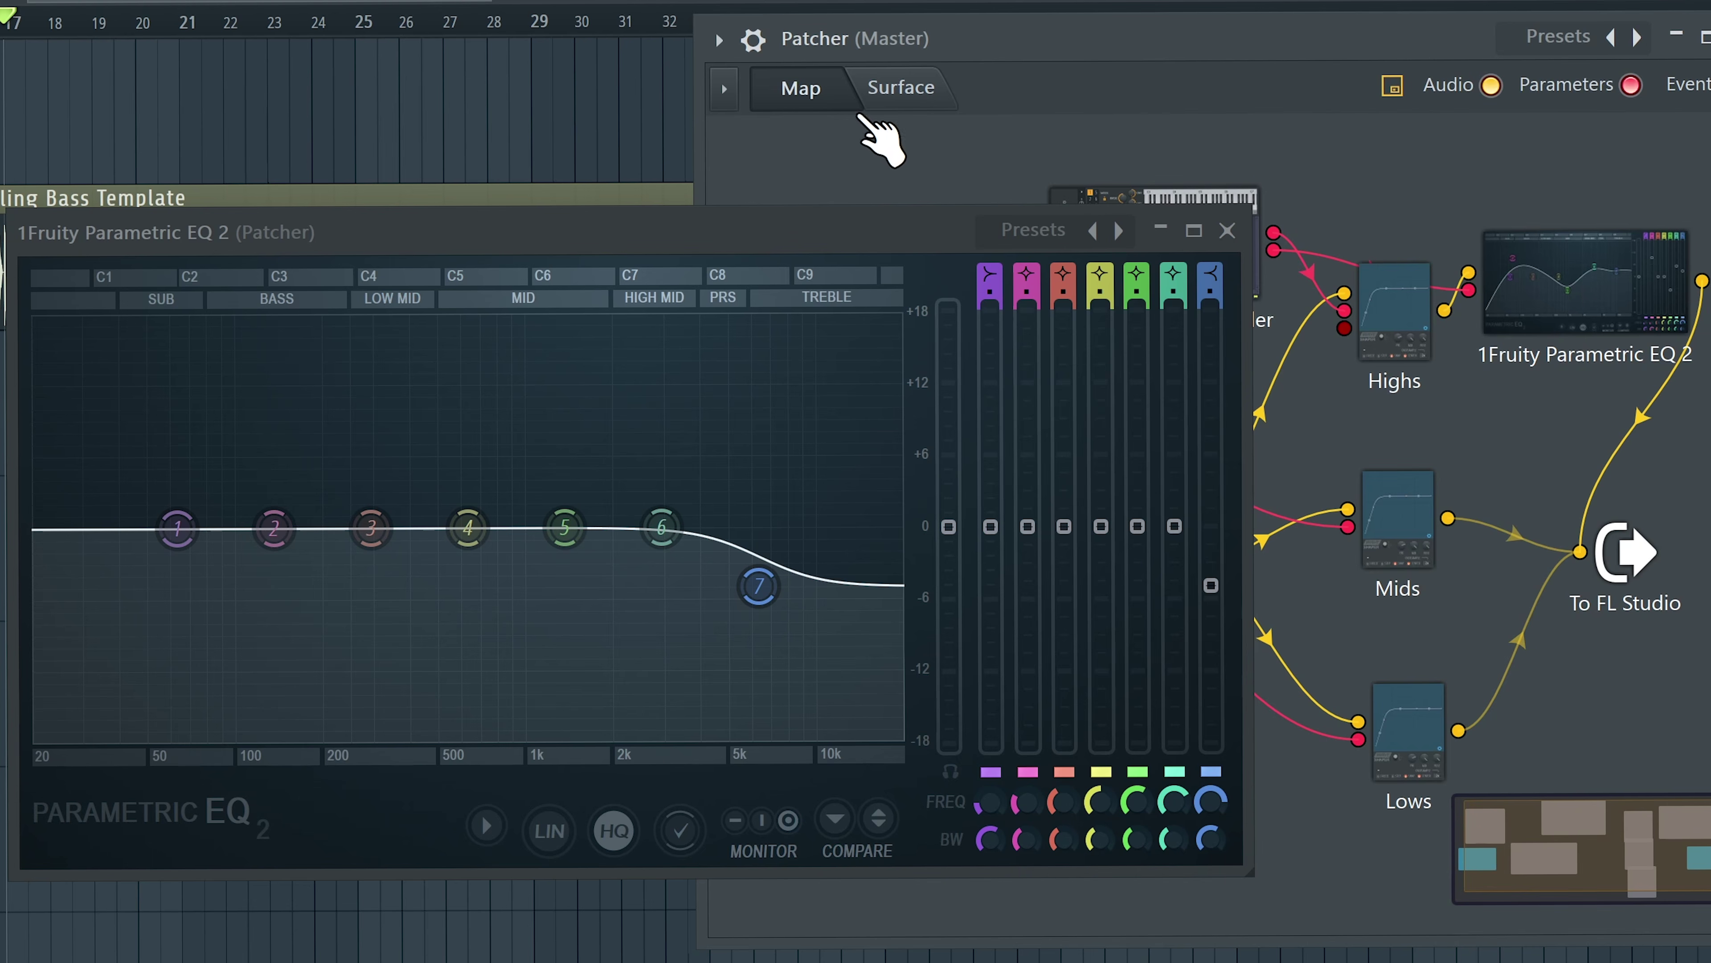
{"action": "left_click", "coordinate": [990, 277]}
{"action": "left_click_drag", "start_coordinate": [177, 527], "coordinate": [394, 533]}
{"action": "key", "text": "space"}
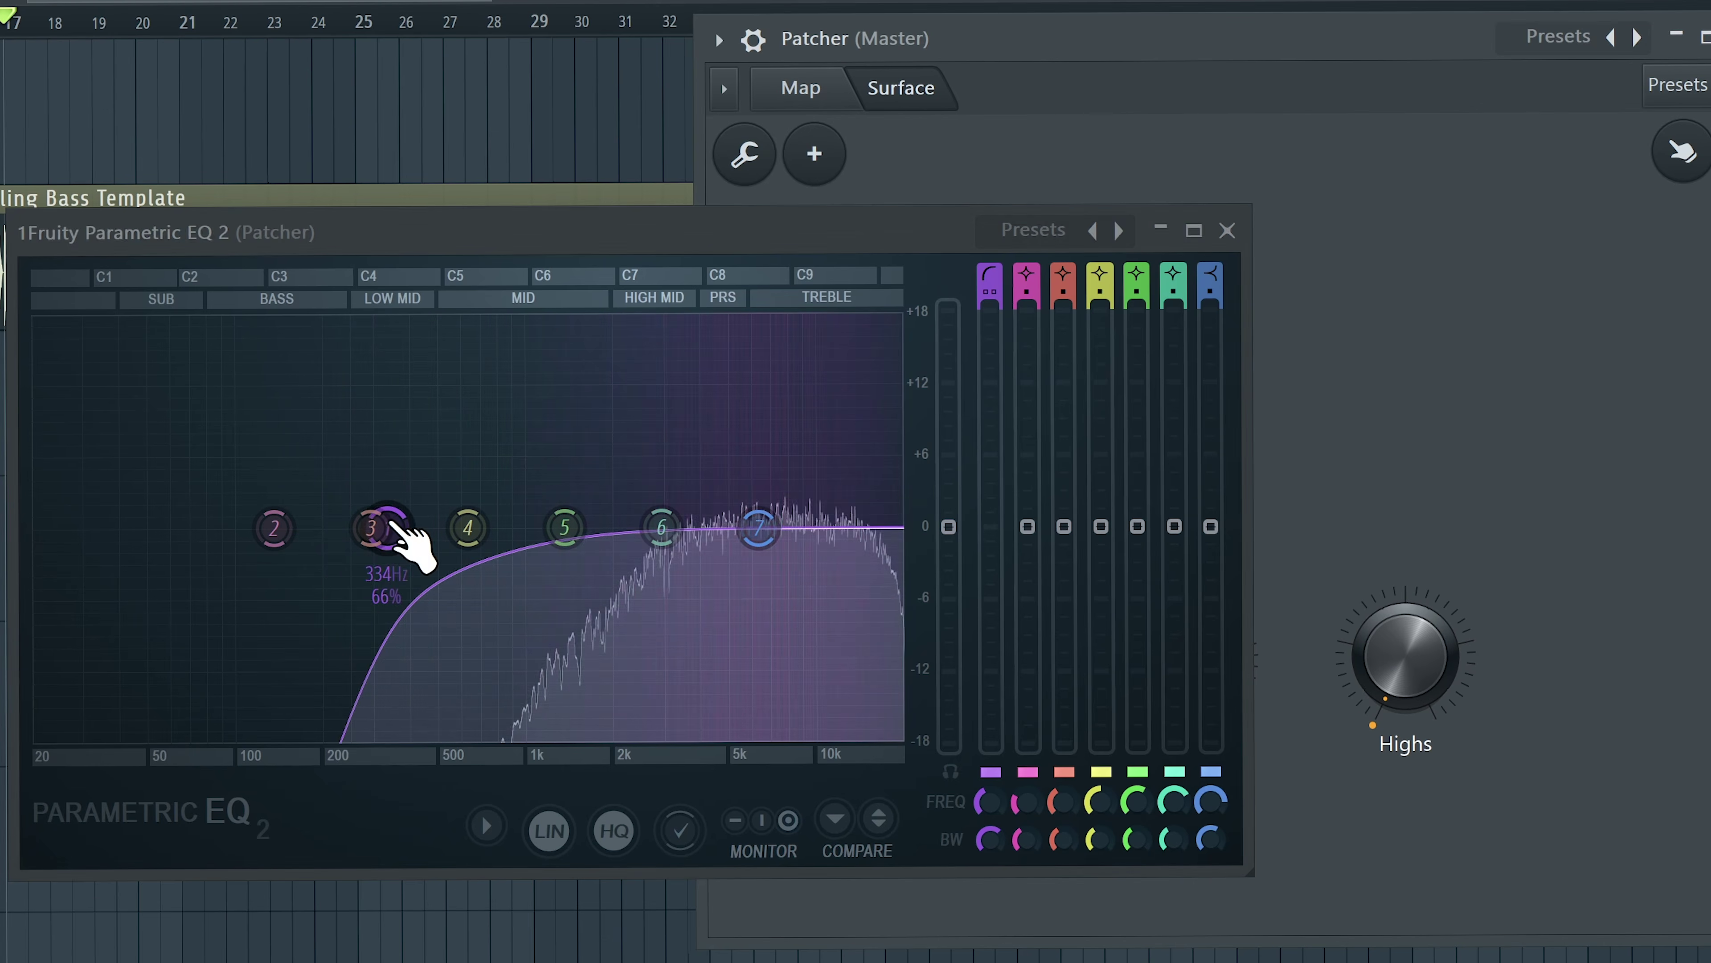
{"action": "left_click_drag", "start_coordinate": [387, 528], "coordinate": [592, 533]}
{"action": "mouse_move", "coordinate": [1398, 700]}
{"action": "left_mouse_down"}
{"action": "mouse_move", "coordinate": [1398, 647]}
{"action": "mouse_move", "coordinate": [1421, 715]}
{"action": "mouse_move", "coordinate": [1368, 709]}
{"action": "left_mouse_up"}
{"action": "left_click_drag", "start_coordinate": [989, 801], "coordinate": [989, 787]}
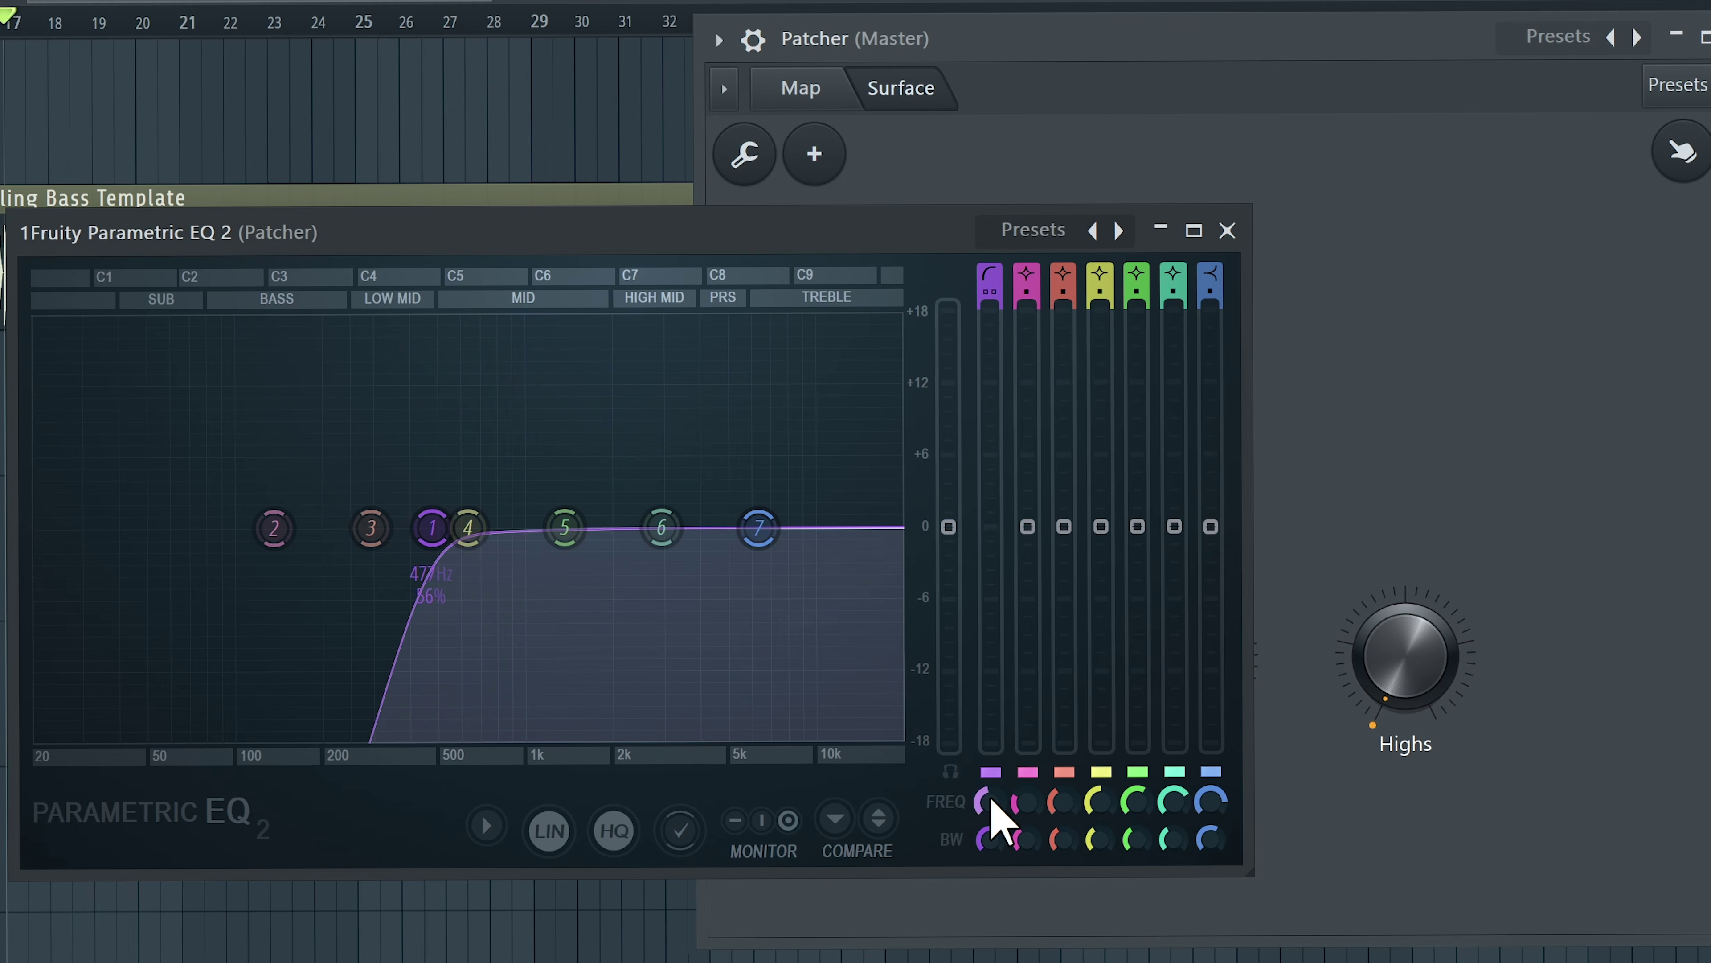
Step: Activate the EQ's band 1 frequency as a parameter input and move the EQ window clear of the map
{"action": "right_click", "coordinate": [990, 802]}
{"action": "left_click_drag", "start_coordinate": [667, 232], "coordinate": [329, 203]}
Step: Activate the Envelope Controller's Articulator 3 output and wire it to the EQ's band 1 frequency input
{"action": "left_click", "coordinate": [801, 88]}
{"action": "right_click", "coordinate": [1186, 238]}
{"action": "mouse_move", "coordinate": [1424, 444]}
{"action": "mouse_move", "coordinate": [1550, 439]}
{"action": "left_click", "coordinate": [1348, 607]}
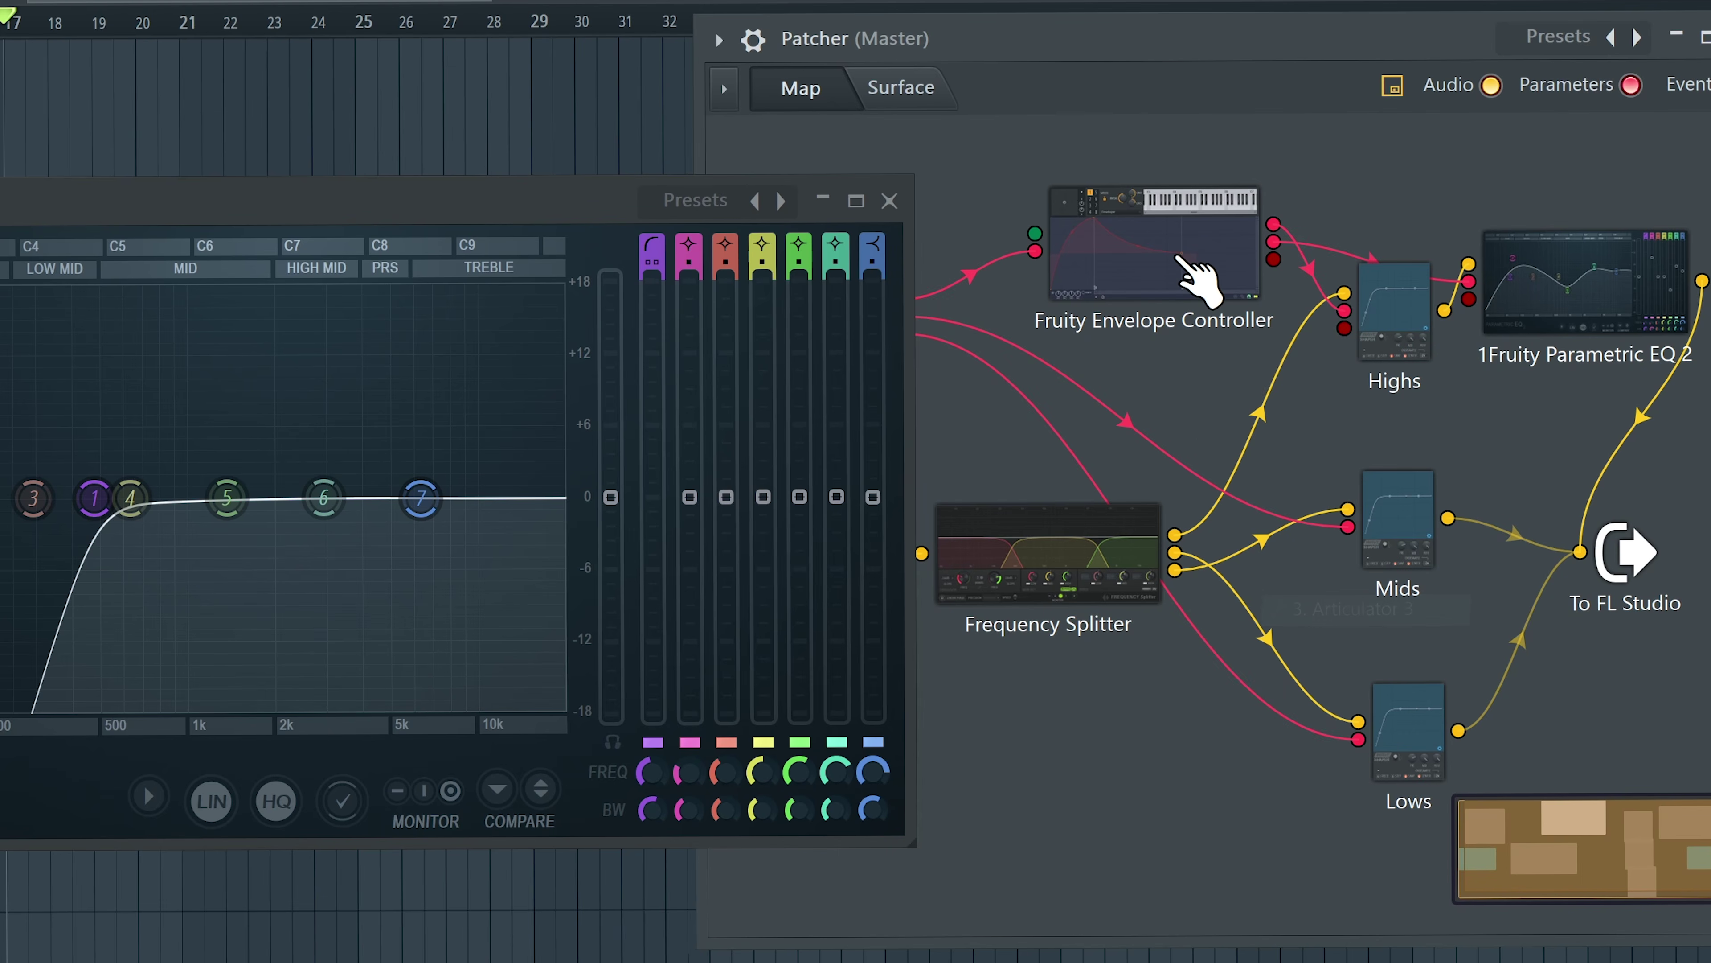
{"action": "left_click_drag", "start_coordinate": [1273, 259], "coordinate": [1277, 274]}
{"action": "left_click_drag", "start_coordinate": [1469, 298], "coordinate": [1469, 299]}
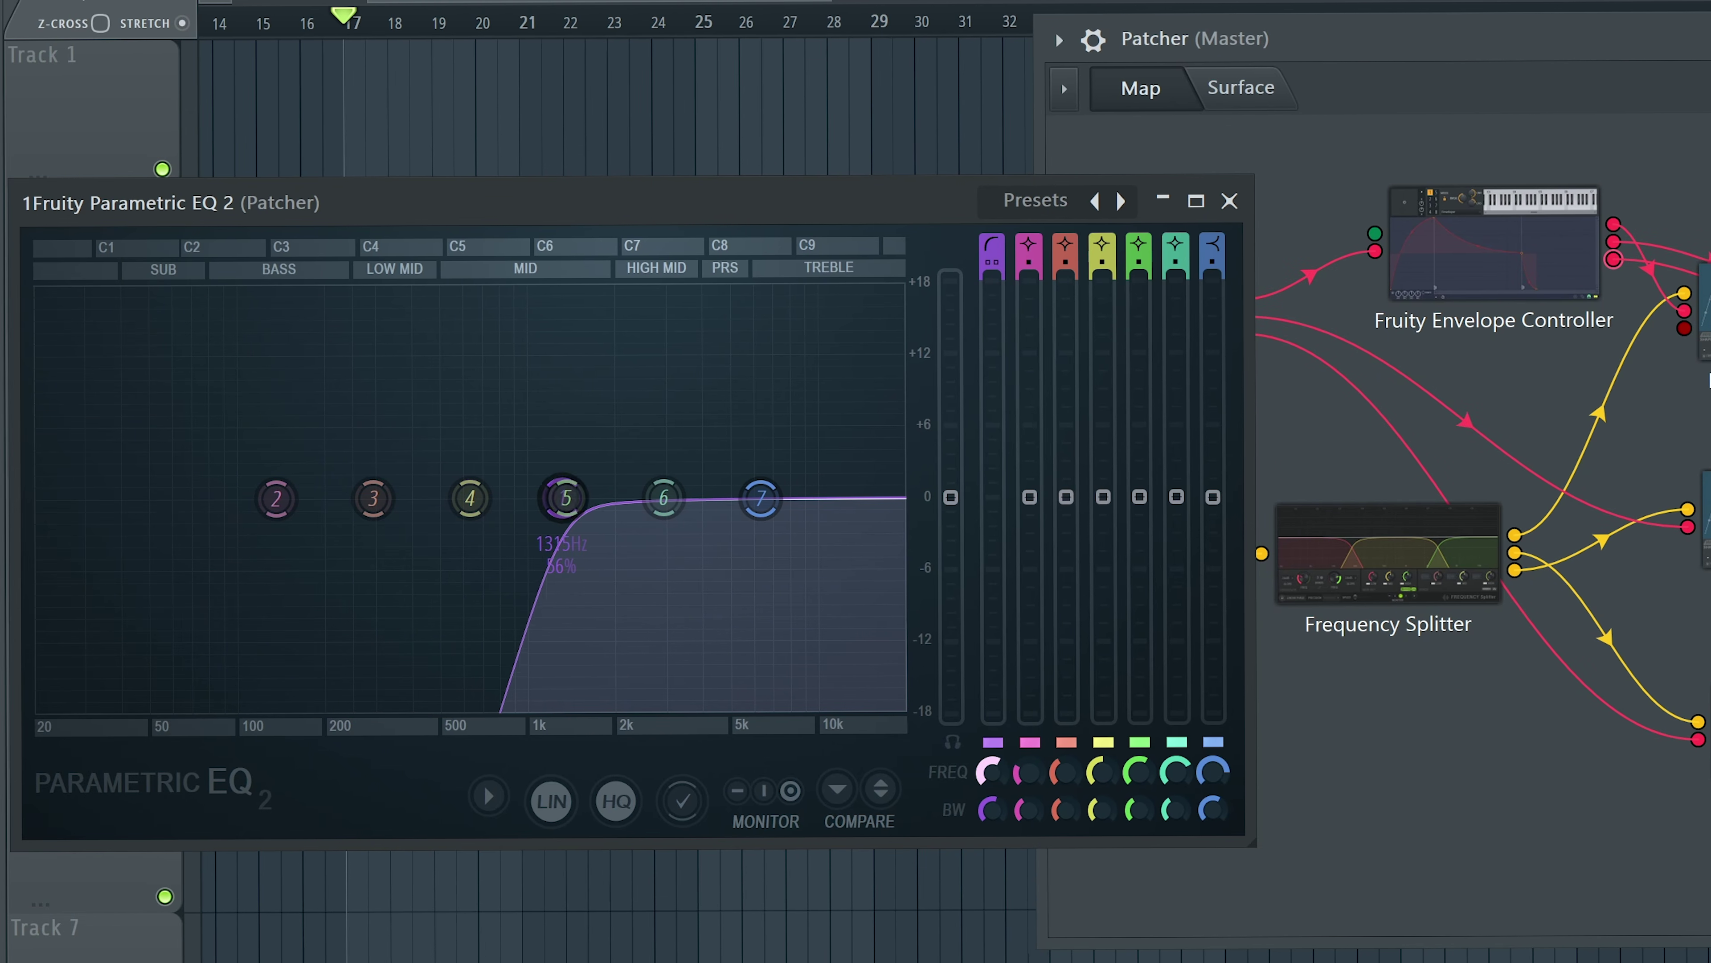
Step: Adjust the end point of the Envelope Controller curve that drives the EQ's band 1 frequency
{"action": "left_click", "coordinate": [1494, 255]}
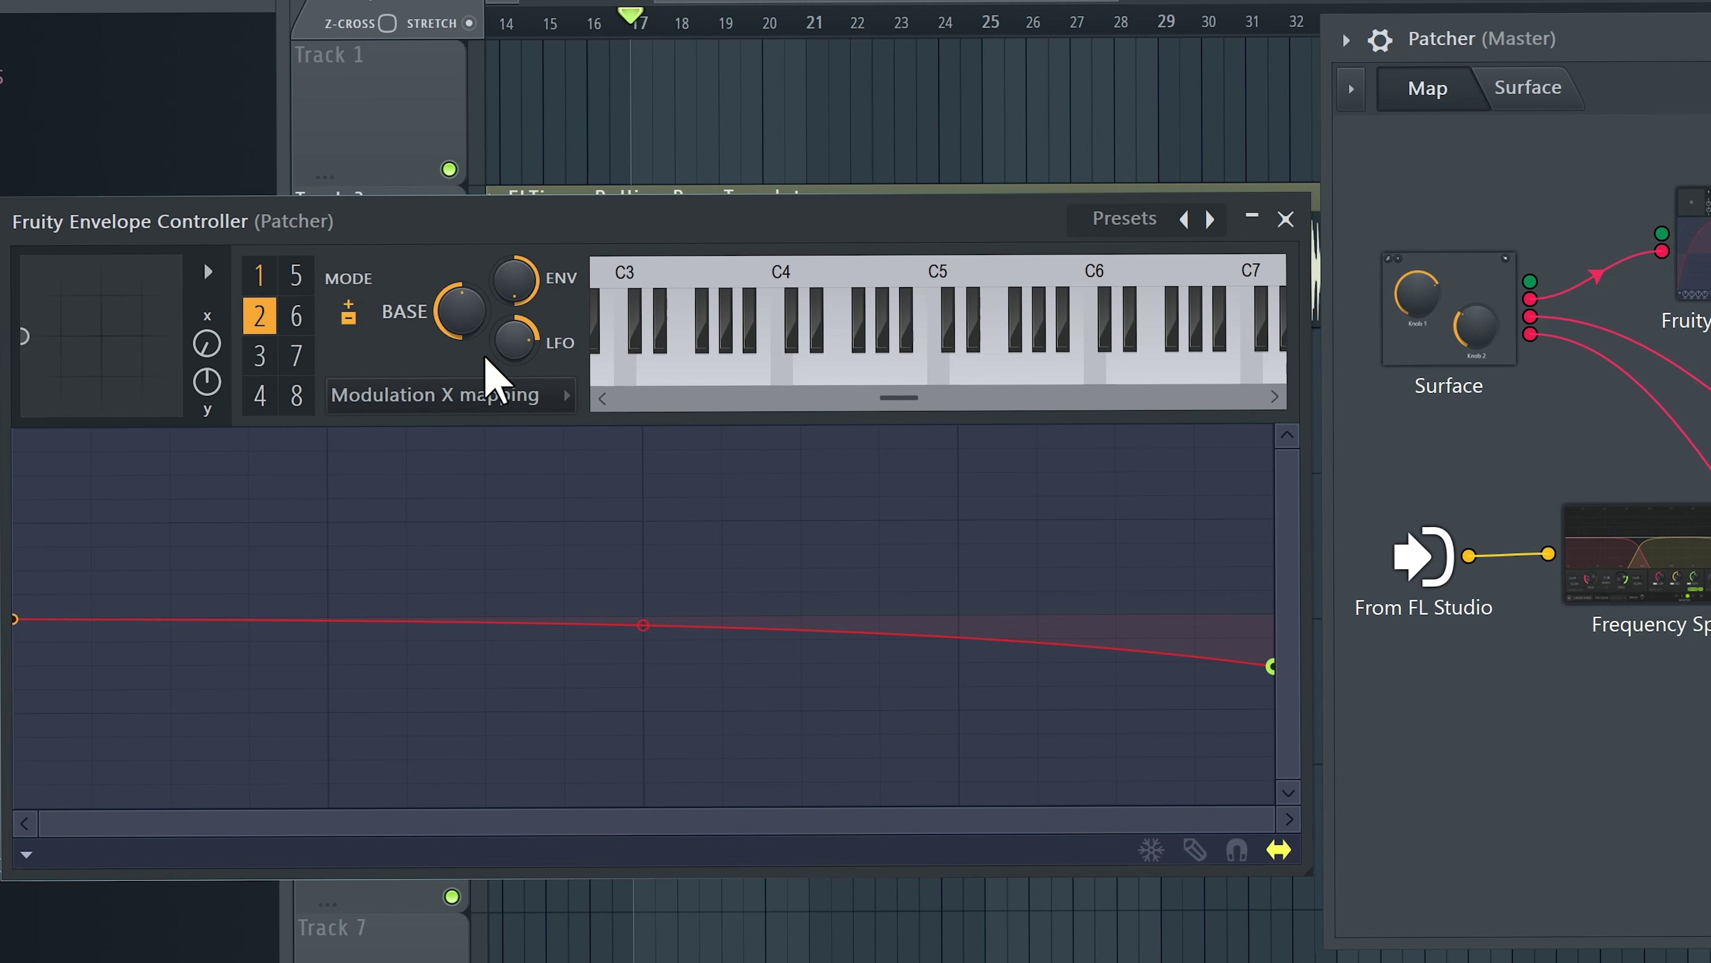
{"action": "left_click_drag", "start_coordinate": [1276, 614], "coordinate": [1276, 582]}
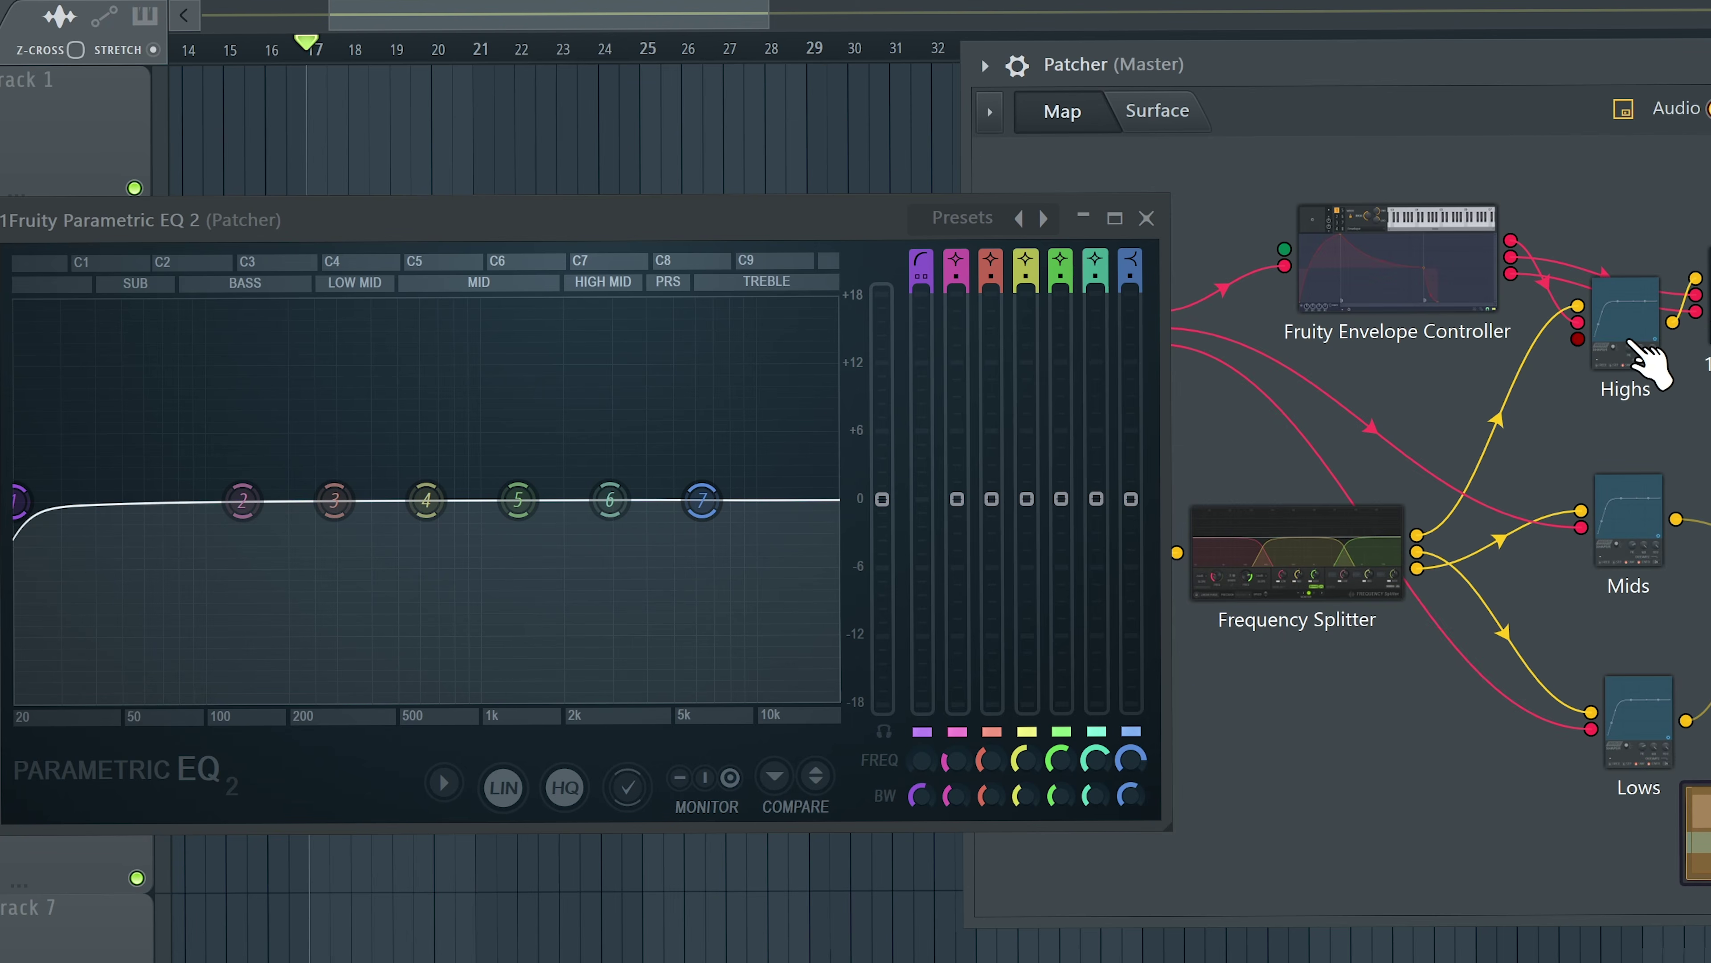
Step: Play the track and turn the Highs knob to check how EQ band 1 moves, and close the EQ window
{"action": "left_click", "coordinate": [1632, 344]}
{"action": "left_click", "coordinate": [1186, 112]}
{"action": "left_click", "coordinate": [1075, 112]}
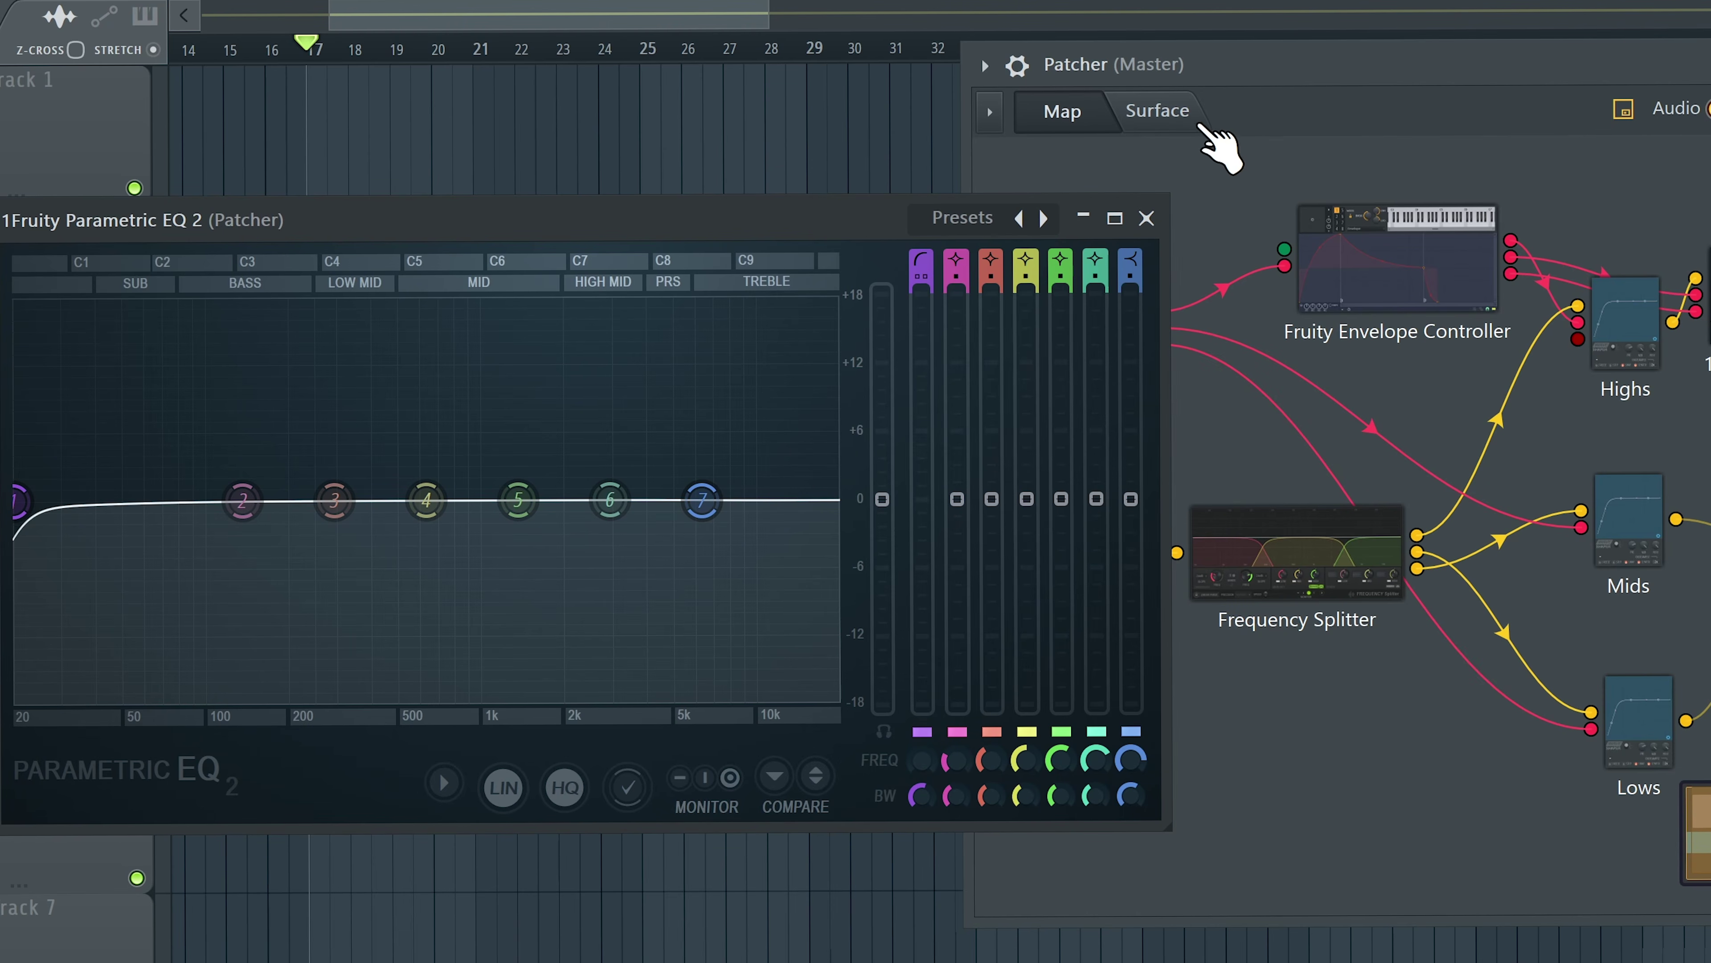
{"action": "left_click", "coordinate": [1208, 127]}
{"action": "key", "text": "space"}
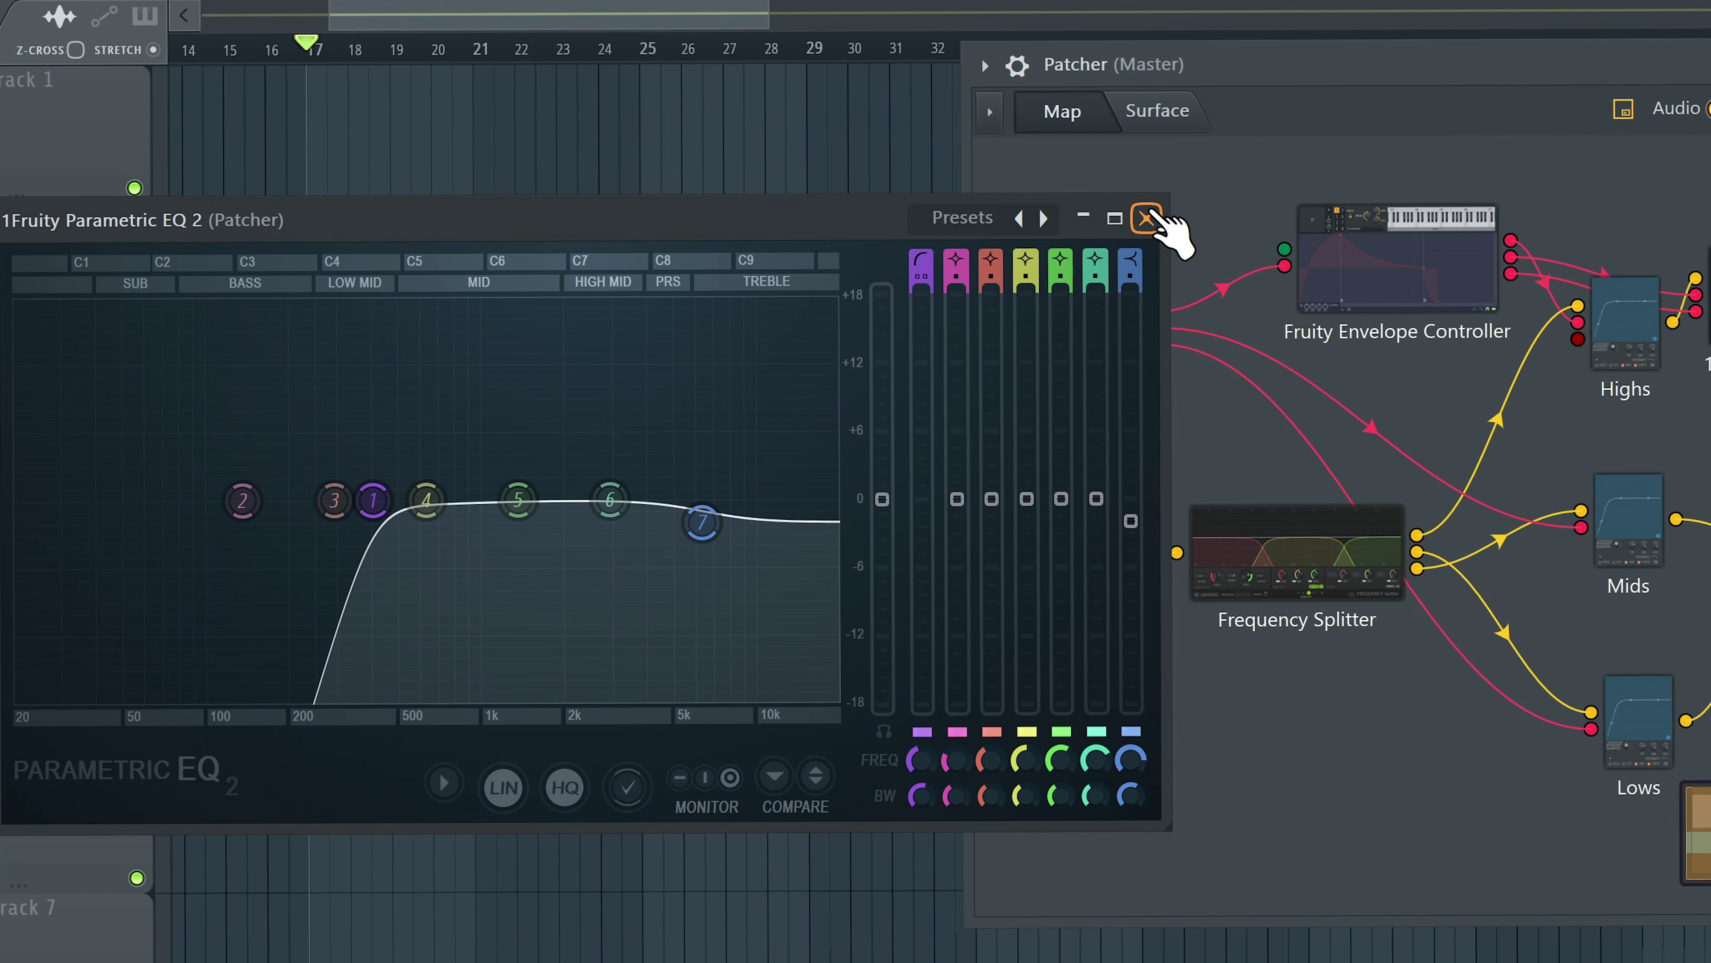
{"action": "left_click", "coordinate": [1147, 218]}
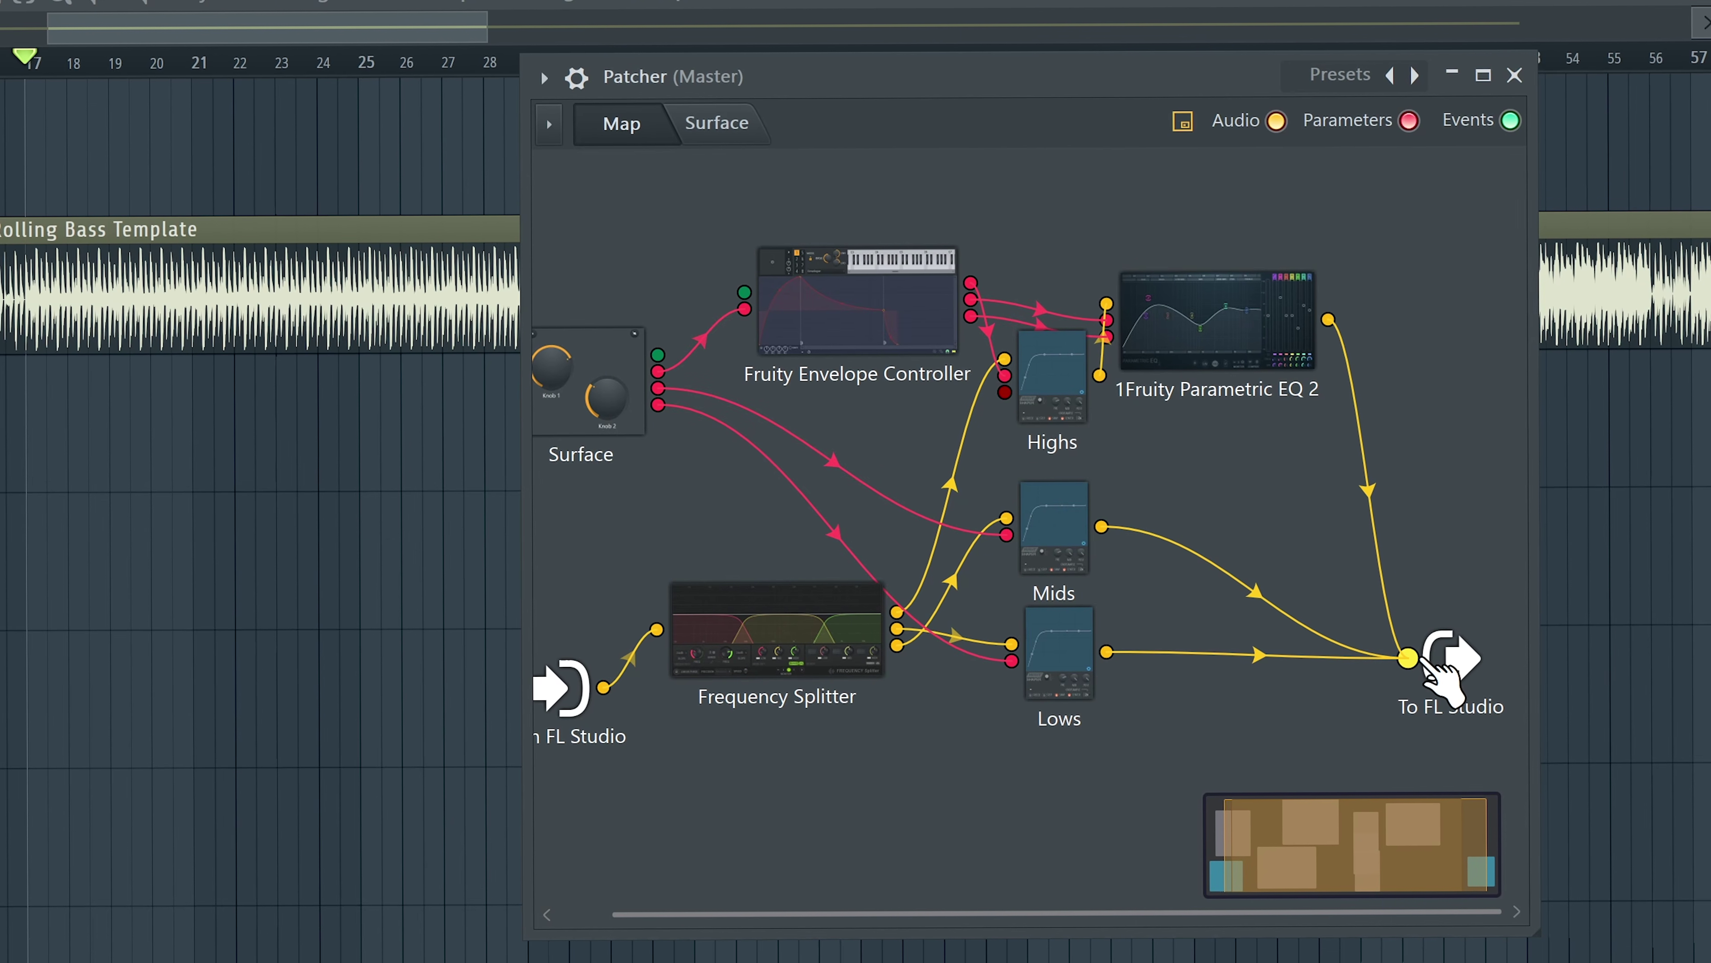
Step: Add a Bypass button to the Surface and widen the Patcher window to show the whole map
{"action": "left_click", "coordinate": [731, 128]}
{"action": "right_click", "coordinate": [832, 281]}
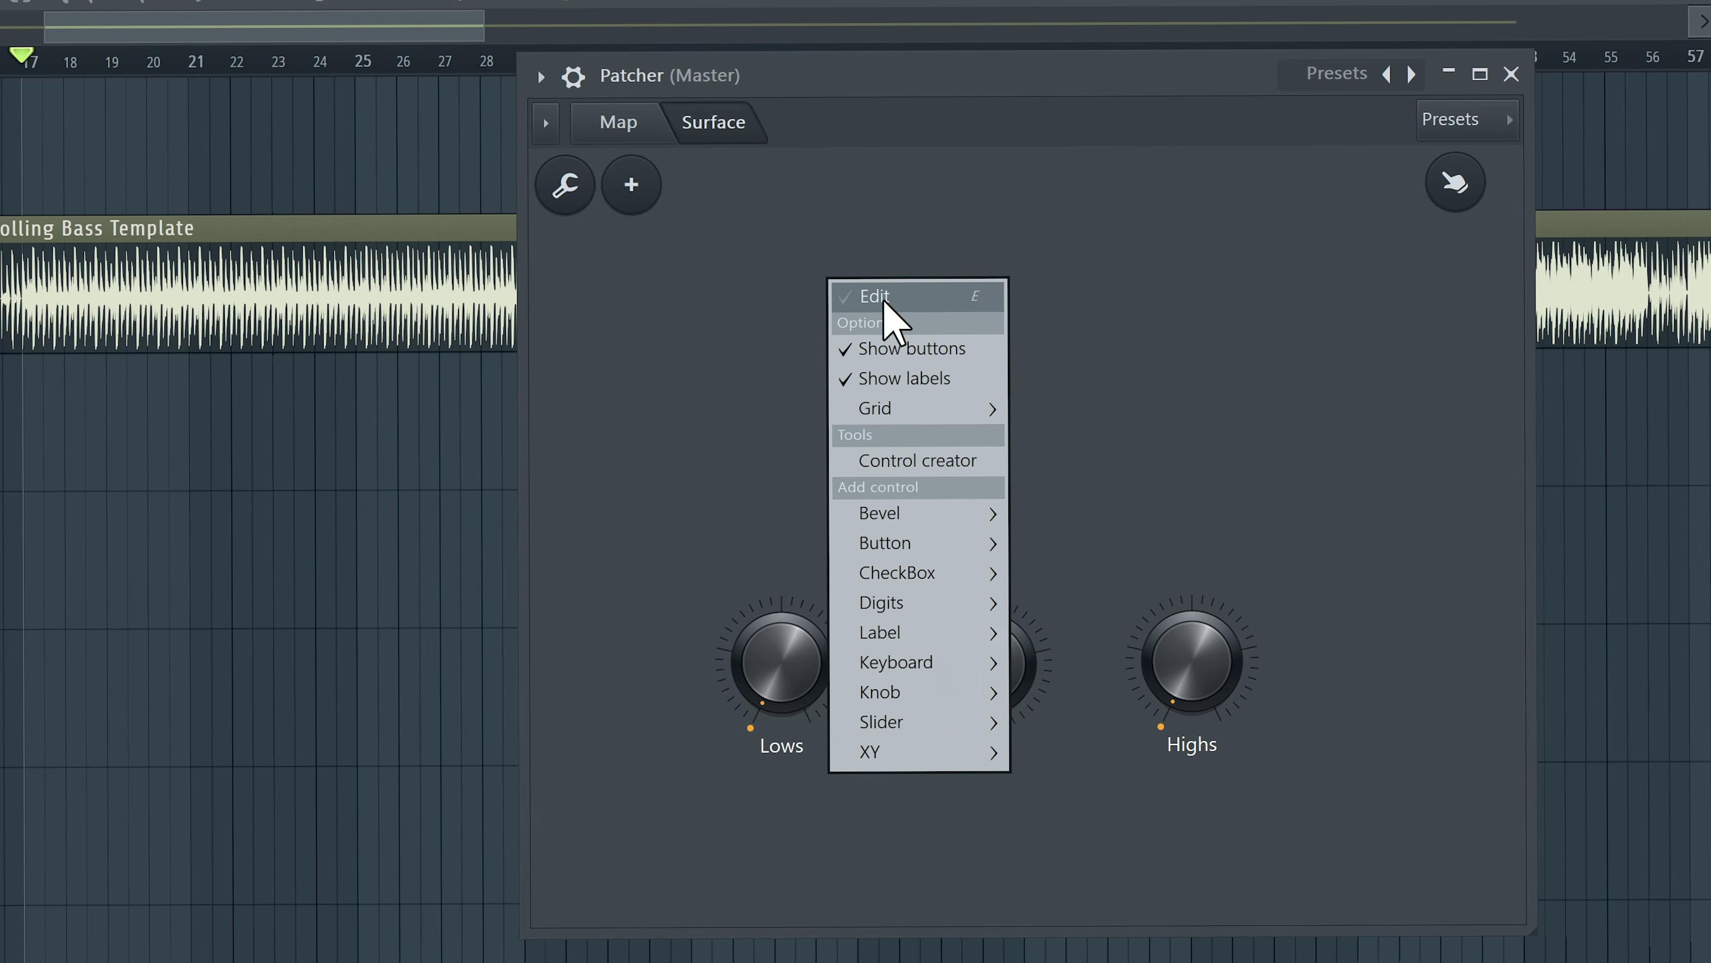
{"action": "mouse_move", "coordinate": [938, 554]}
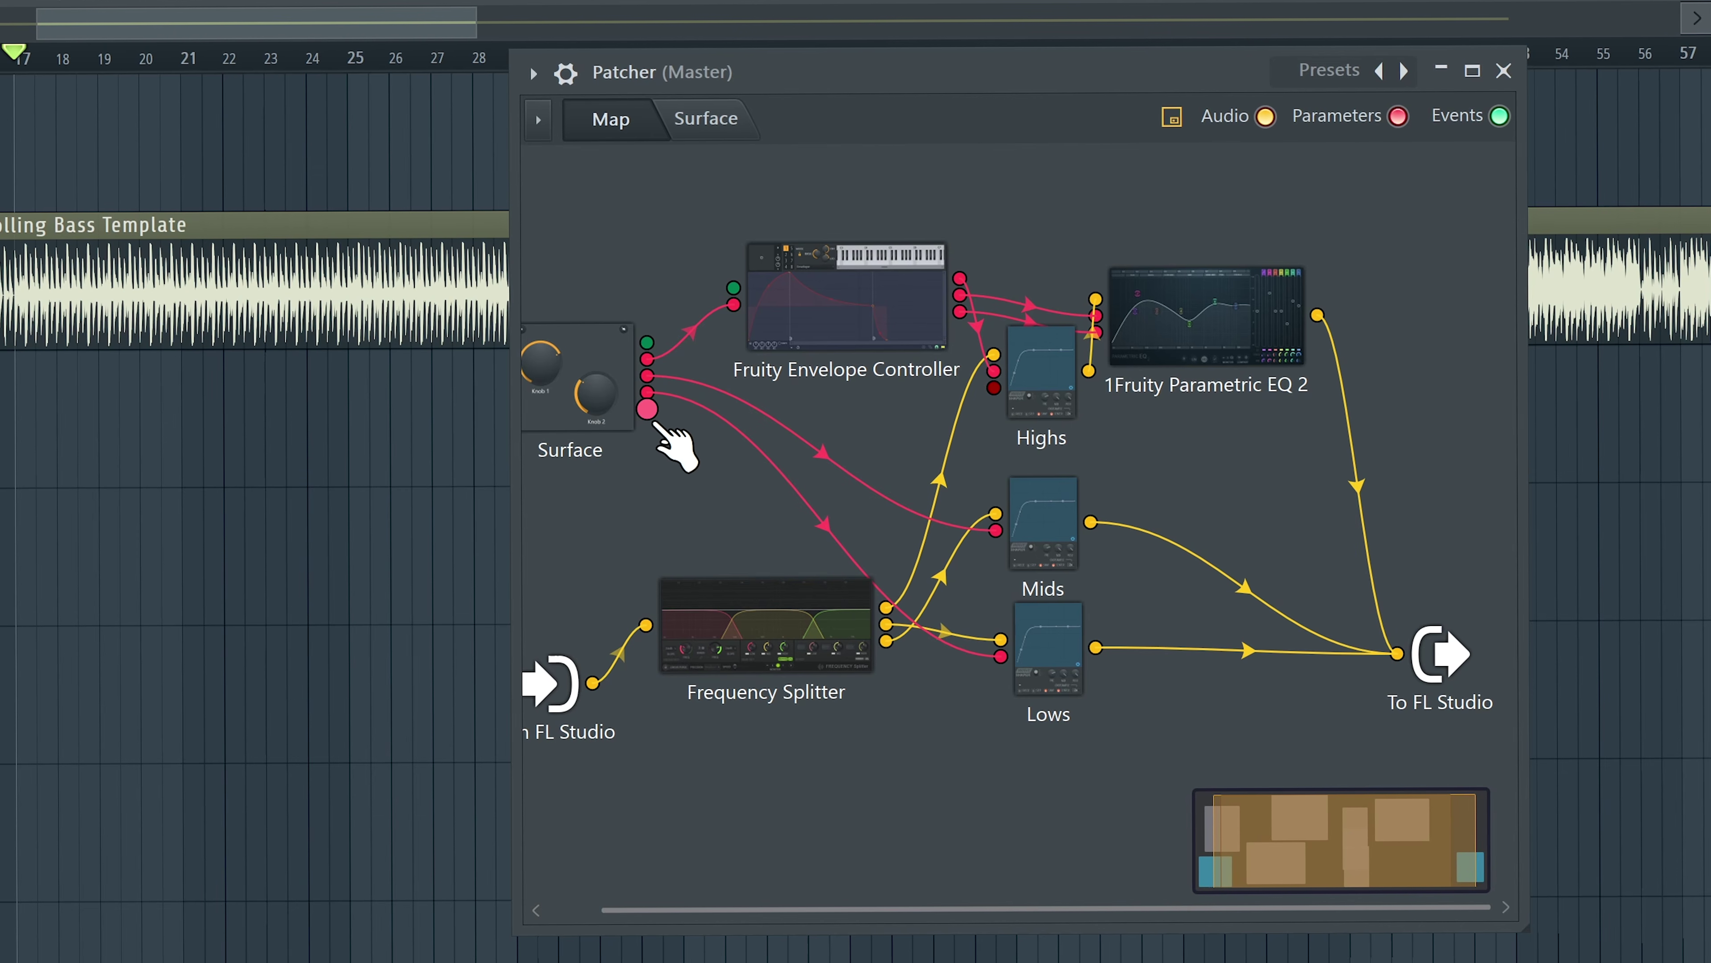
{"action": "left_click_drag", "start_coordinate": [514, 933], "coordinate": [314, 958]}
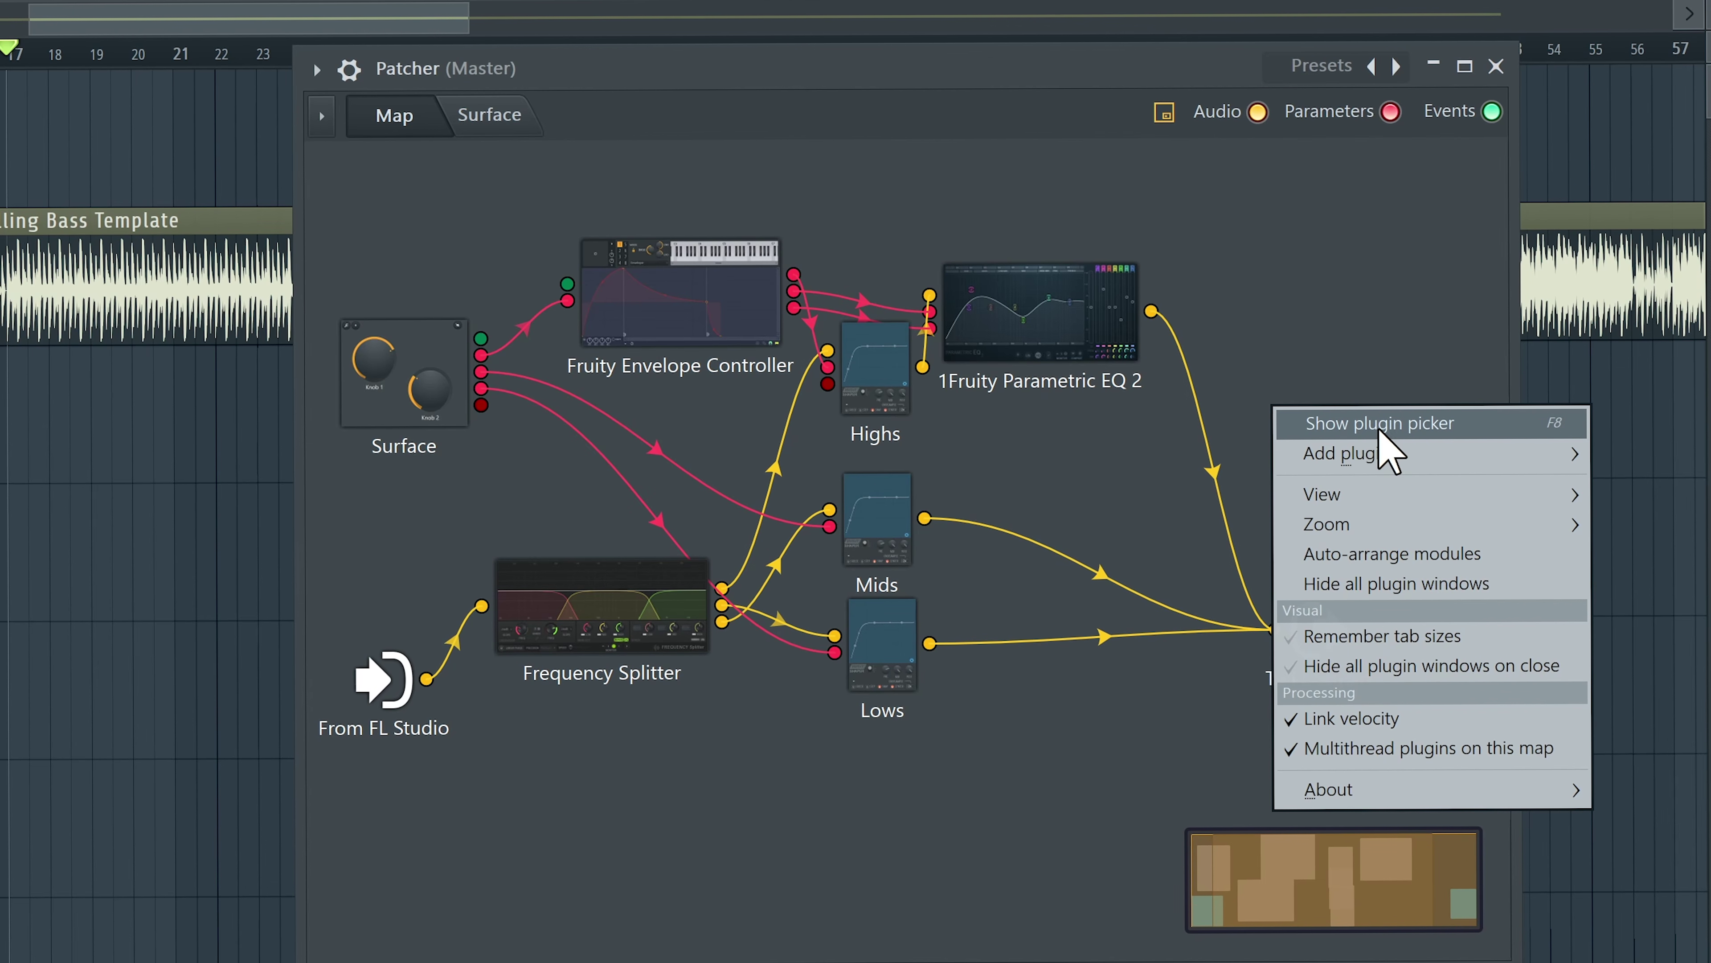
Step: Add a Fruity Balance module and route the EQ, Mids and Lows outputs through it to To FL Studio
{"action": "left_click", "coordinate": [1380, 423]}
{"action": "left_click_drag", "start_coordinate": [814, 229], "coordinate": [1178, 550]}
{"action": "left_click_drag", "start_coordinate": [927, 641], "coordinate": [1248, 480]}
{"action": "left_click_drag", "start_coordinate": [1273, 629], "coordinate": [1248, 481]}
{"action": "left_click_drag", "start_coordinate": [1341, 667], "coordinate": [1449, 708]}
{"action": "left_click_drag", "start_coordinate": [1348, 512], "coordinate": [1387, 669]}
Step: Place a second Fruity Balance below the first and wire it directly between From FL Studio and To FL Studio
{"action": "left_click_drag", "start_coordinate": [1158, 627], "coordinate": [1125, 799]}
{"action": "left_click_drag", "start_coordinate": [1013, 742], "coordinate": [404, 676]}
{"action": "left_click_drag", "start_coordinate": [1197, 742], "coordinate": [1385, 667]}
Step: Rename the lower Fruity Balance as Dry and the upper one as Wet
{"action": "right_click", "coordinate": [1127, 783]}
{"action": "left_click", "coordinate": [1172, 759]}
{"action": "type", "text": "D"}
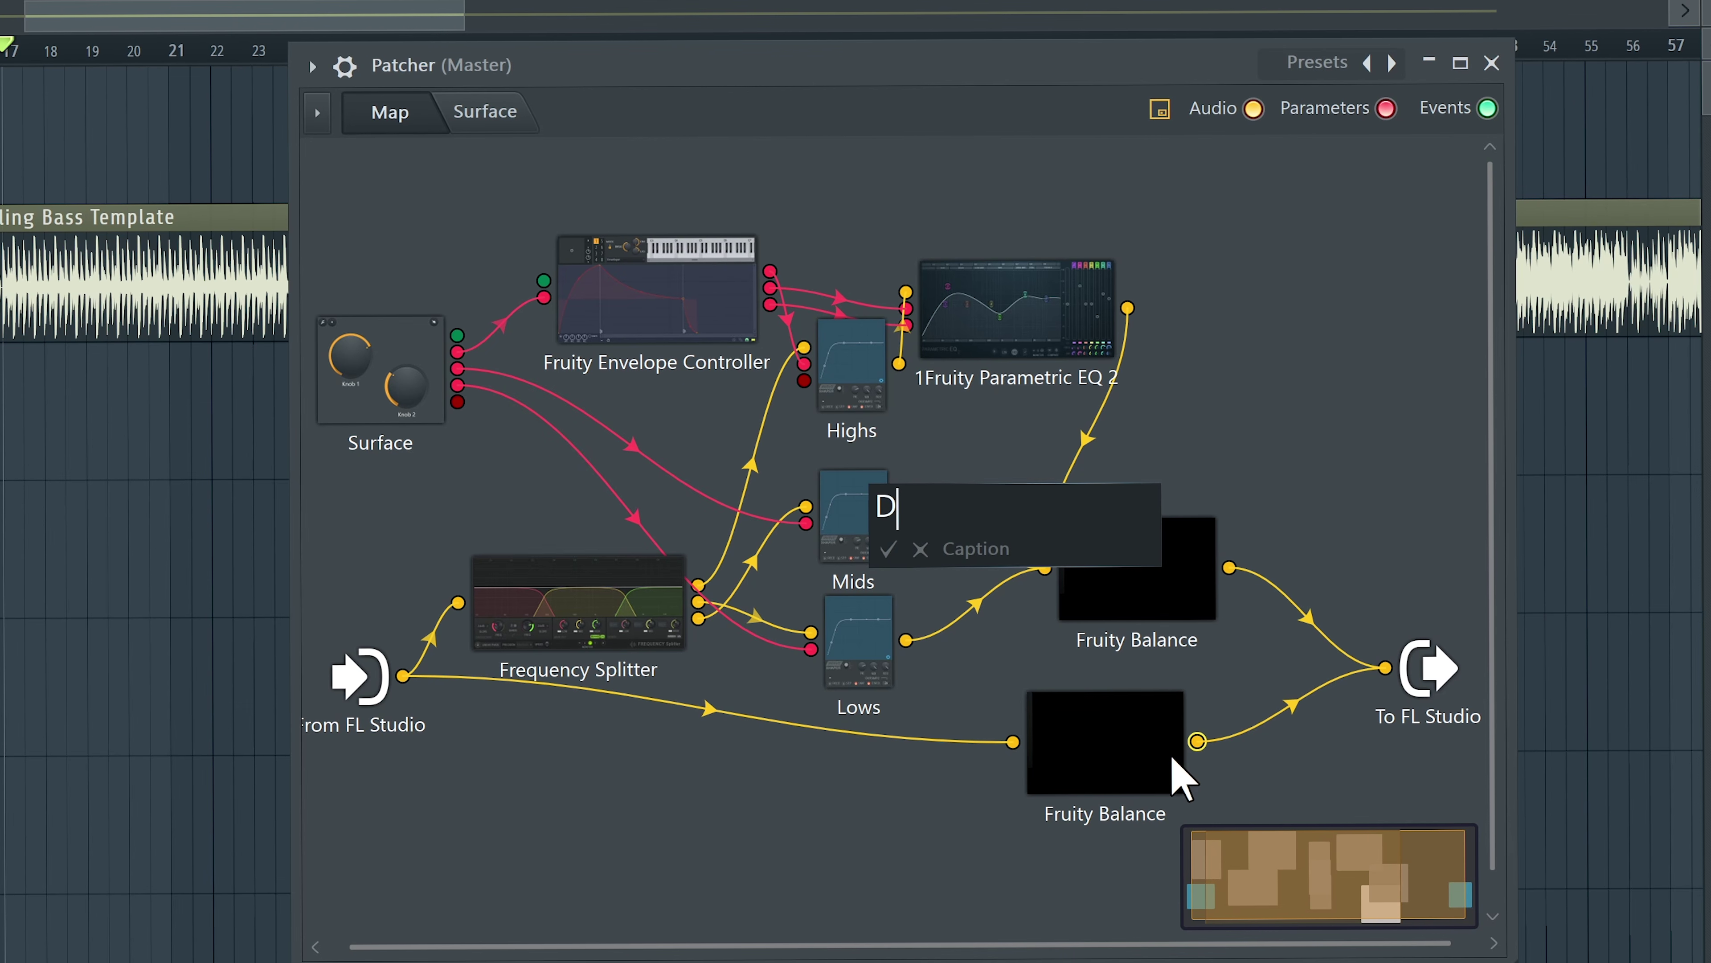
{"action": "type", "text": "ry"}
{"action": "key", "text": "Return"}
{"action": "right_click", "coordinate": [1145, 599]}
{"action": "left_click", "coordinate": [1195, 642]}
{"action": "type", "text": "Wet"}
{"action": "key", "text": "Return"}
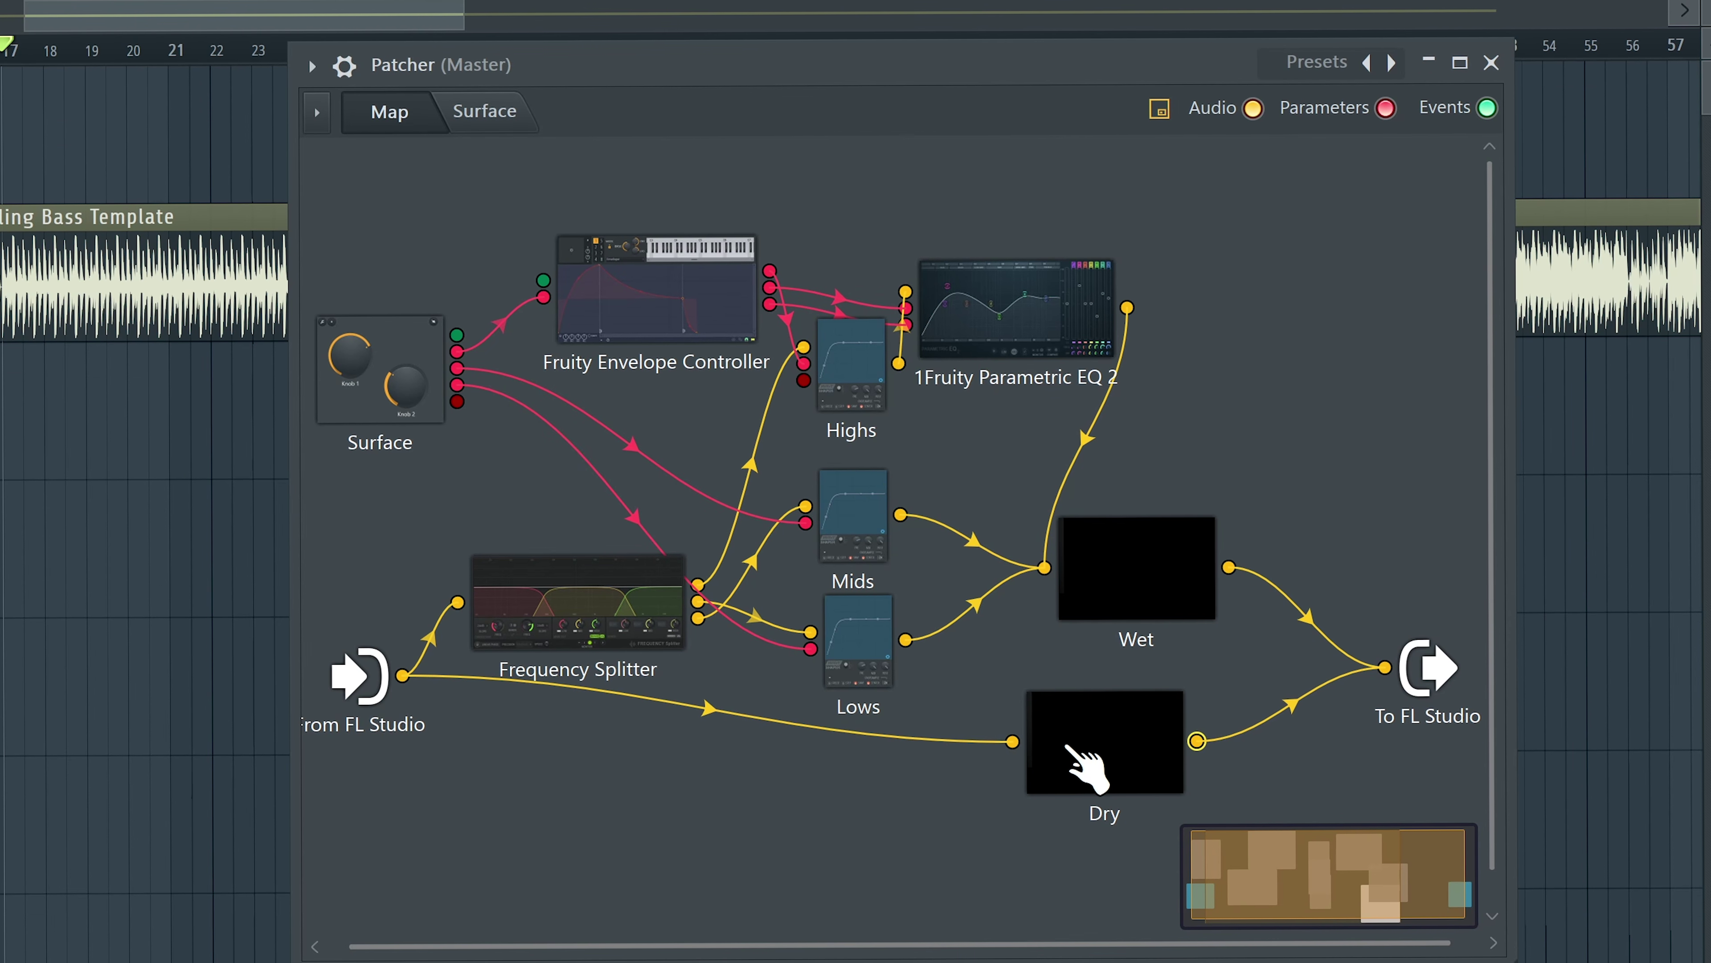
{"action": "left_click_drag", "start_coordinate": [1085, 768], "coordinate": [1114, 775]}
Step: Activate the Volume knob as a parameter input on both the Wet and Dry modules
{"action": "left_click", "coordinate": [1186, 594]}
{"action": "right_click", "coordinate": [570, 551]}
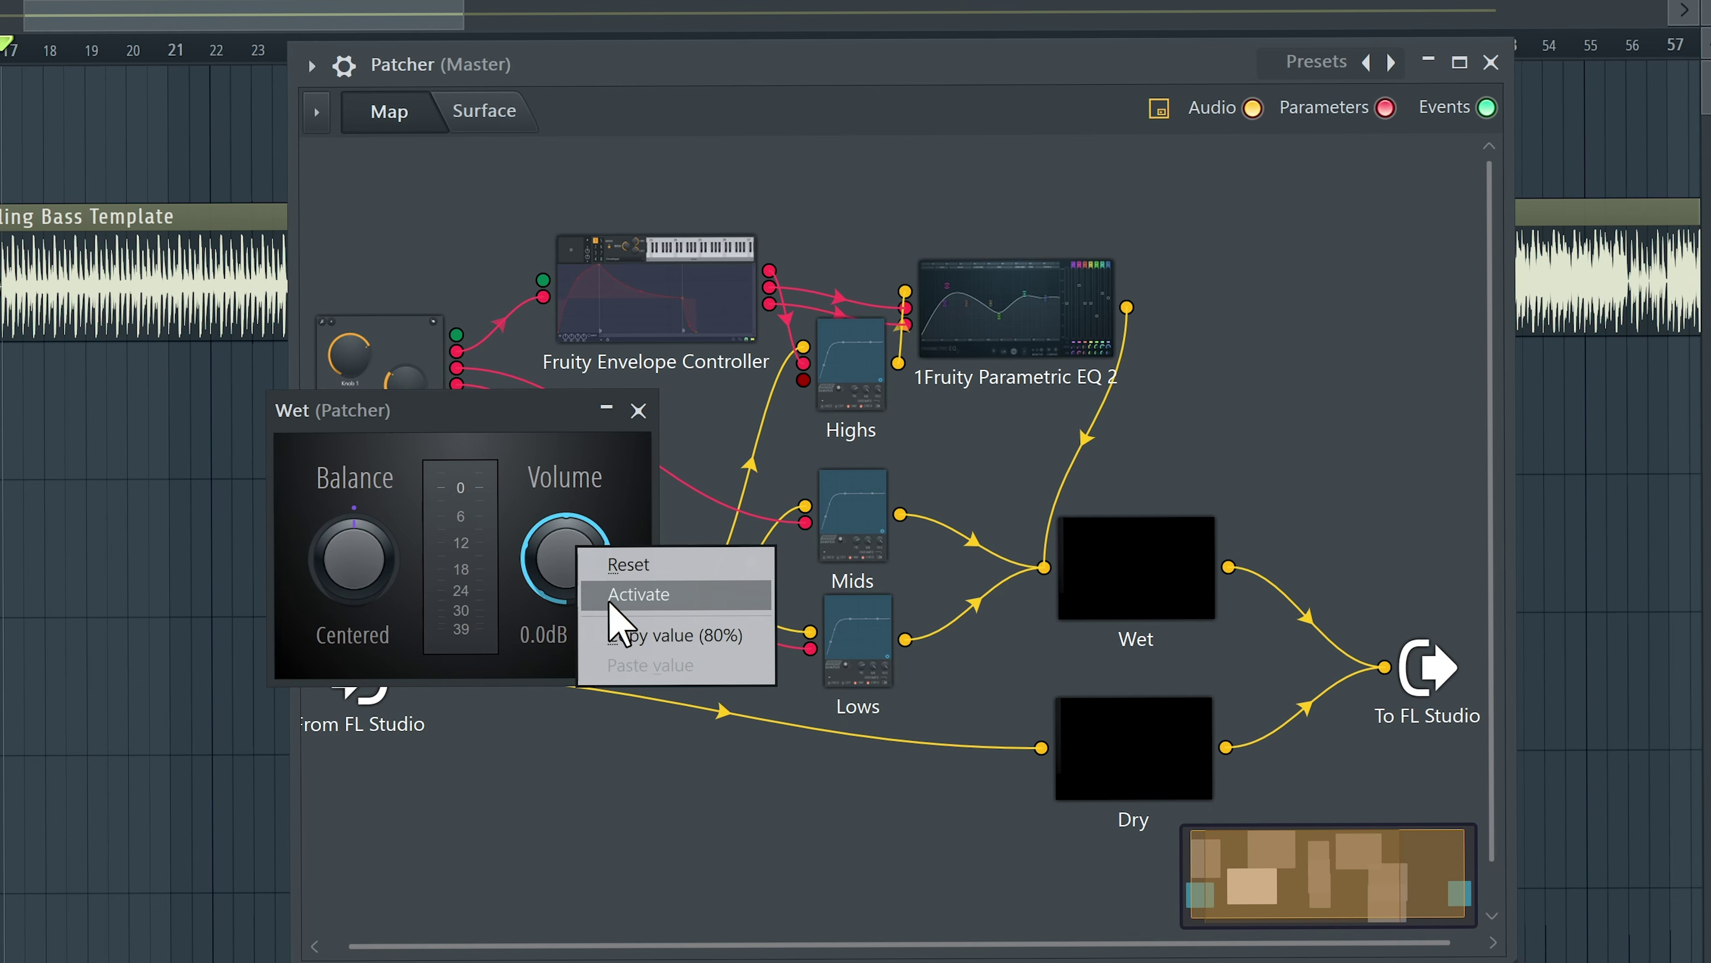
{"action": "left_click", "coordinate": [630, 594]}
{"action": "right_click", "coordinate": [549, 558]}
{"action": "left_click", "coordinate": [610, 605]}
Step: Wire the Surface's Bypass output to the volume inputs of both Wet and Dry
{"action": "left_click_drag", "start_coordinate": [1044, 575], "coordinate": [920, 553]}
{"action": "left_click_drag", "start_coordinate": [520, 433], "coordinate": [456, 400]}
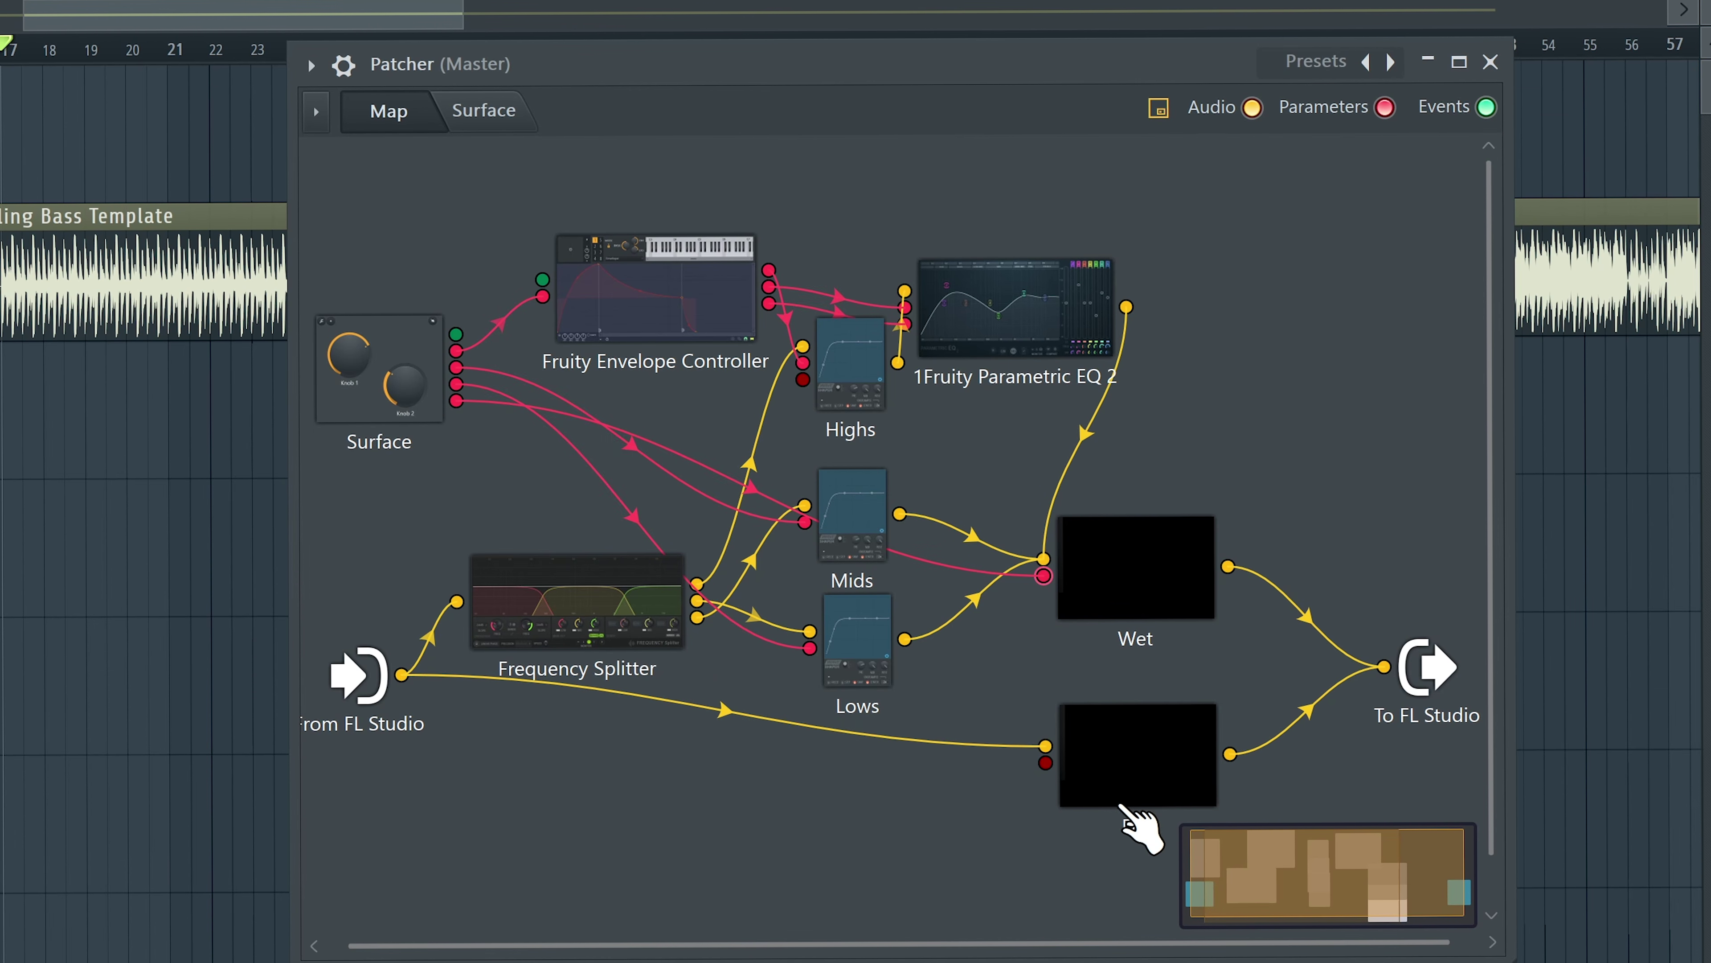
{"action": "left_click_drag", "start_coordinate": [1045, 762], "coordinate": [680, 514]}
{"action": "left_click_drag", "start_coordinate": [680, 514], "coordinate": [456, 400]}
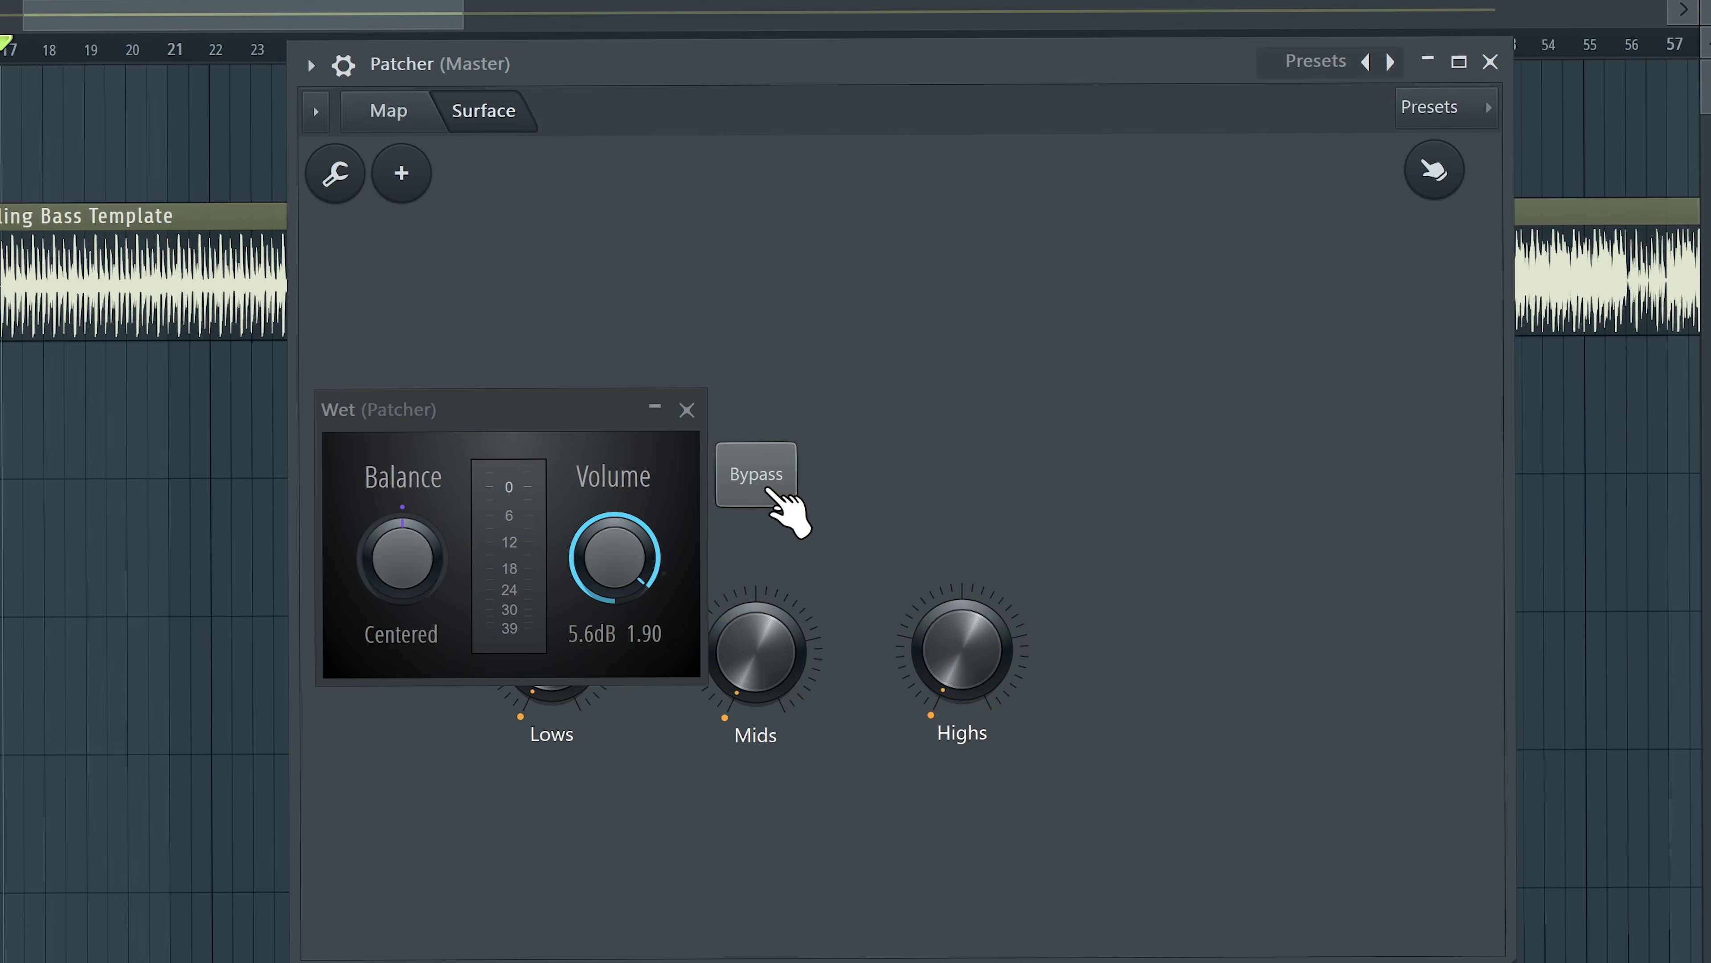
Step: Toggle the Bypass button to check how it changes the Wet and Dry volumes, and close the Dry window
{"action": "left_click", "coordinate": [768, 491]}
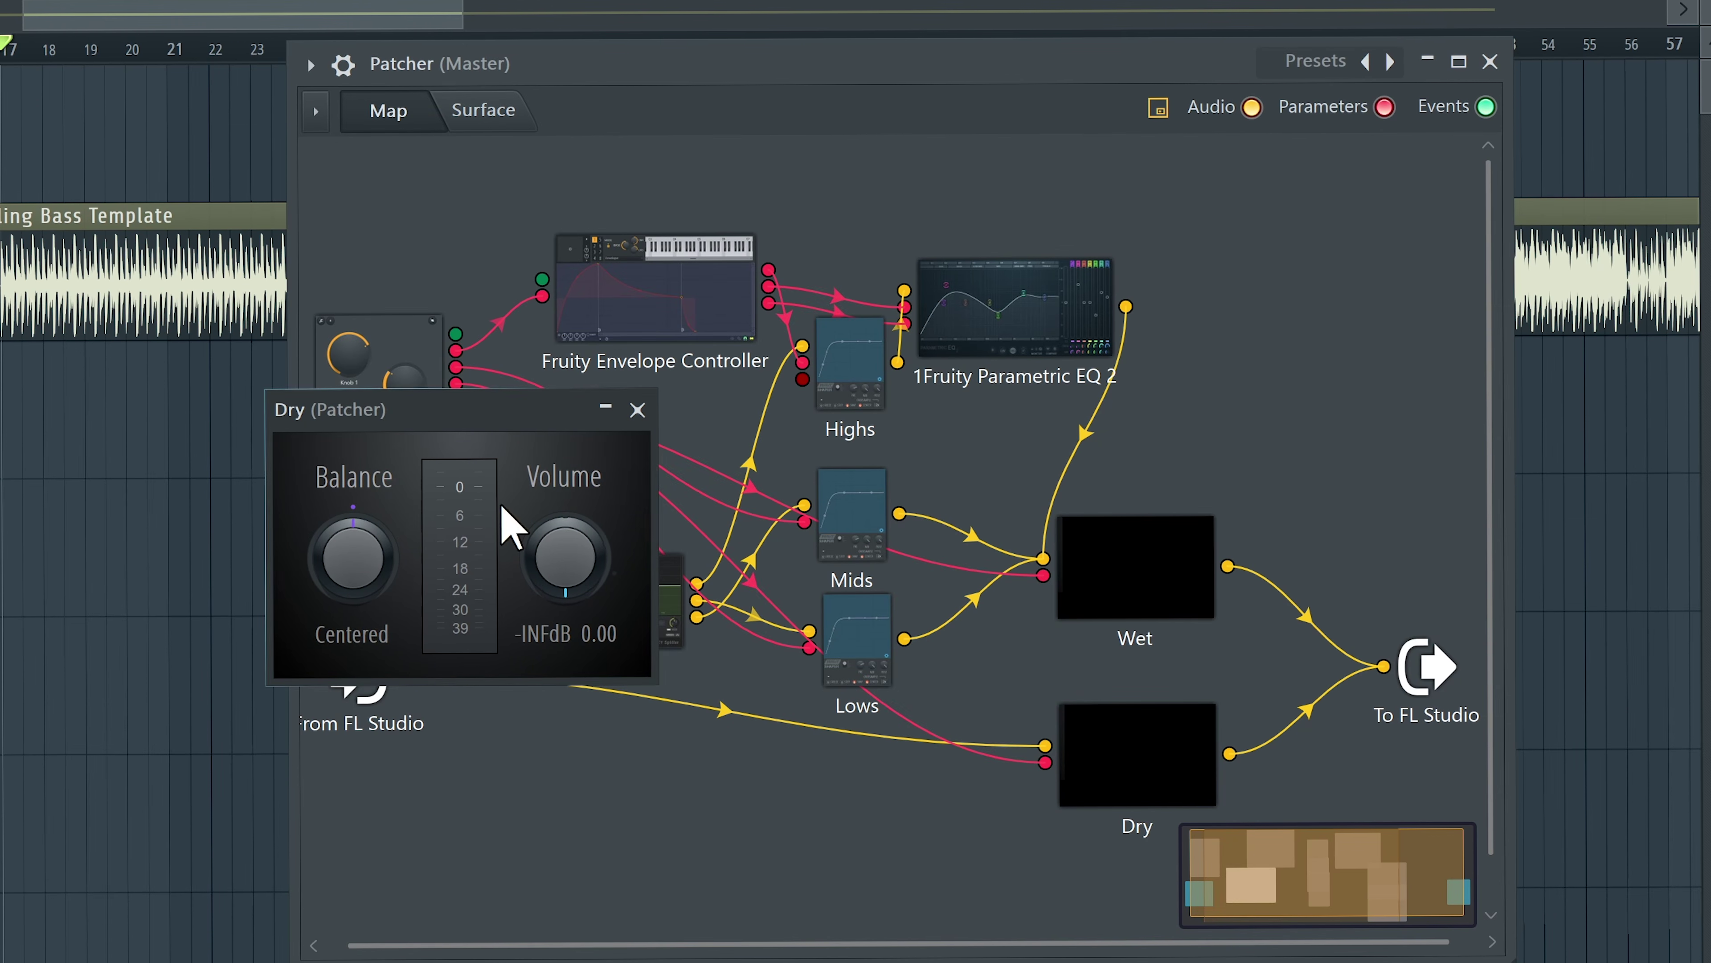
{"action": "left_click", "coordinate": [480, 110]}
{"action": "left_click", "coordinate": [753, 493]}
{"action": "left_click", "coordinate": [389, 110]}
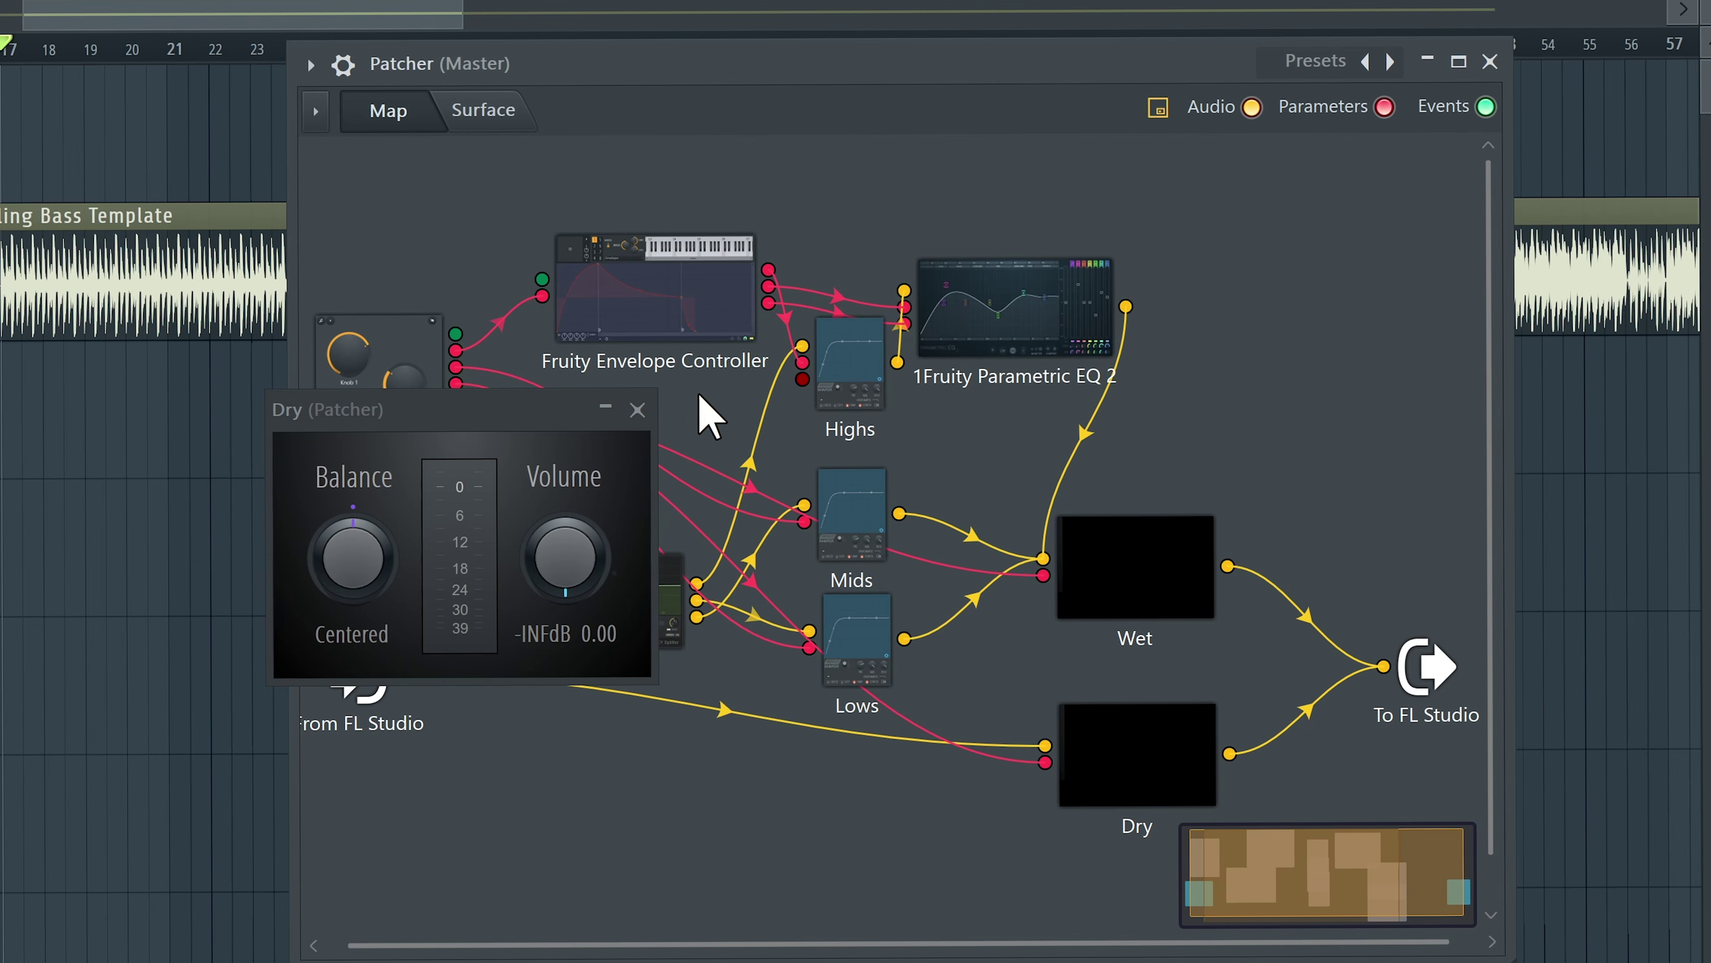
{"action": "left_click", "coordinate": [637, 409]}
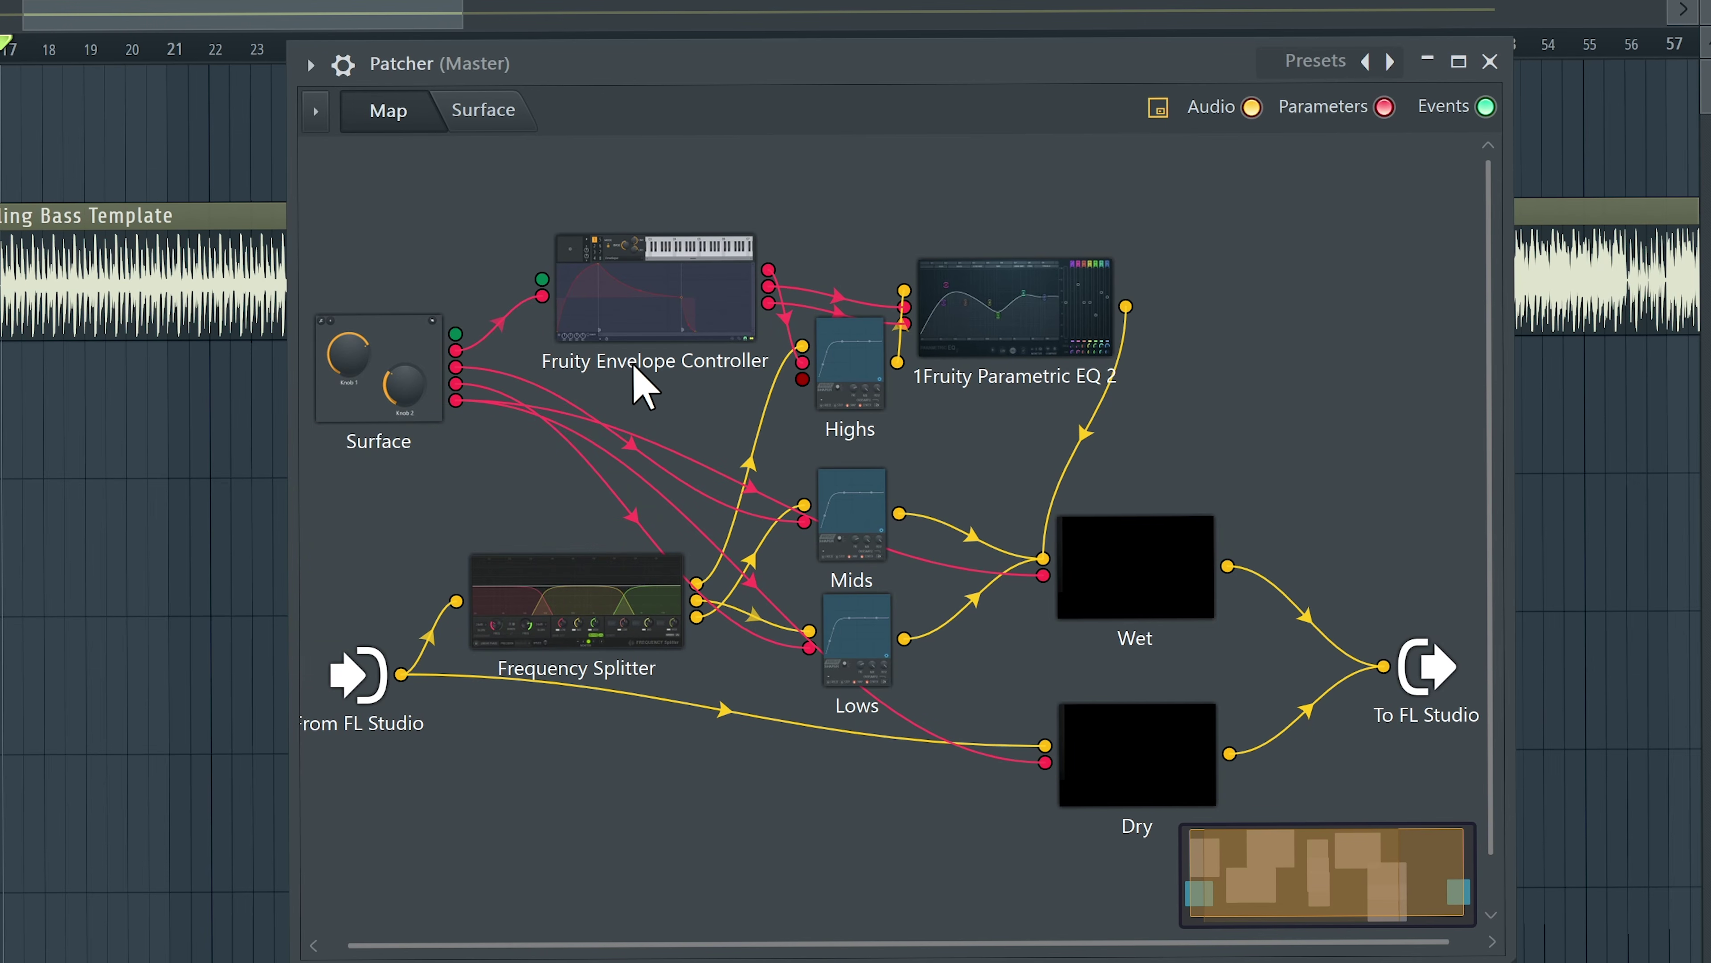
Step: Duplicate the Fruity Envelope Controller below the Frequency Splitter and activate a parameter input on the copy
{"action": "right_click", "coordinate": [637, 324]}
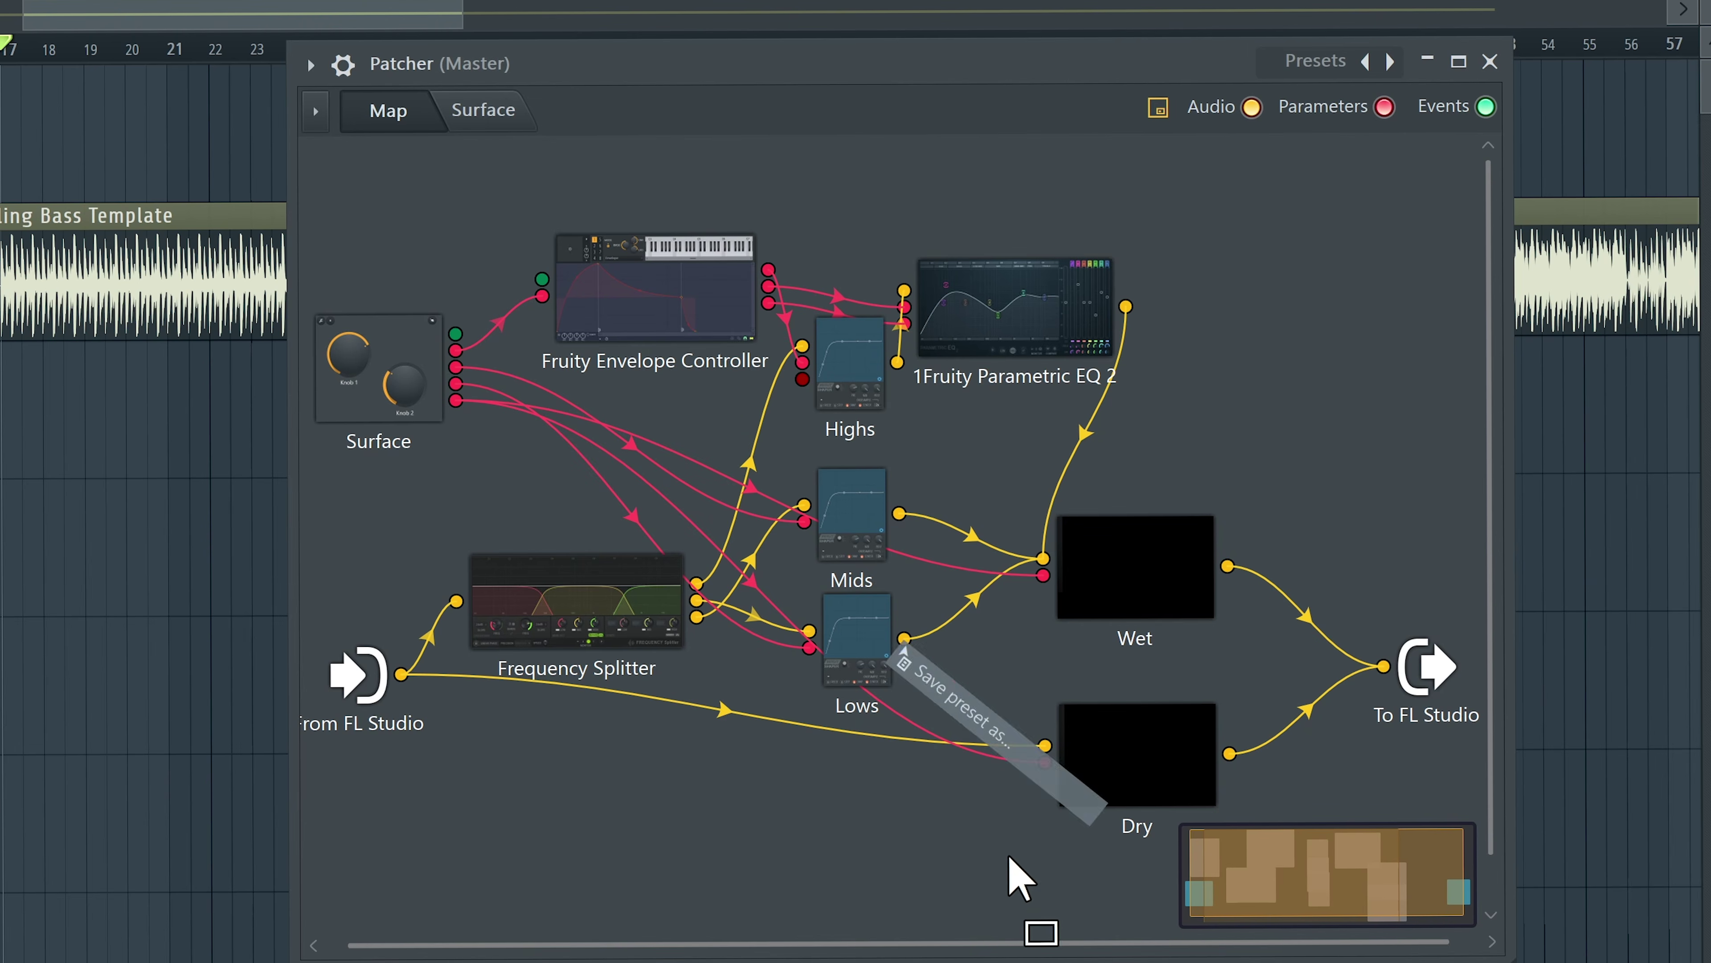
{"action": "right_click", "coordinate": [661, 783]}
{"action": "mouse_move", "coordinate": [734, 929]}
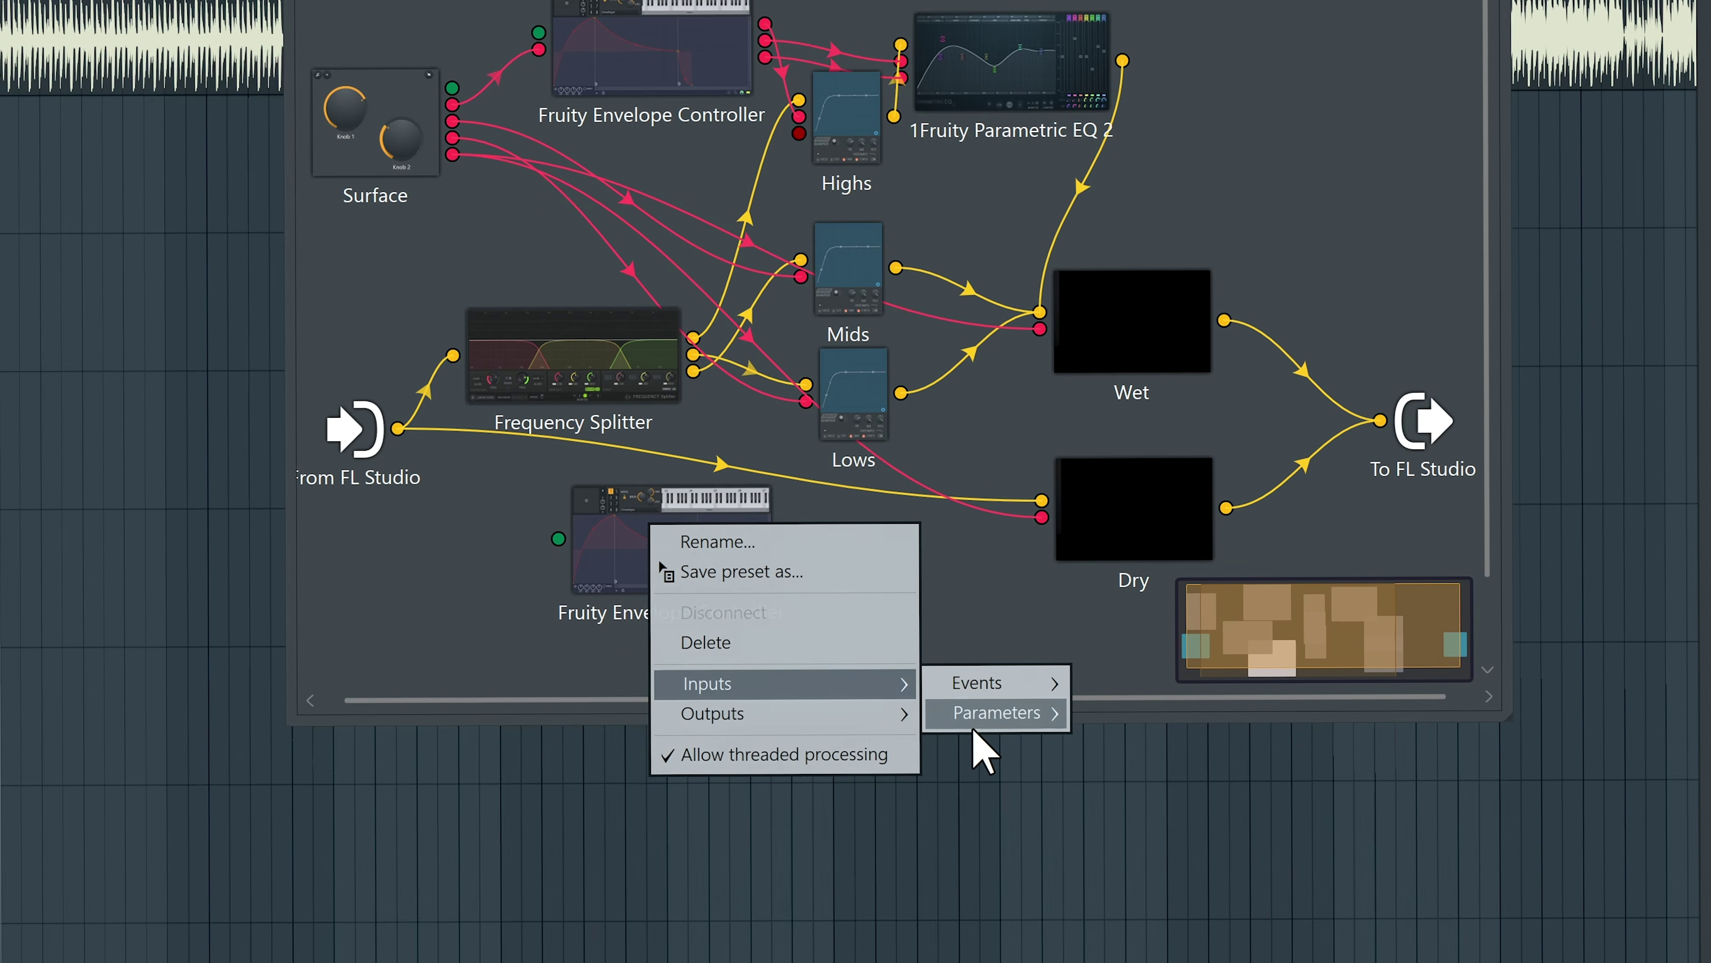
{"action": "mouse_move", "coordinate": [991, 681]}
{"action": "left_click", "coordinate": [848, 891]}
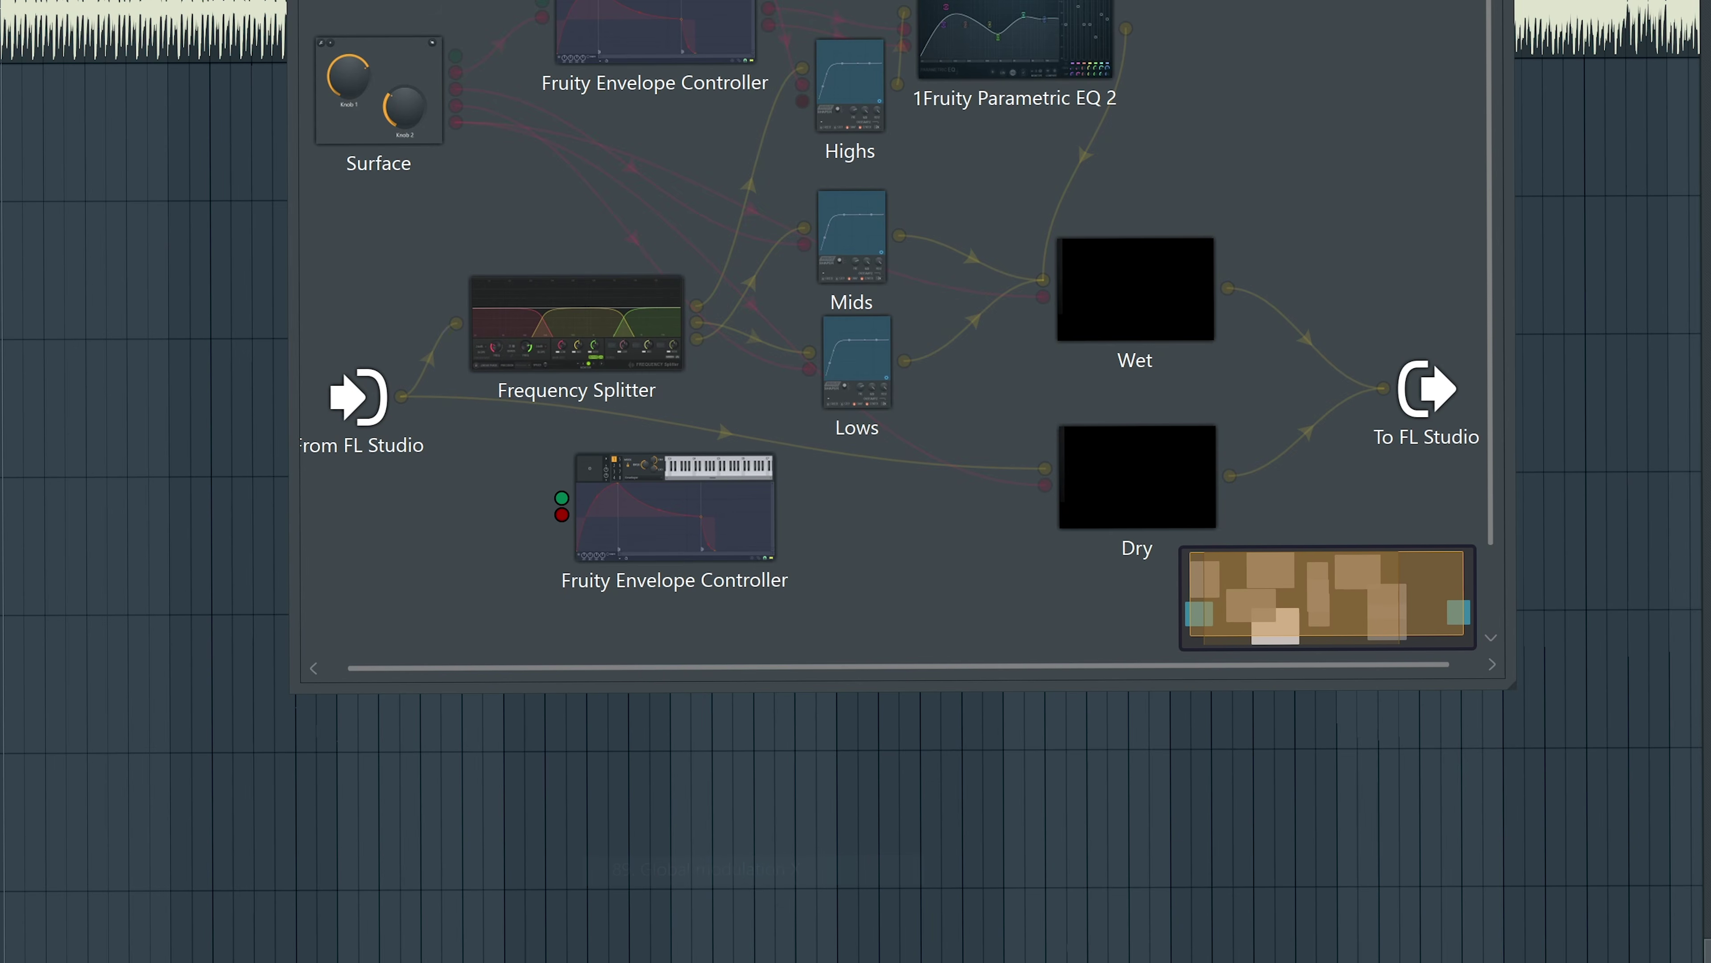
Step: Activate the copied controller's Articulator 1 output and wire the copy between the Surface's Bypass output and Wet's volume input
{"action": "right_click", "coordinate": [677, 535]}
{"action": "mouse_move", "coordinate": [745, 726]}
{"action": "mouse_move", "coordinate": [1062, 726]}
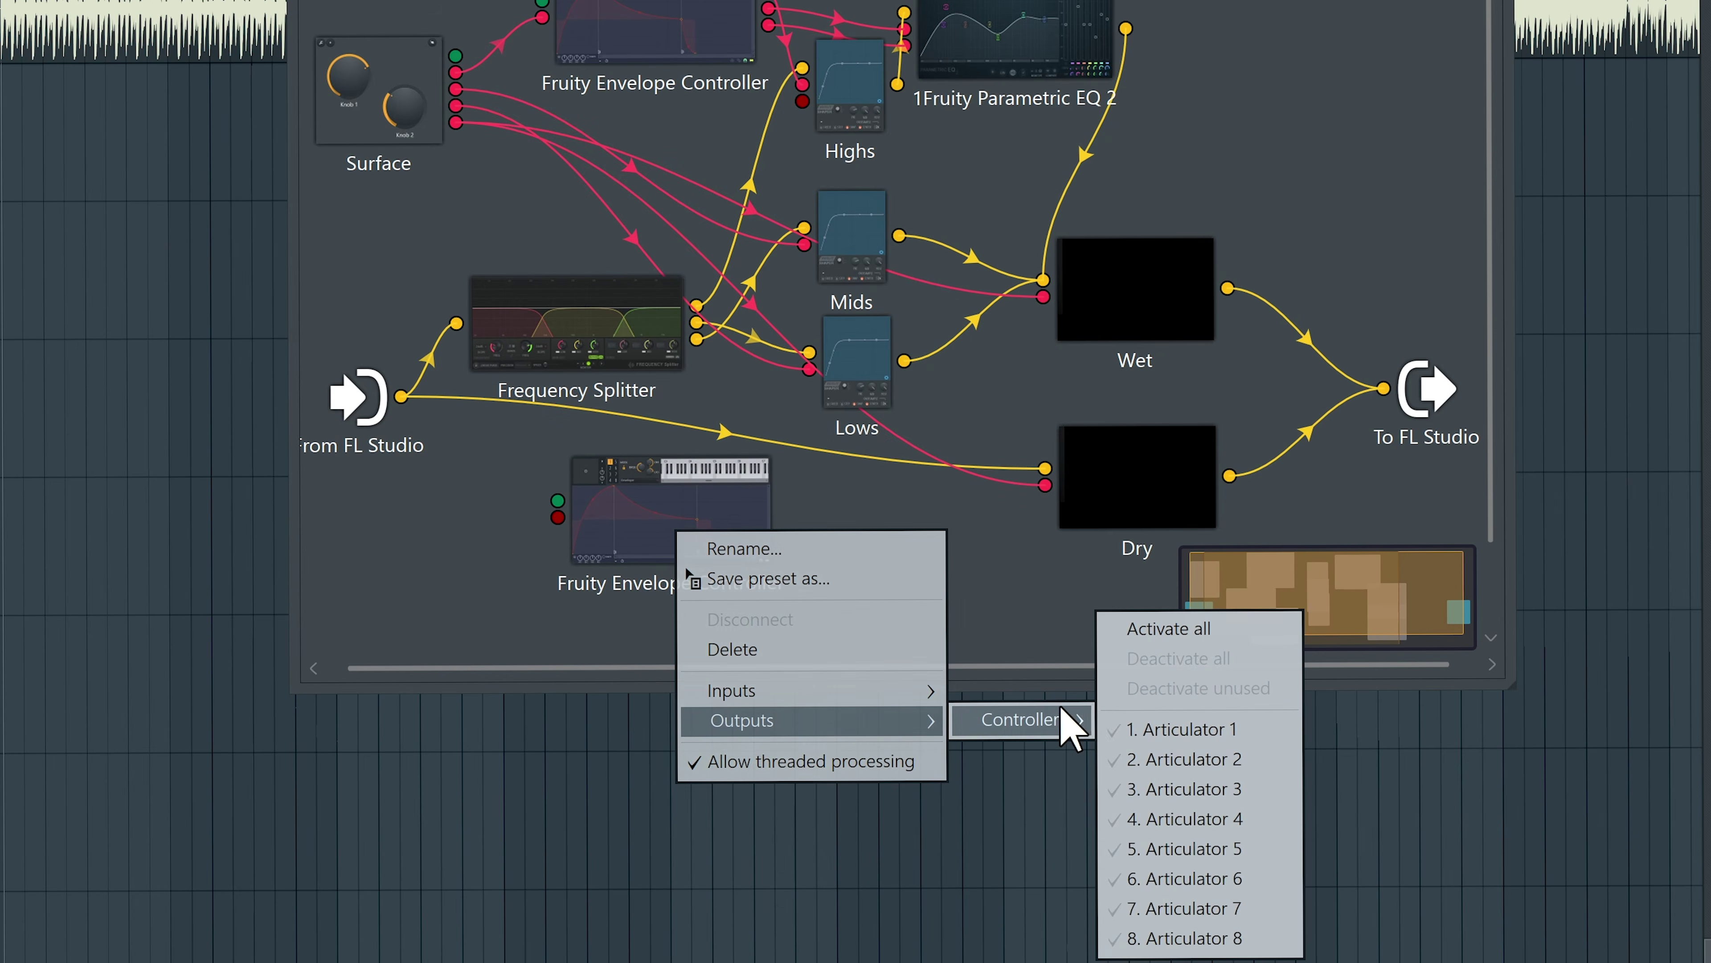
{"action": "left_click", "coordinate": [1193, 726]}
{"action": "left_click_drag", "start_coordinate": [456, 122], "coordinate": [537, 232]}
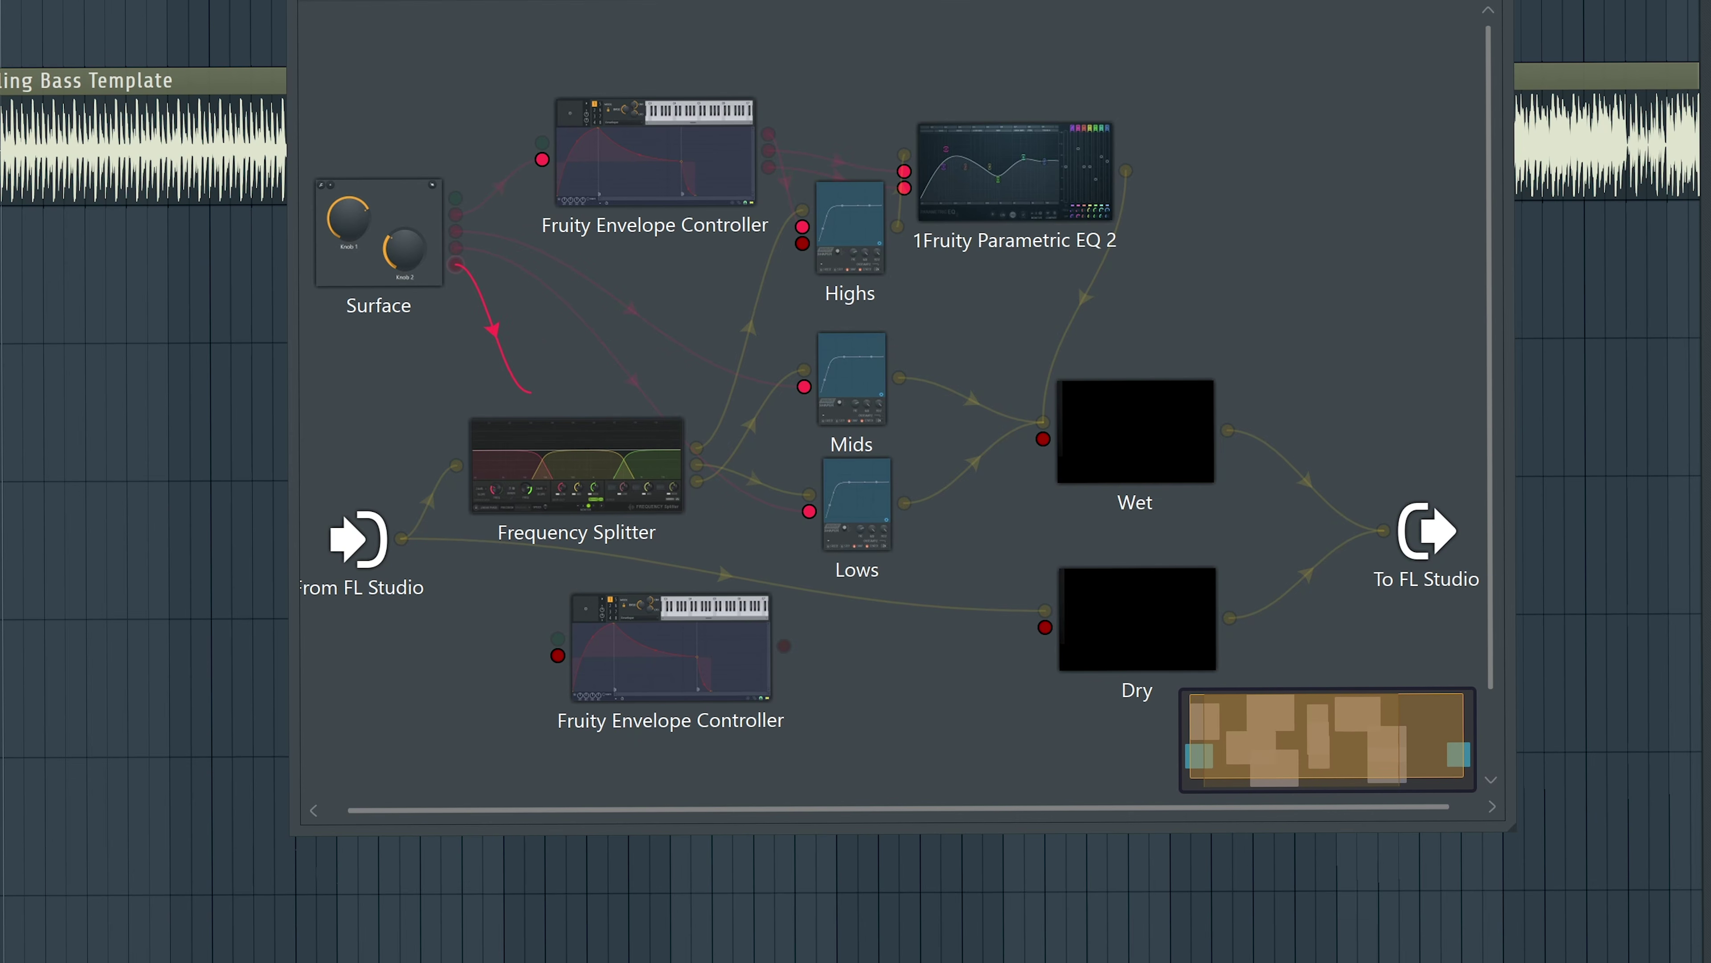
{"action": "left_click_drag", "start_coordinate": [537, 655], "coordinate": [558, 655]}
{"action": "left_click_drag", "start_coordinate": [784, 648], "coordinate": [934, 519]}
{"action": "left_click_drag", "start_coordinate": [1025, 461], "coordinate": [1041, 445]}
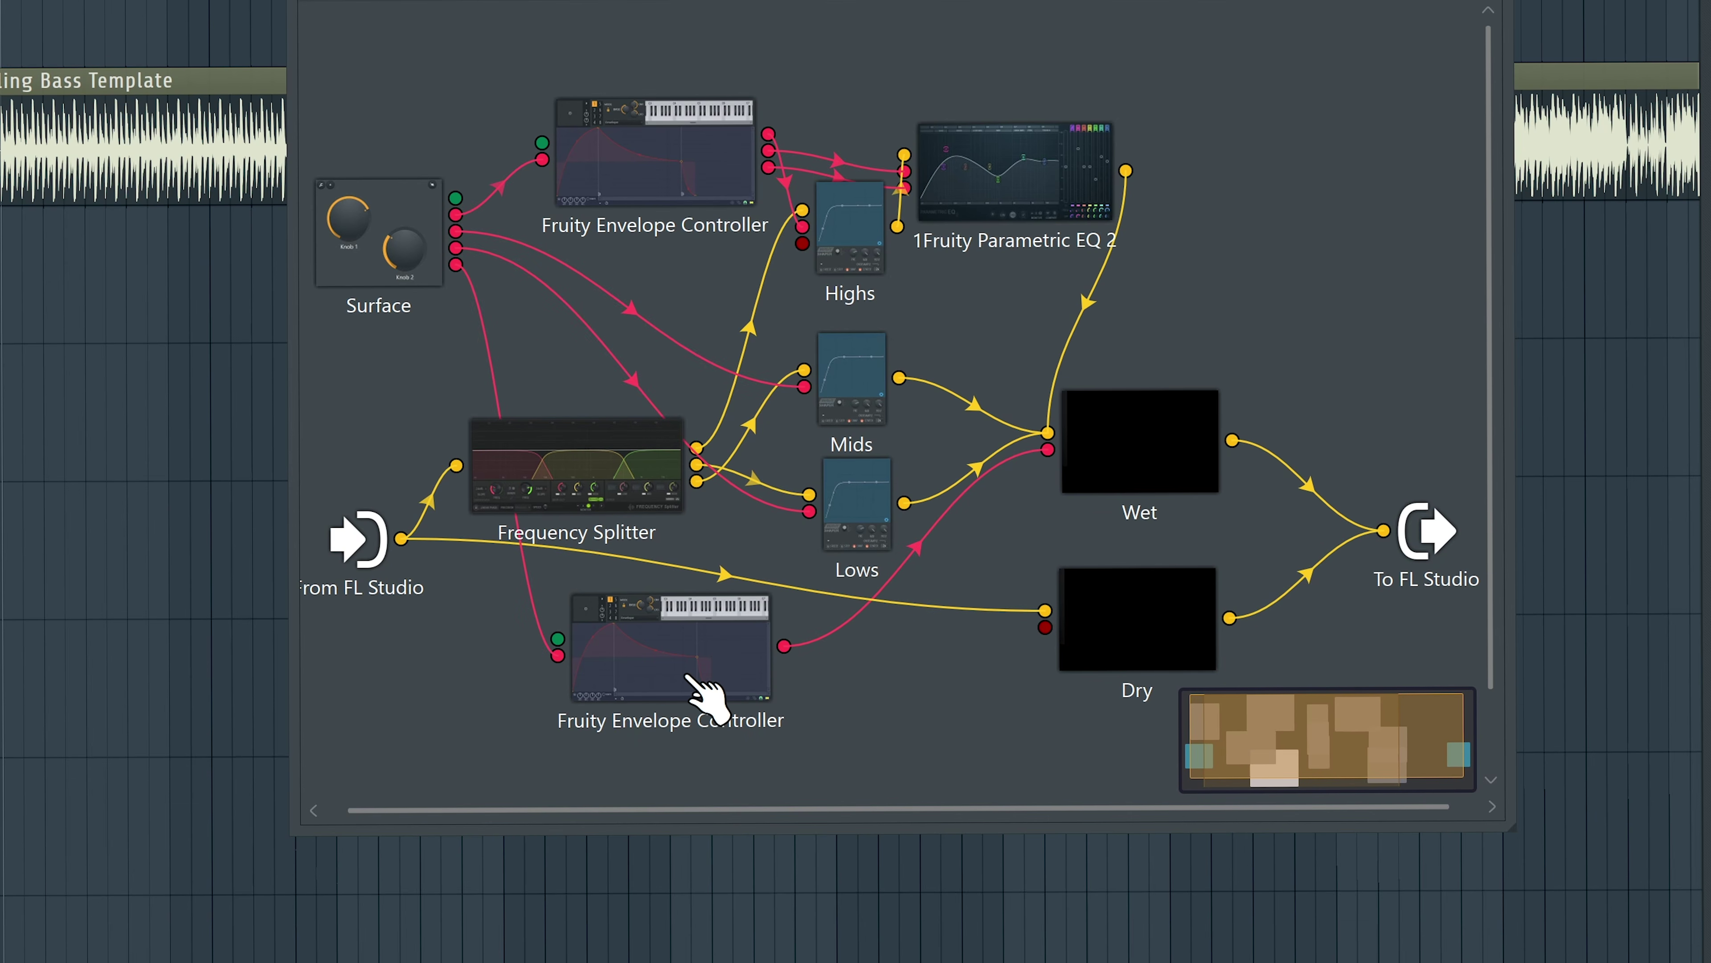
Step: Shape the lower Envelope Controller's Articulator 1 curve to fall from 0.0 dB Wet volume with Bypass off to silence with it on
{"action": "double_click", "coordinate": [689, 678]}
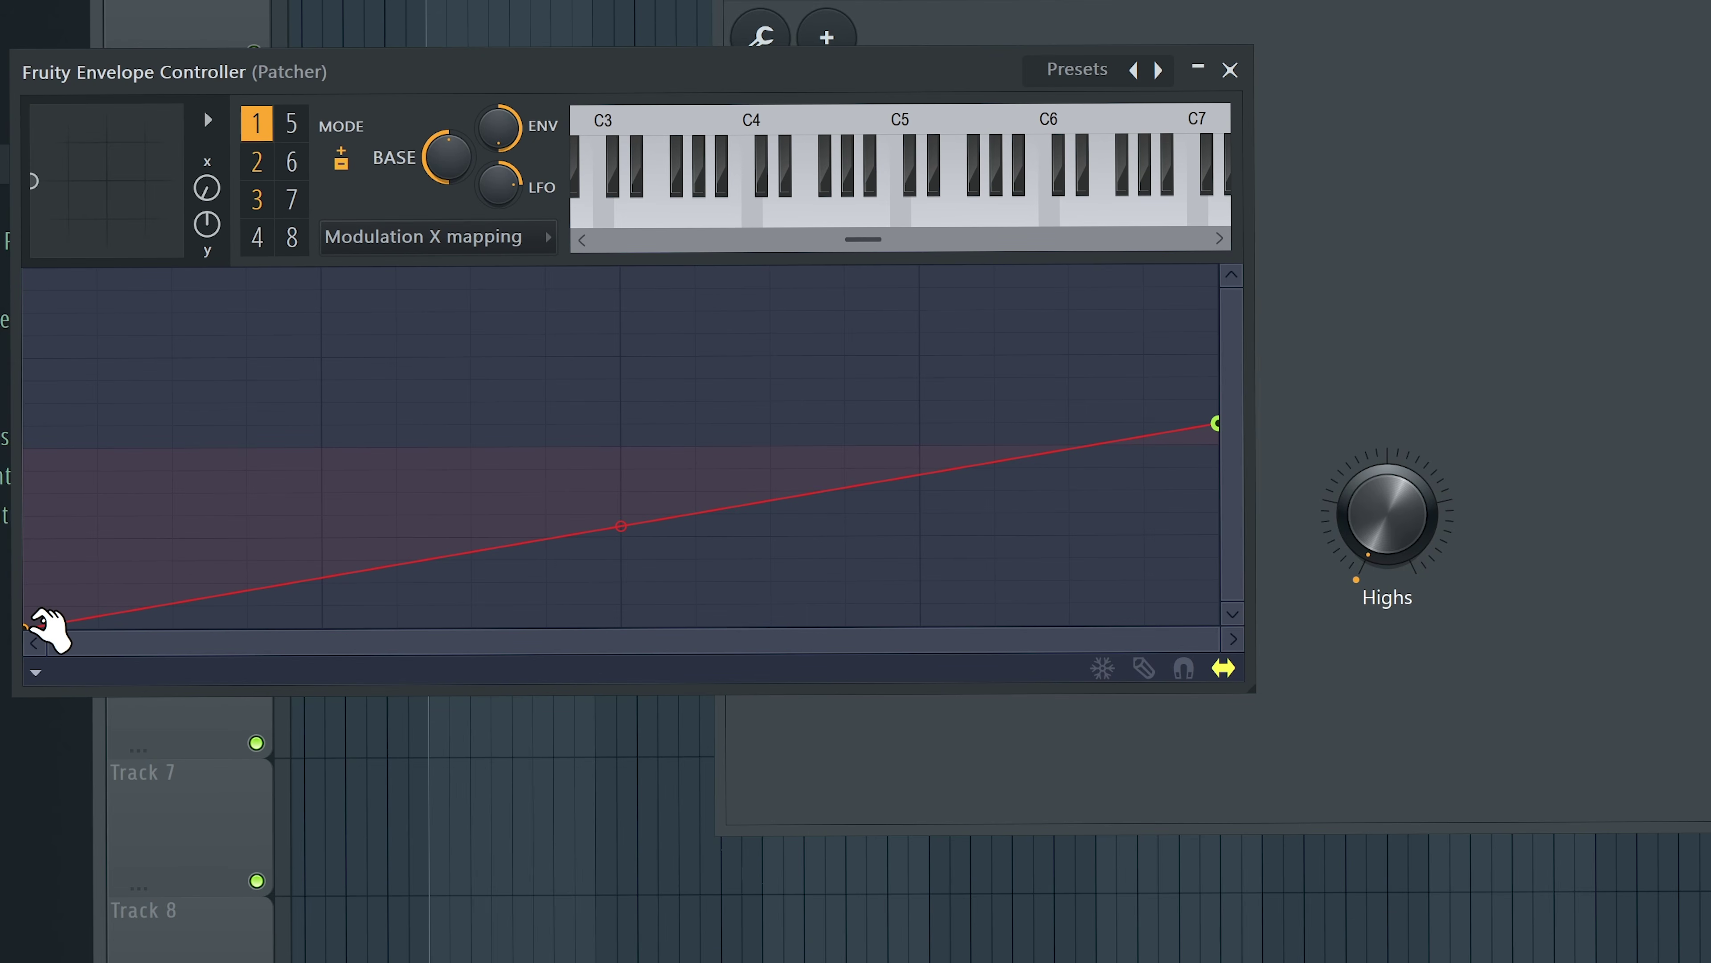
{"action": "left_click_drag", "start_coordinate": [33, 622], "coordinate": [30, 299]}
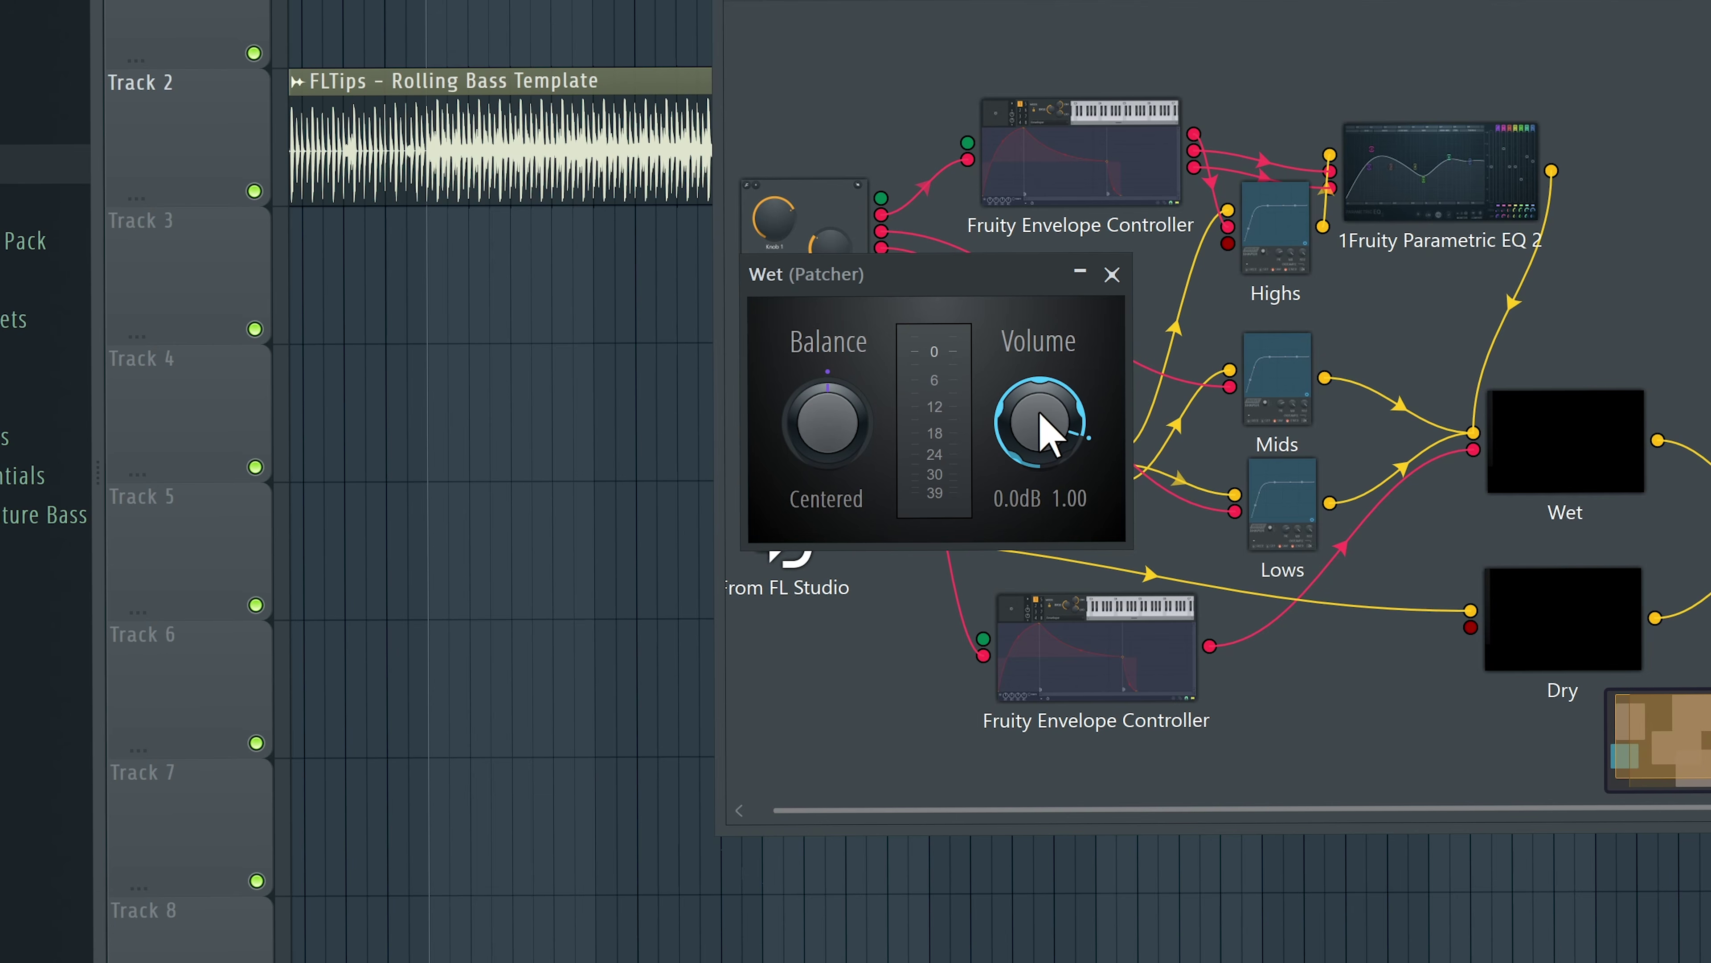
{"action": "left_click", "coordinate": [1081, 672]}
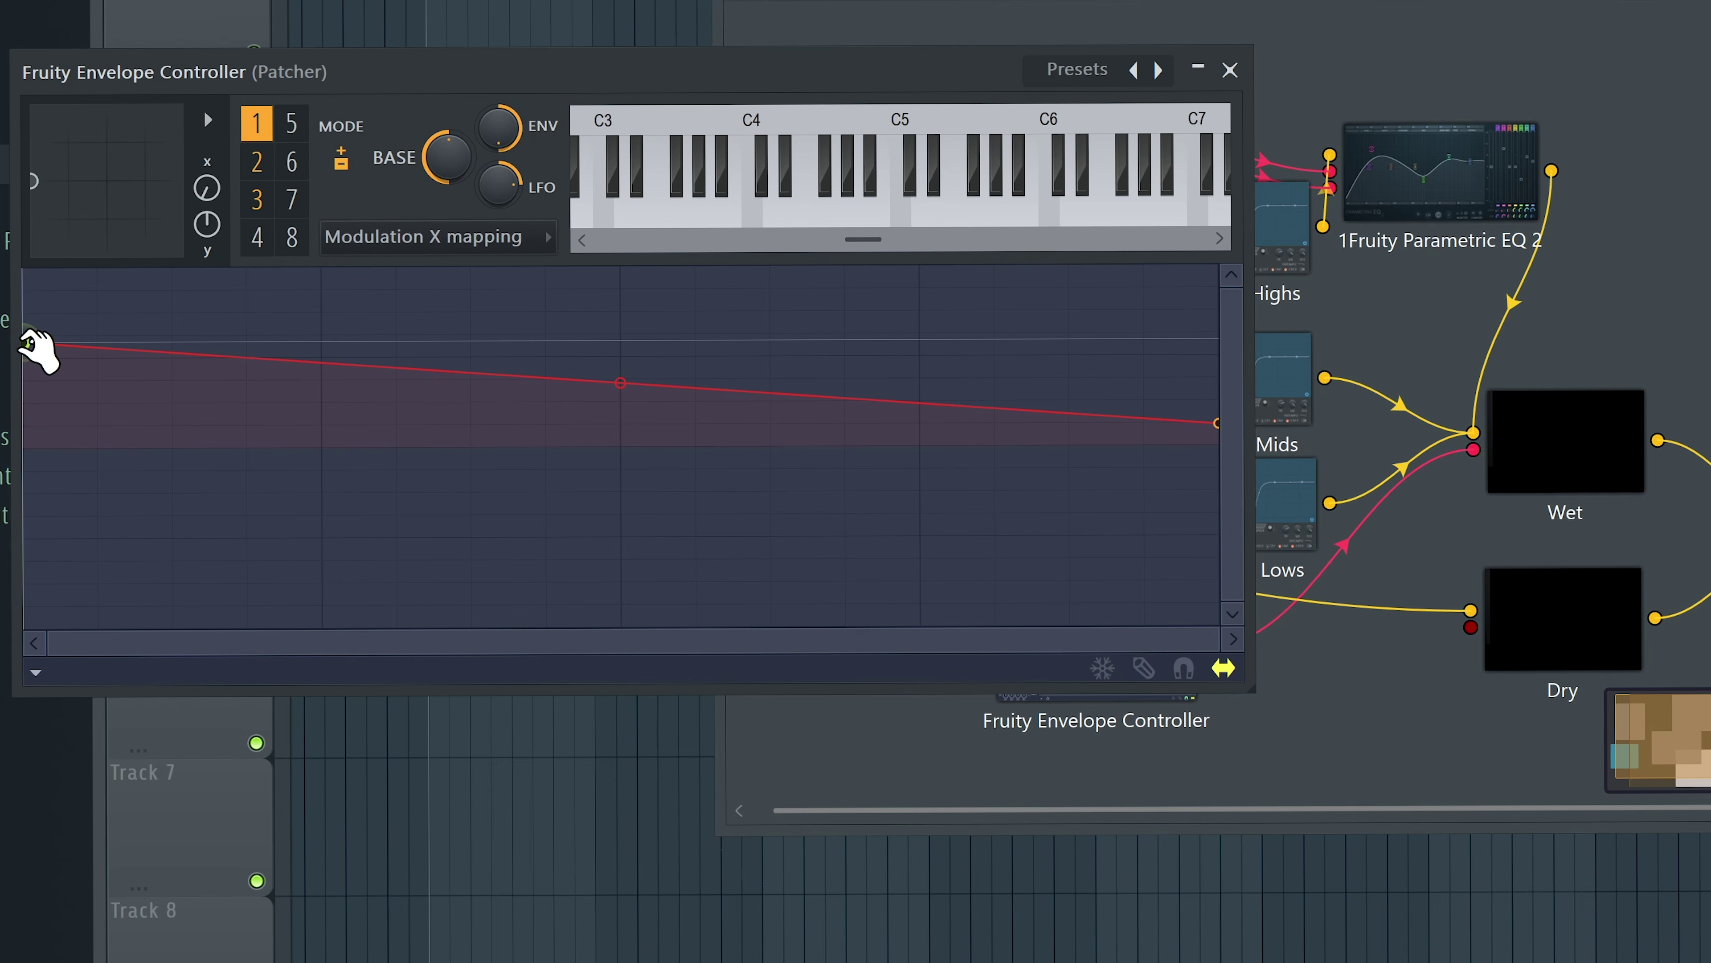
{"action": "left_click_drag", "start_coordinate": [1218, 424], "coordinate": [1217, 611]}
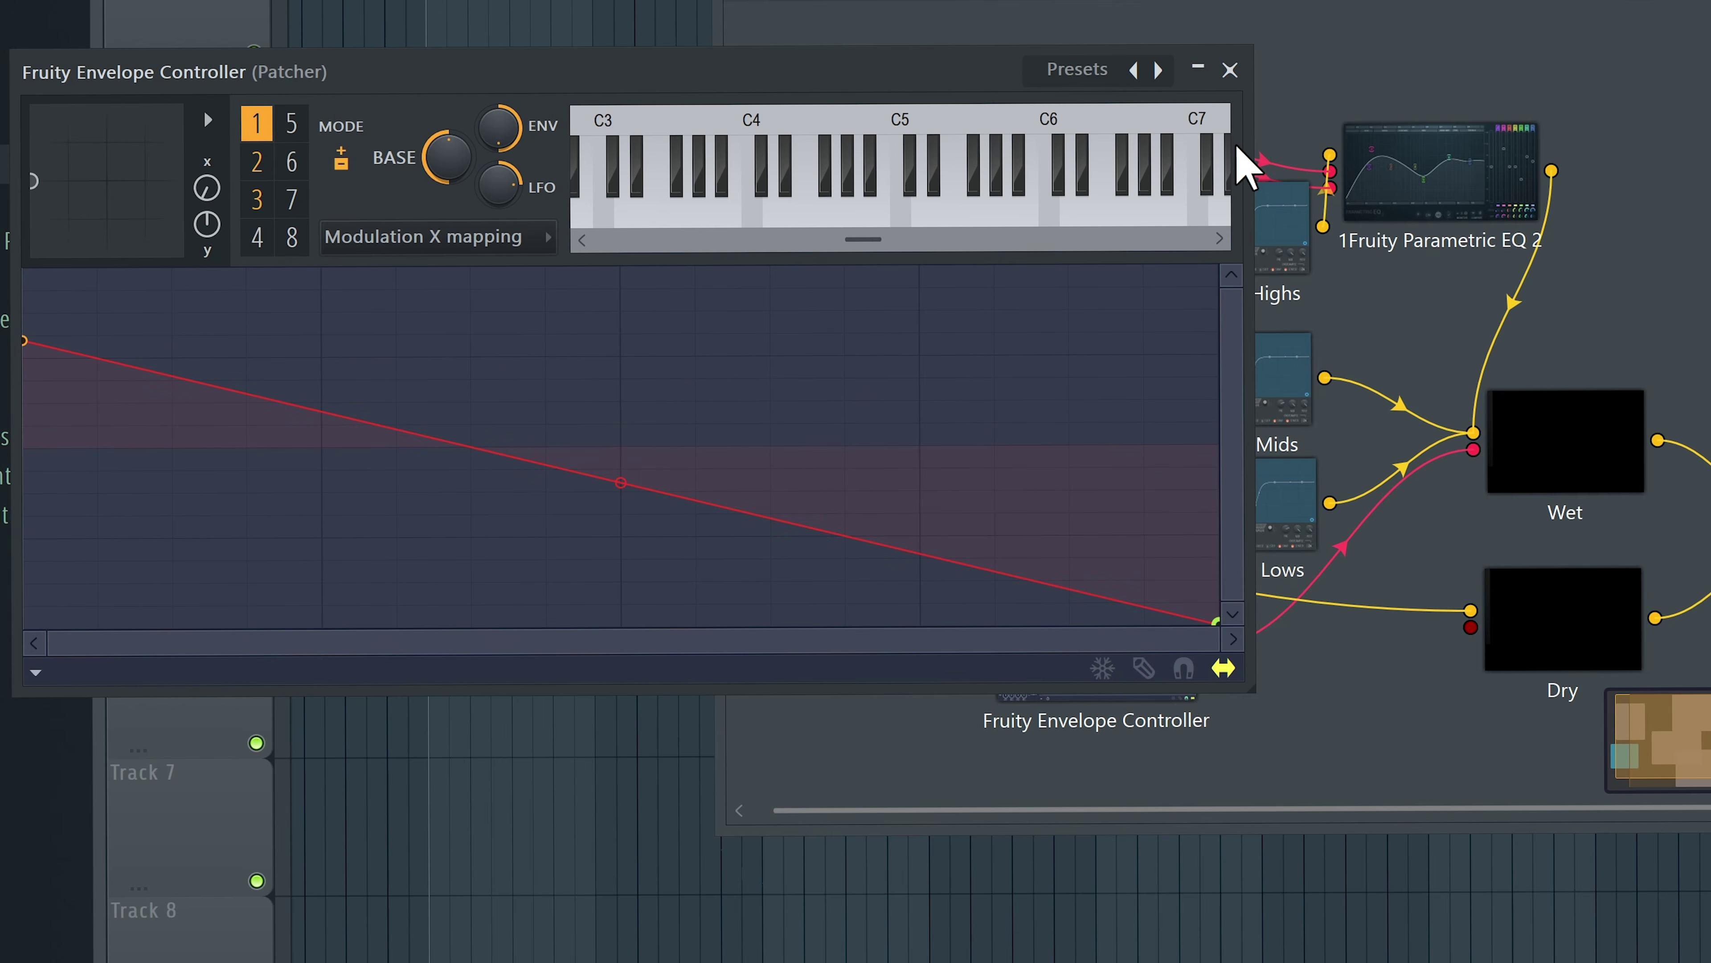
{"action": "left_click", "coordinate": [1230, 70]}
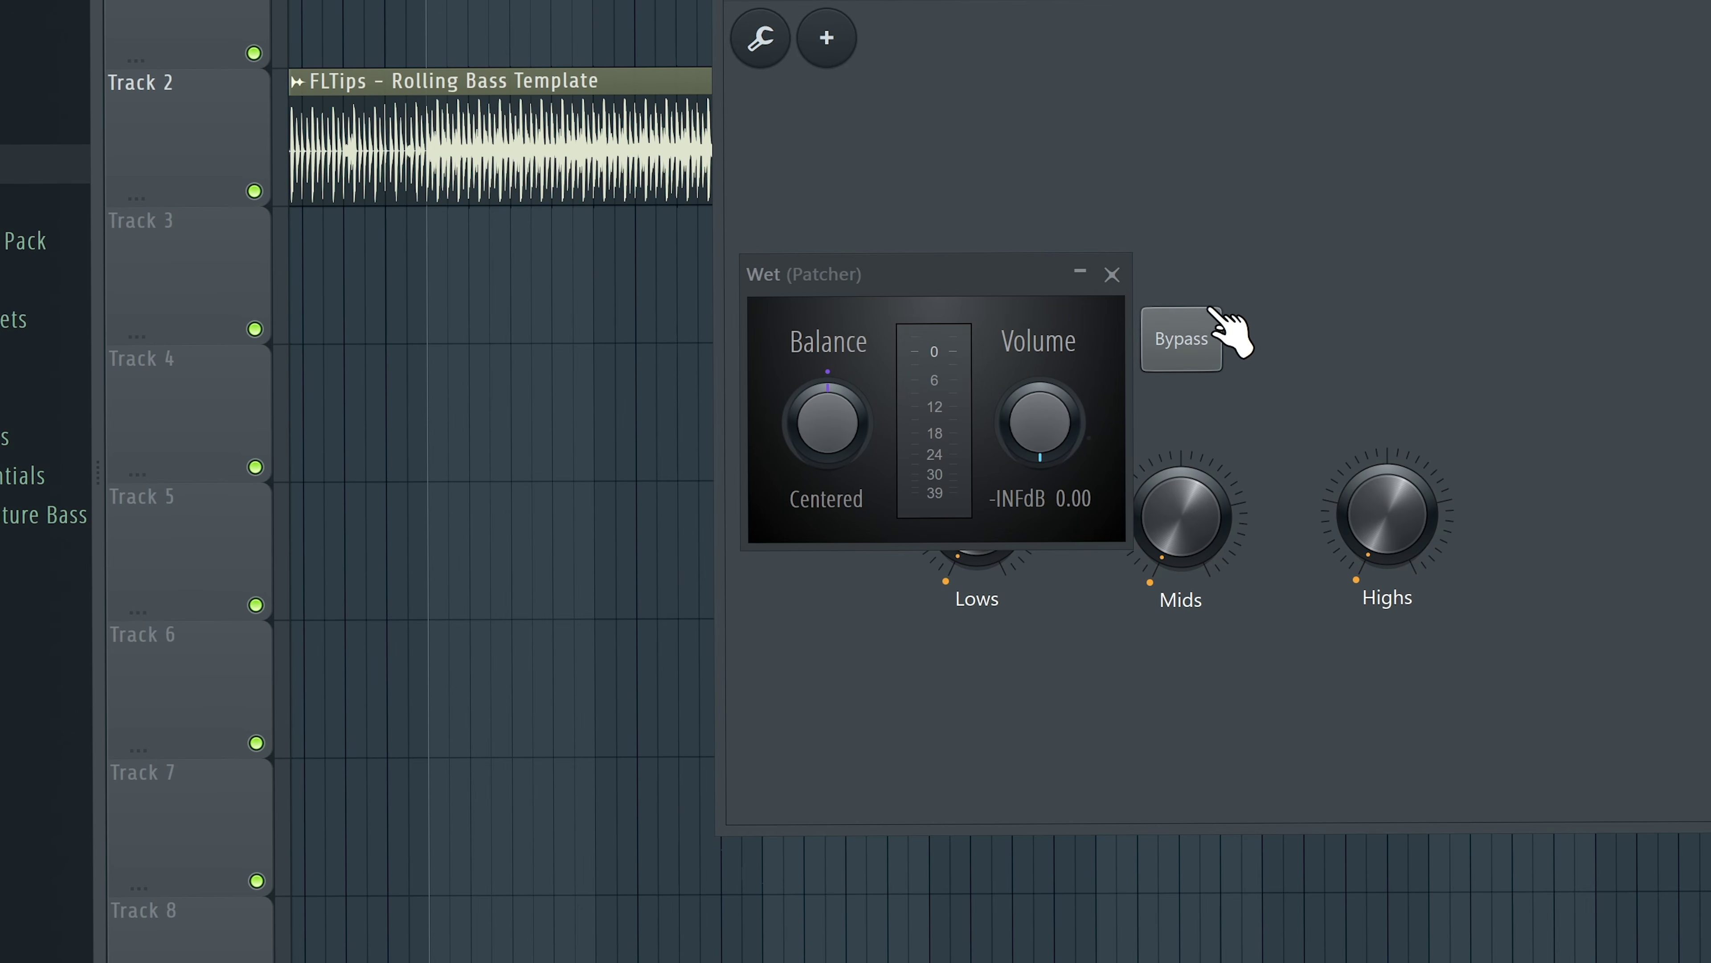
Step: Activate another articulator output on the lower Envelope Controller for driving the Dry volume
{"action": "left_click", "coordinate": [819, 1]}
{"action": "left_click", "coordinate": [907, 1]}
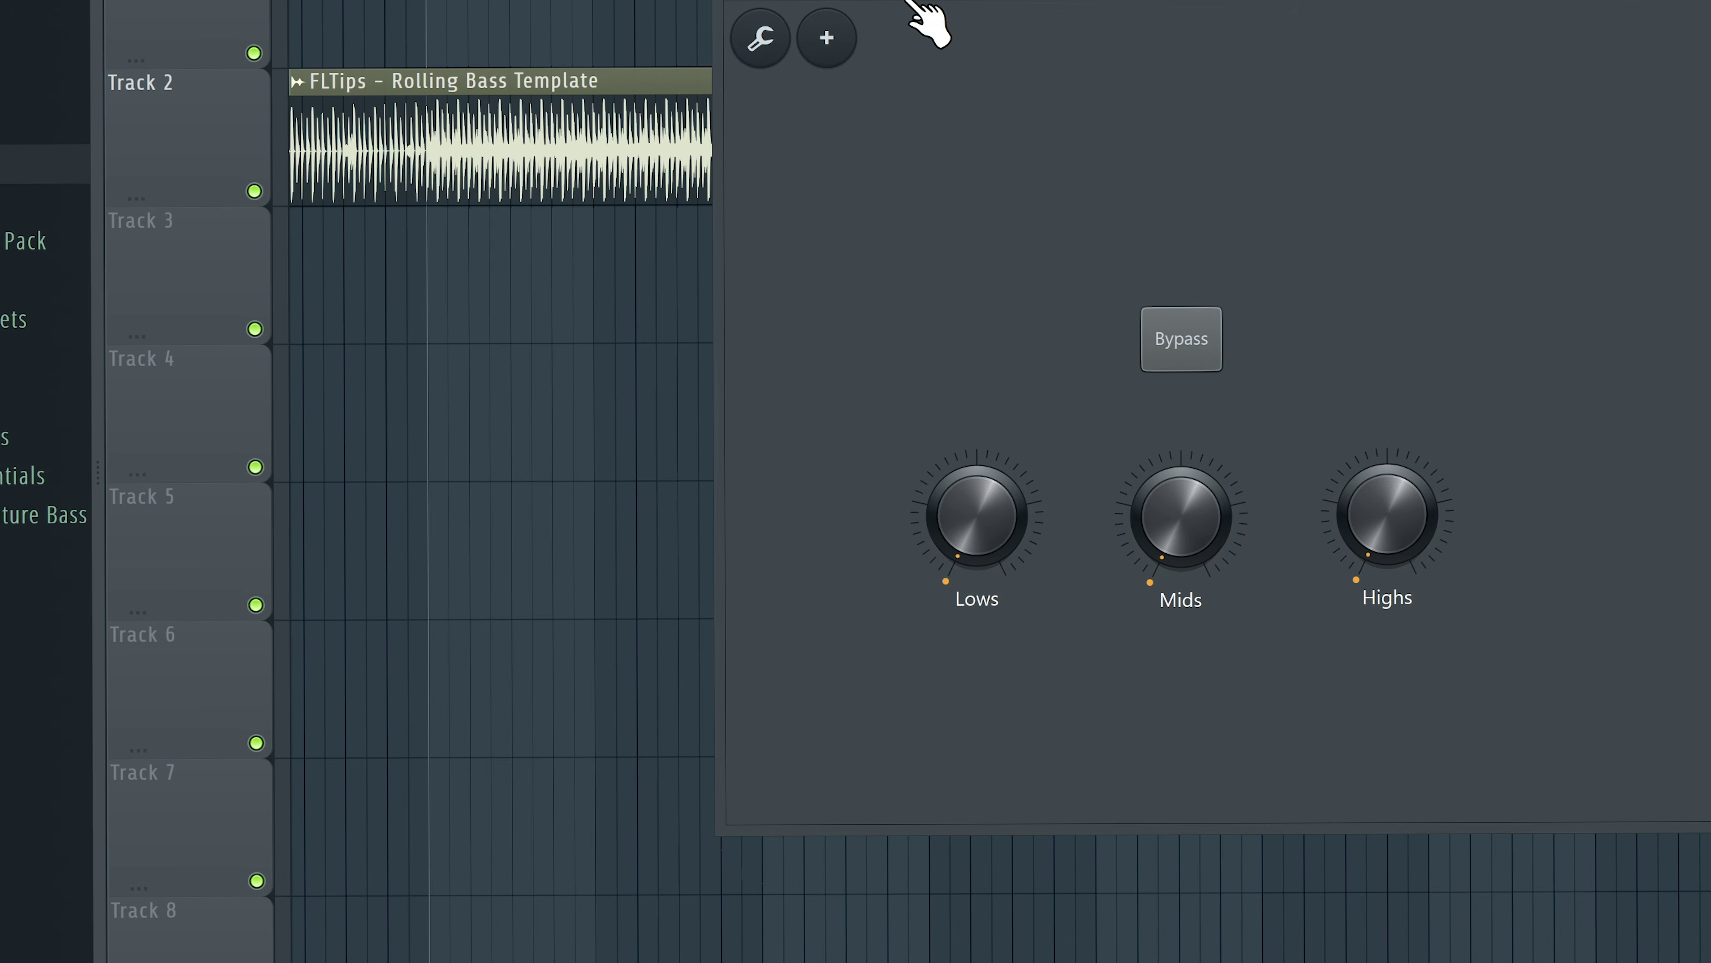
{"action": "left_click", "coordinate": [869, 4]}
{"action": "left_click", "coordinate": [1564, 606]}
{"action": "left_click", "coordinate": [1064, 274]}
{"action": "right_click", "coordinate": [1157, 707]}
{"action": "mouse_move", "coordinate": [1326, 911]}
{"action": "mouse_move", "coordinate": [1536, 896]}
{"action": "left_click", "coordinate": [1644, 900]}
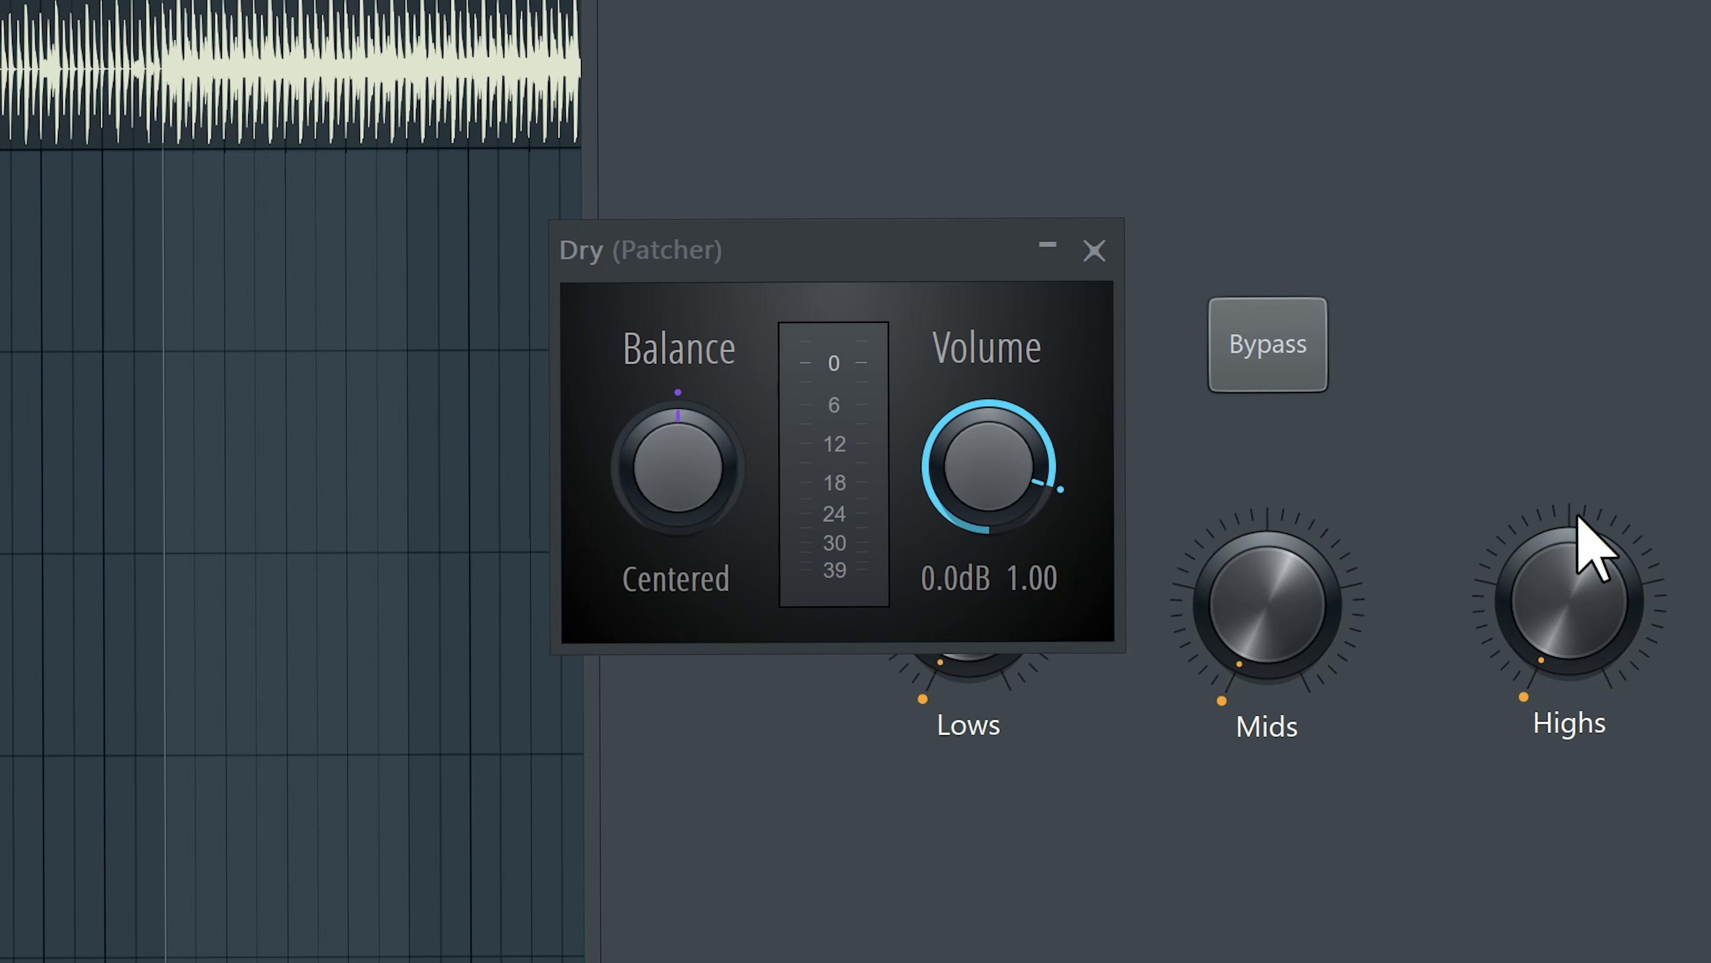
Step: Toggle Bypass to check the Dry volume's response, and move the Dry window clear of the Surface knobs
{"action": "left_click", "coordinate": [1321, 361]}
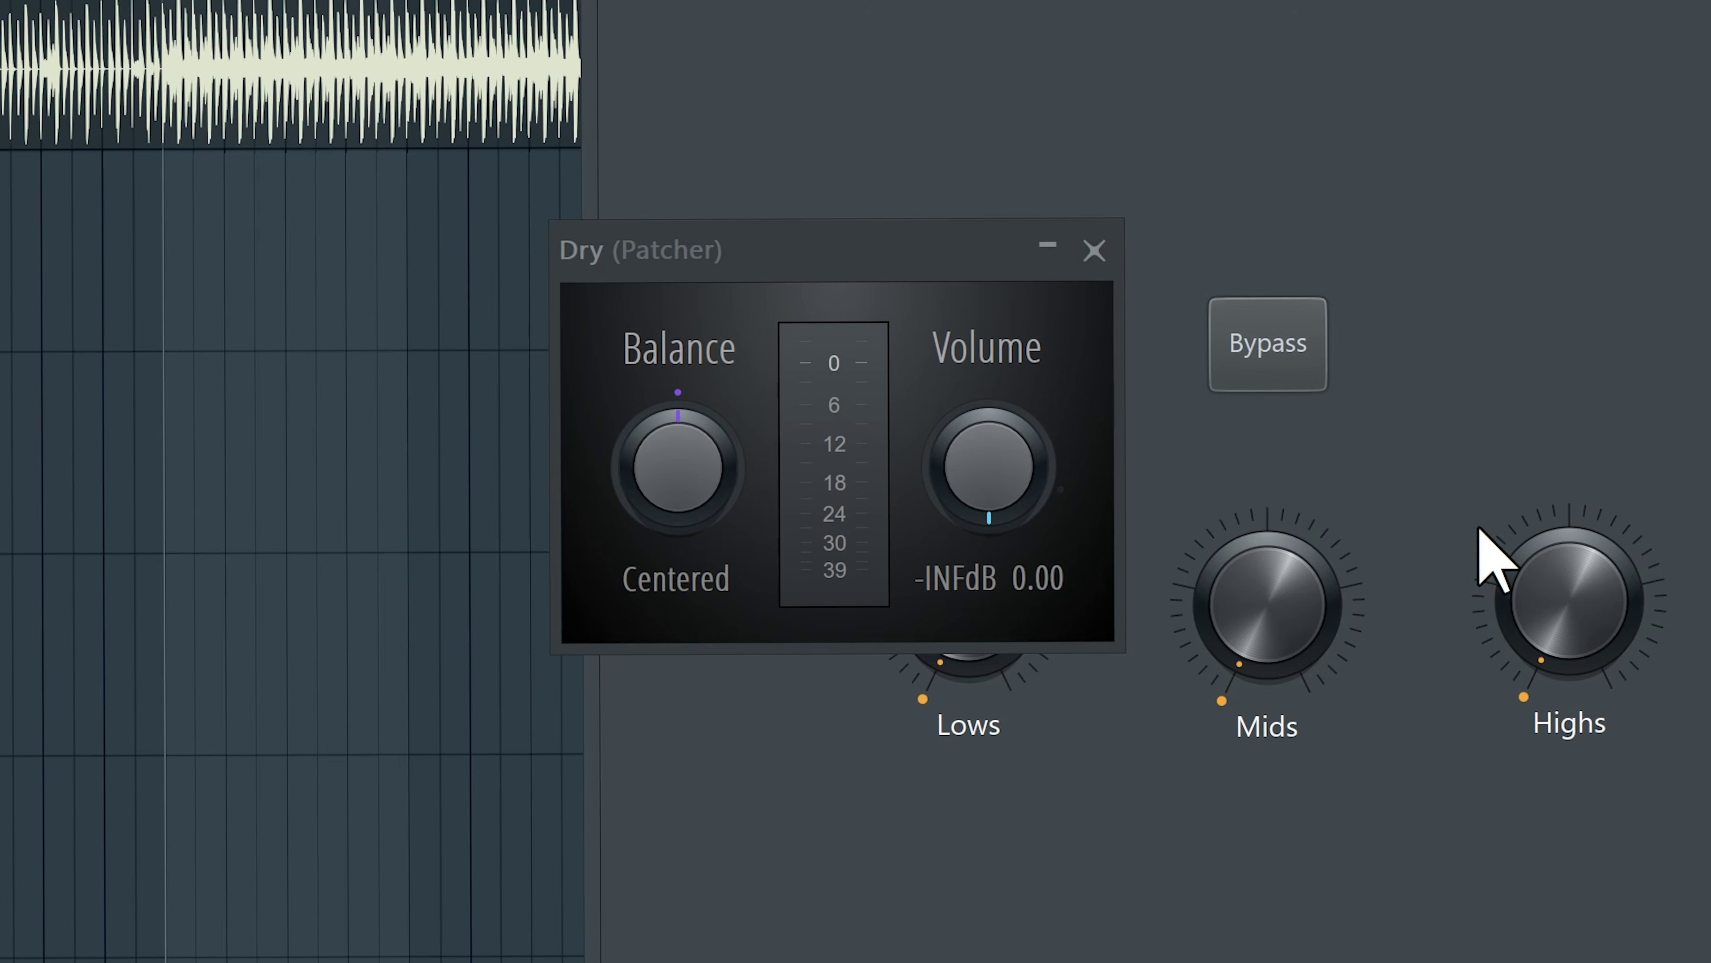
{"action": "left_click", "coordinate": [1319, 358]}
{"action": "left_click_drag", "start_coordinate": [869, 239], "coordinate": [340, 200]}
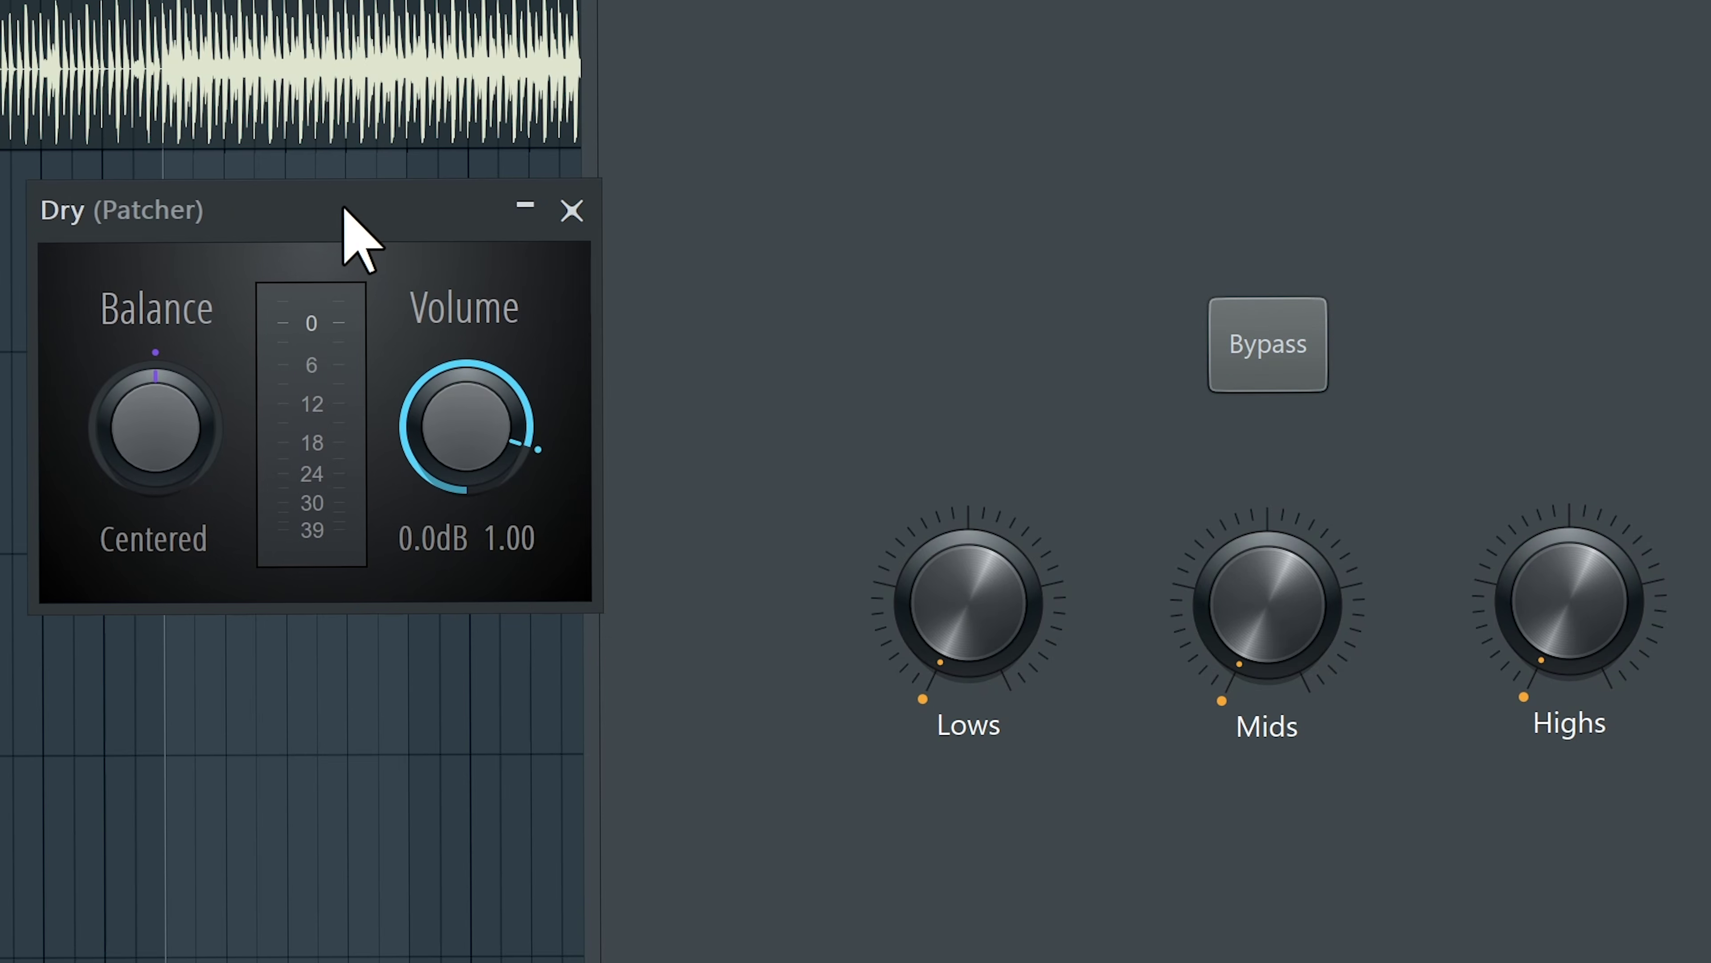
Step: Play the track, turn up the Mids and Highs knobs, and toggle Bypass to compare the dry and distorted sound
{"action": "key", "text": "space"}
{"action": "left_click_drag", "start_coordinate": [1267, 600], "coordinate": [1266, 532]}
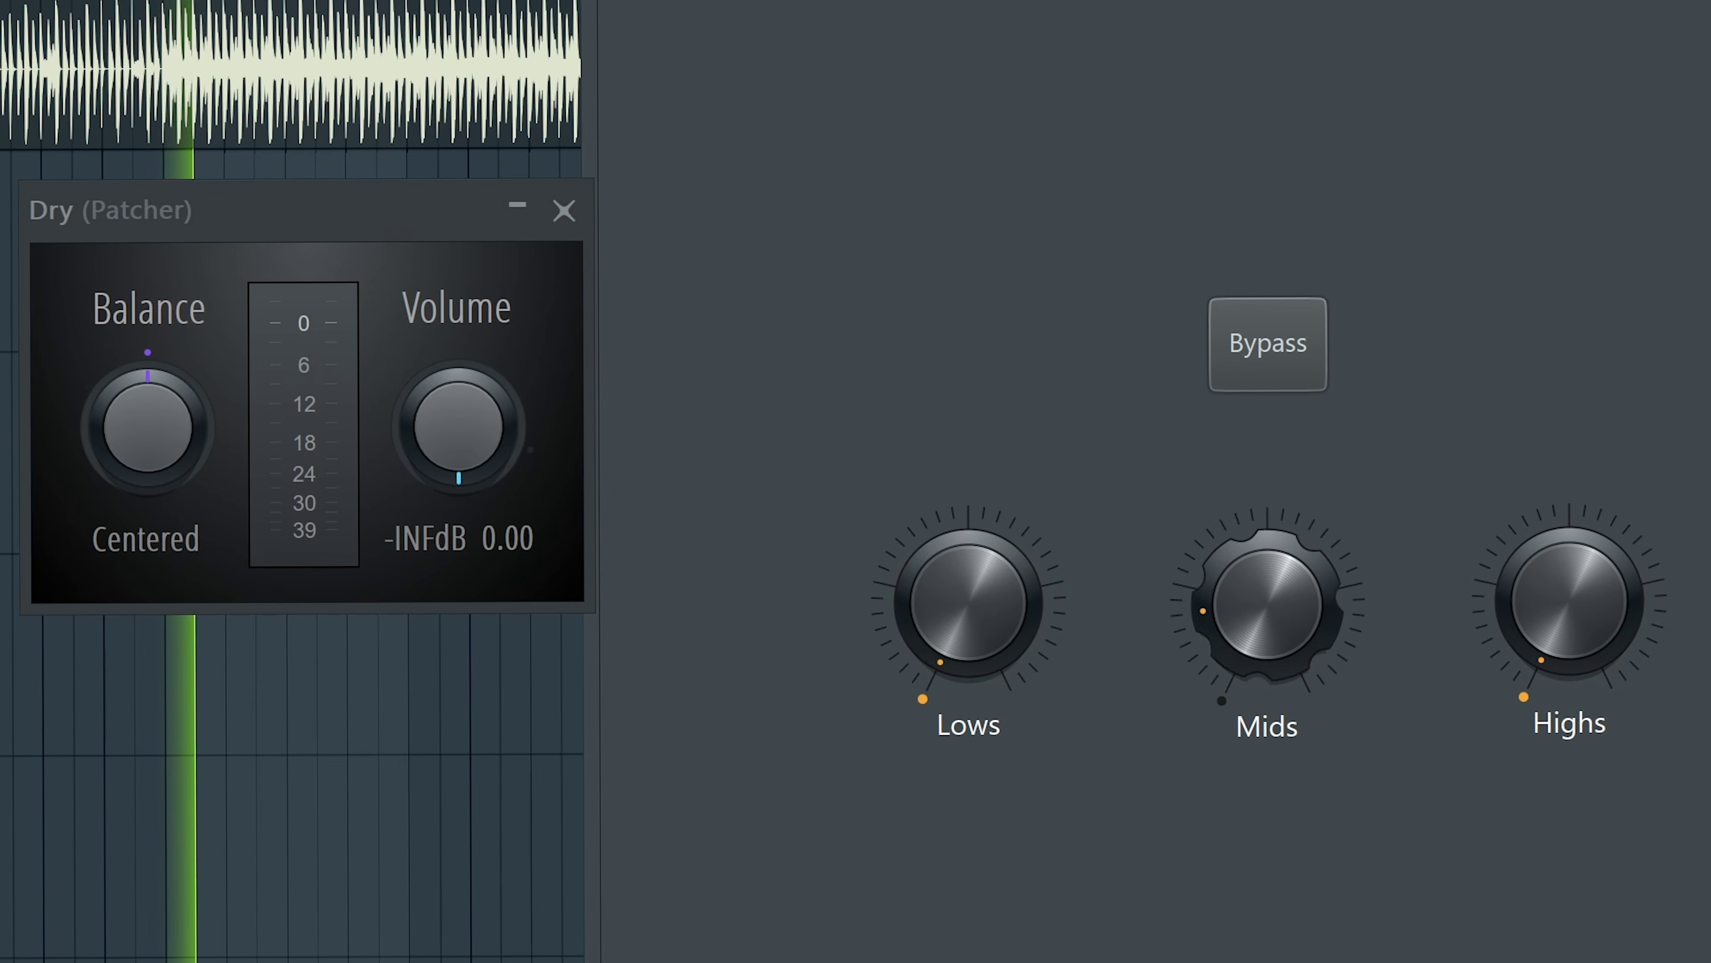
{"action": "left_click_drag", "start_coordinate": [1621, 667], "coordinate": [1566, 543]}
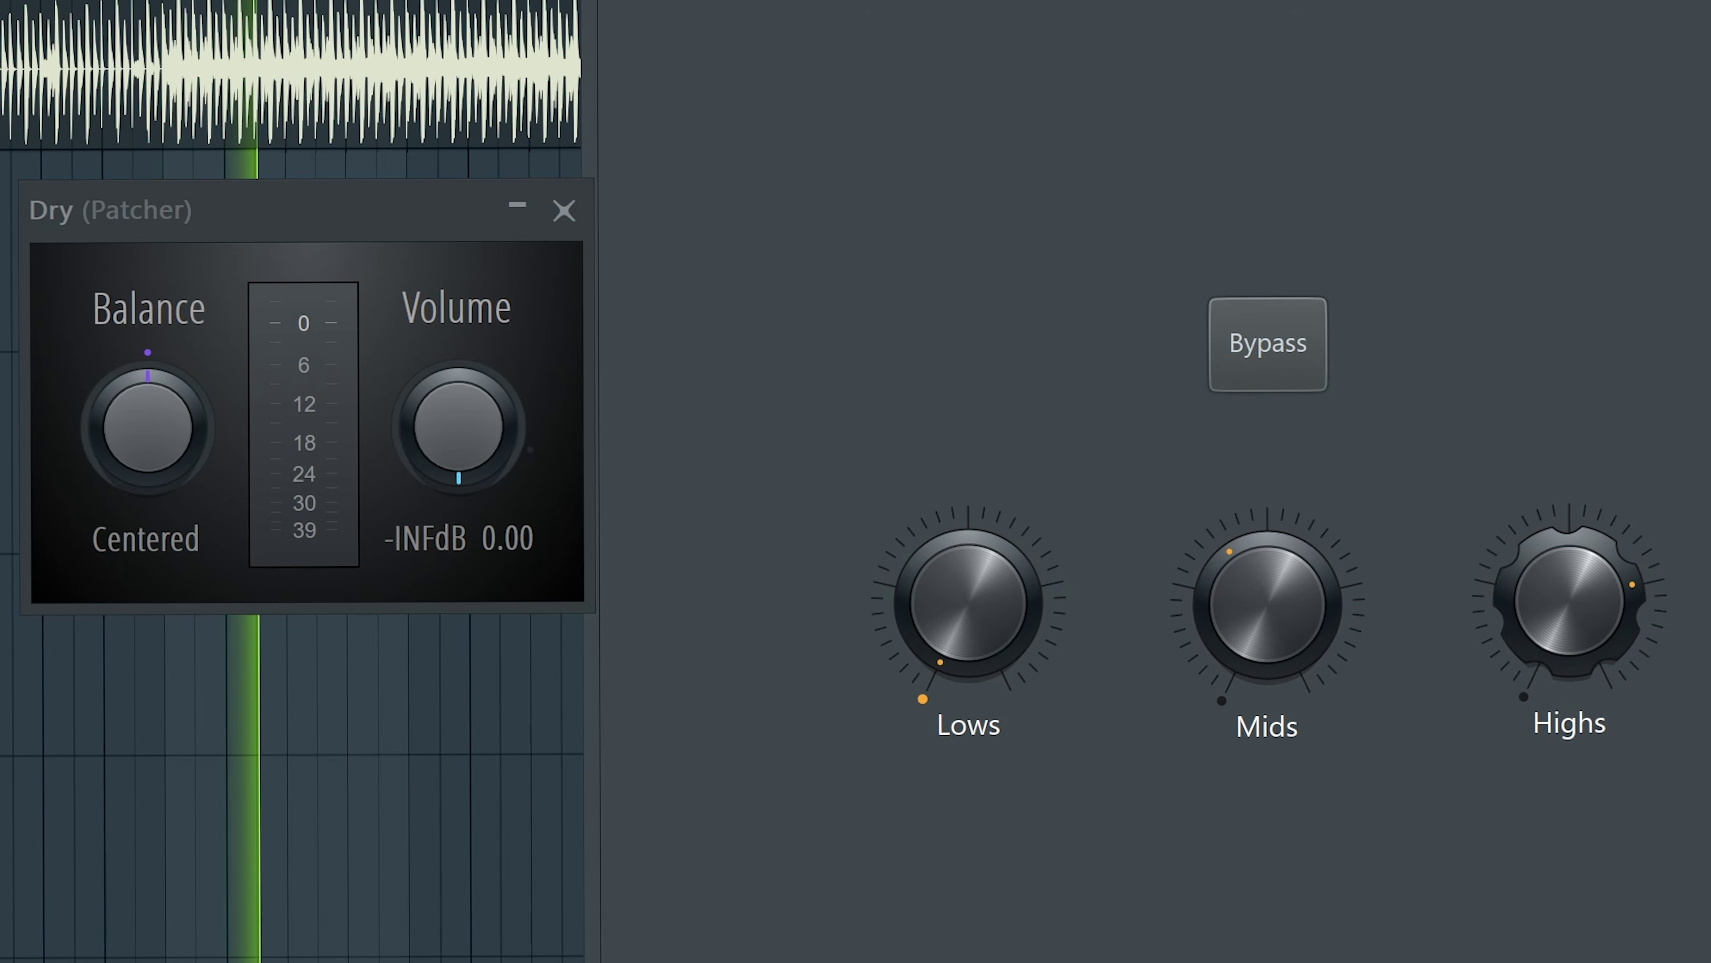
{"action": "left_click_drag", "start_coordinate": [1236, 637], "coordinate": [1231, 669]}
{"action": "left_click_drag", "start_coordinate": [1568, 583], "coordinate": [1567, 611]}
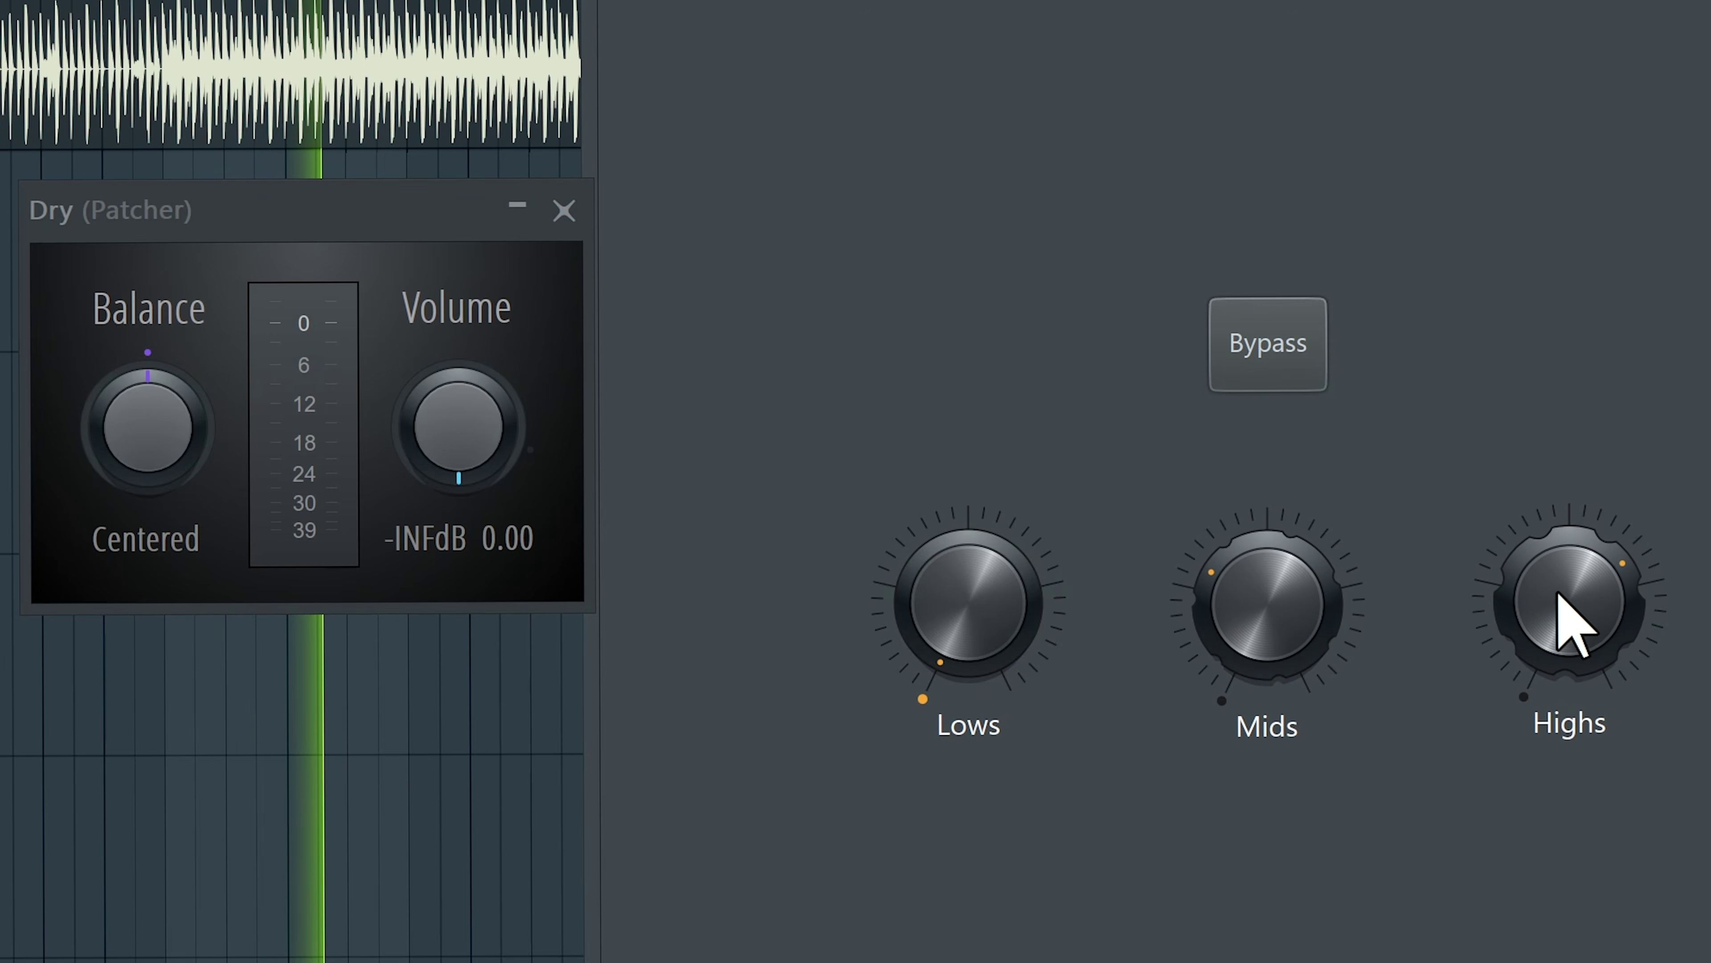
{"action": "left_click", "coordinate": [1306, 352]}
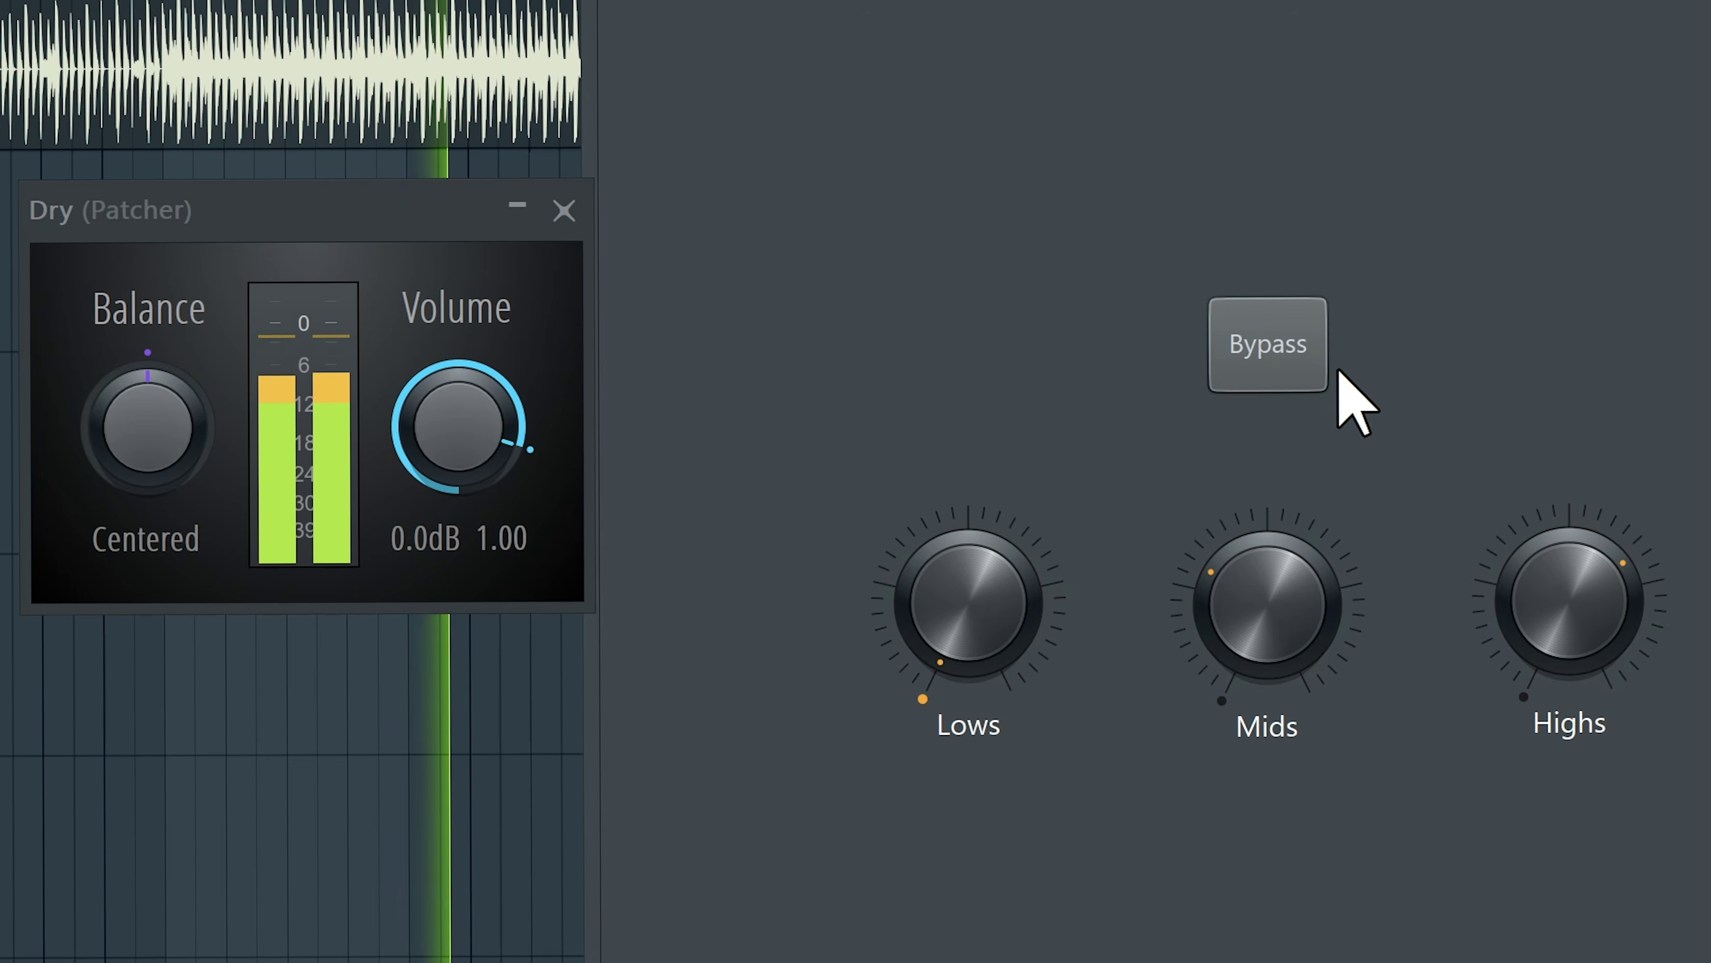
Step: Toggle Bypass again during playback to check how the Dry volume switches between full level and silence
{"action": "left_click", "coordinate": [1310, 358]}
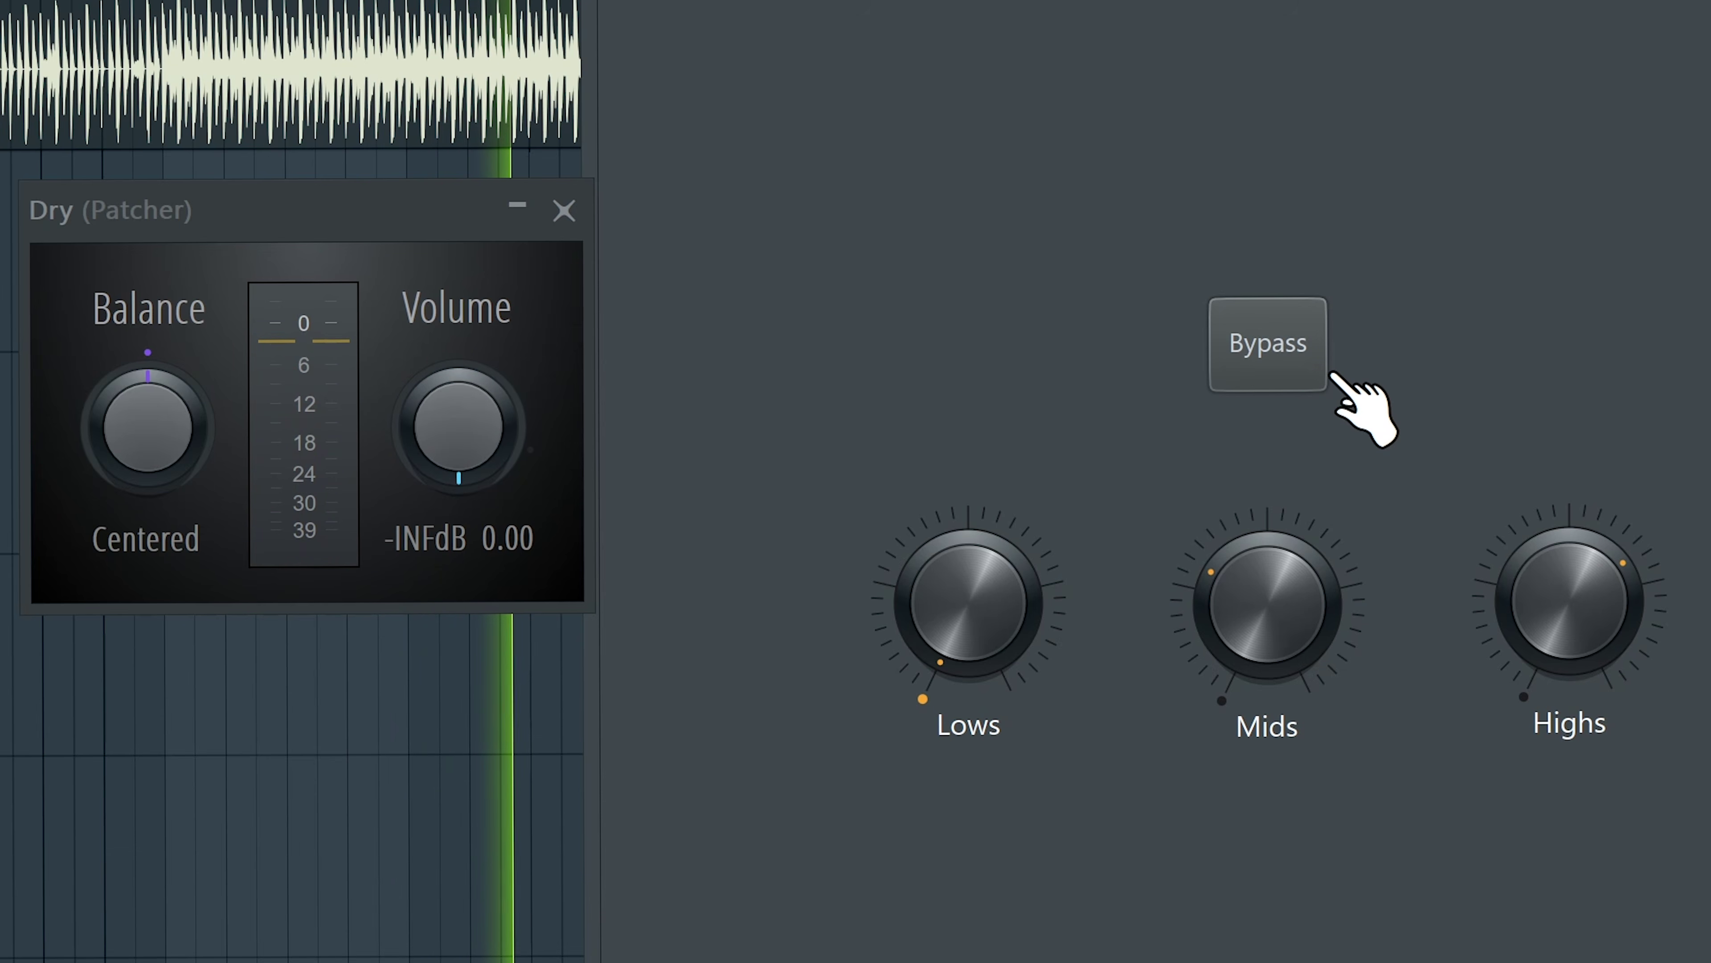
{"action": "left_click", "coordinate": [1333, 375]}
{"action": "left_click", "coordinate": [1317, 369]}
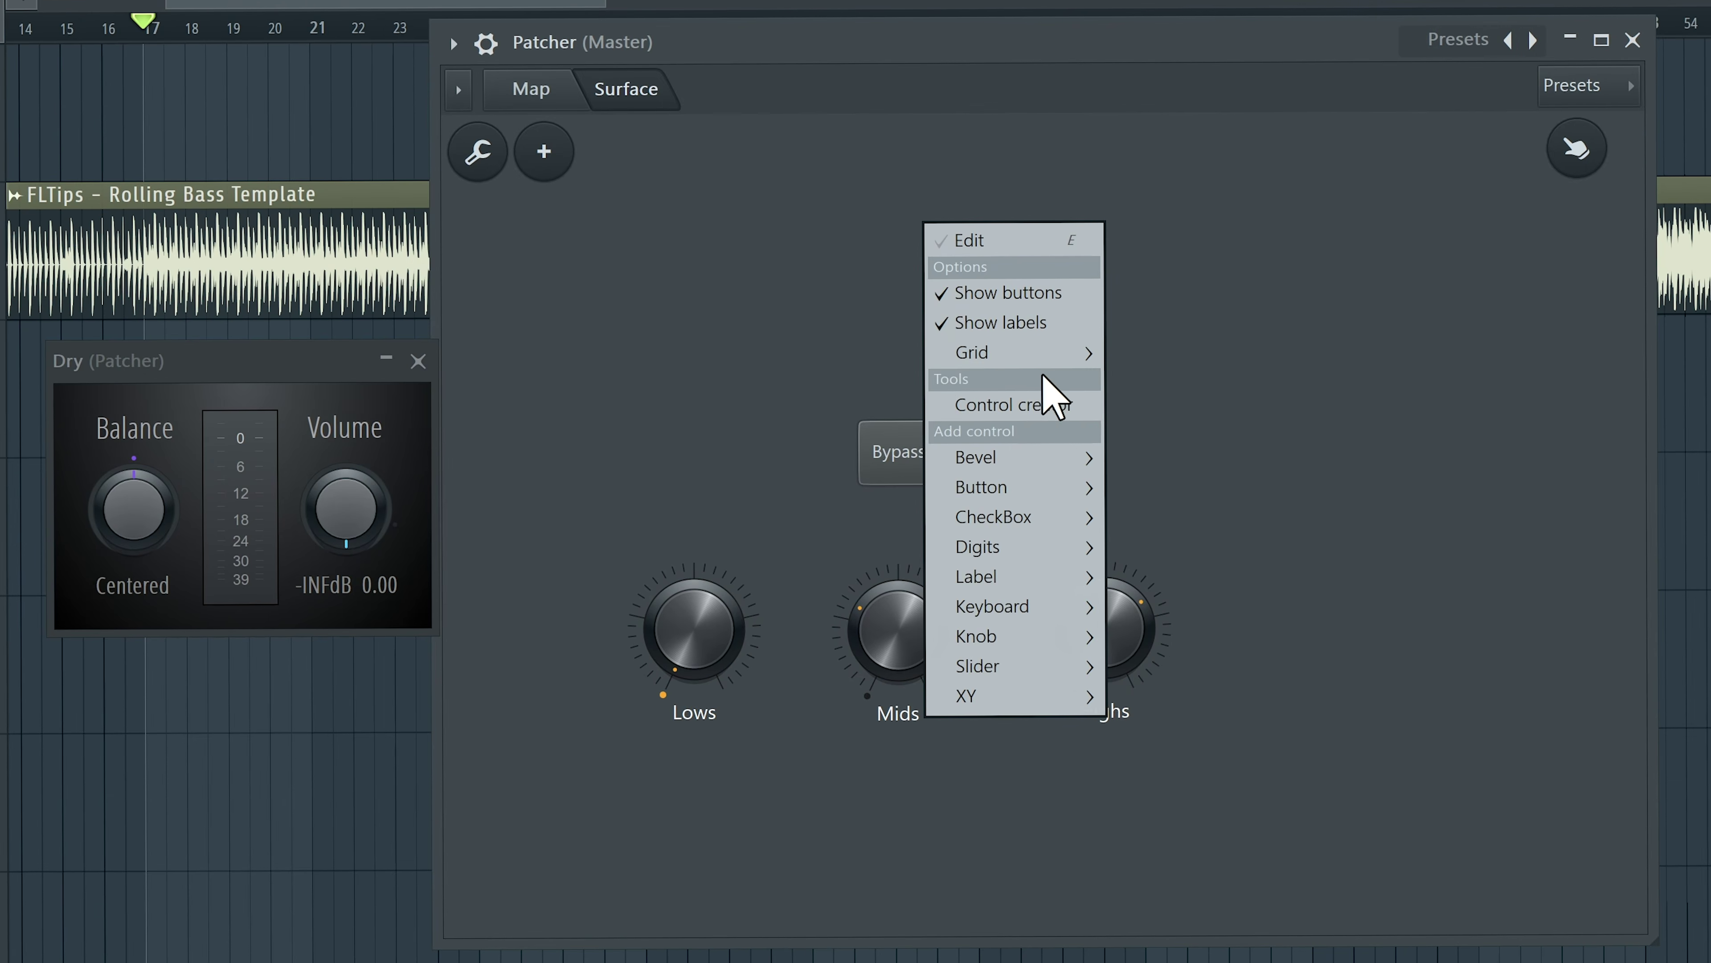
Step: Open the Control Creator from the Surface and randomize the knob design repeatedly to generate new looks
{"action": "left_click", "coordinate": [1094, 413]}
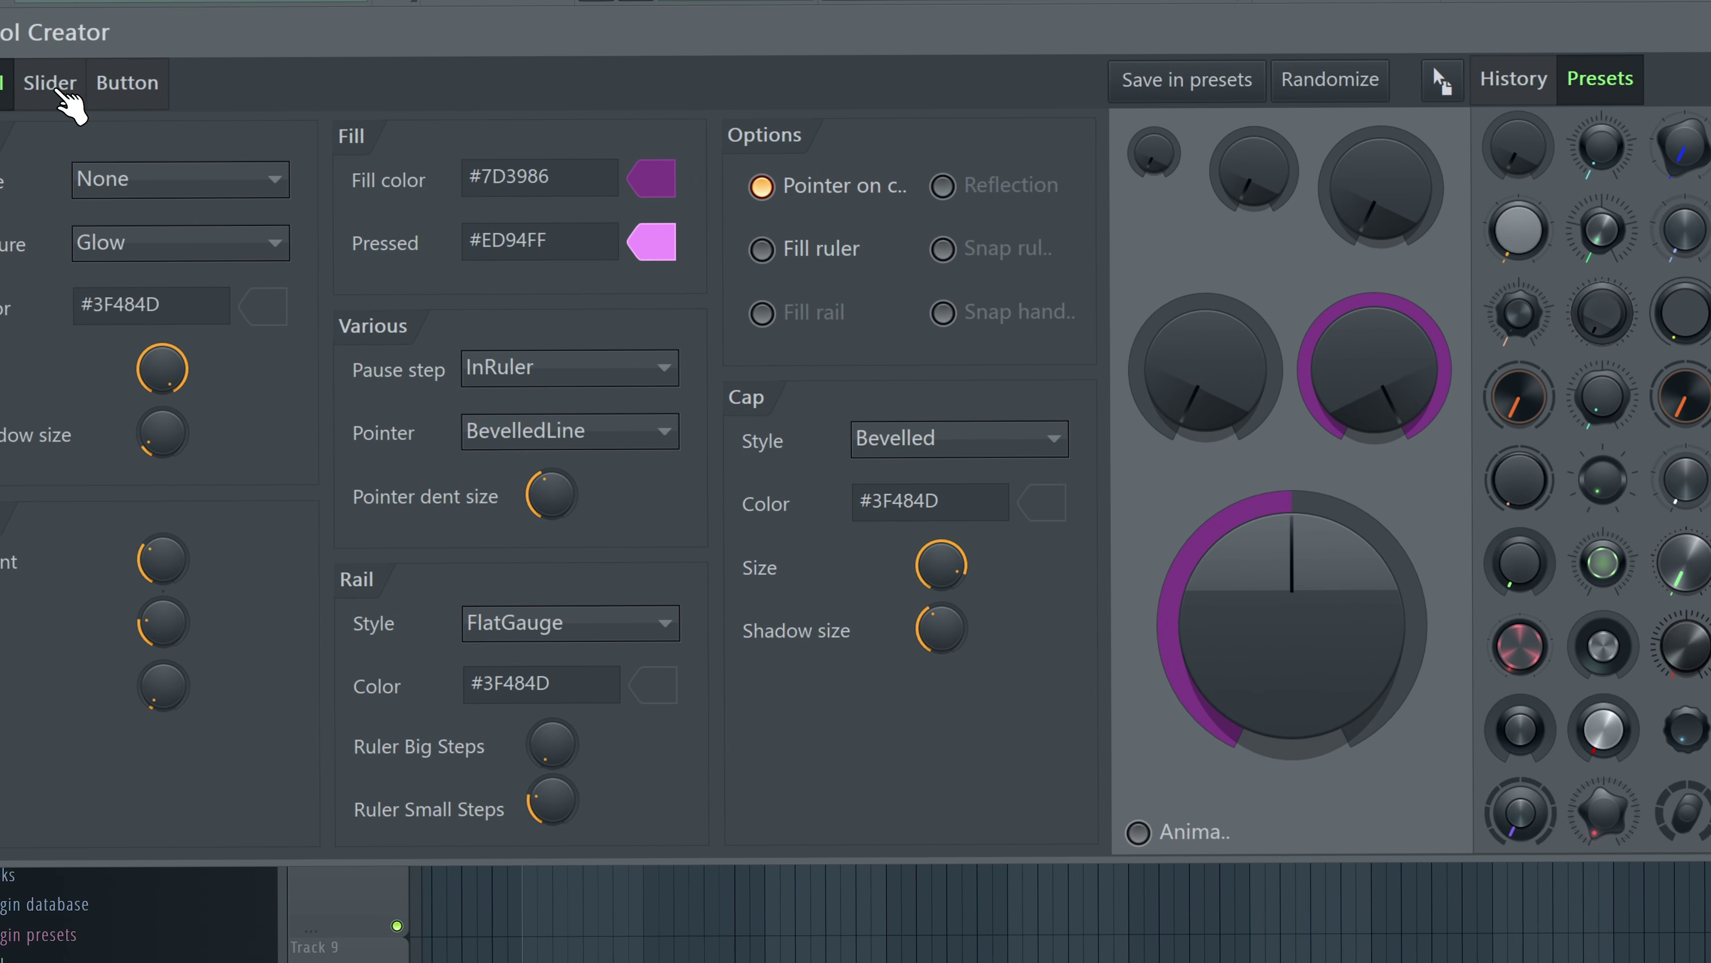
{"action": "left_click", "coordinate": [1331, 84]}
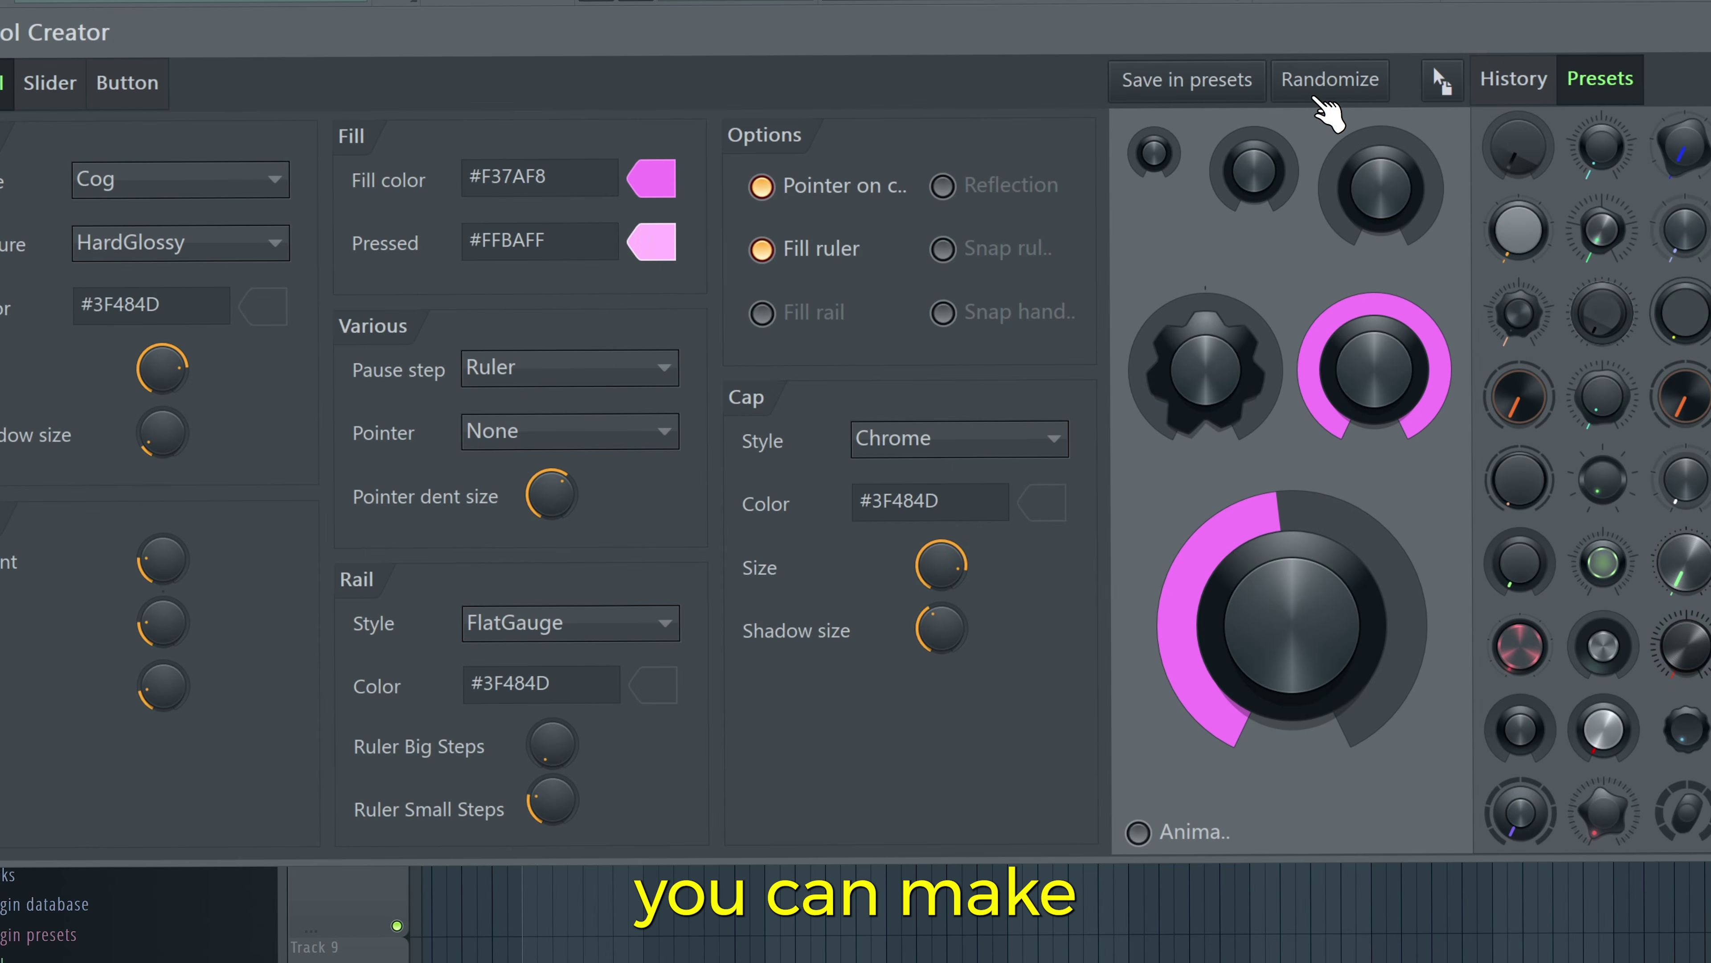
{"action": "left_click", "coordinate": [1327, 88]}
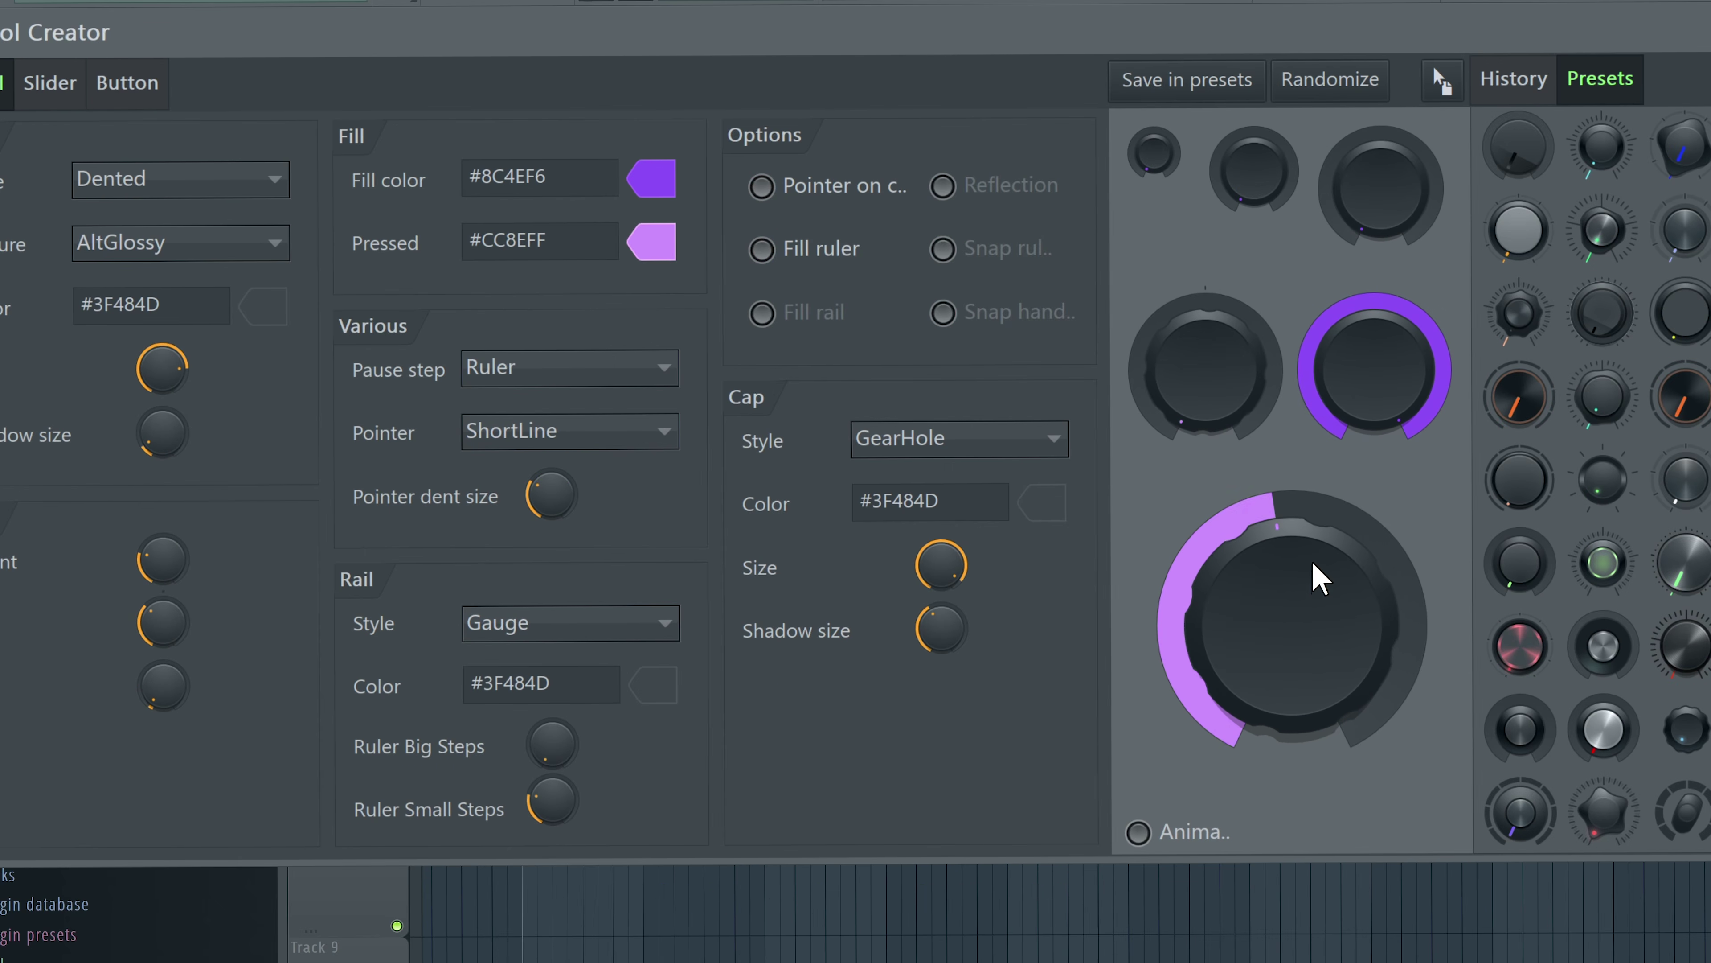
{"action": "left_click", "coordinate": [1354, 84]}
{"action": "left_click", "coordinate": [1330, 84]}
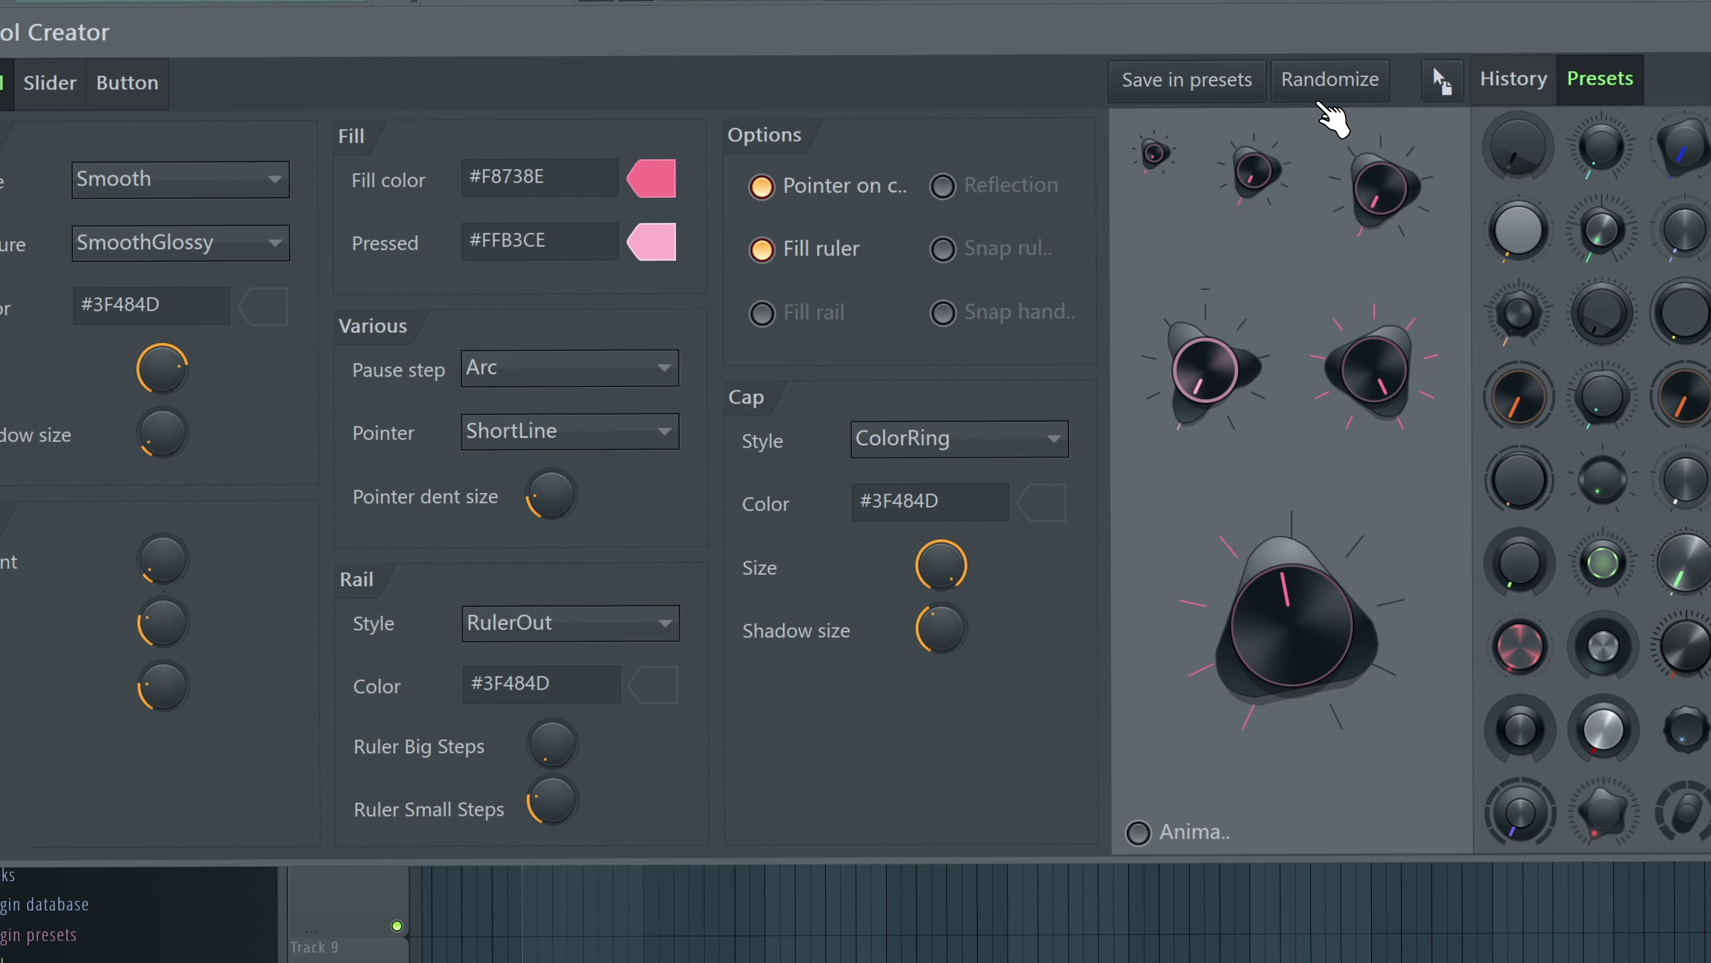
{"action": "left_click", "coordinate": [1331, 81]}
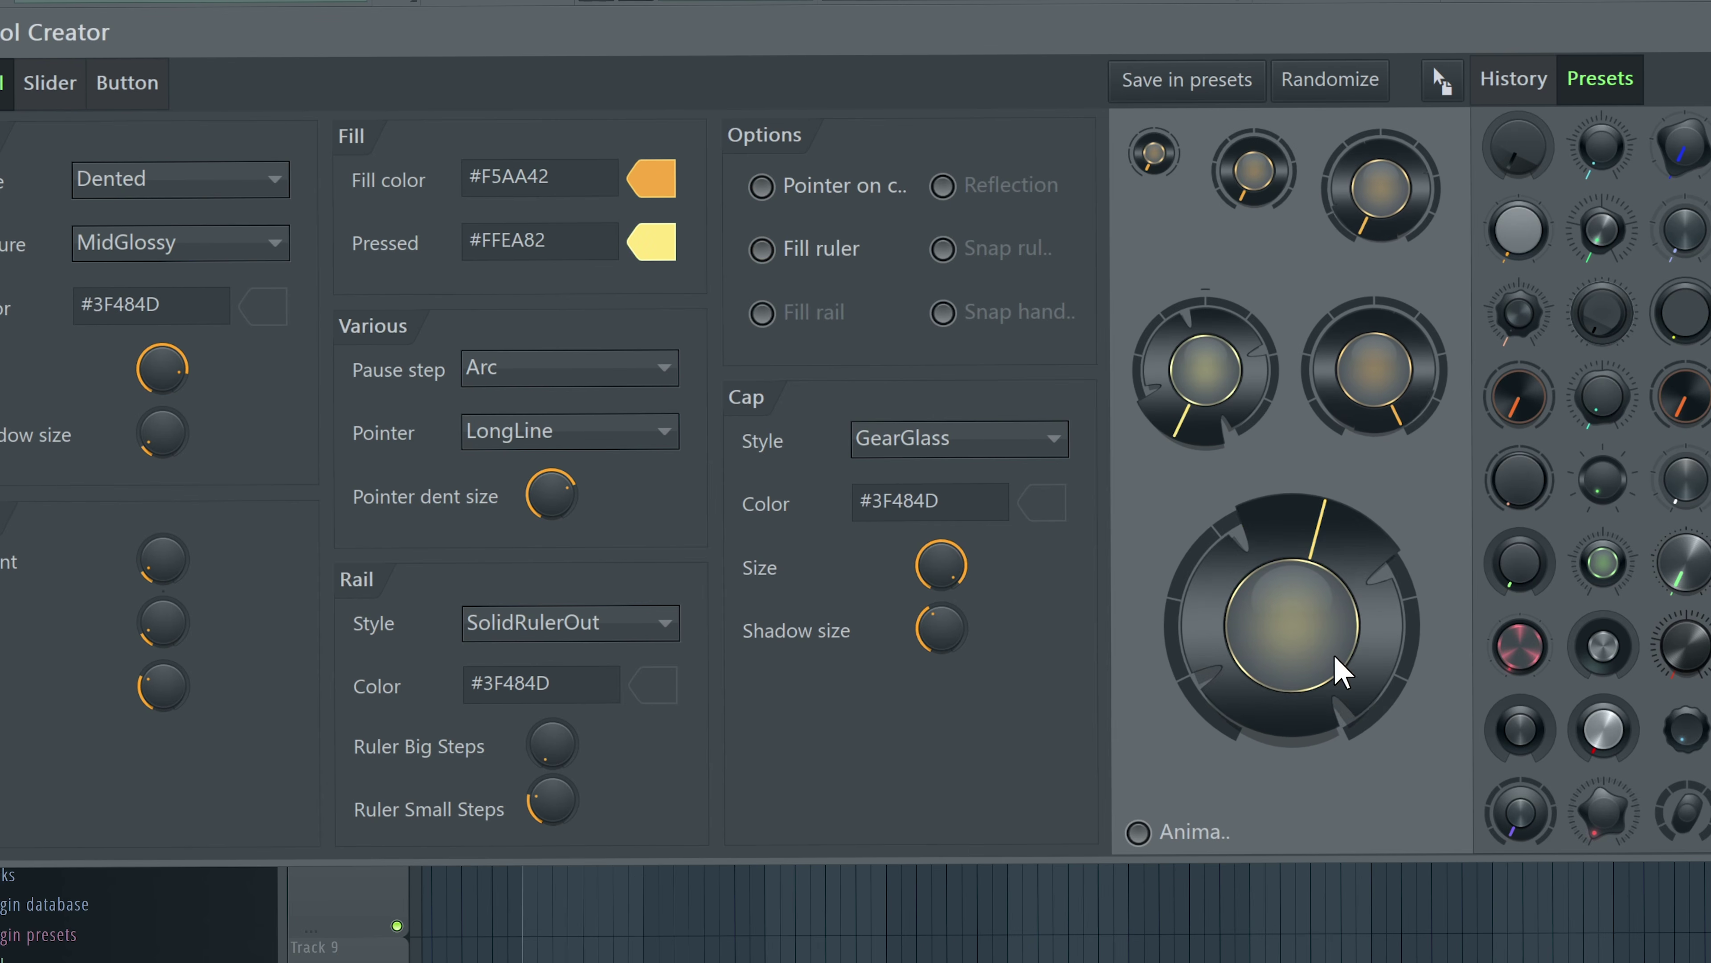
{"action": "left_click", "coordinate": [1345, 78]}
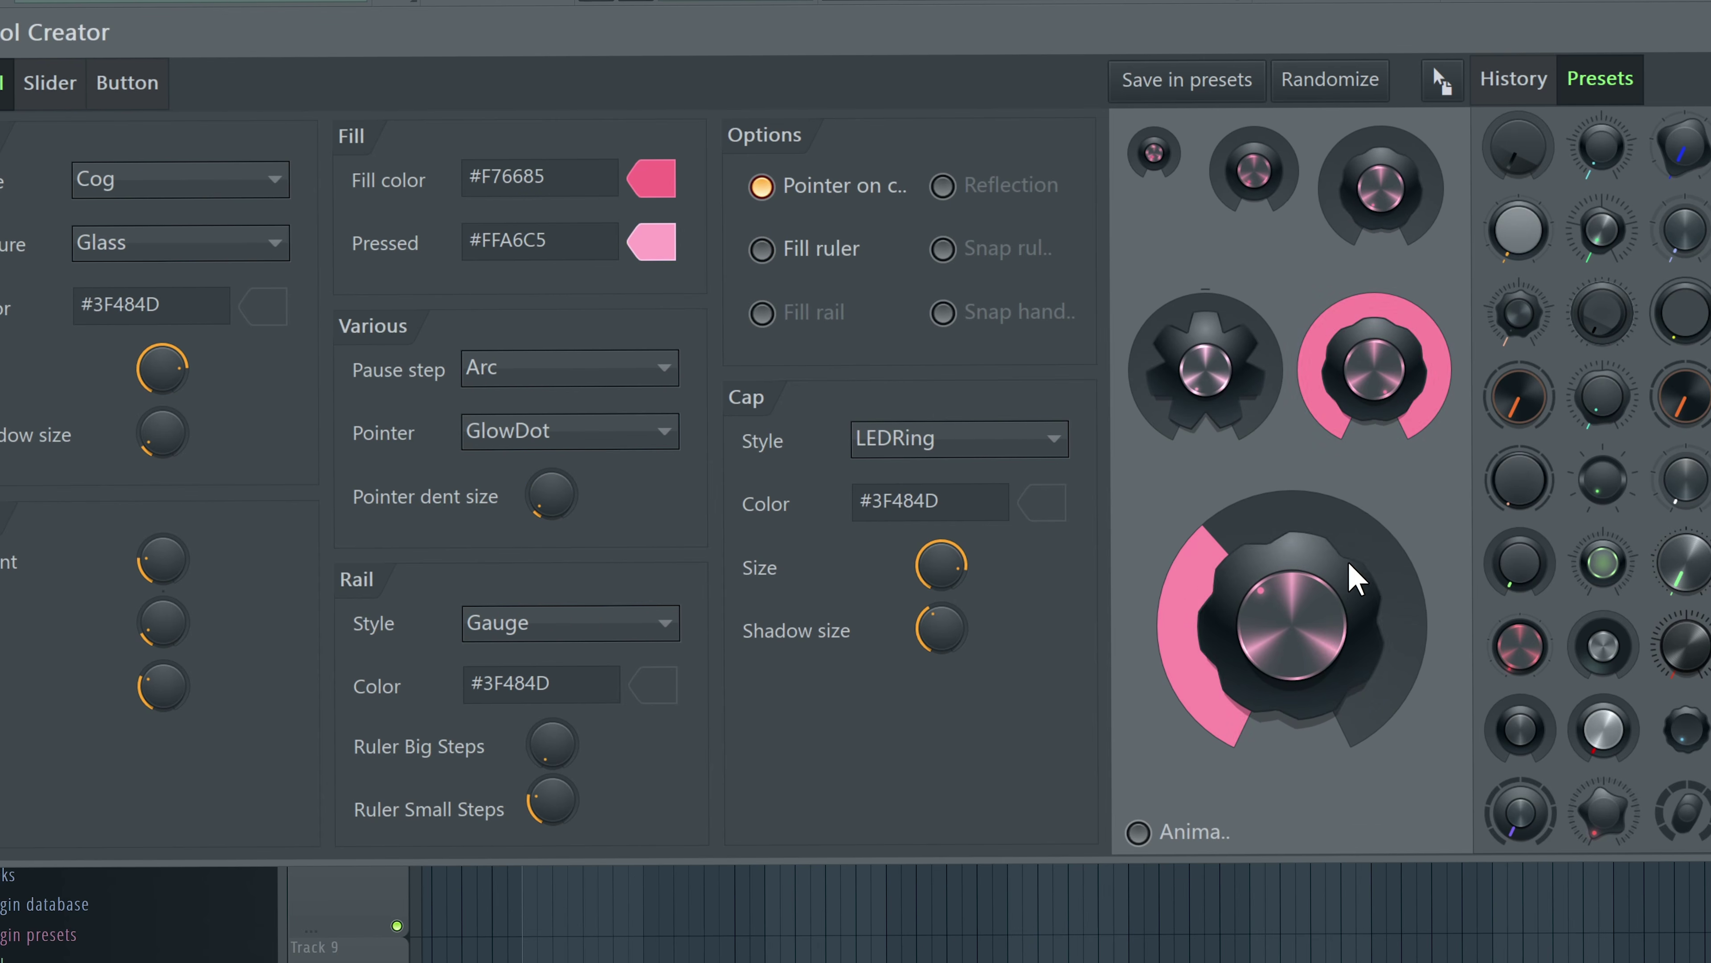
{"action": "left_click", "coordinate": [1342, 86]}
{"action": "left_click", "coordinate": [1337, 87]}
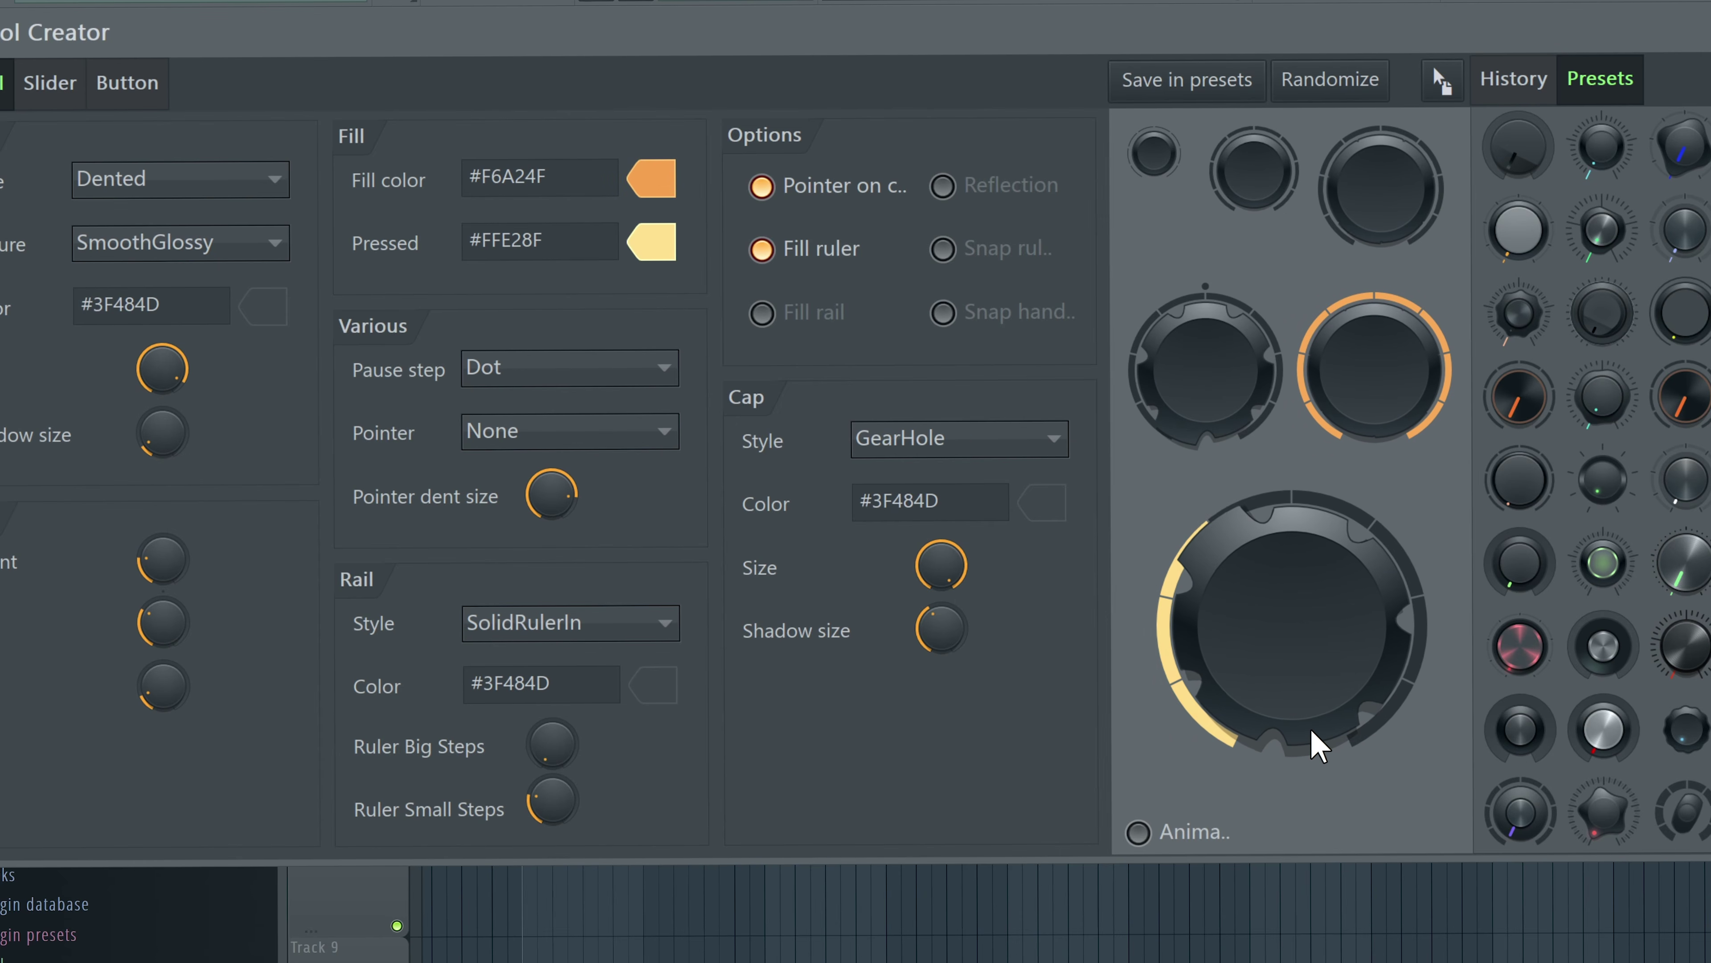
{"action": "left_click", "coordinate": [1288, 480]}
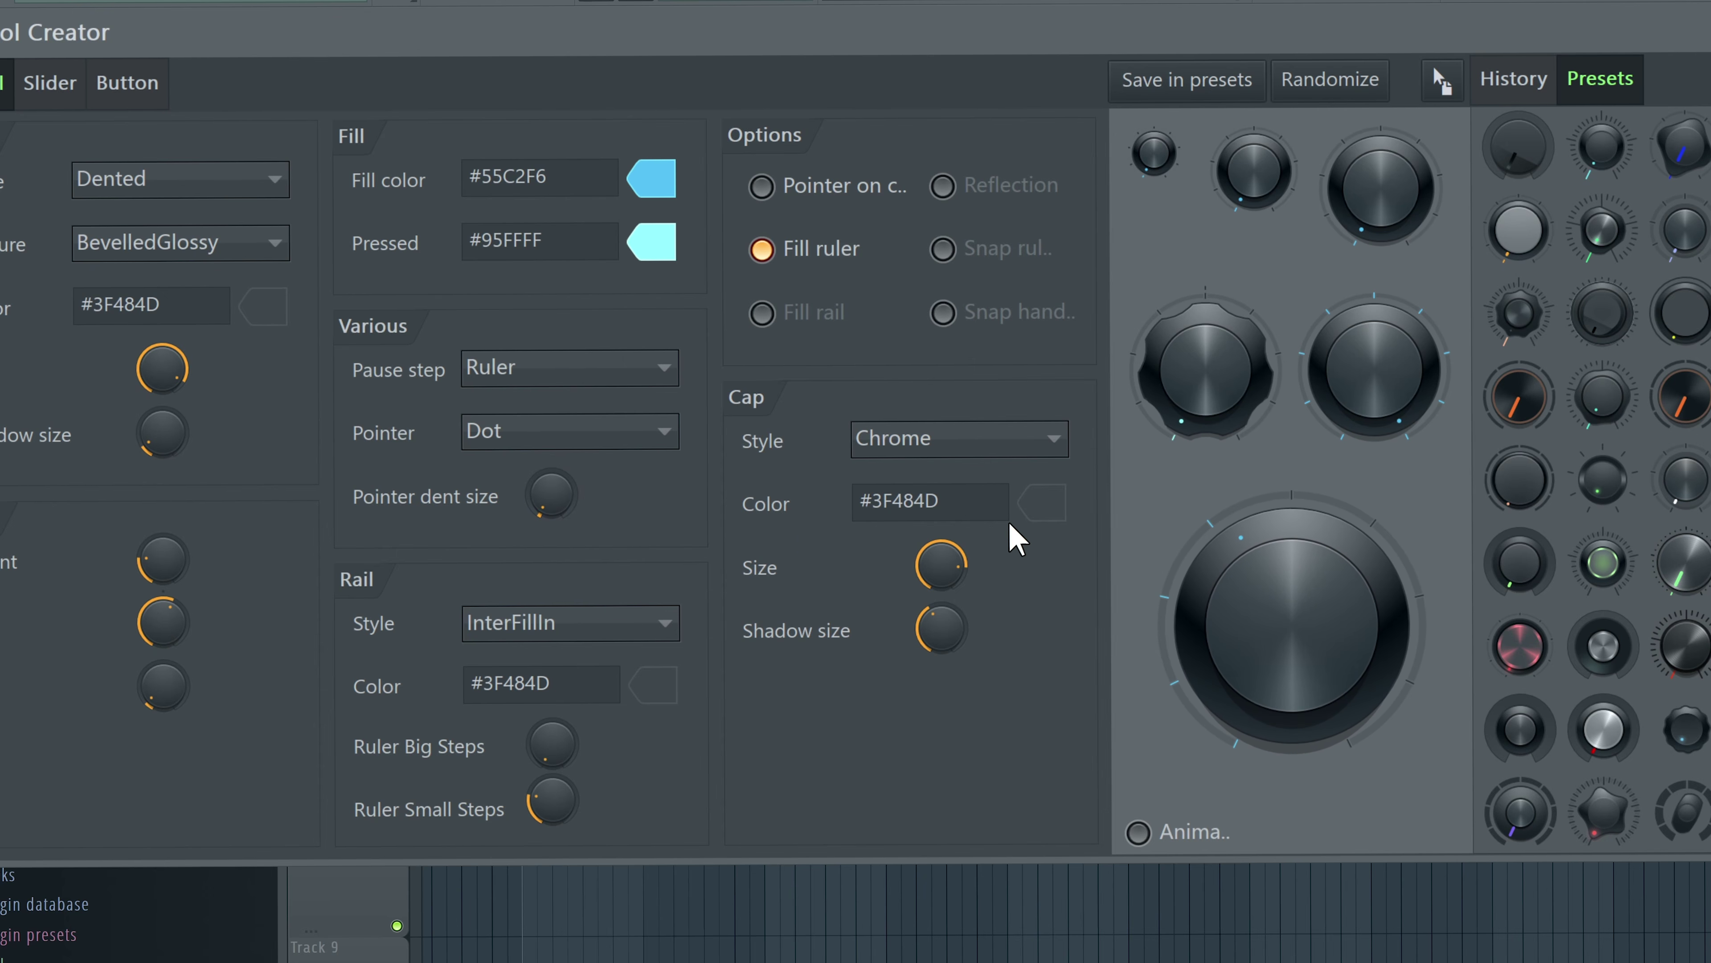
Step: Change the generated knob's pointer to GlowDot and its body style to Cog, then to Smooth
{"action": "left_click", "coordinate": [618, 435]}
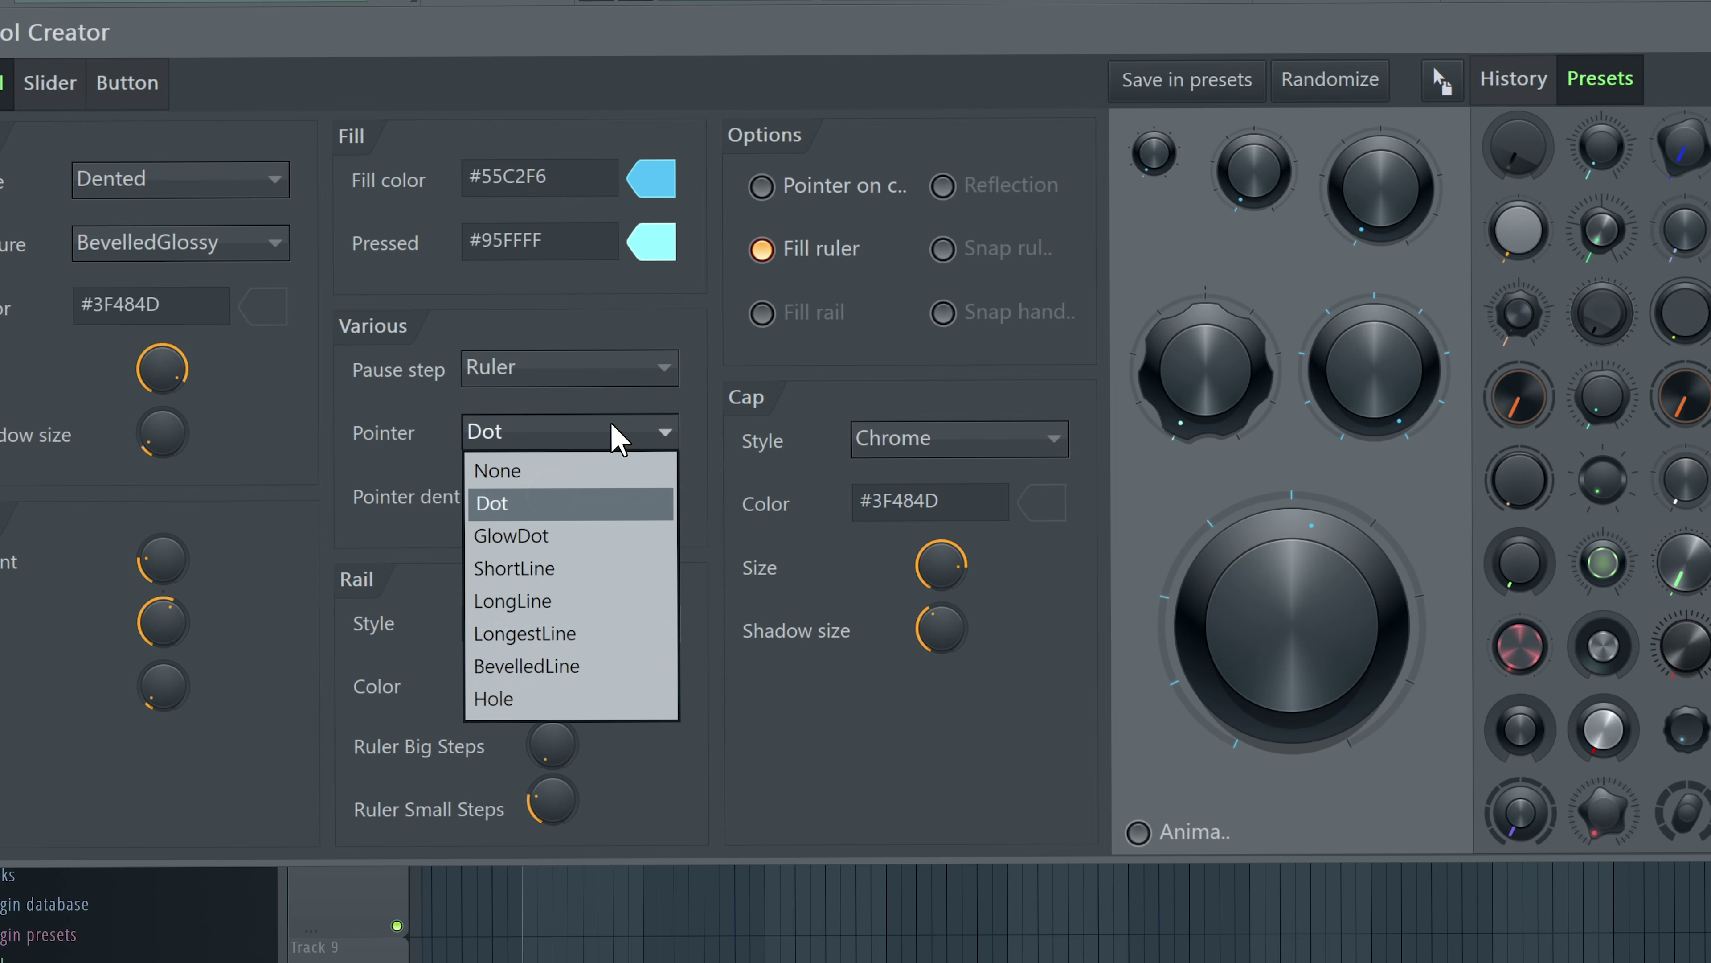
{"action": "left_click", "coordinate": [581, 537]}
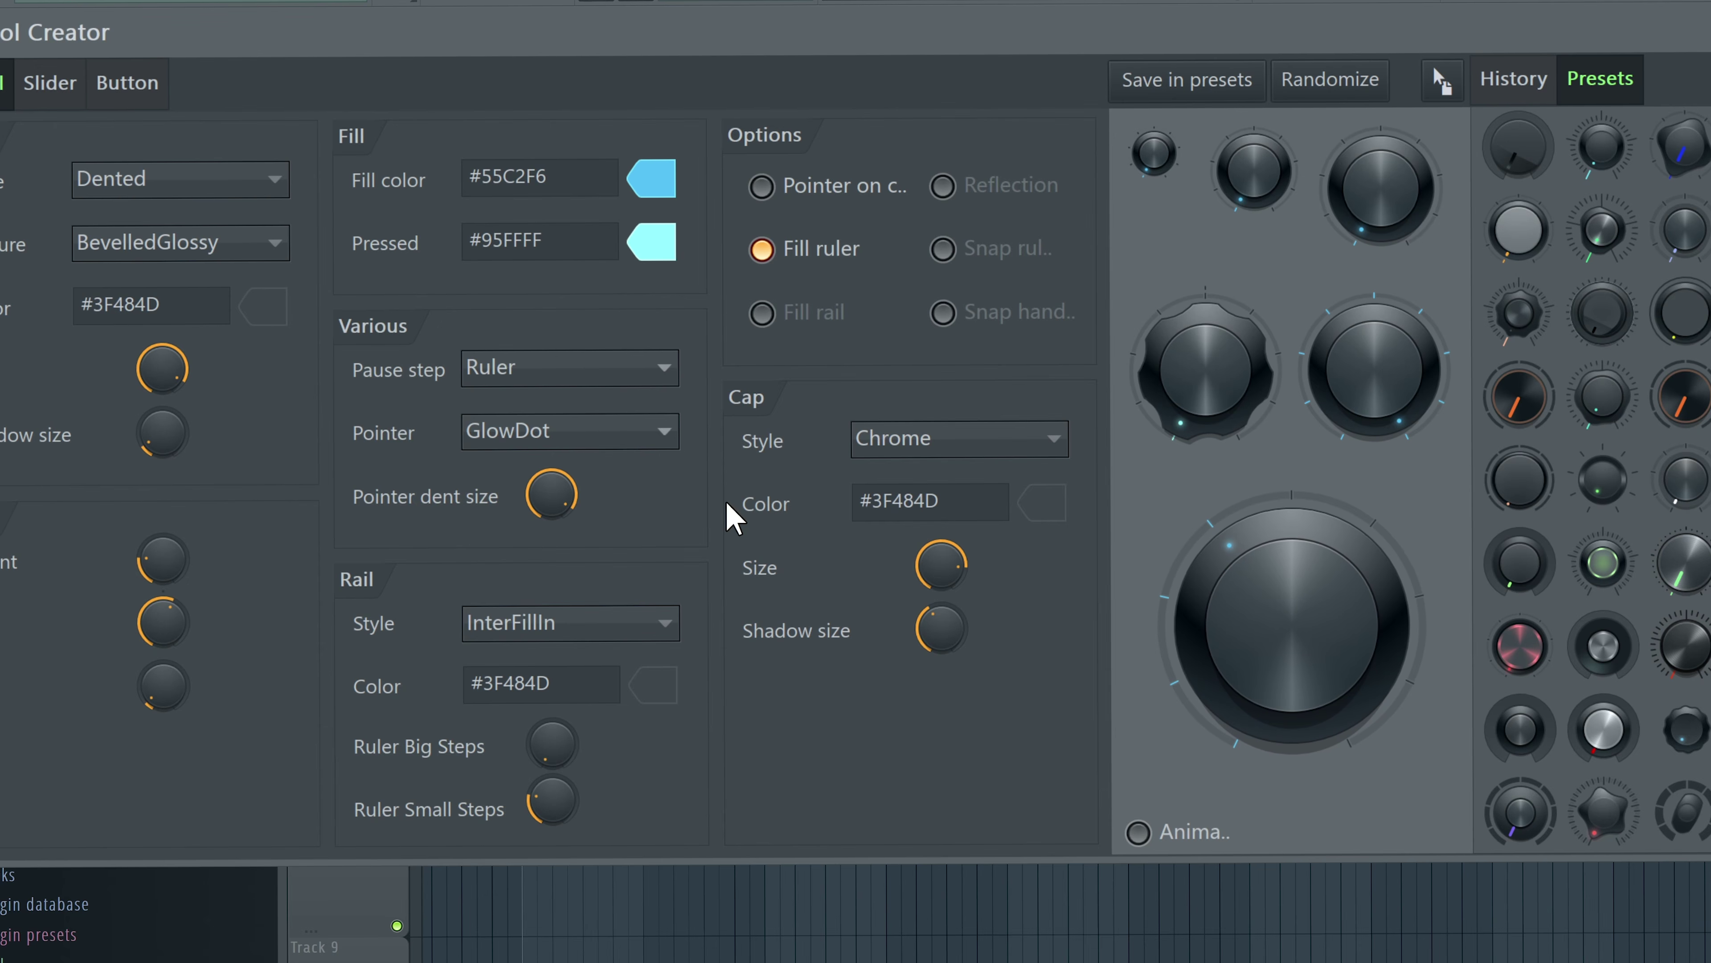
{"action": "left_click", "coordinate": [108, 179]}
{"action": "left_click", "coordinate": [111, 285]}
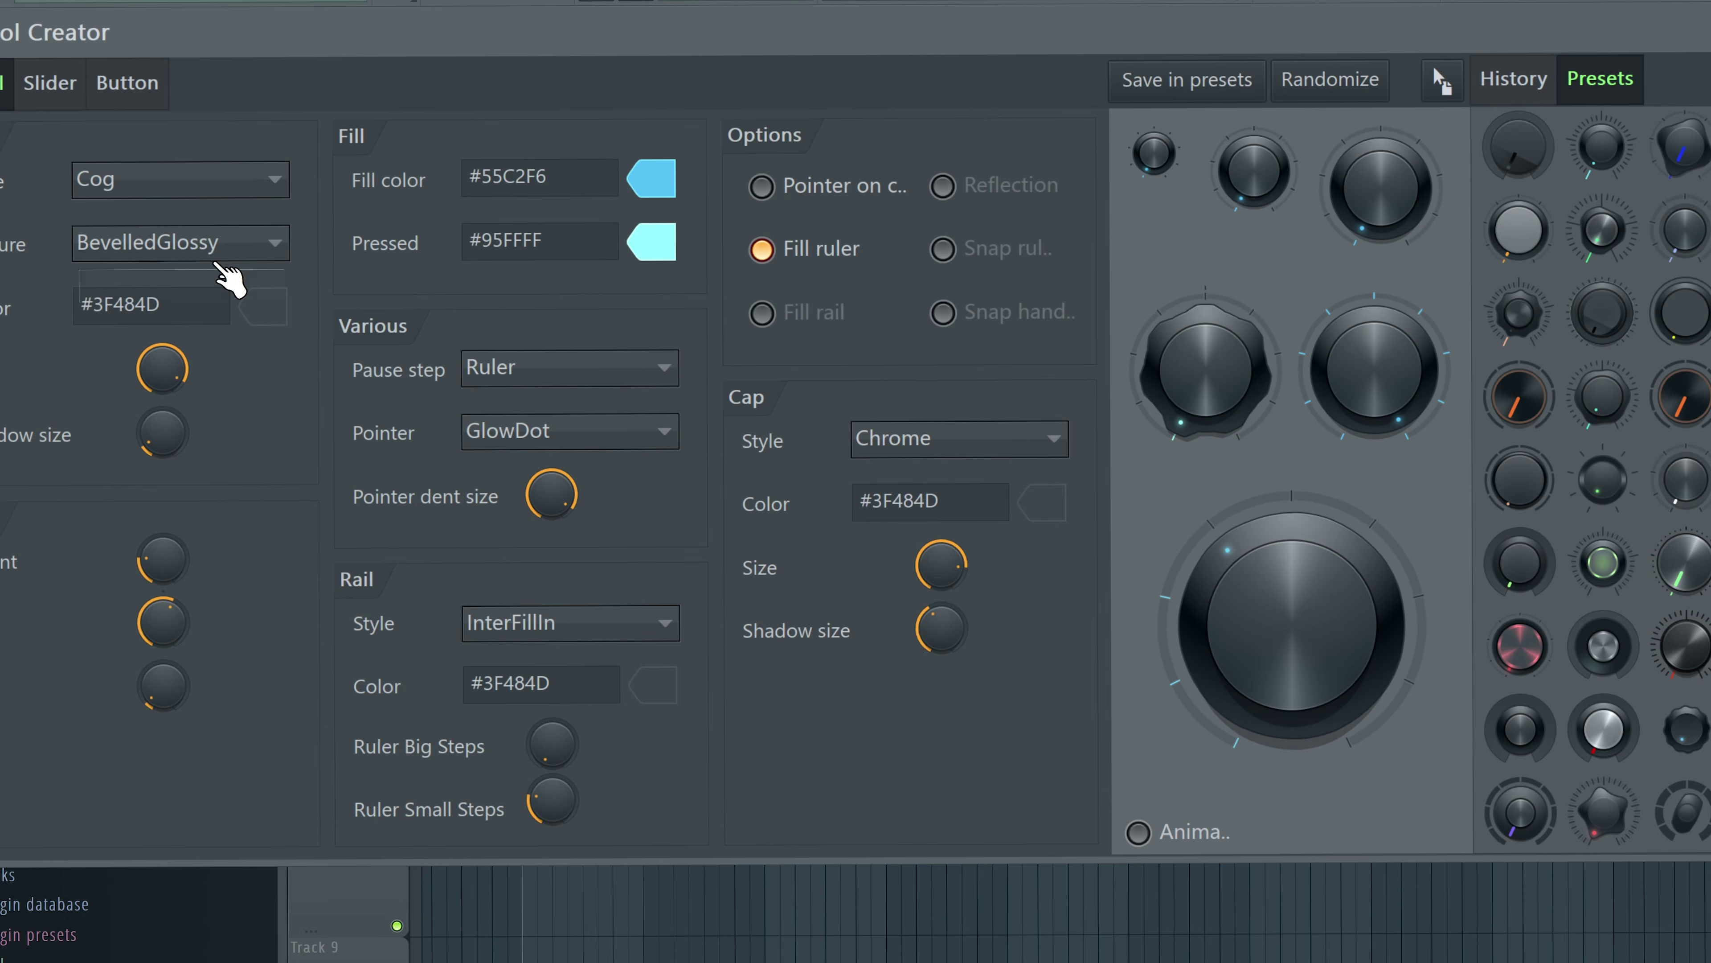
{"action": "left_click", "coordinate": [168, 178]}
{"action": "left_click", "coordinate": [128, 249]}
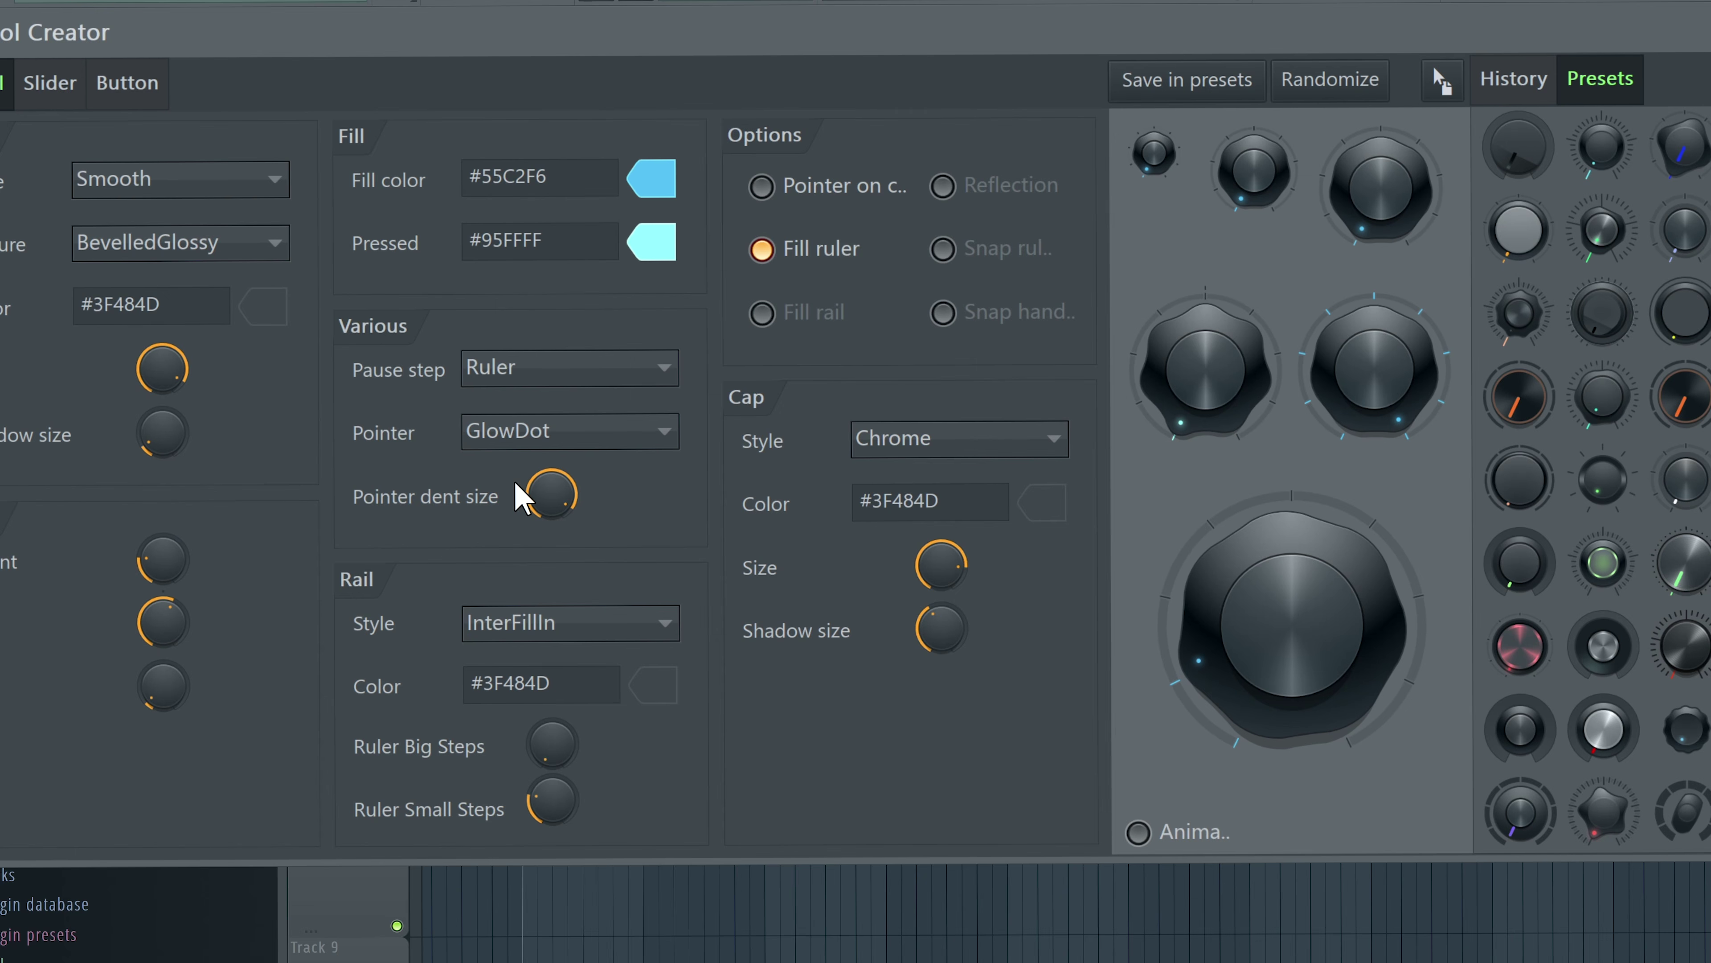
Step: Randomize the knob design further and place a green-faced custom knob with a dark pointer line on the Surface
{"action": "left_click", "coordinate": [1361, 81]}
{"action": "left_click", "coordinate": [1361, 81]}
{"action": "left_click", "coordinate": [1358, 81]}
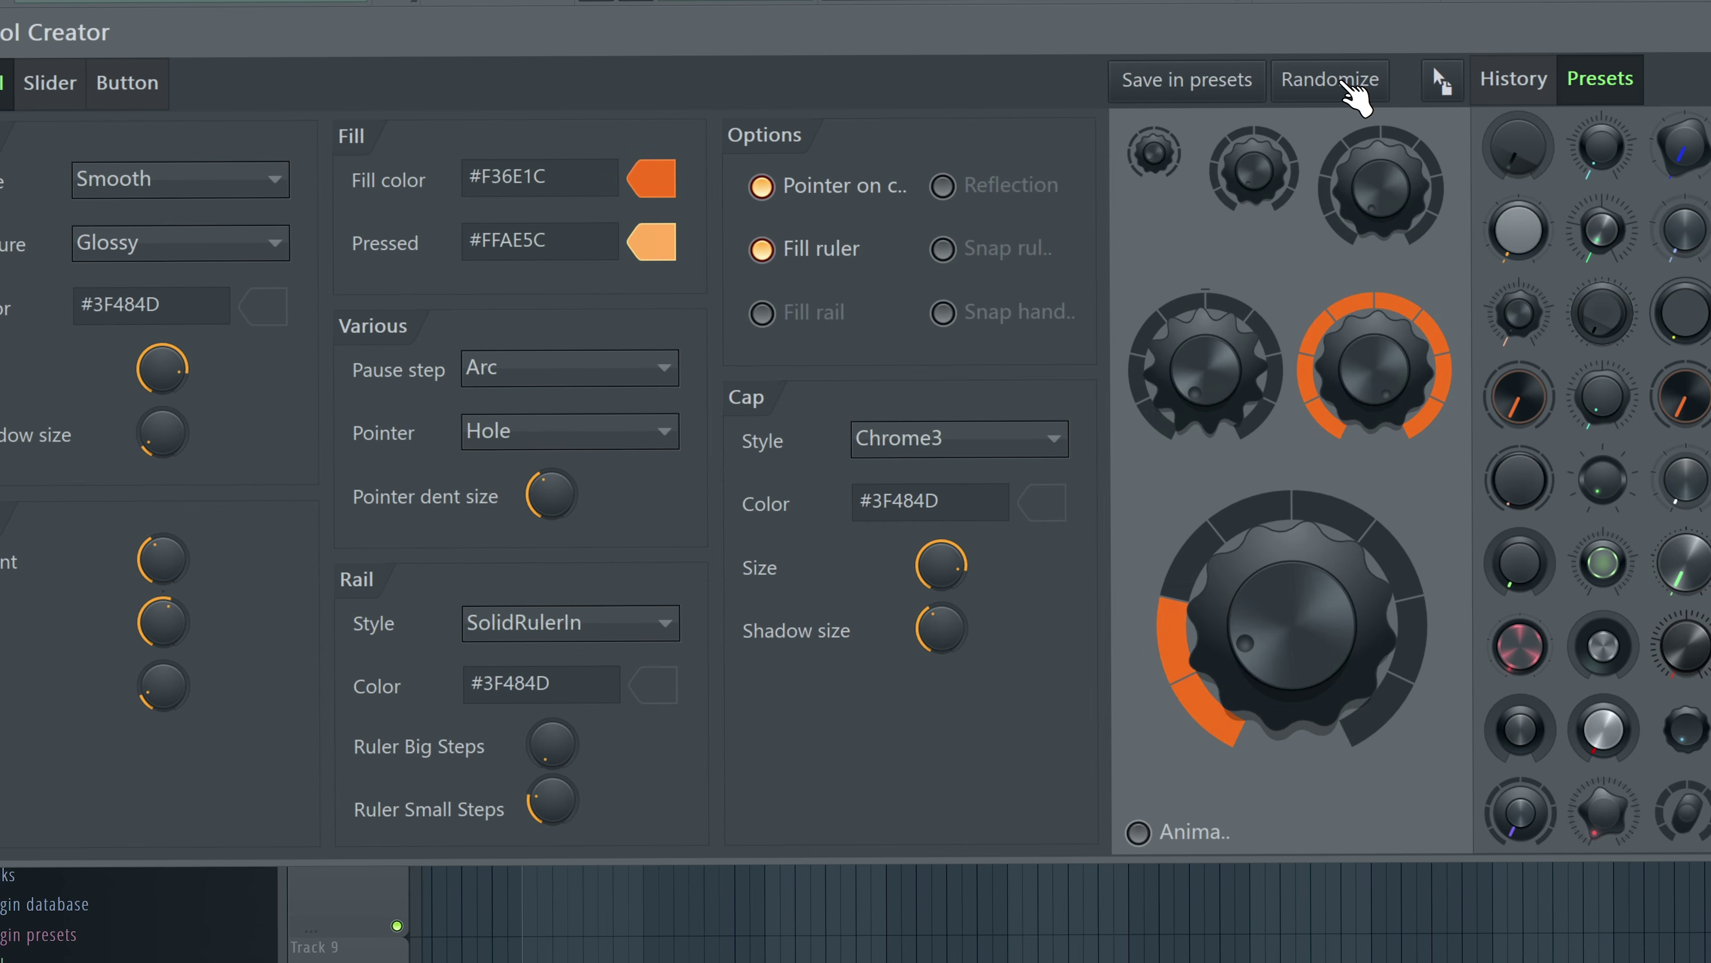
{"action": "left_click", "coordinate": [1358, 81]}
{"action": "left_click_drag", "start_coordinate": [1206, 71], "coordinate": [760, 630]}
{"action": "left_click_drag", "start_coordinate": [994, 637], "coordinate": [1005, 664]}
{"action": "left_click_drag", "start_coordinate": [980, 360], "coordinate": [977, 362]}
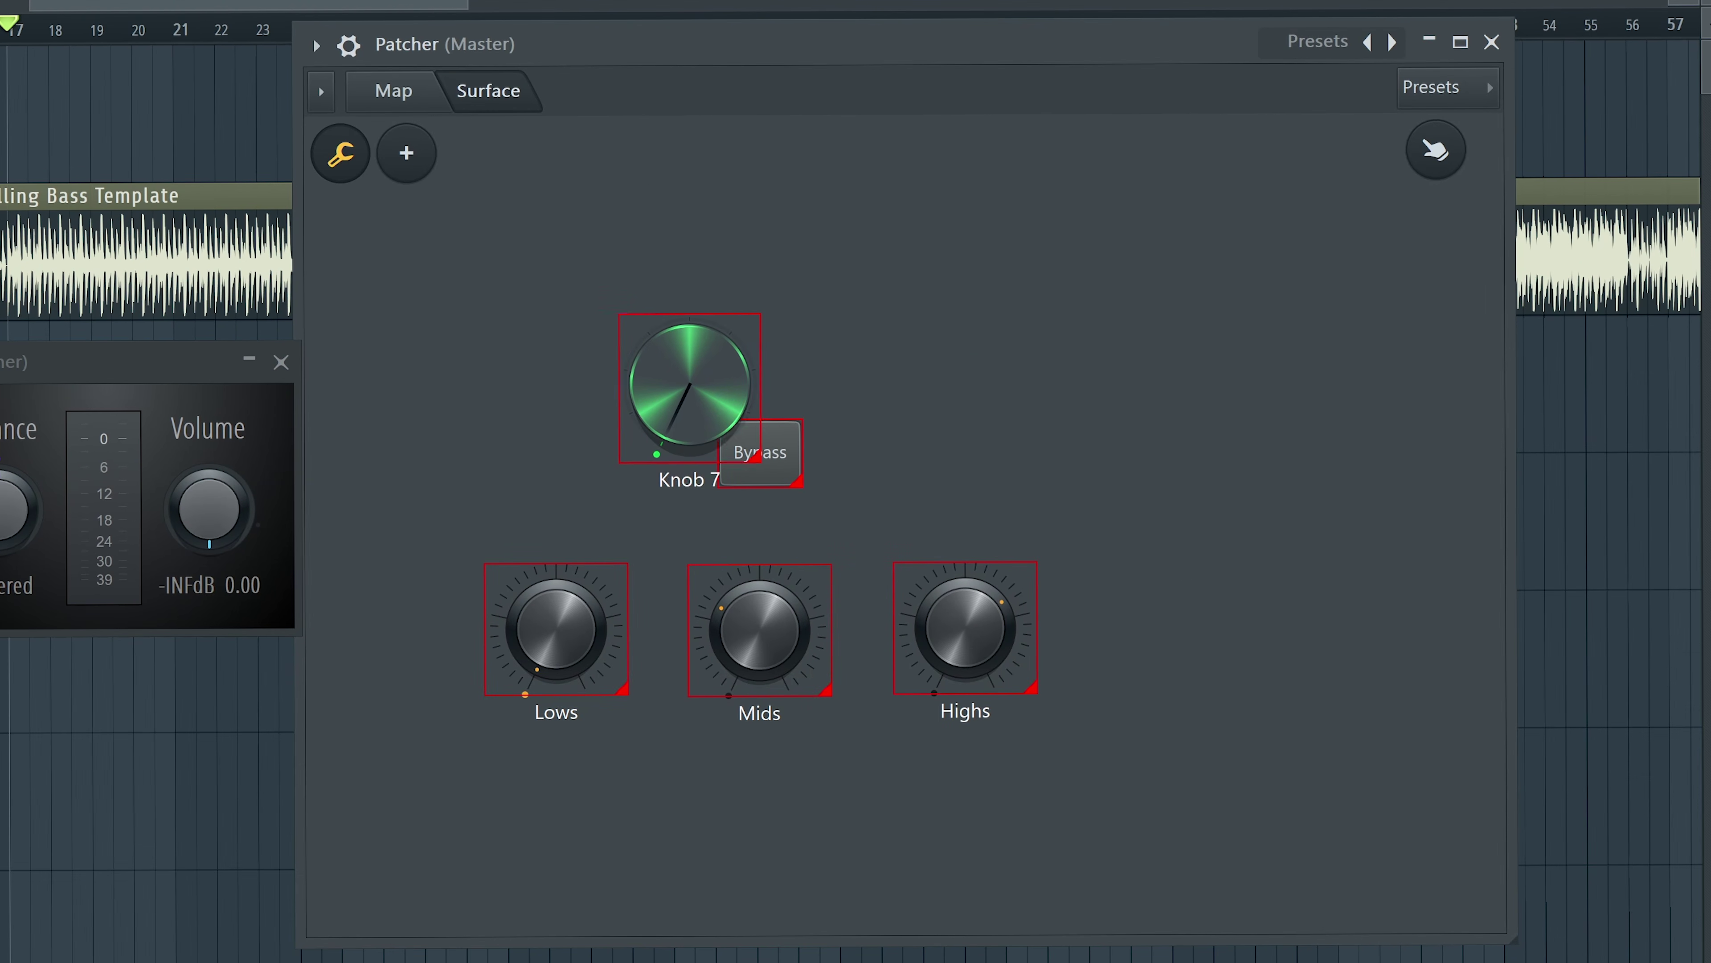
Step: Move the green knob clear of the Bypass button and duplicate it twice to replace the original Mids and Highs knobs
{"action": "left_click_drag", "start_coordinate": [690, 384], "coordinate": [1144, 606]}
{"action": "right_click", "coordinate": [1173, 596]}
{"action": "left_click", "coordinate": [1215, 814]}
{"action": "right_click", "coordinate": [1012, 437]}
{"action": "left_click", "coordinate": [1109, 667]}
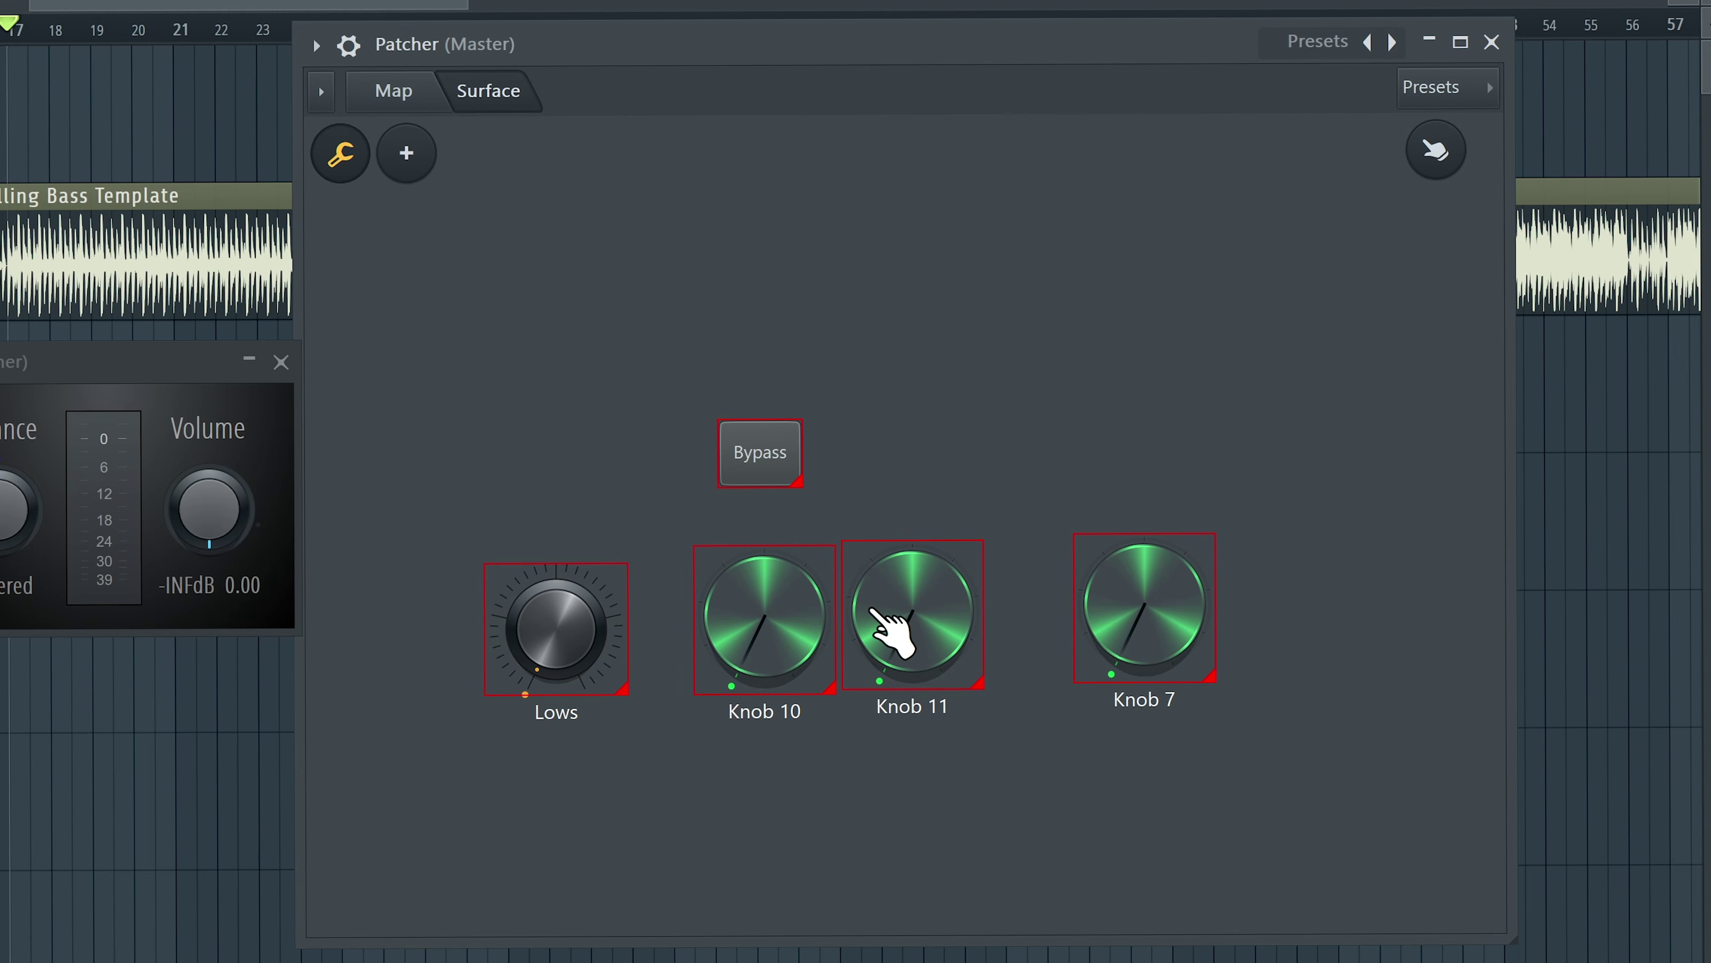
Step: Try a different built-in style on the original Lows knob
{"action": "right_click", "coordinate": [583, 650]}
{"action": "mouse_move", "coordinate": [694, 731]}
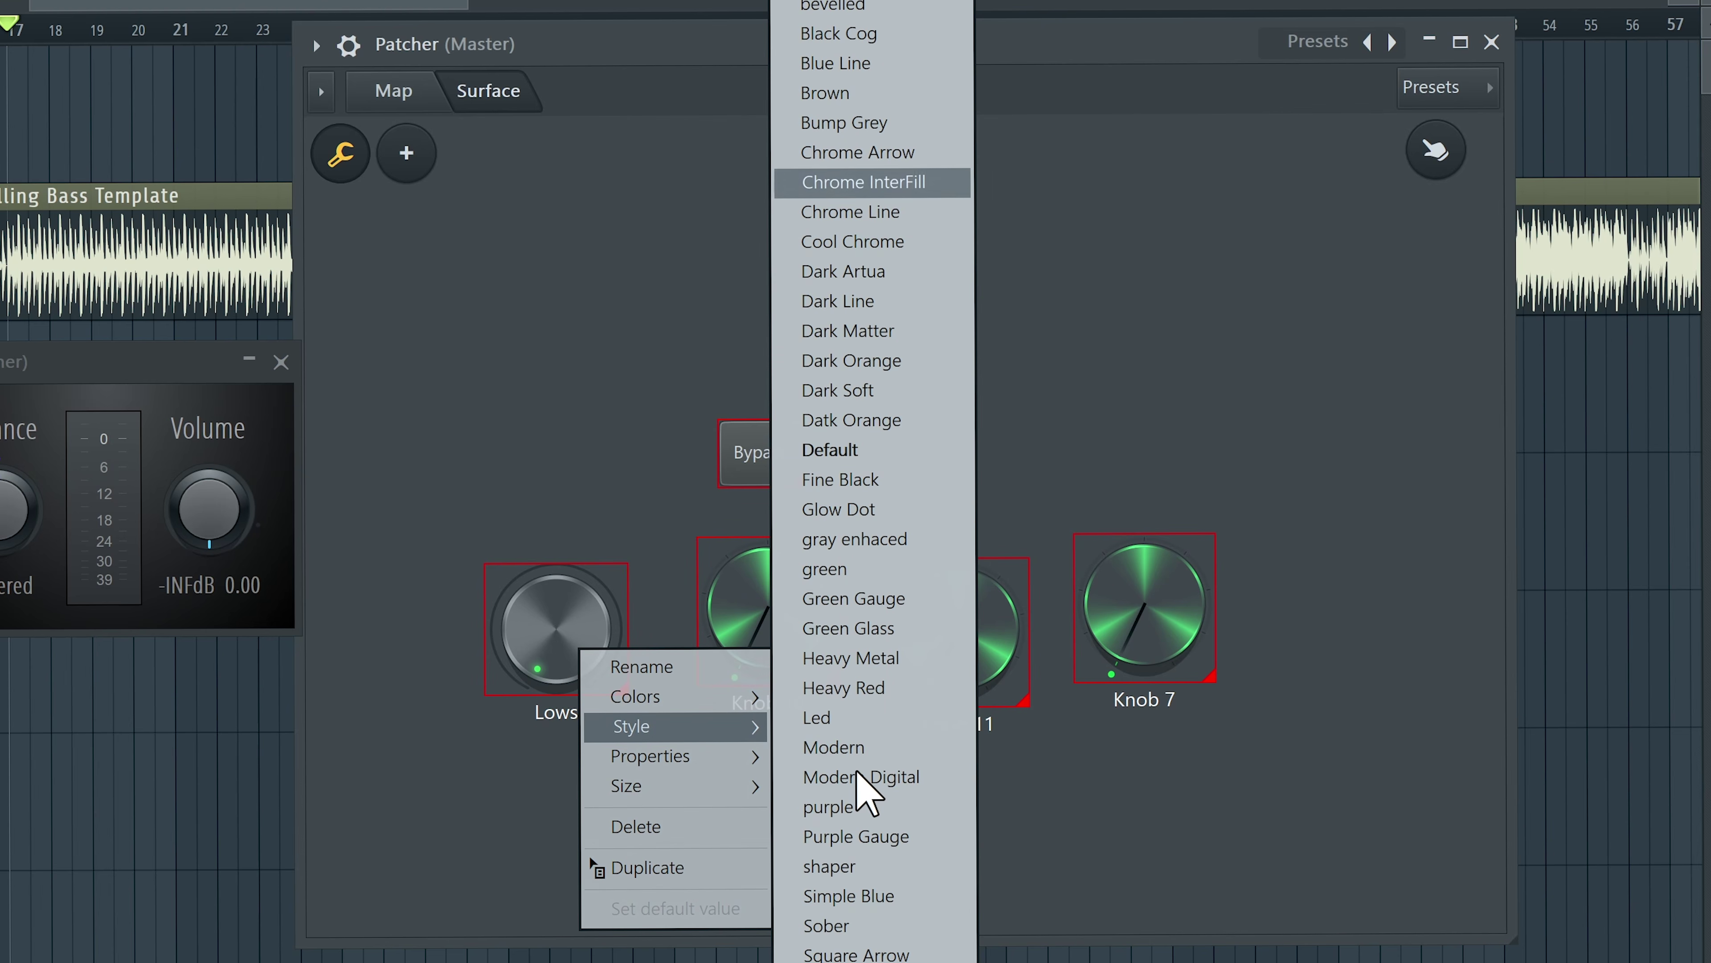
{"action": "left_click", "coordinate": [869, 242]}
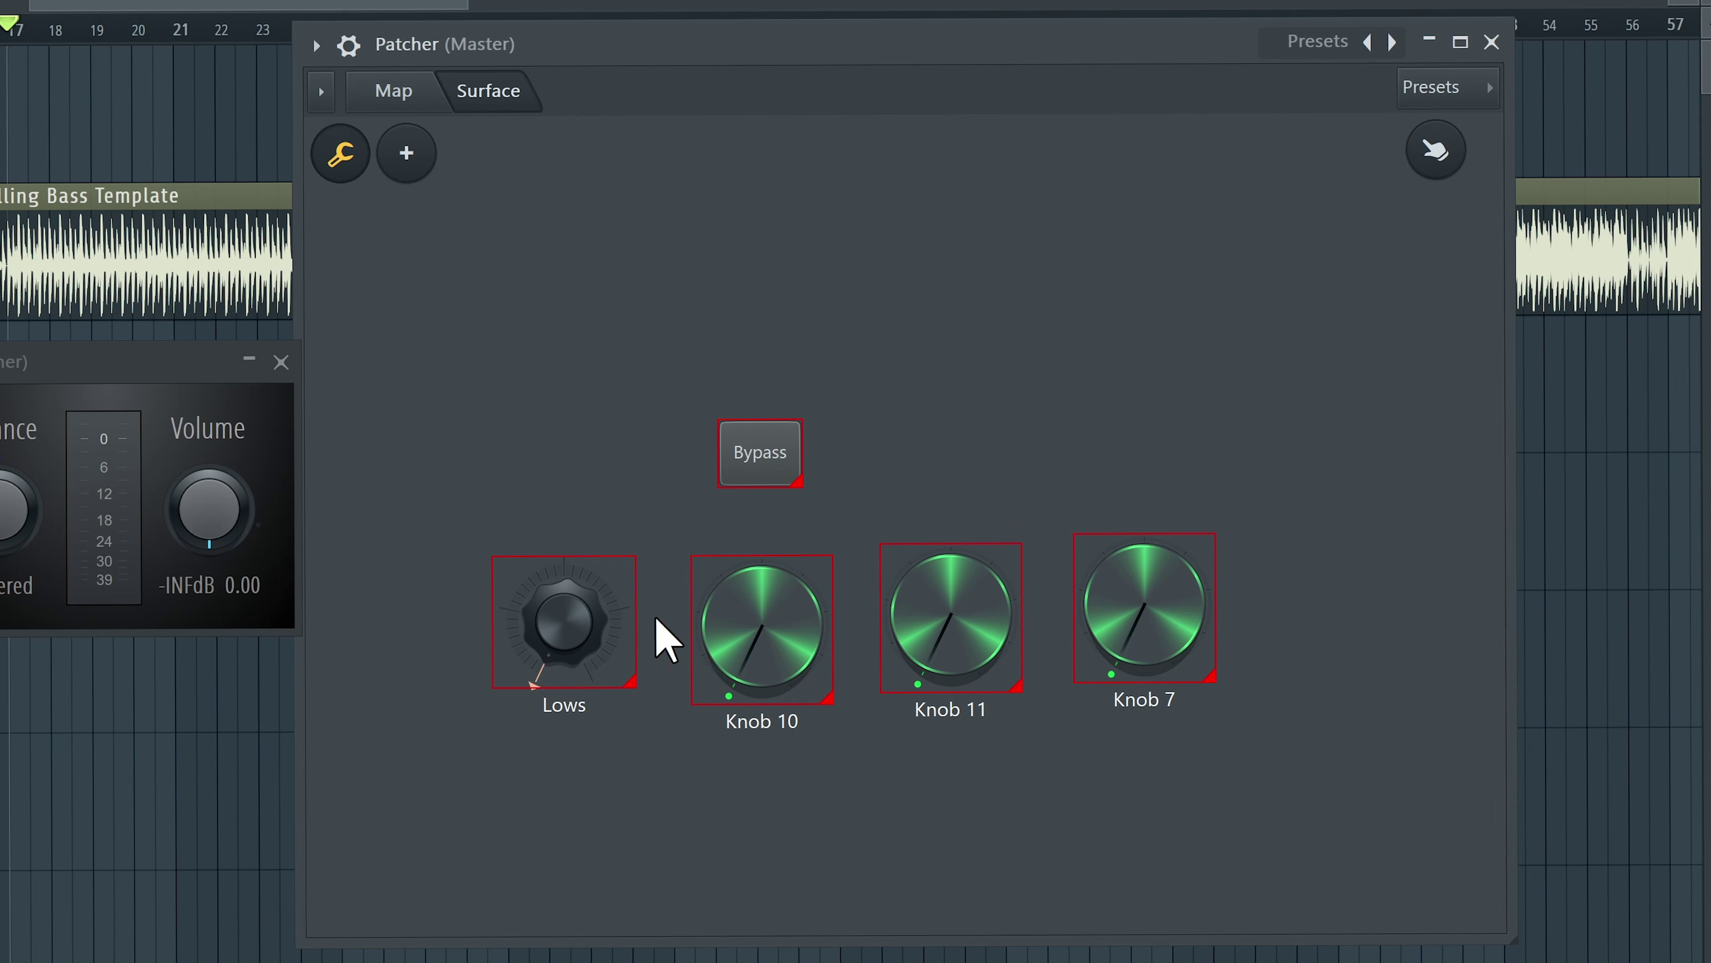
Step: Delete the original Lows knob and name the three green replacement knobs Lows, Mids and Highs
{"action": "right_click", "coordinate": [577, 627]}
{"action": "mouse_move", "coordinate": [714, 694]}
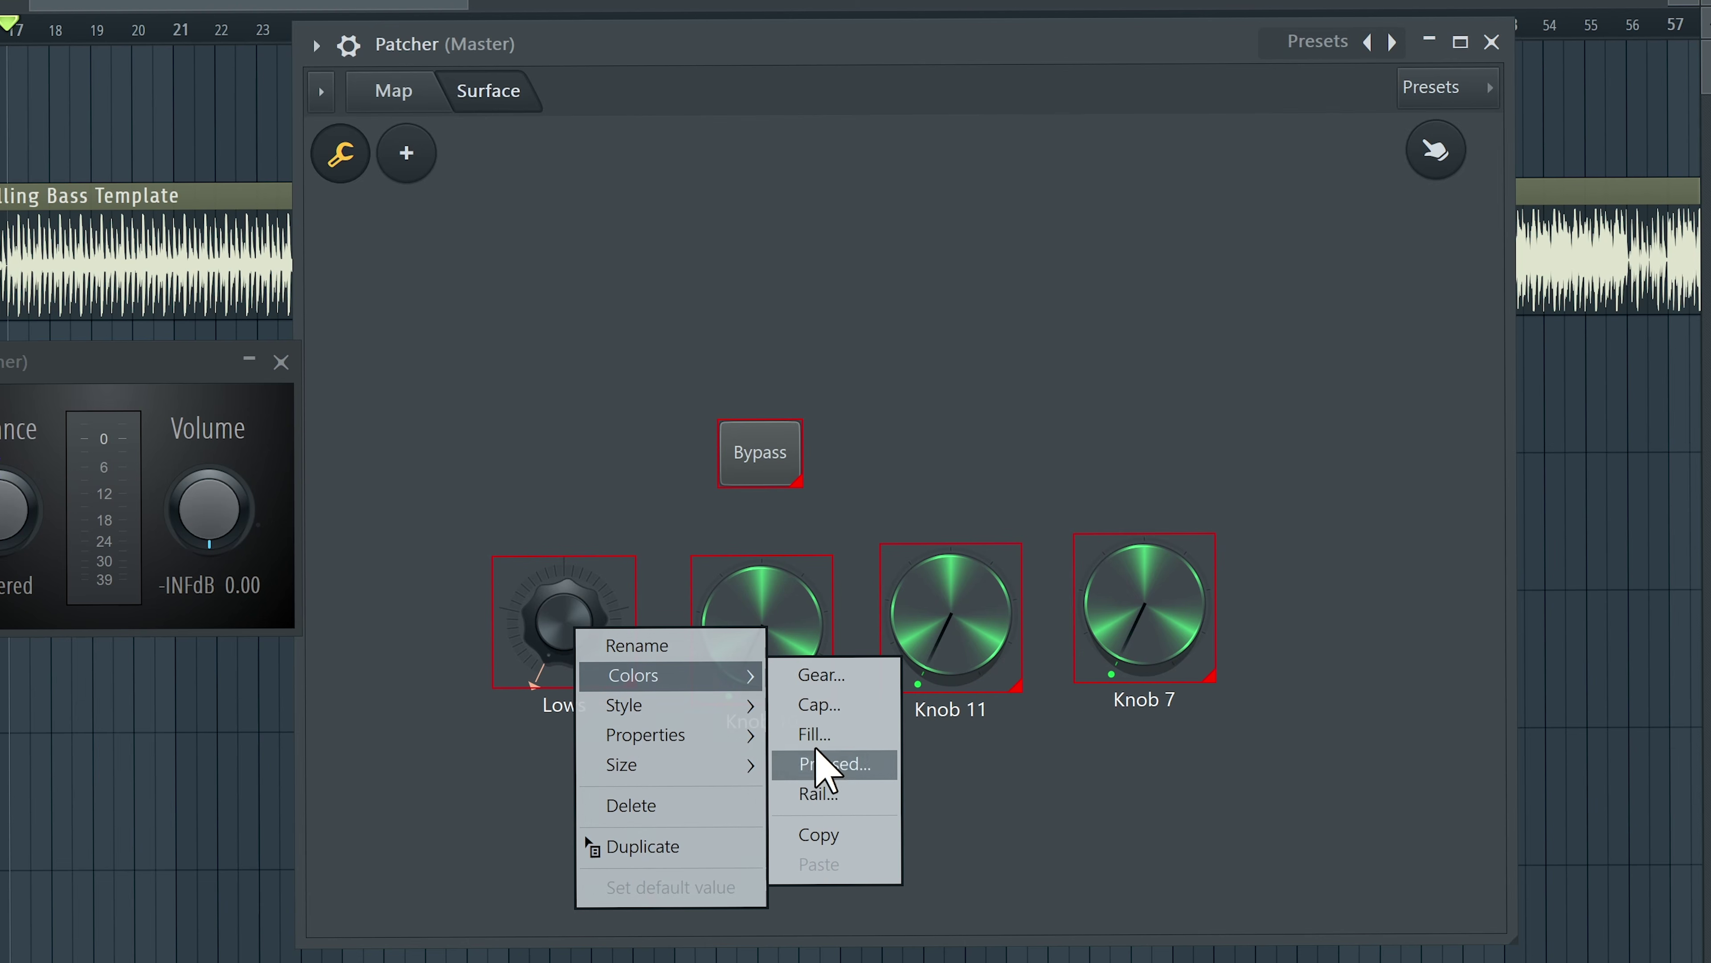
{"action": "left_click", "coordinate": [687, 805]}
{"action": "double_click", "coordinate": [848, 600]}
{"action": "type", "text": "Mids"}
{"action": "key", "text": "Return"}
{"action": "right_click", "coordinate": [1085, 602]}
{"action": "left_click", "coordinate": [1112, 619]}
{"action": "type", "text": "Highs"}
{"action": "key", "text": "Return"}
Step: Turn on the Surface grid, align the three knobs in a row, and place the widened Bypass button centered above Mids
{"action": "right_click", "coordinate": [908, 305]}
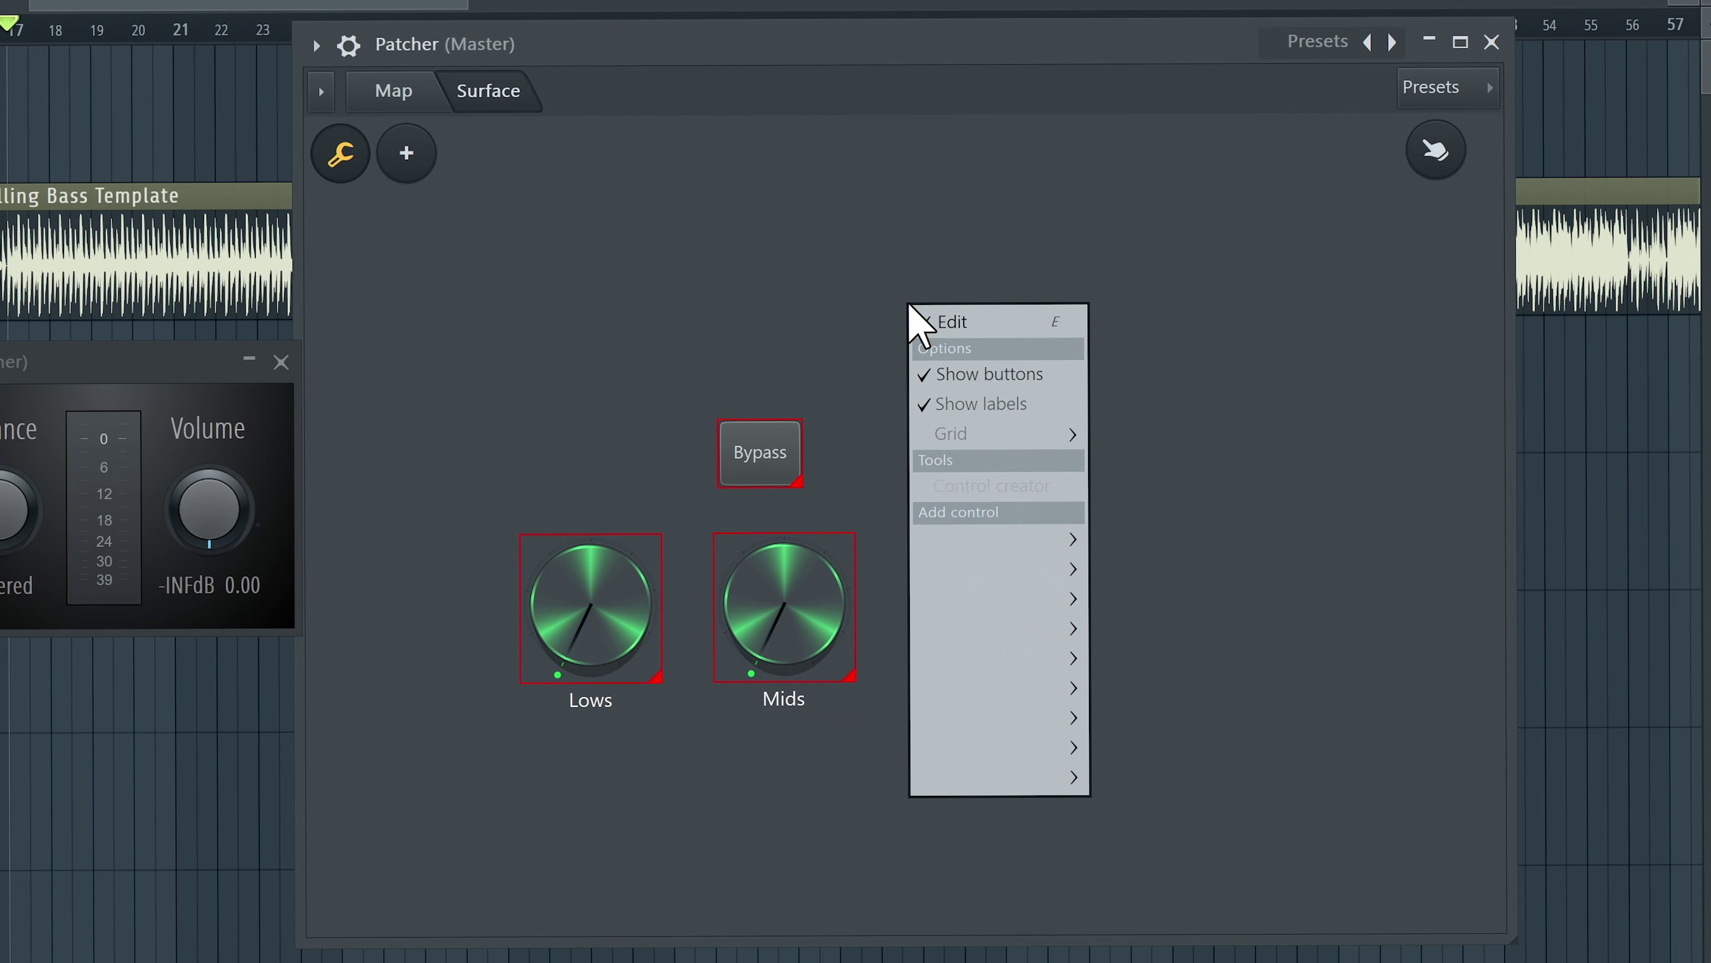
{"action": "mouse_move", "coordinate": [1063, 455]}
{"action": "left_click", "coordinate": [1146, 464]}
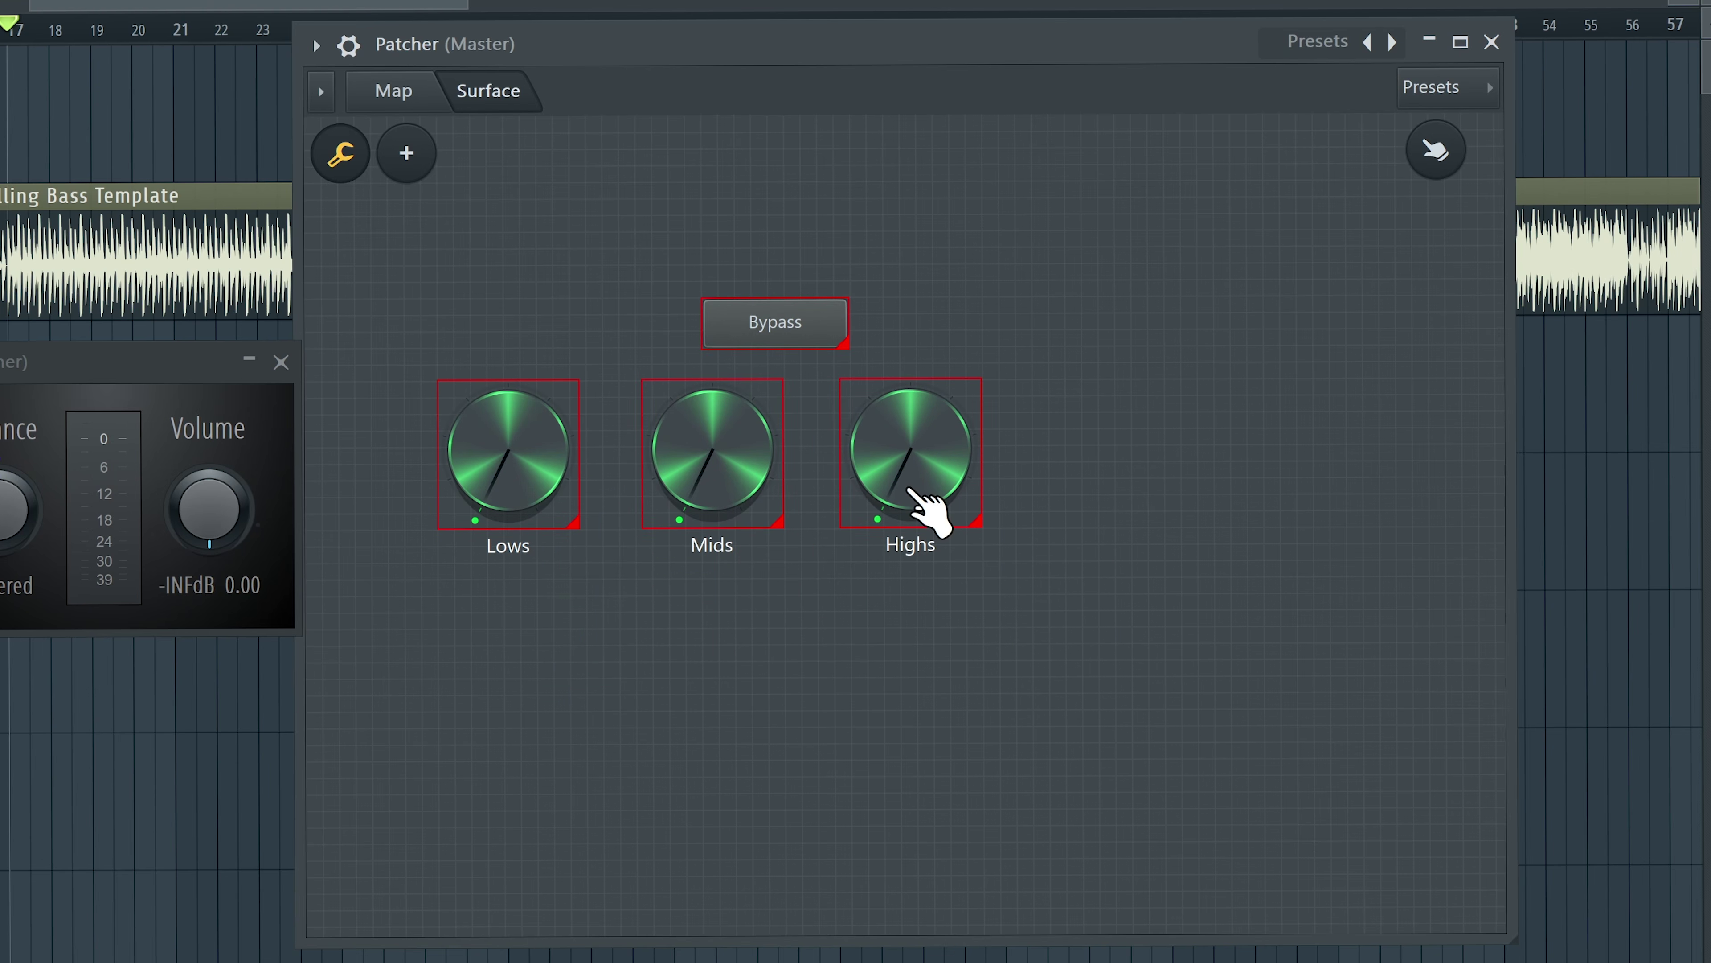
{"action": "left_click_drag", "start_coordinate": [711, 327], "coordinate": [645, 278]}
Step: Recolor the Bypass button green to match the knobs
{"action": "right_click", "coordinate": [645, 278]}
{"action": "left_click", "coordinate": [1062, 325]}
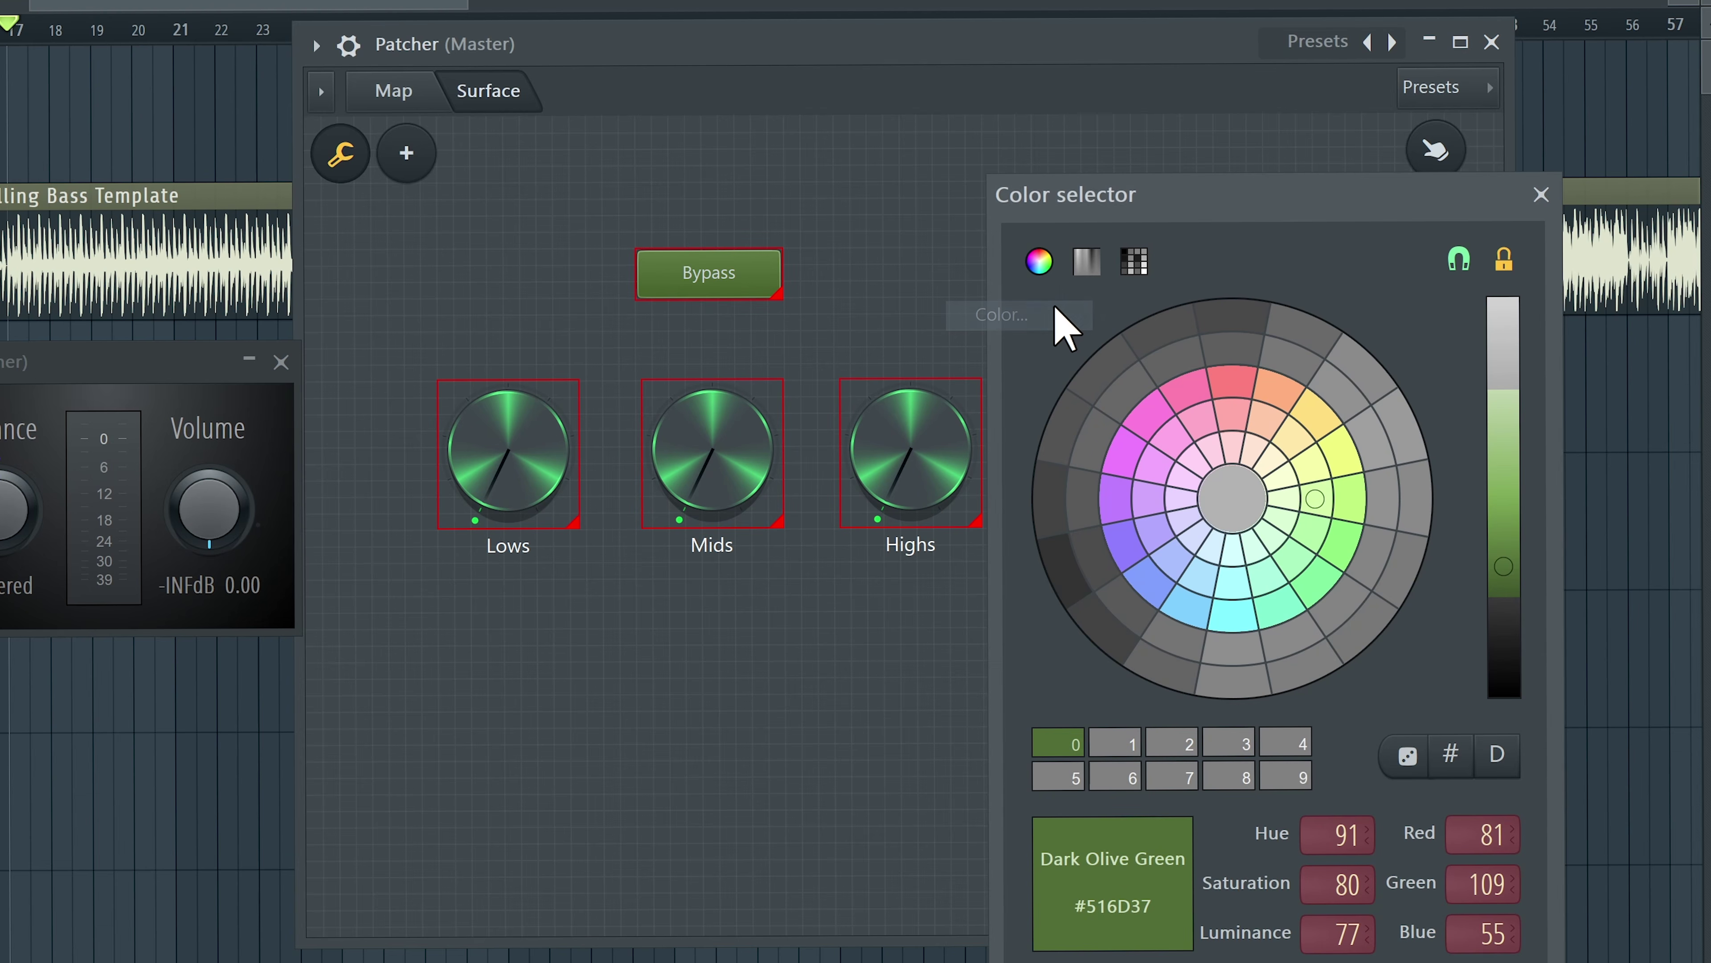
{"action": "left_click_drag", "start_coordinate": [1323, 540], "coordinate": [1310, 564]}
{"action": "key", "text": "Return"}
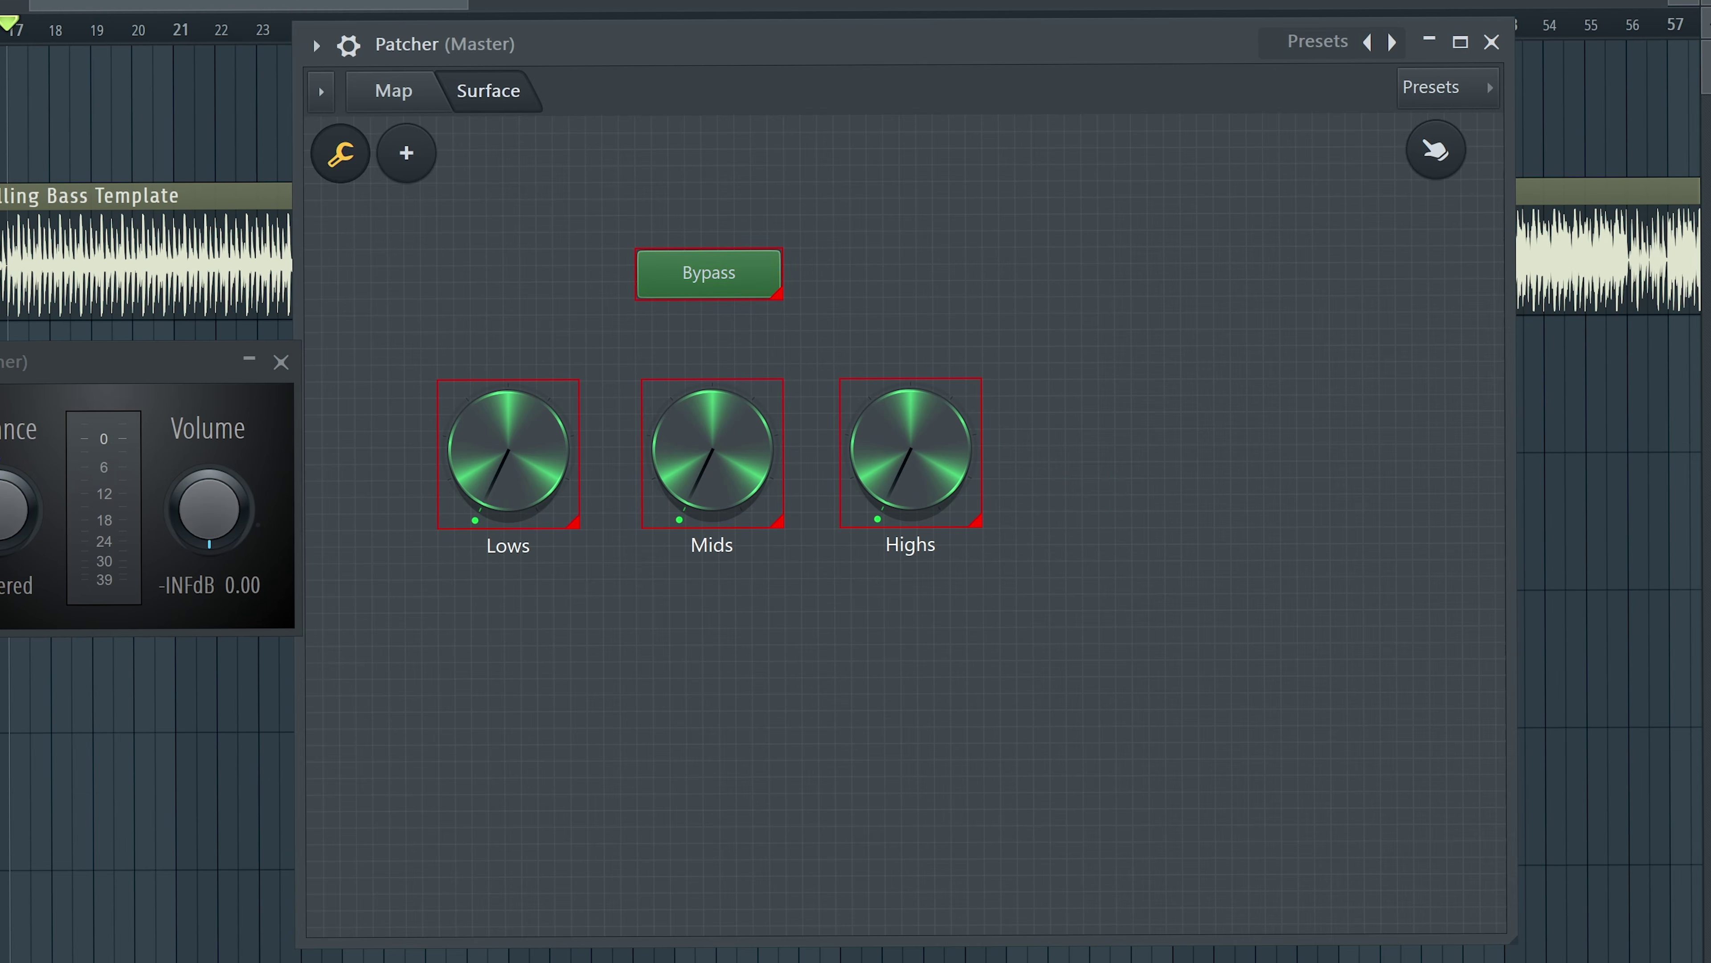
Step: Leave edit mode and link the new knobs' outputs on the Map to the upper Envelope Controller, Mids and Lows
{"action": "right_click", "coordinate": [1067, 423]}
{"action": "left_click", "coordinate": [994, 296]}
{"action": "left_click", "coordinate": [390, 85]}
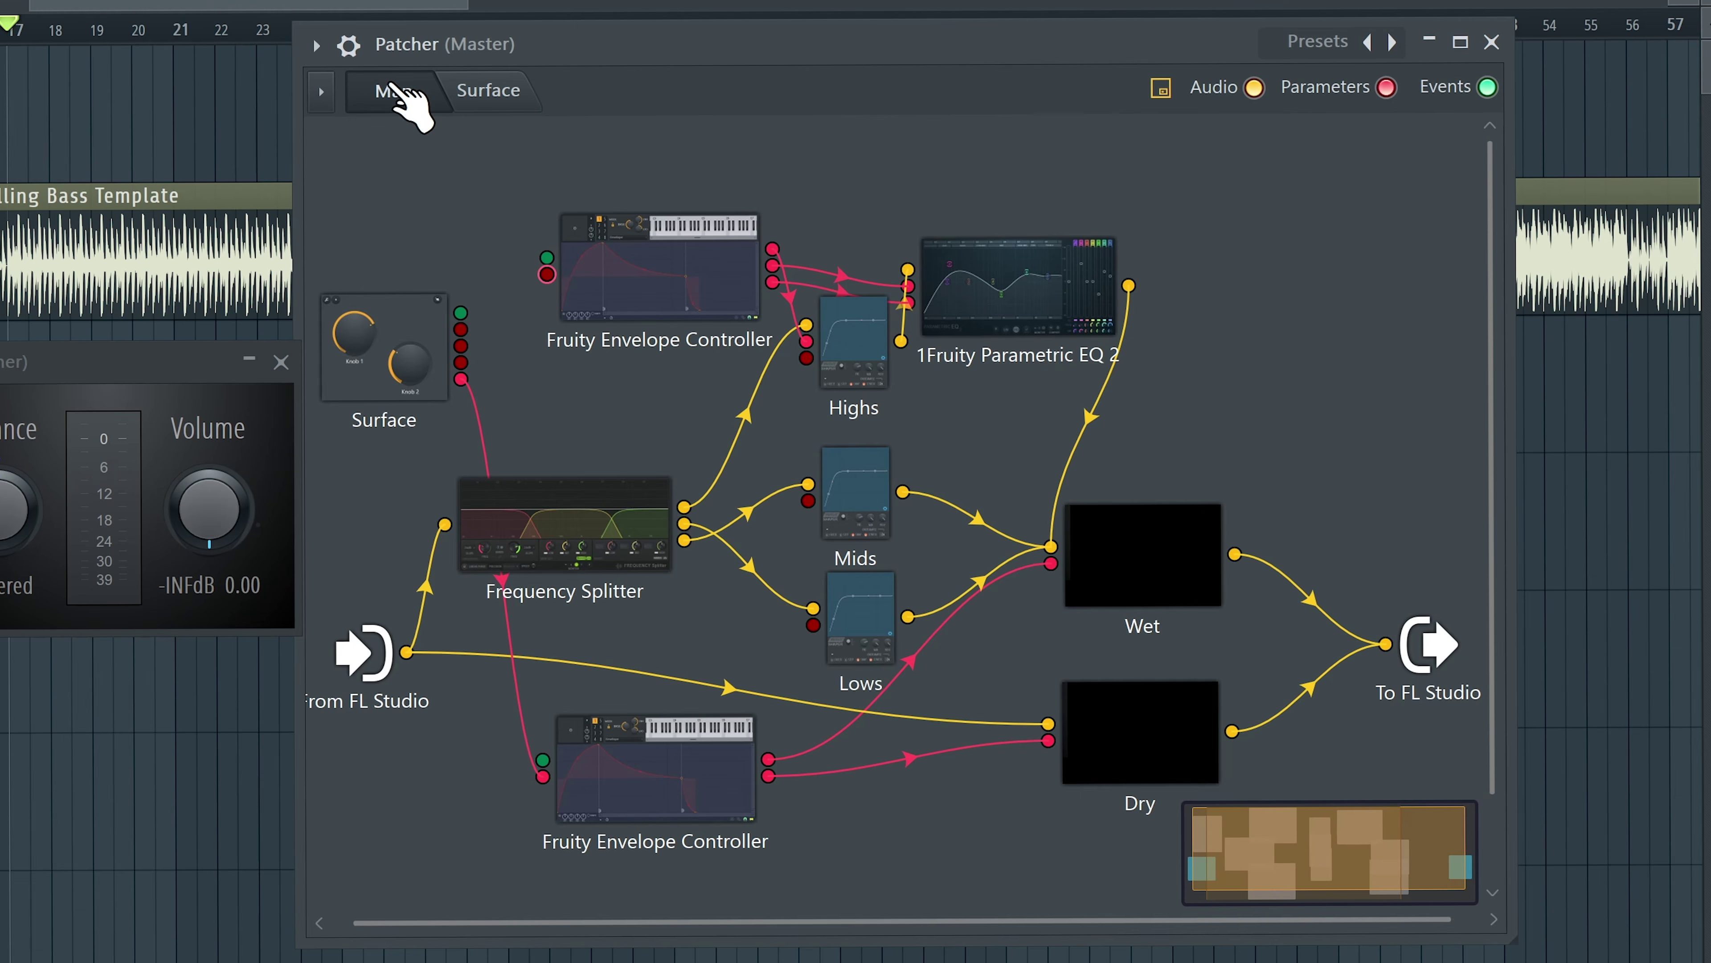
{"action": "left_click_drag", "start_coordinate": [461, 329], "coordinate": [547, 275]}
{"action": "left_click_drag", "start_coordinate": [461, 363], "coordinate": [465, 356]}
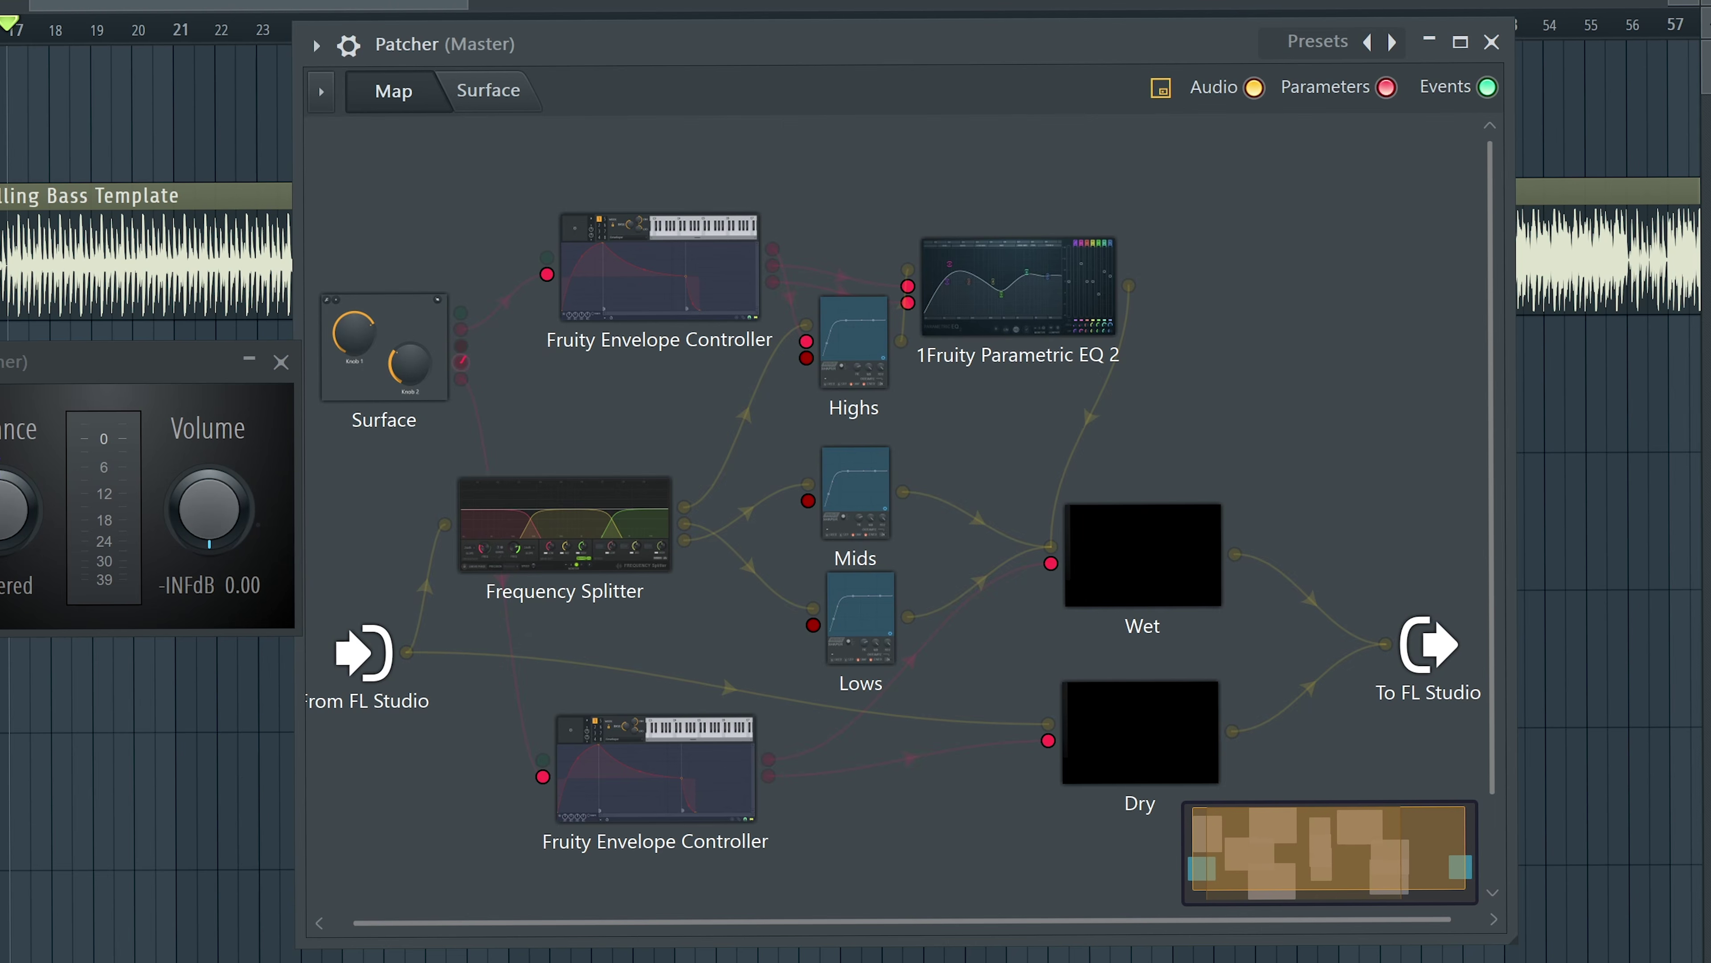
Step: Add a Default XY control to the Surface, below the Lows knob
{"action": "left_click", "coordinate": [488, 89]}
{"action": "left_click", "coordinate": [409, 152]}
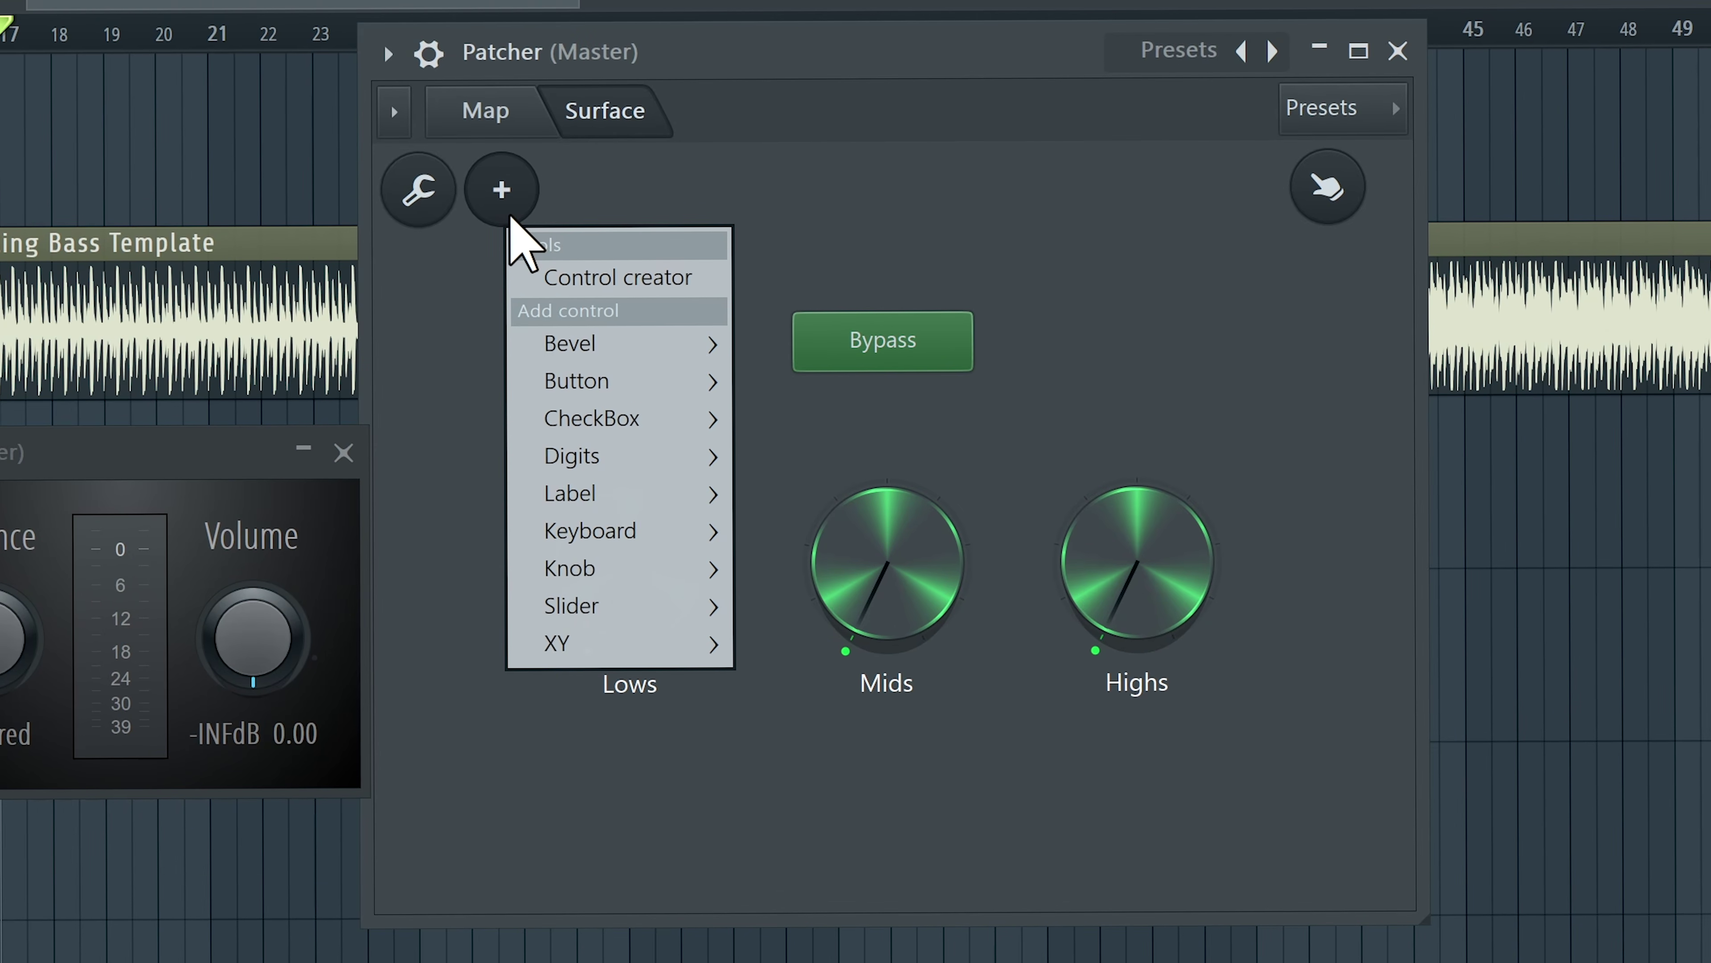
{"action": "mouse_move", "coordinate": [650, 648]}
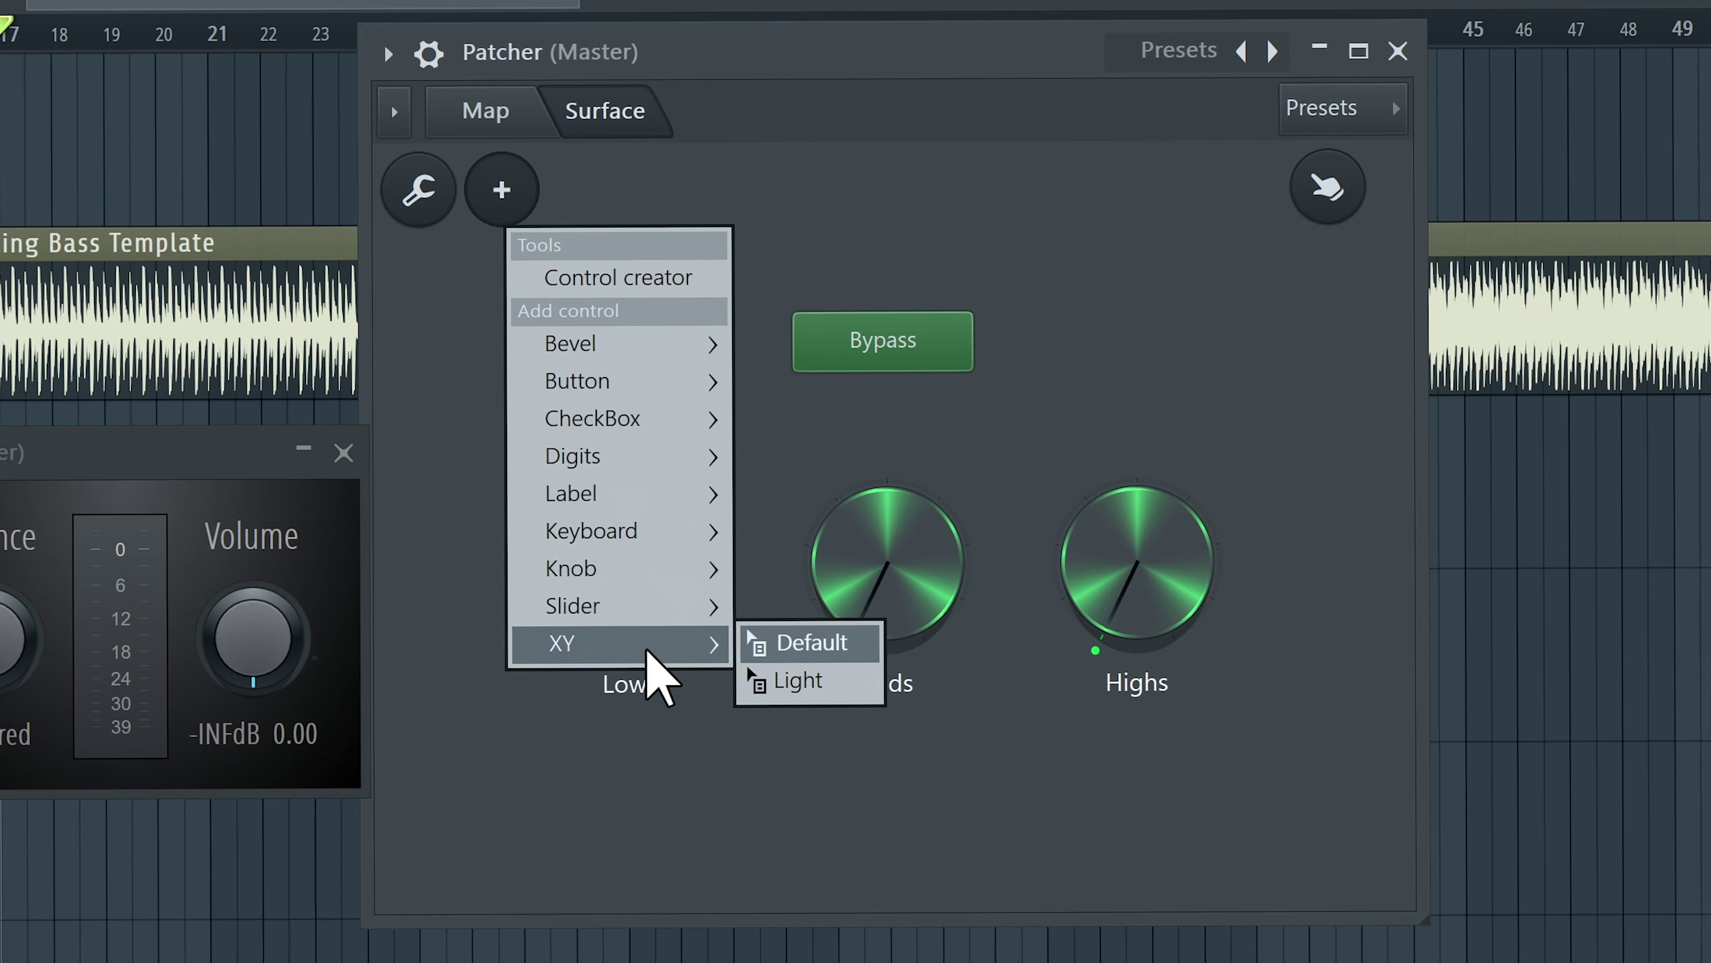
{"action": "left_click", "coordinate": [808, 643]}
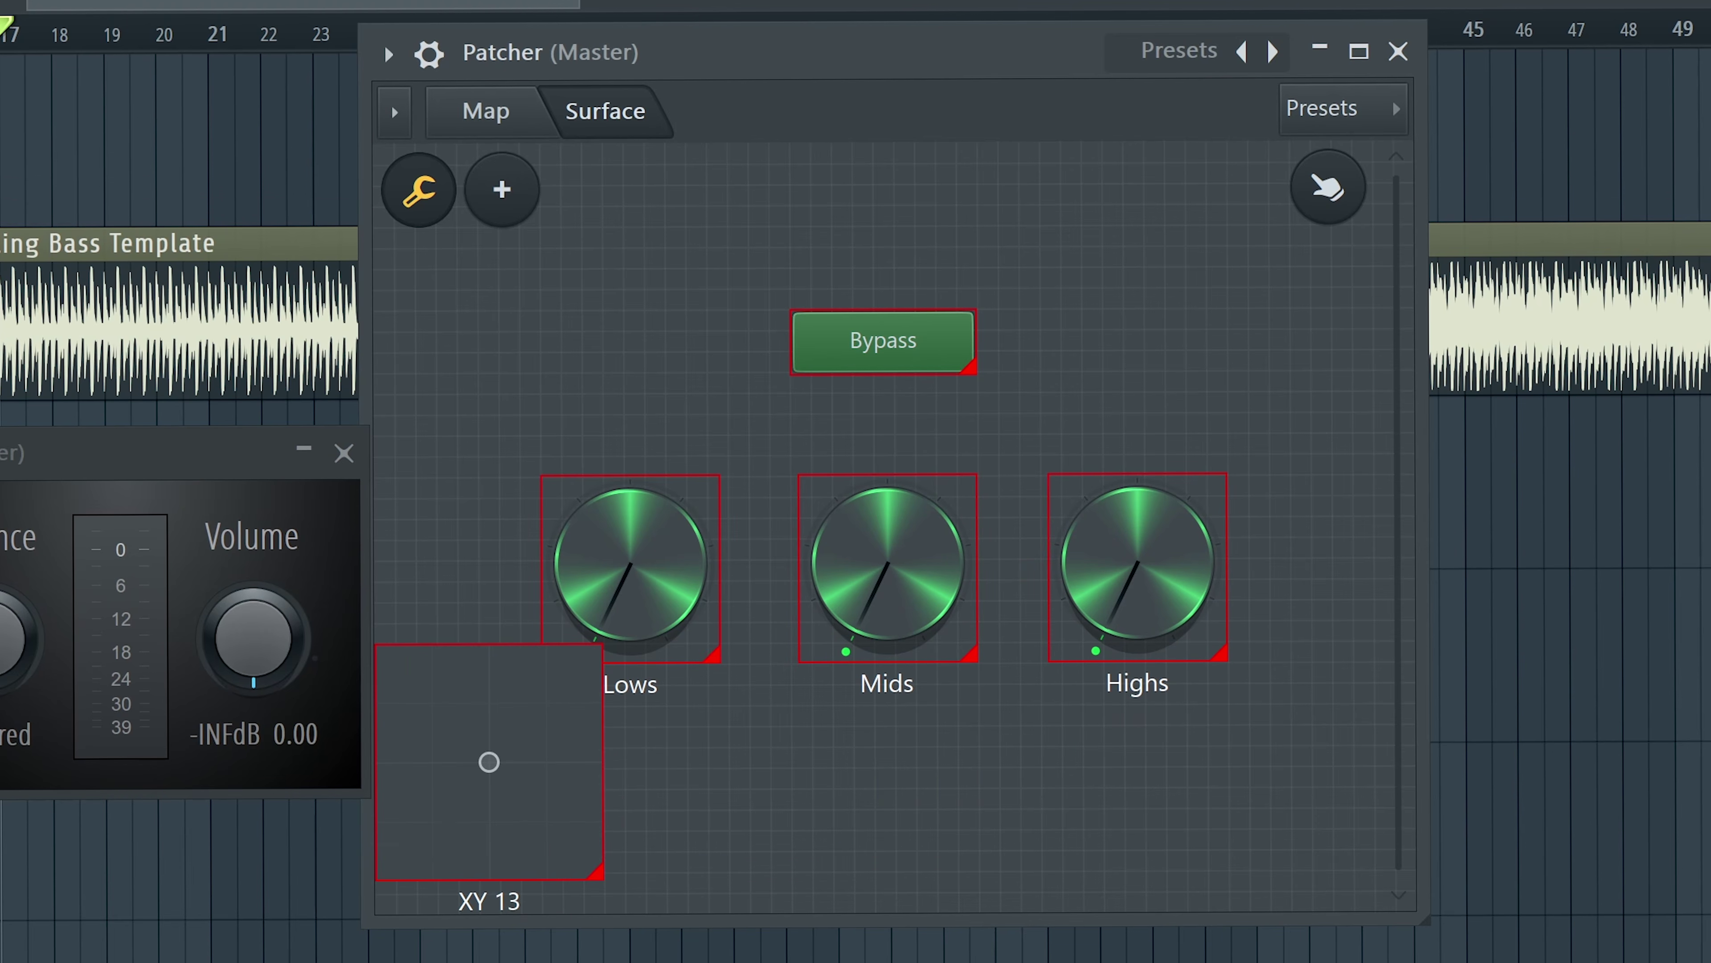
{"action": "left_click", "coordinate": [376, 637]}
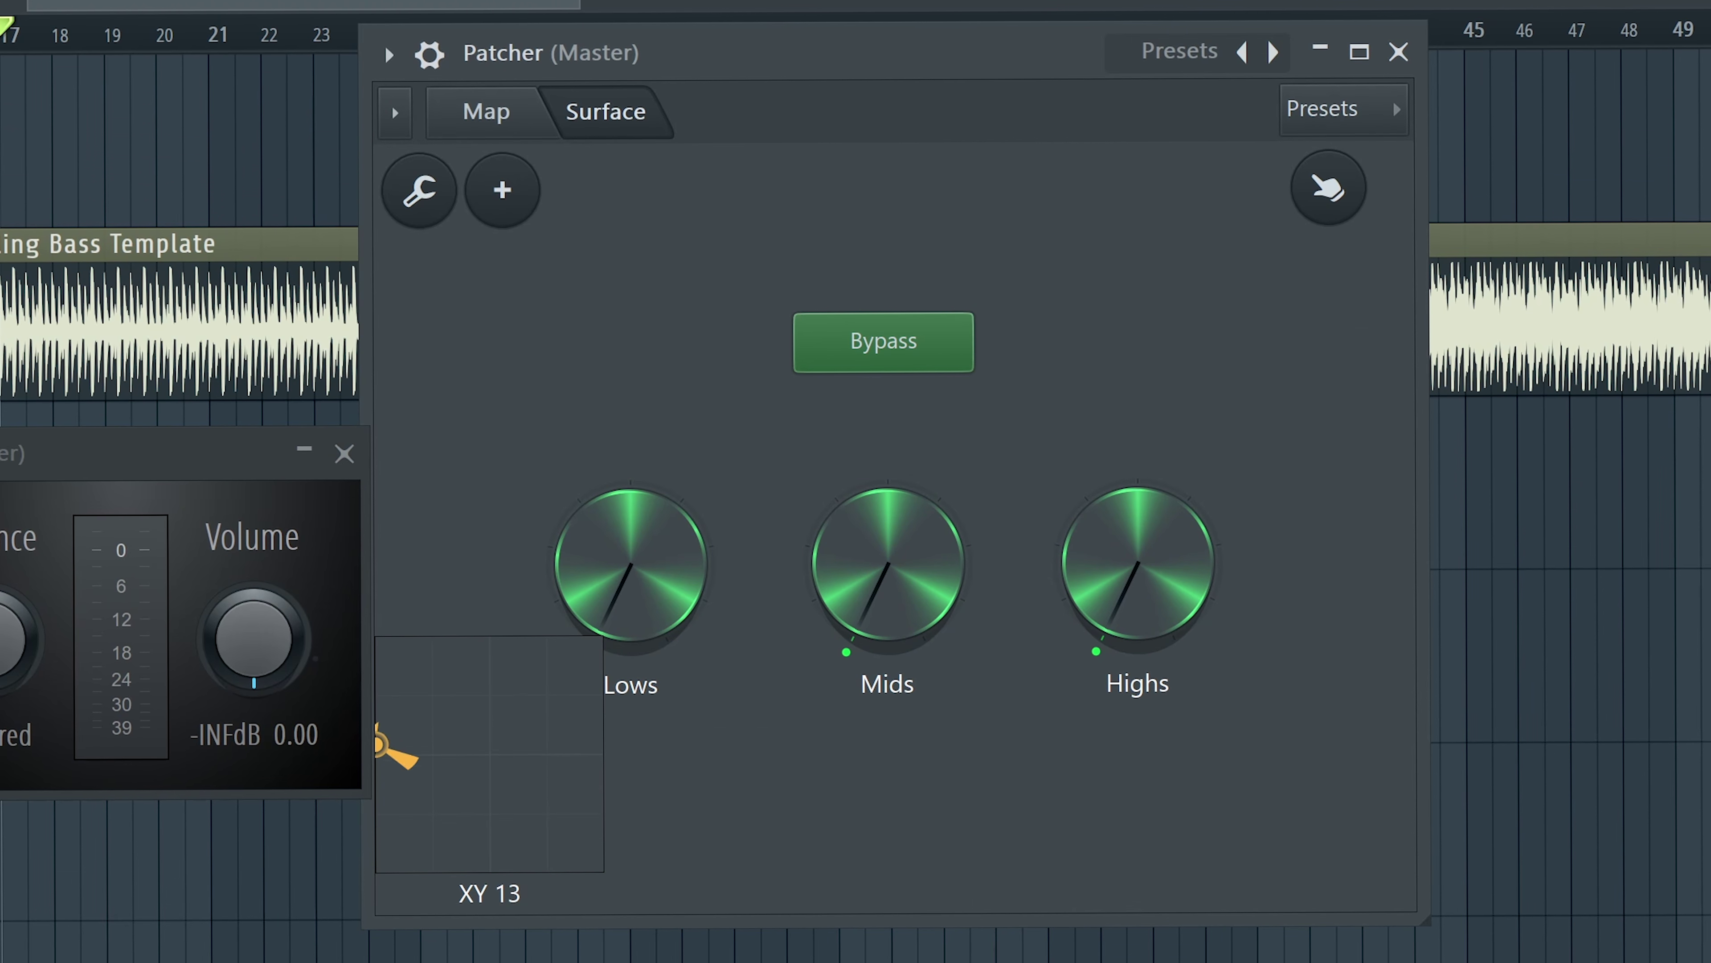
Step: Check the XY control's outputs on the Map, and move its handle to the pad's lower-left corner
{"action": "left_click", "coordinate": [495, 116]}
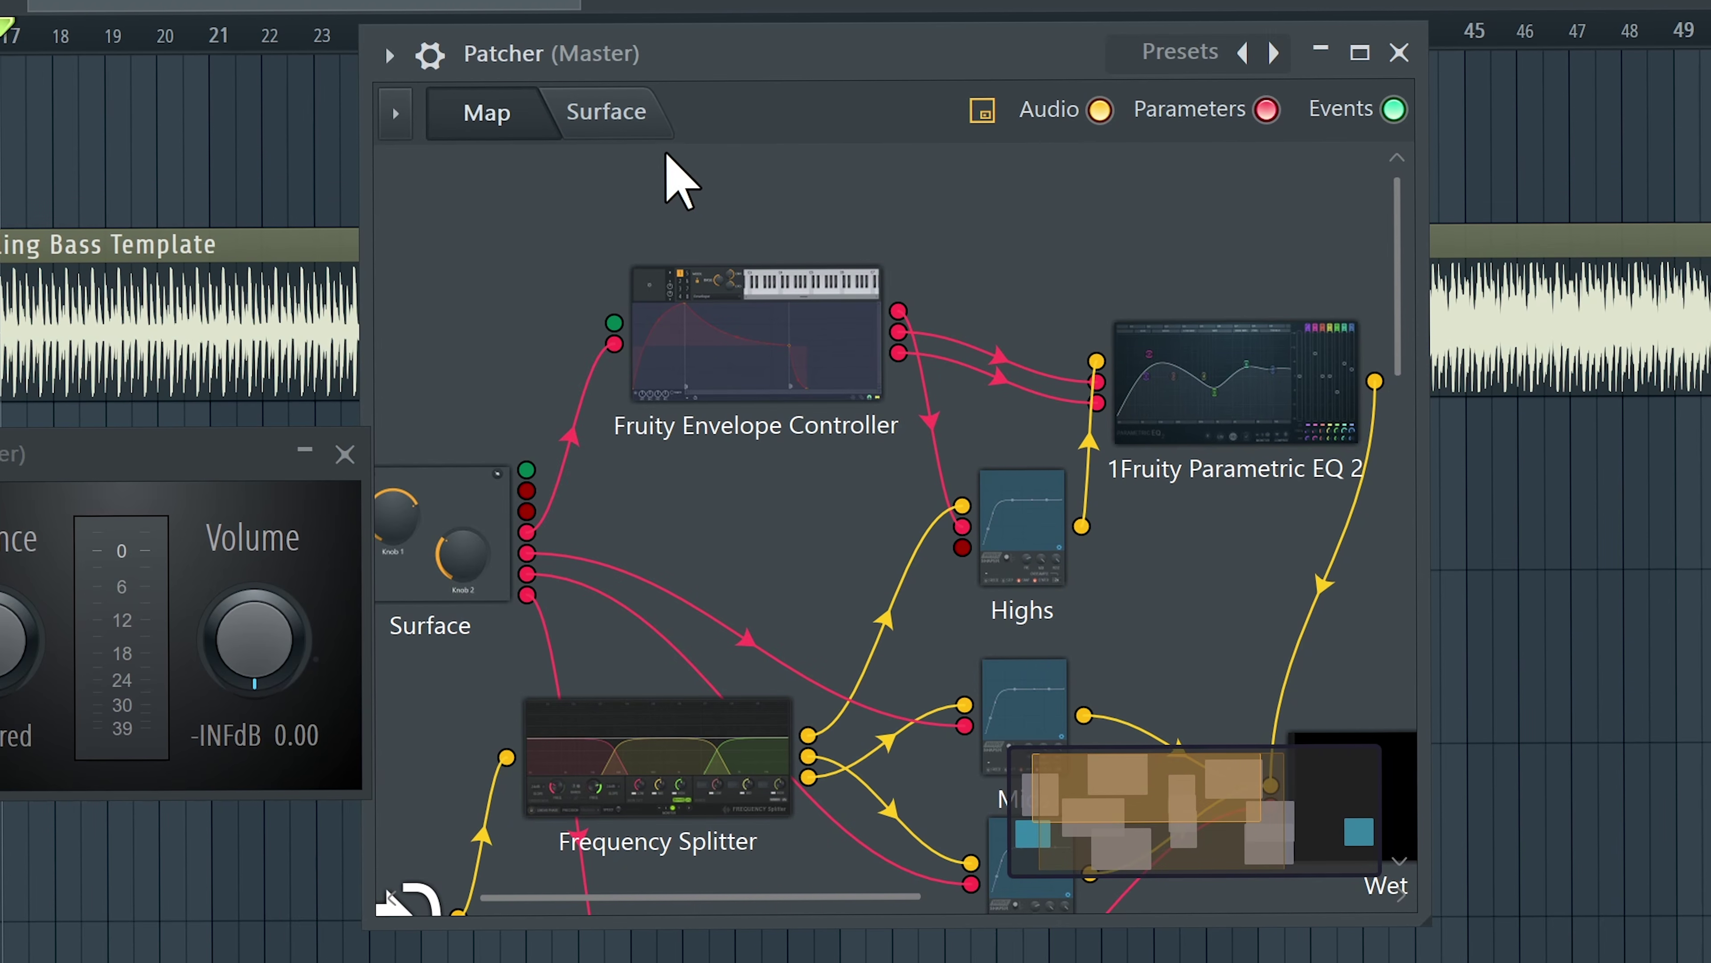
{"action": "left_click", "coordinate": [607, 113]}
{"action": "left_click_drag", "start_coordinate": [512, 836], "coordinate": [397, 868]}
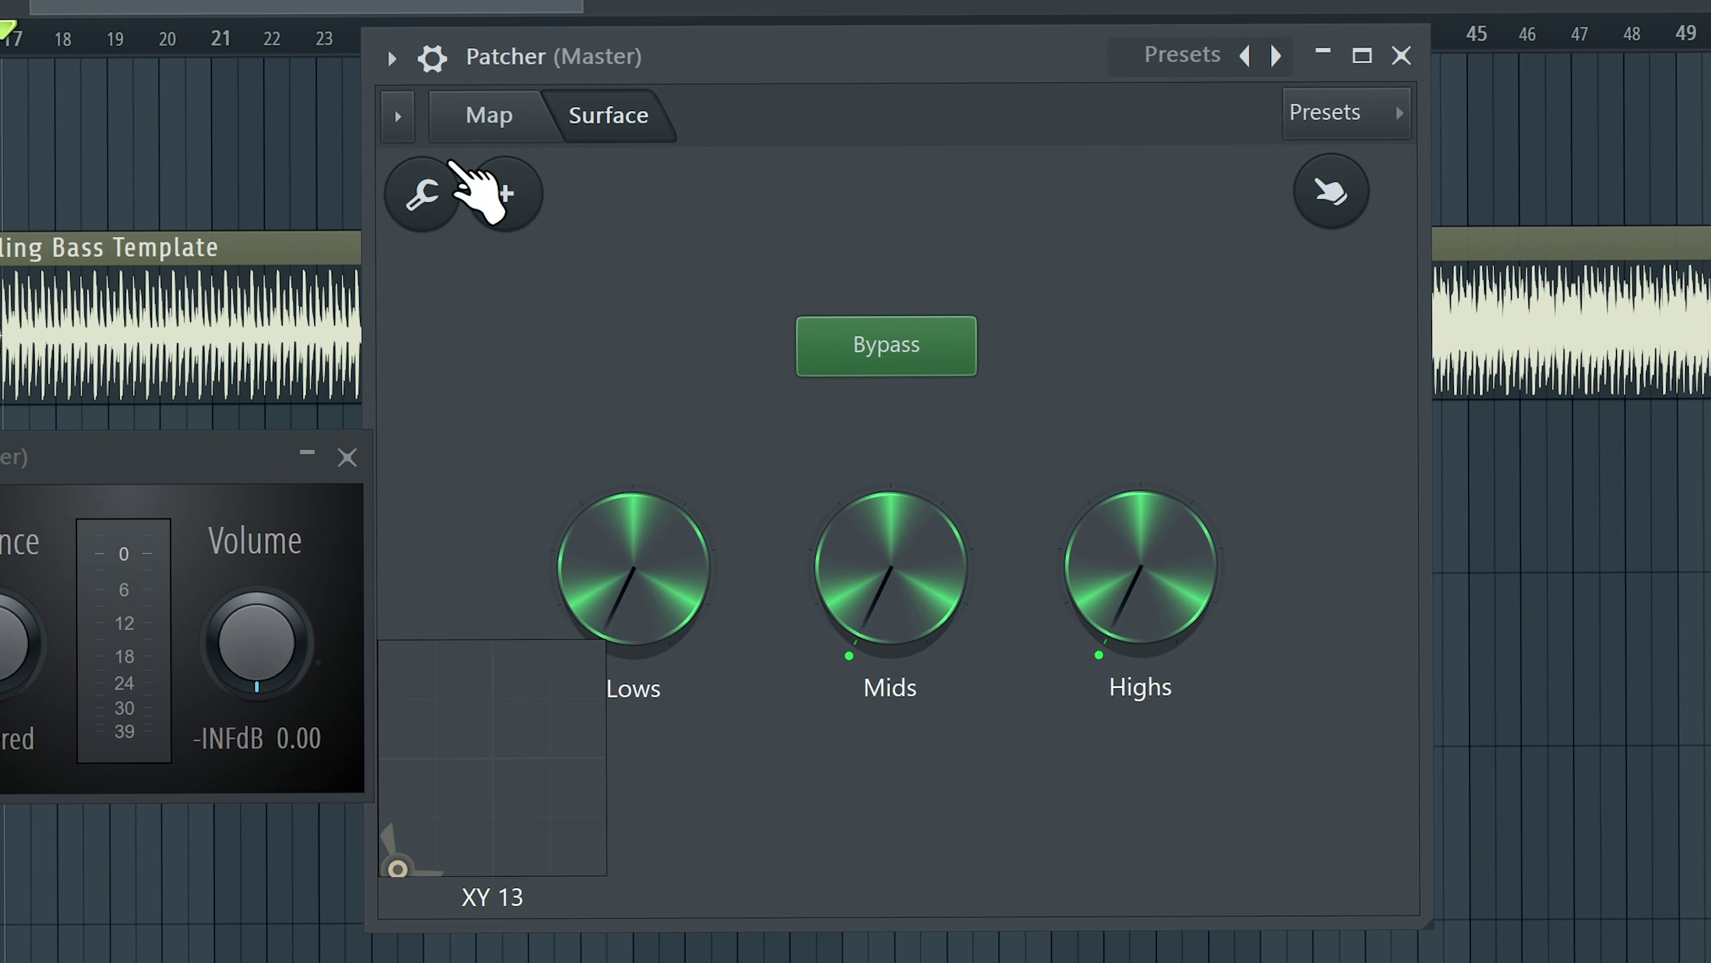
Step: Replace the XY pad with a Keyboard control below the knobs, then delete the keyboard
{"action": "left_click", "coordinate": [506, 194]}
{"action": "left_click", "coordinate": [719, 790]}
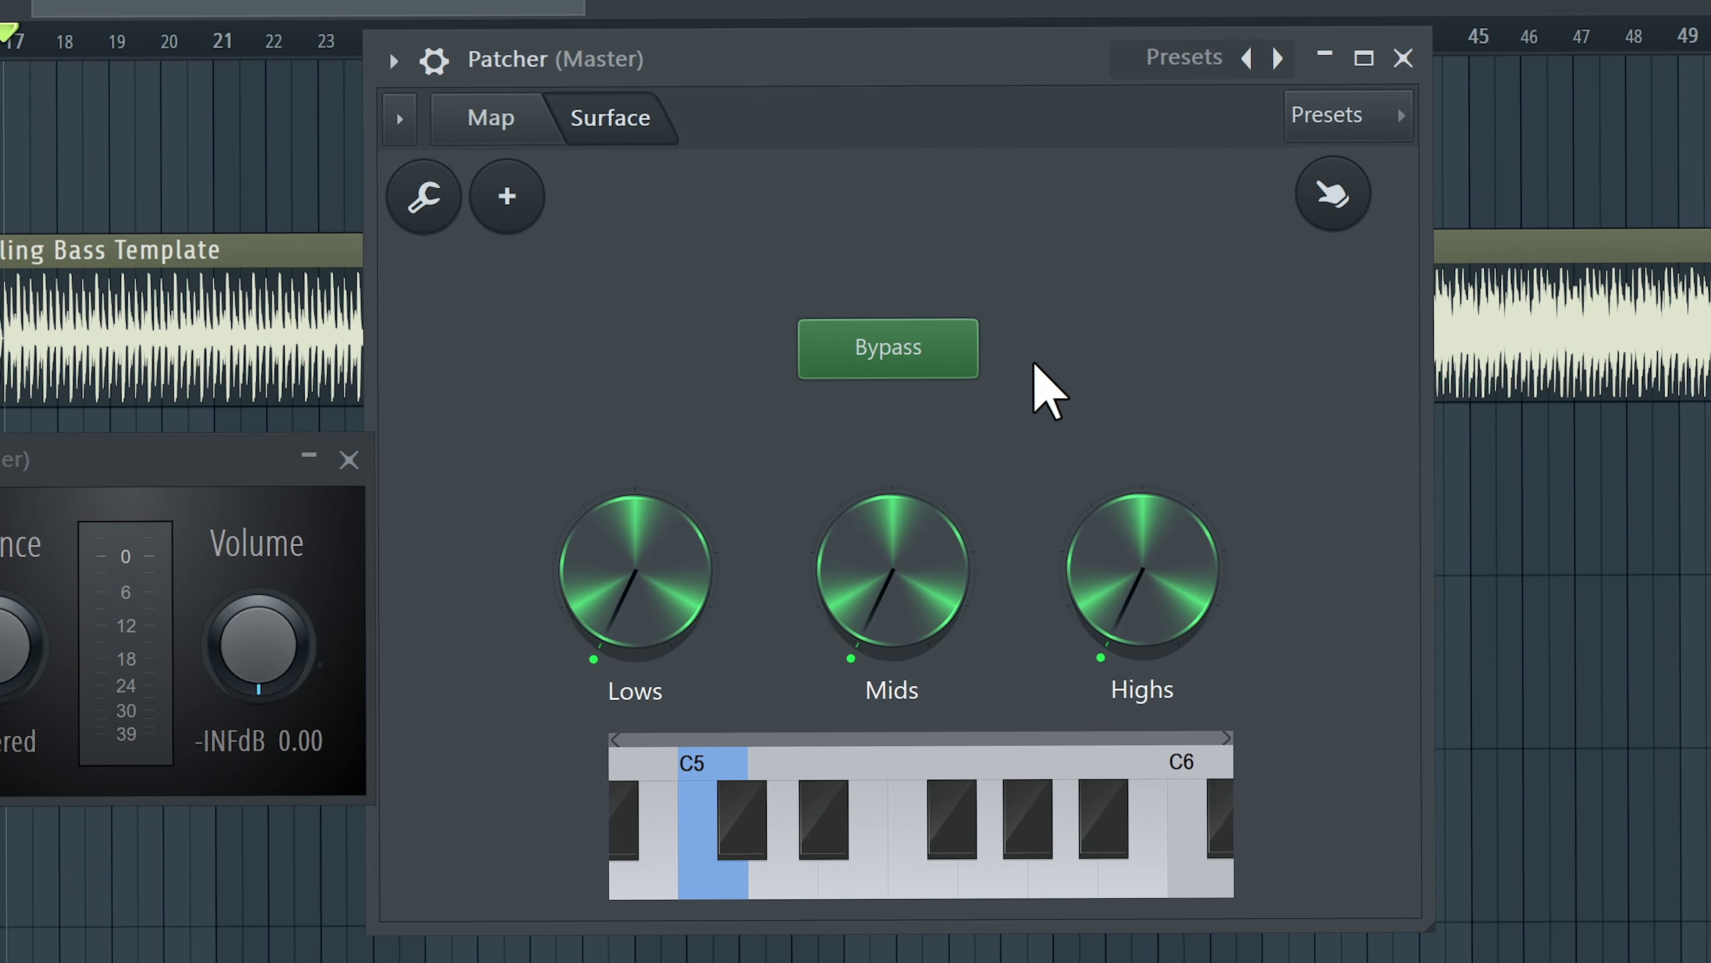
{"action": "left_click", "coordinate": [451, 203]}
{"action": "key", "text": "Delete"}
Step: Add a Rectangle bevel behind the controls and enlarge it to cover the Surface's full width and most of its height
{"action": "left_click", "coordinate": [519, 202]}
{"action": "left_click", "coordinate": [432, 203]}
{"action": "left_click", "coordinate": [512, 202]}
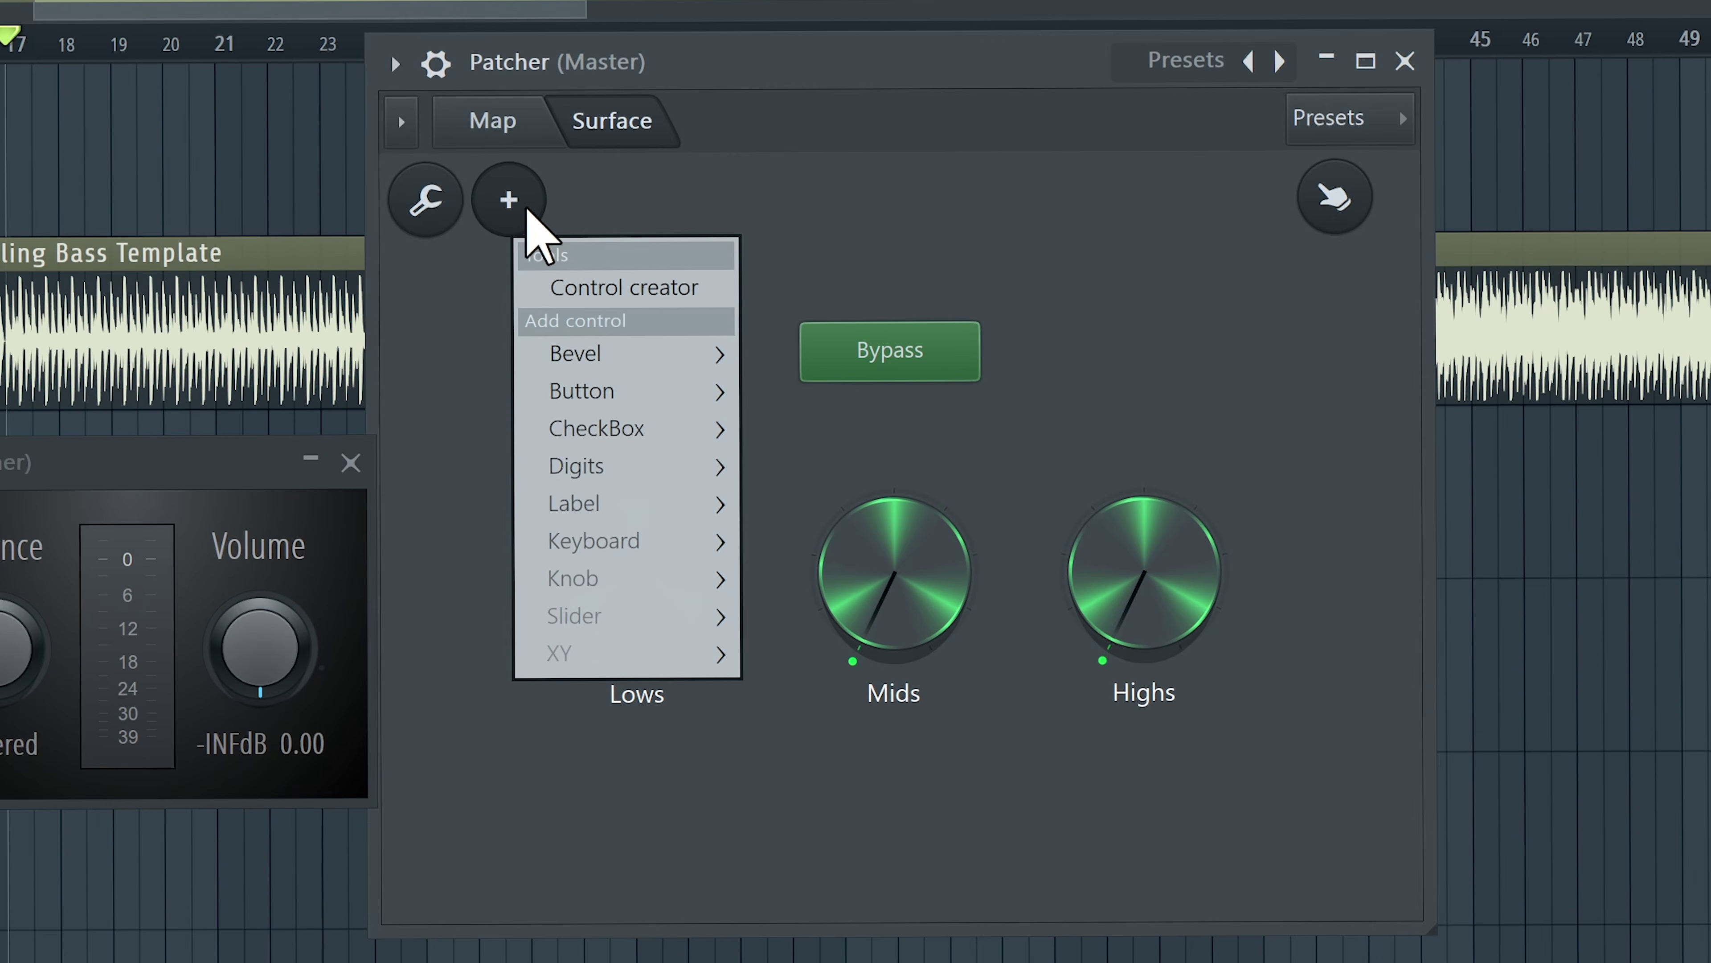
{"action": "mouse_move", "coordinate": [661, 352]}
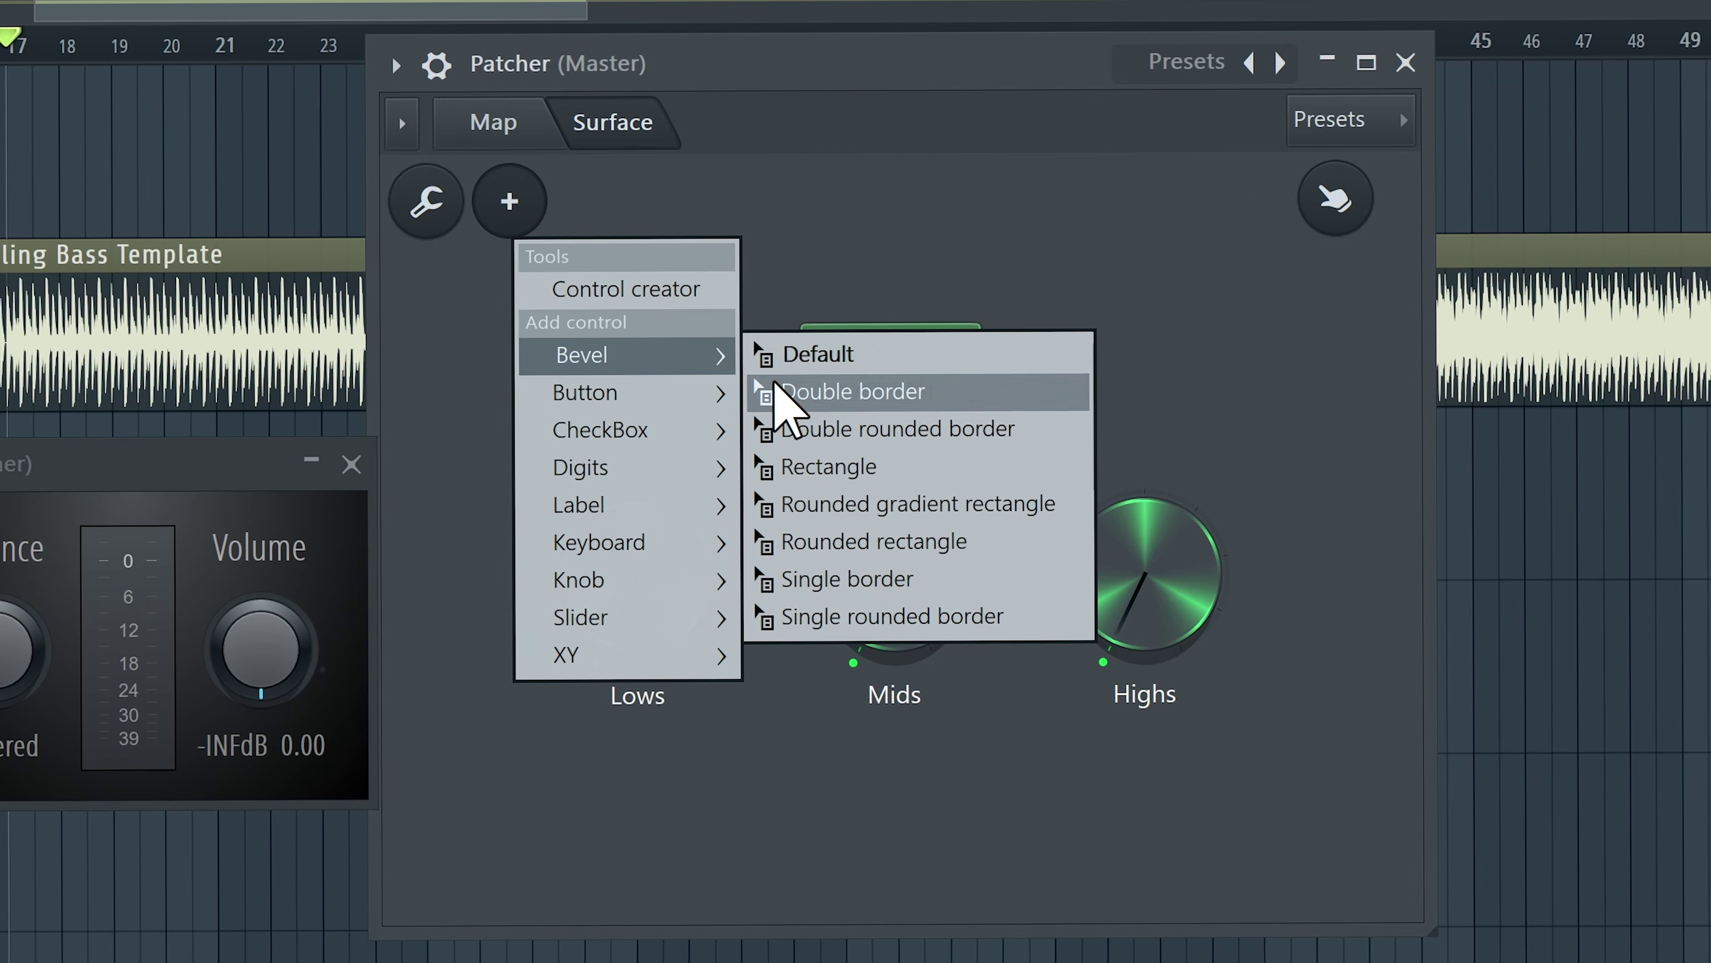
{"action": "left_click", "coordinate": [889, 472]}
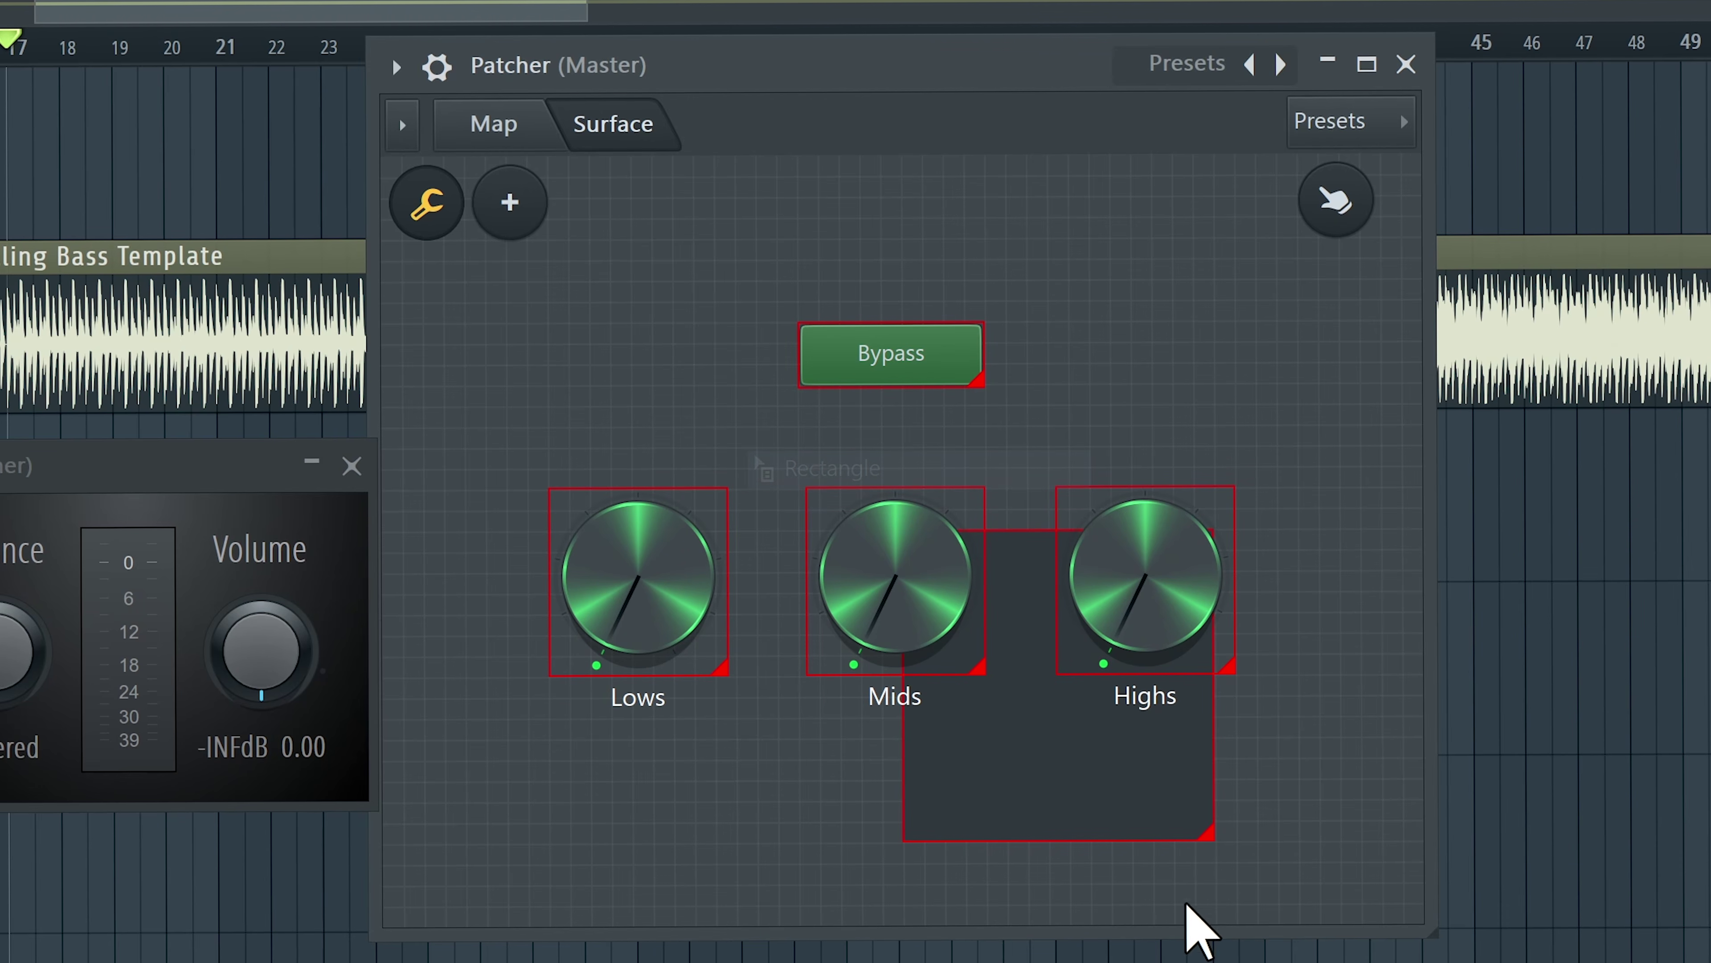
{"action": "left_click_drag", "start_coordinate": [1316, 720], "coordinate": [1419, 838]}
{"action": "right_click", "coordinate": [1295, 400]}
{"action": "key", "text": "Escape"}
Step: Add a second Rectangle bevel to the Surface and color it dark green
{"action": "left_click", "coordinate": [508, 203]}
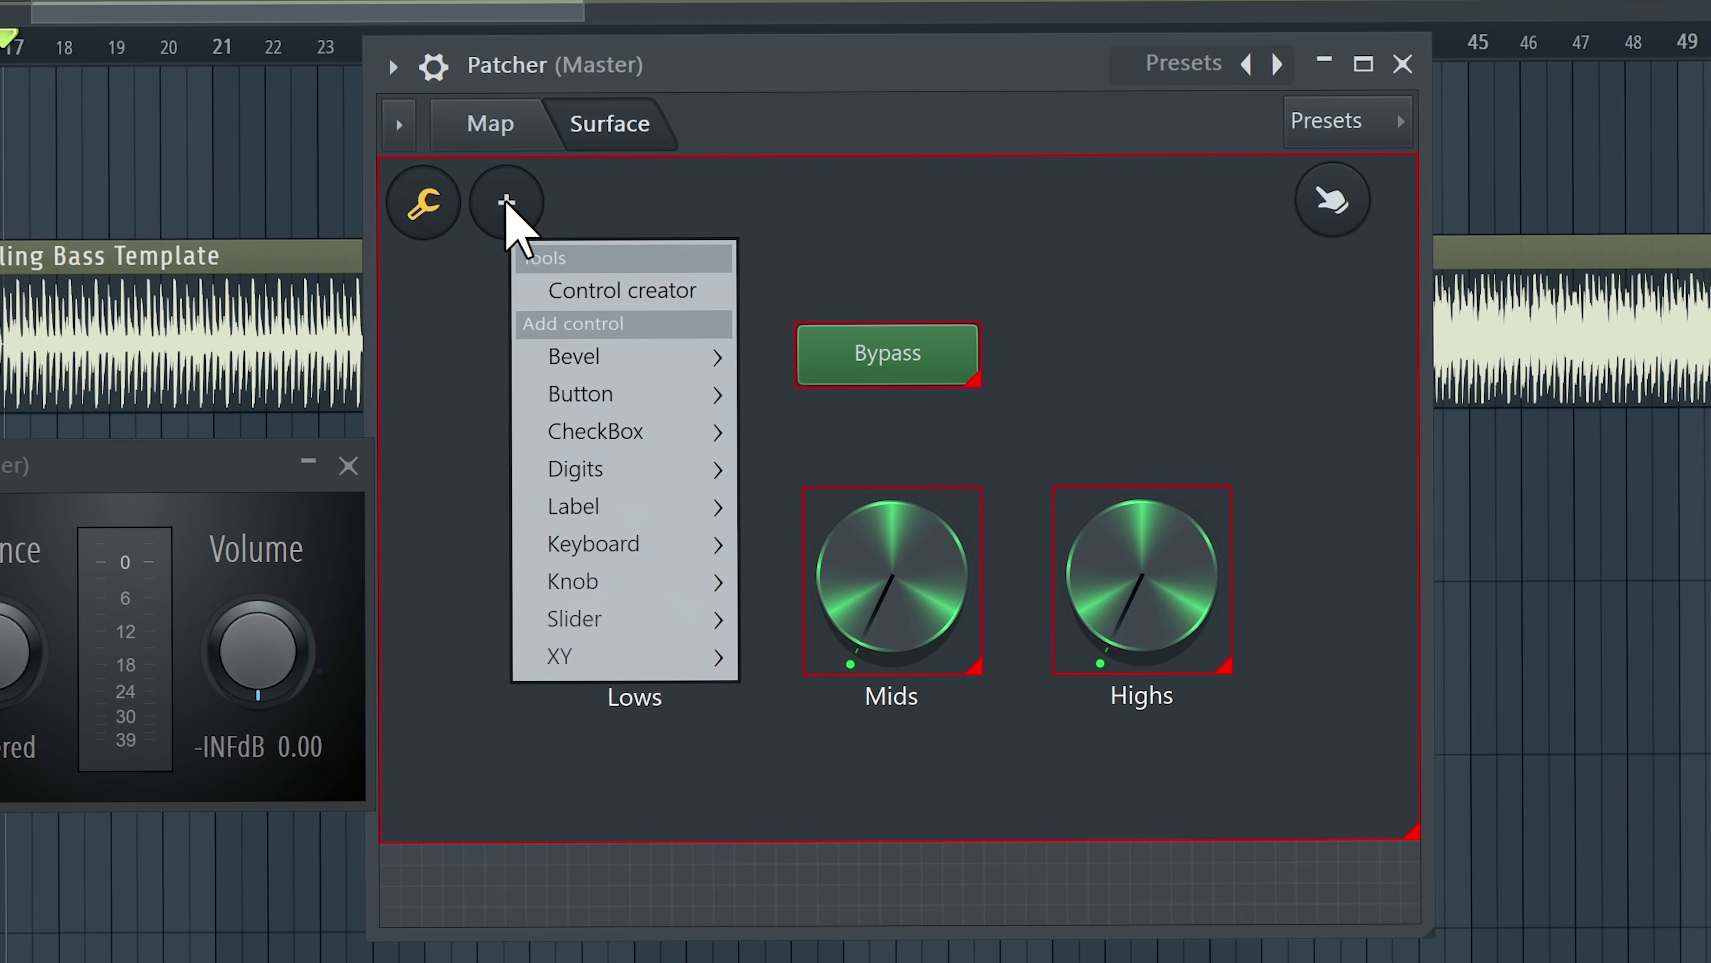
{"action": "mouse_move", "coordinate": [664, 349]}
{"action": "left_click", "coordinate": [869, 475]}
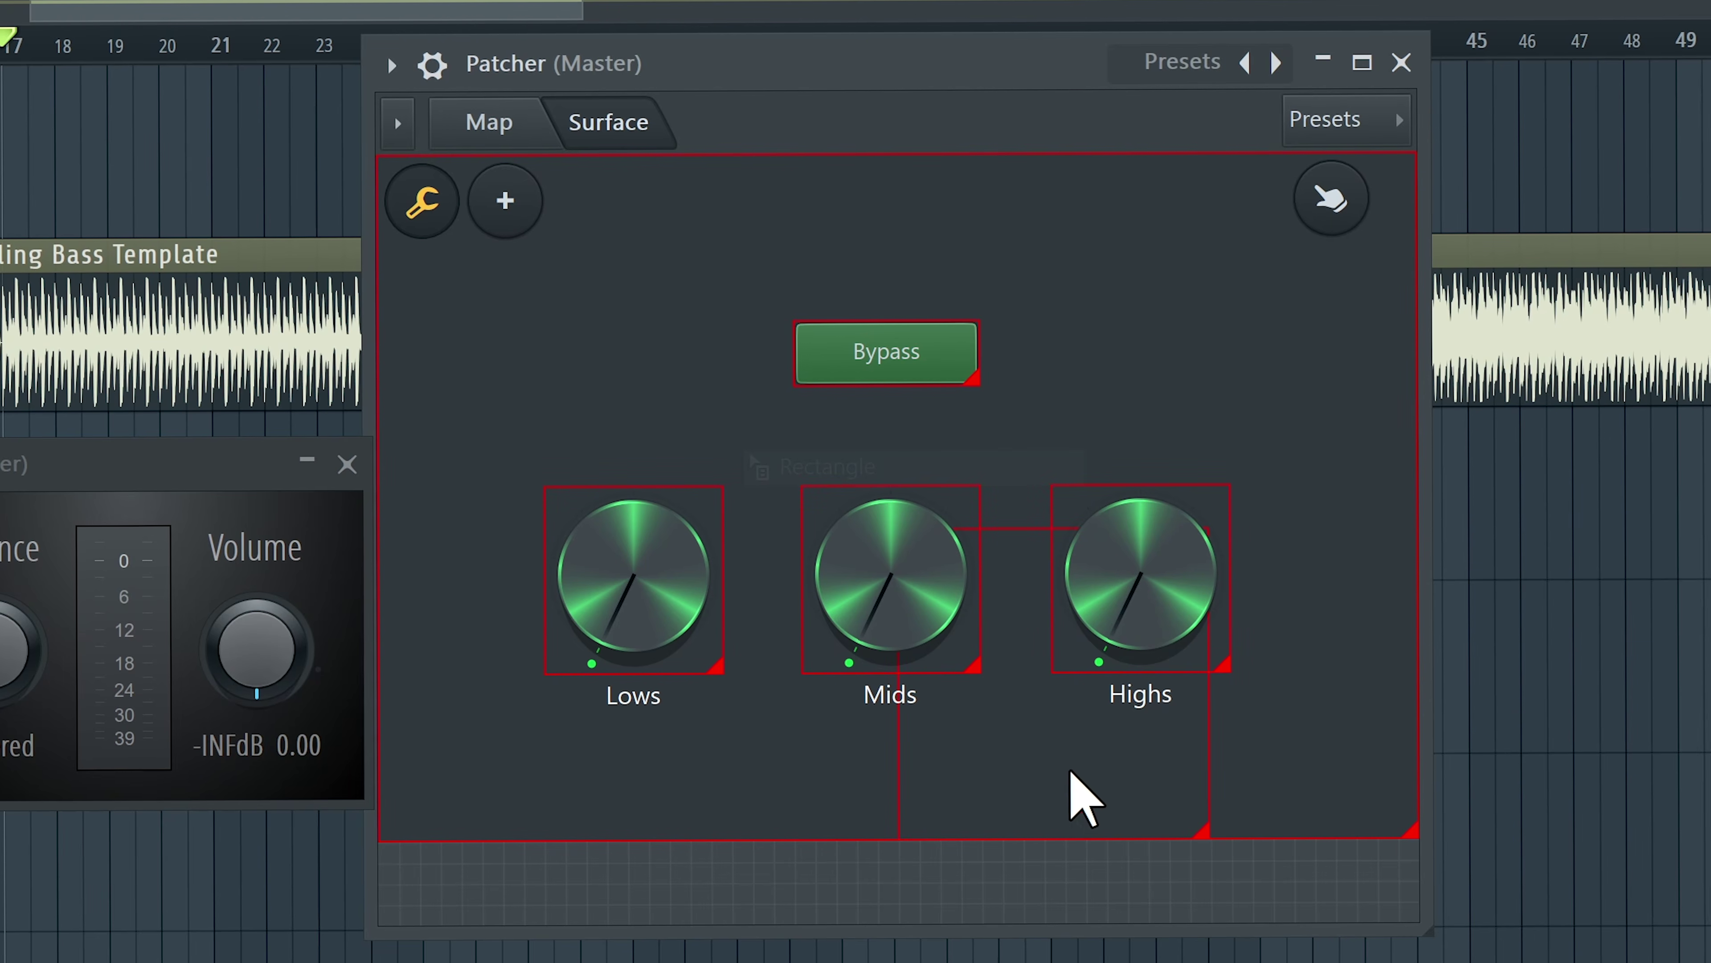
{"action": "right_click", "coordinate": [1022, 604]}
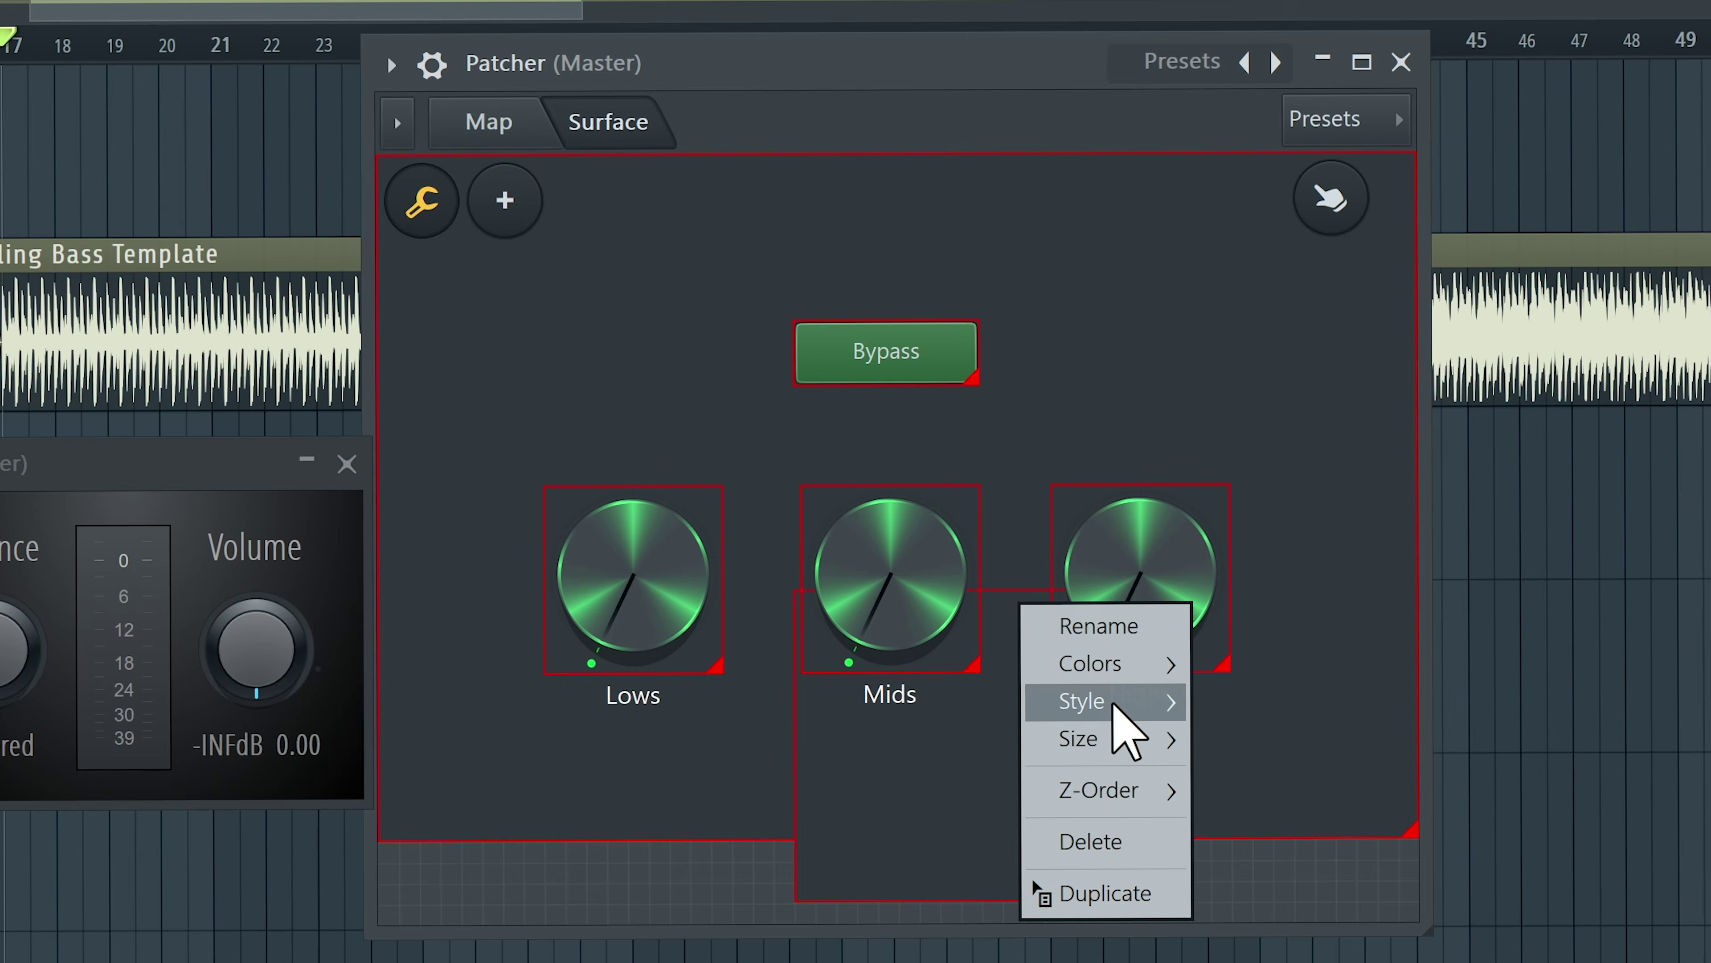
{"action": "mouse_move", "coordinate": [1116, 674]}
{"action": "left_click", "coordinate": [1261, 662]}
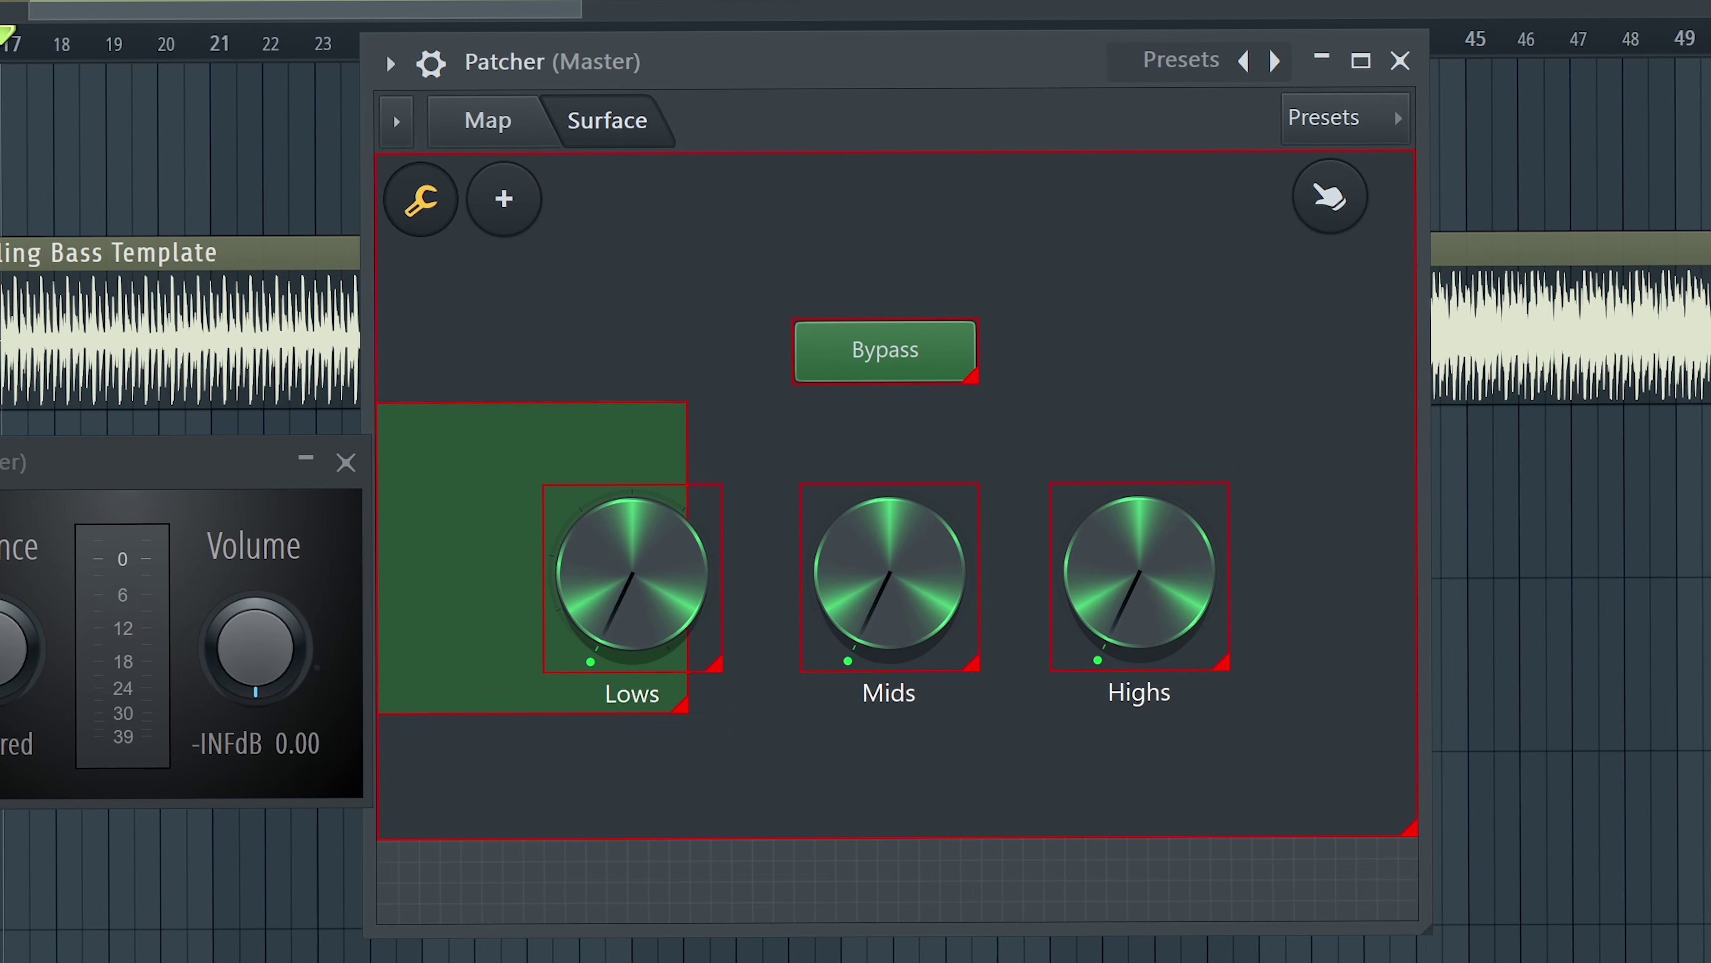
Step: Stretch the green rectangle into a full-width band behind the three knobs, and move the Bypass button slightly up
{"action": "mouse_move", "coordinate": [472, 558]}
{"action": "left_mouse_down"}
{"action": "mouse_move", "coordinate": [471, 600]}
{"action": "mouse_move", "coordinate": [472, 579]}
{"action": "left_mouse_up"}
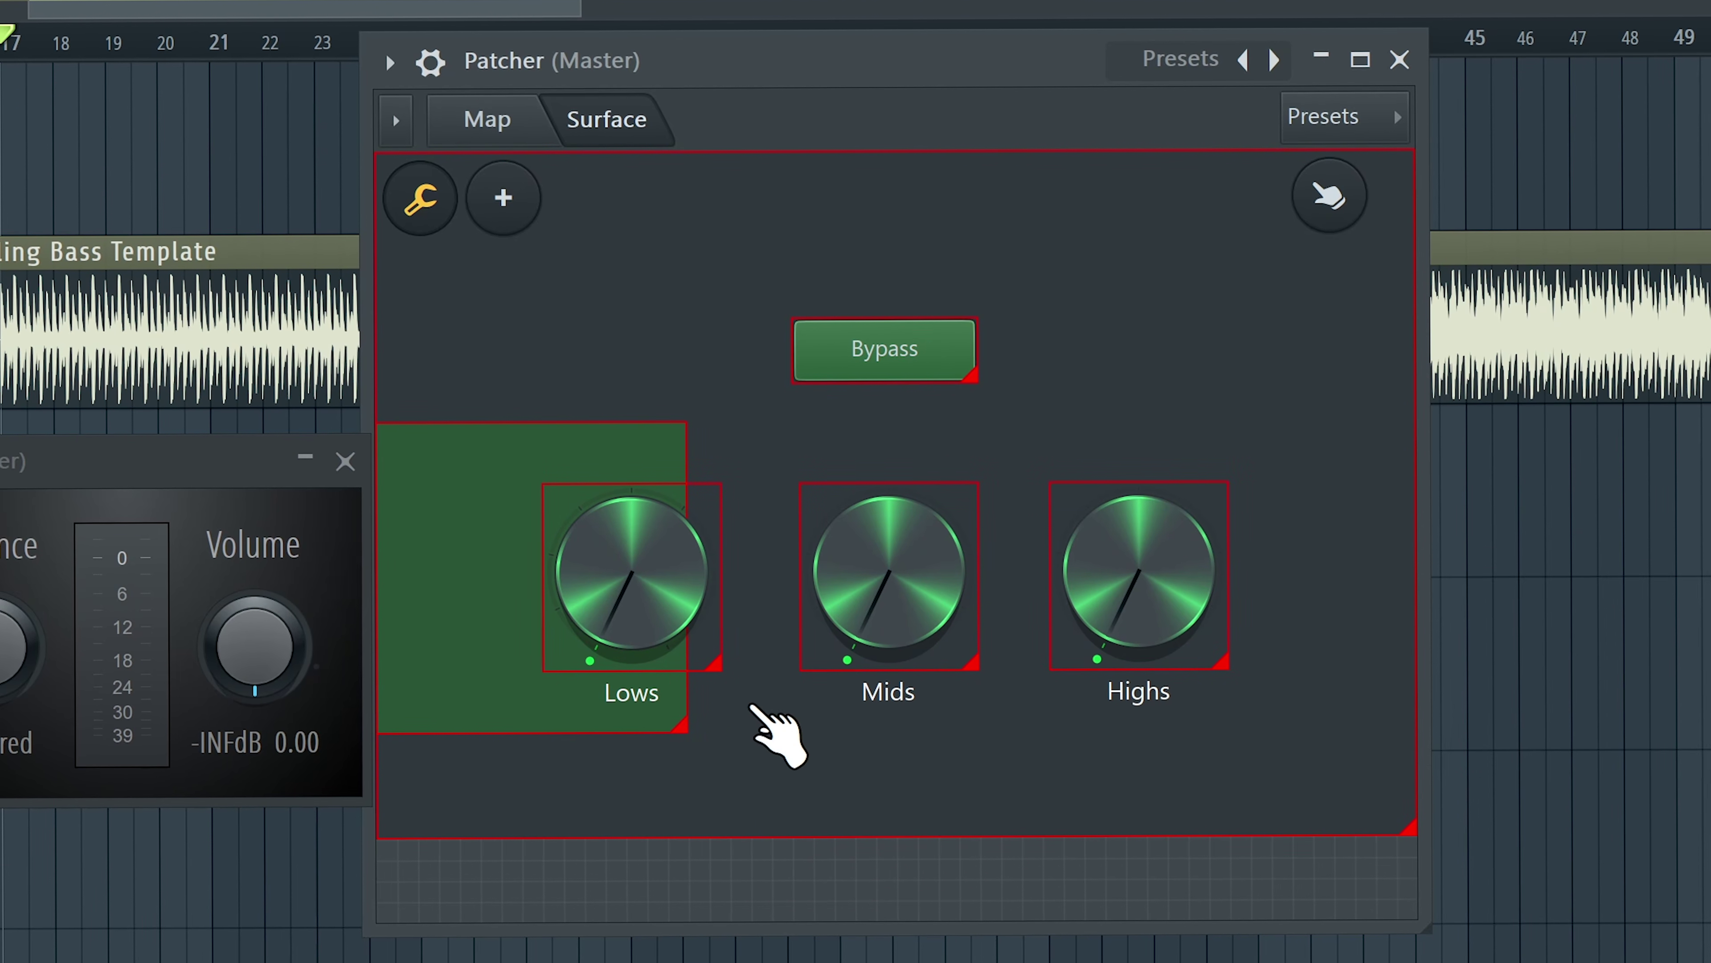
{"action": "left_click_drag", "start_coordinate": [681, 728], "coordinate": [1414, 728]}
{"action": "left_click", "coordinate": [398, 215]}
{"action": "left_click", "coordinate": [917, 371]}
{"action": "left_click", "coordinate": [419, 195]}
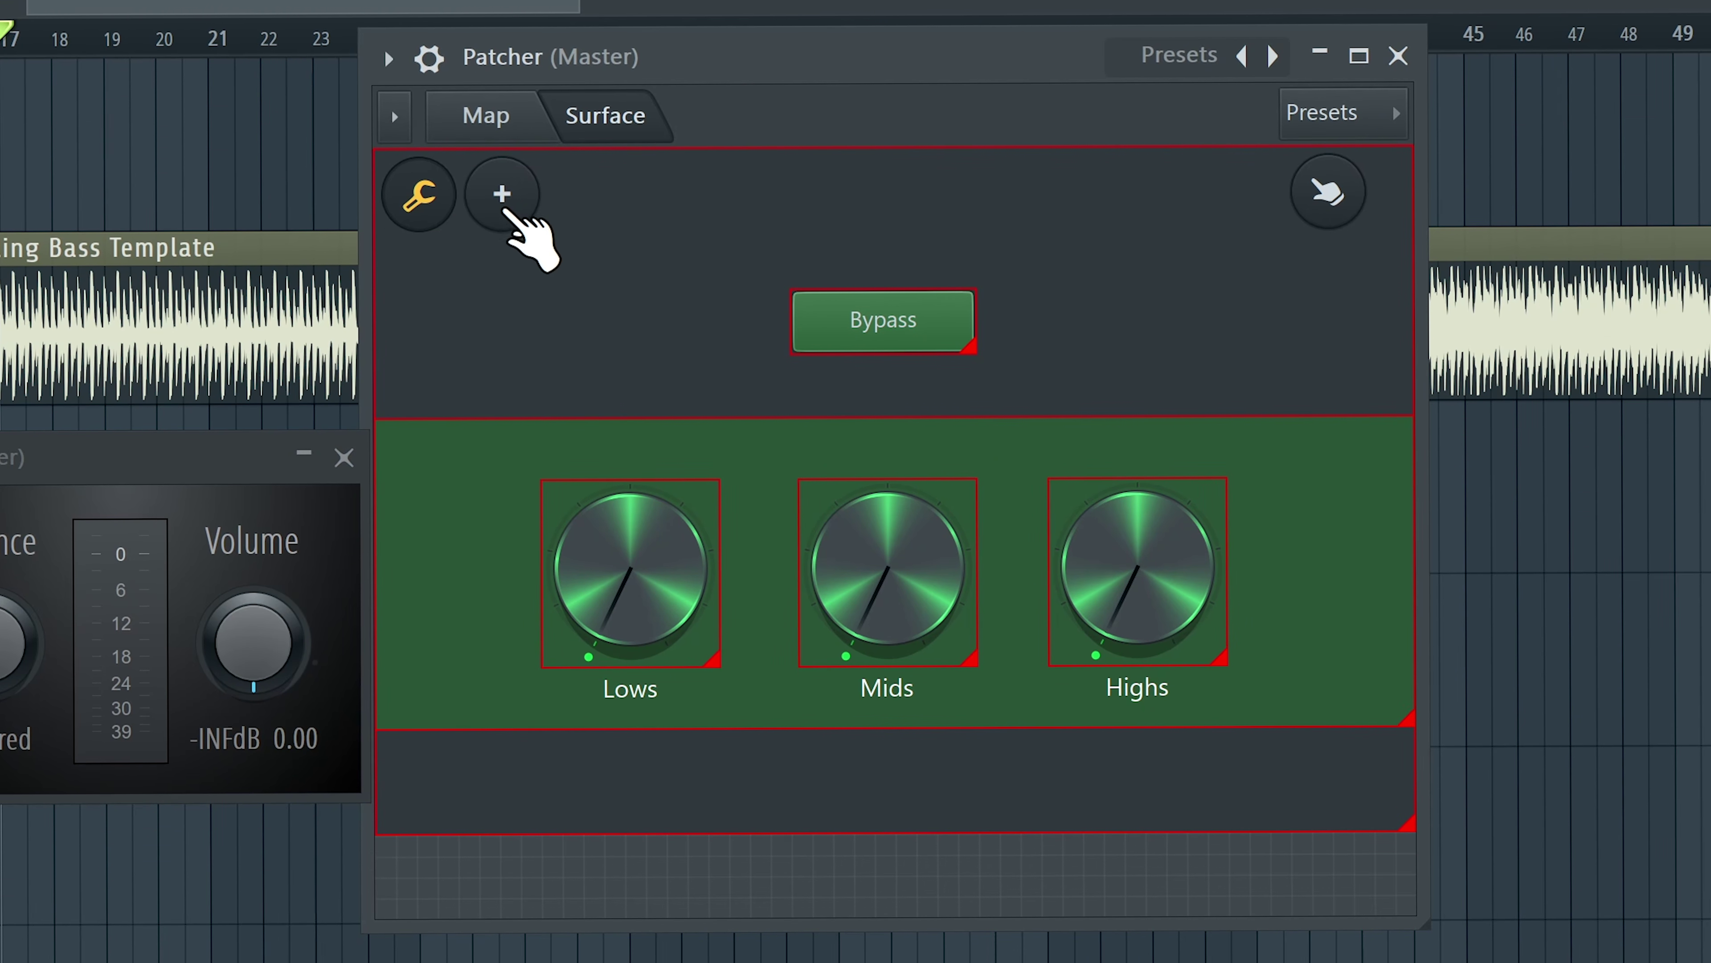
Step: Add a Default label above the Bypass button and name it "Multiband Distortion"
{"action": "left_click", "coordinate": [501, 196]}
{"action": "mouse_move", "coordinate": [684, 499]}
{"action": "left_click", "coordinate": [946, 545]}
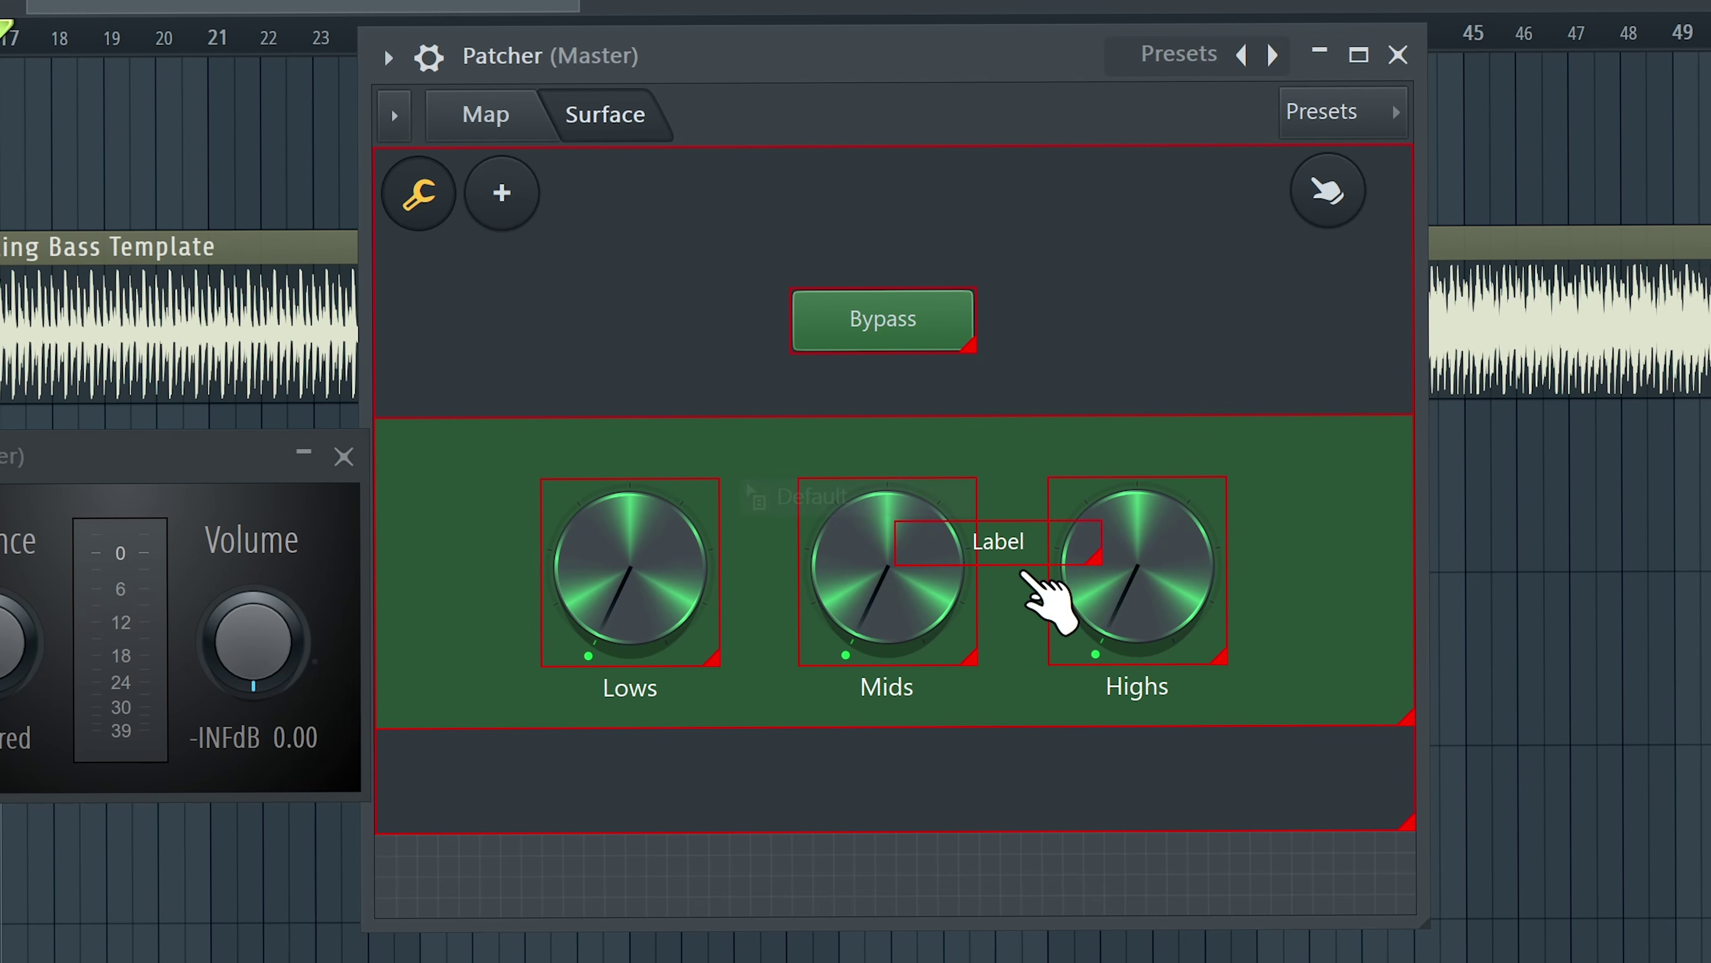
{"action": "left_click", "coordinate": [946, 370]}
{"action": "type", "text": "Multiband Distortion"}
{"action": "key", "text": "Return"}
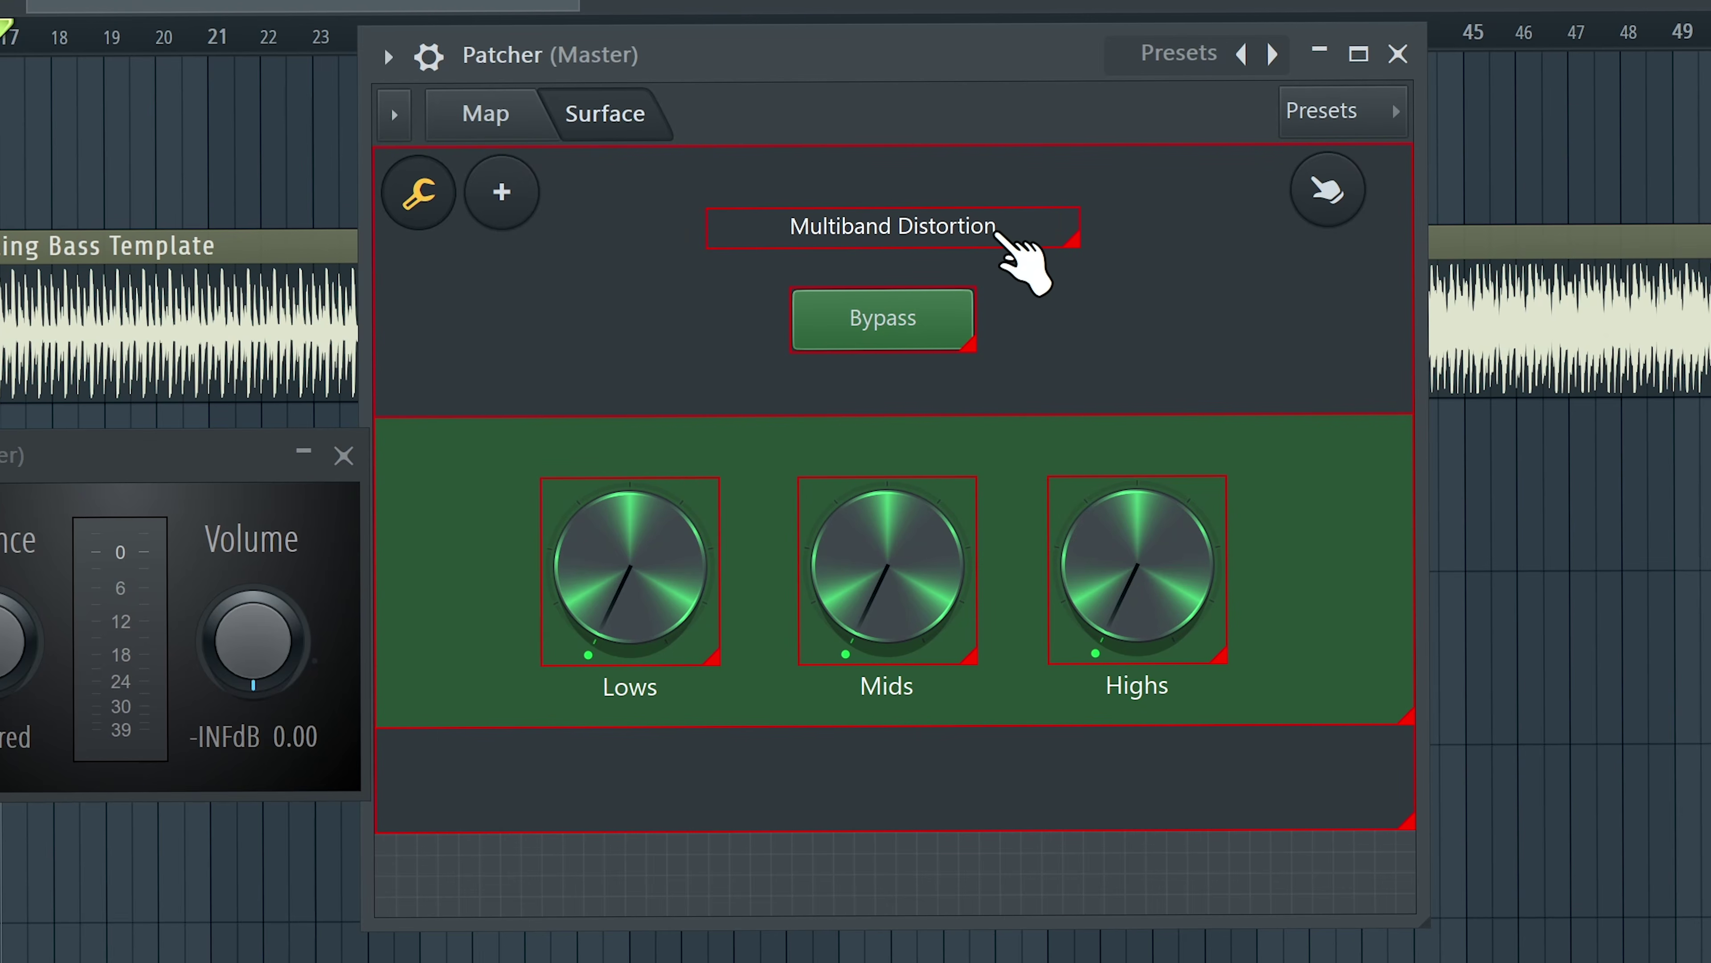
Step: Set the title label's font height to 18, widen the label to fit its text, and nudge the Bypass button down
{"action": "right_click", "coordinate": [956, 228]}
{"action": "mouse_move", "coordinate": [1044, 367]}
{"action": "left_click", "coordinate": [1193, 399]}
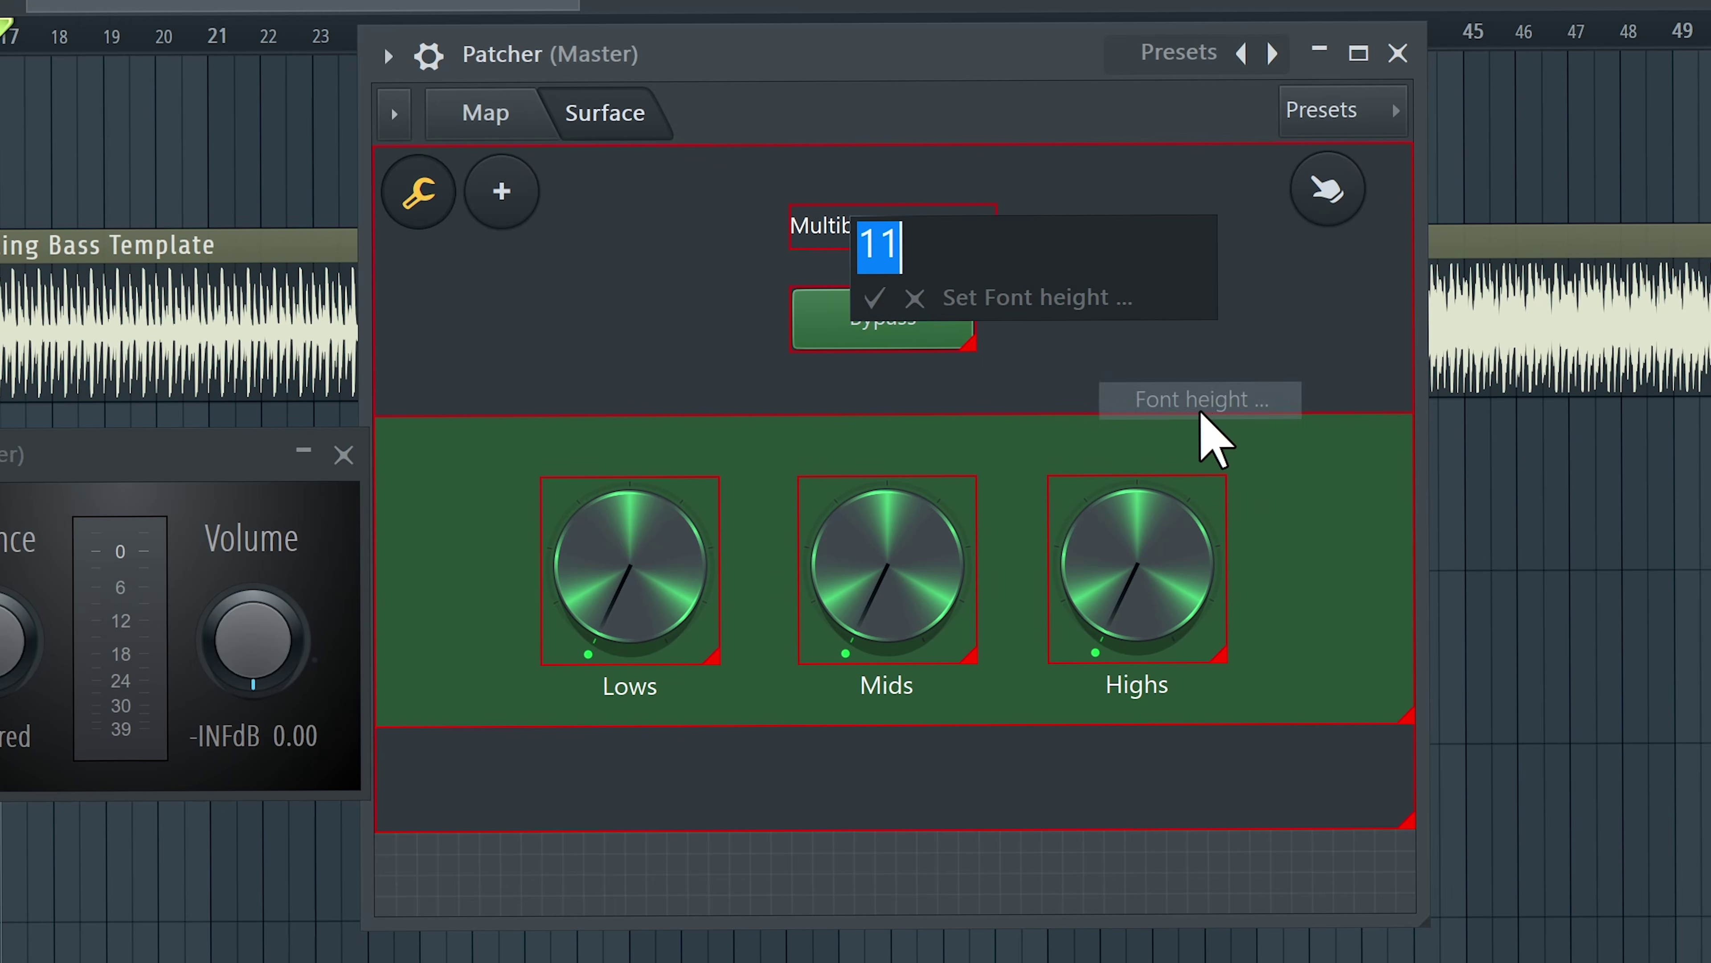
{"action": "type", "text": "18"}
{"action": "key", "text": "Return"}
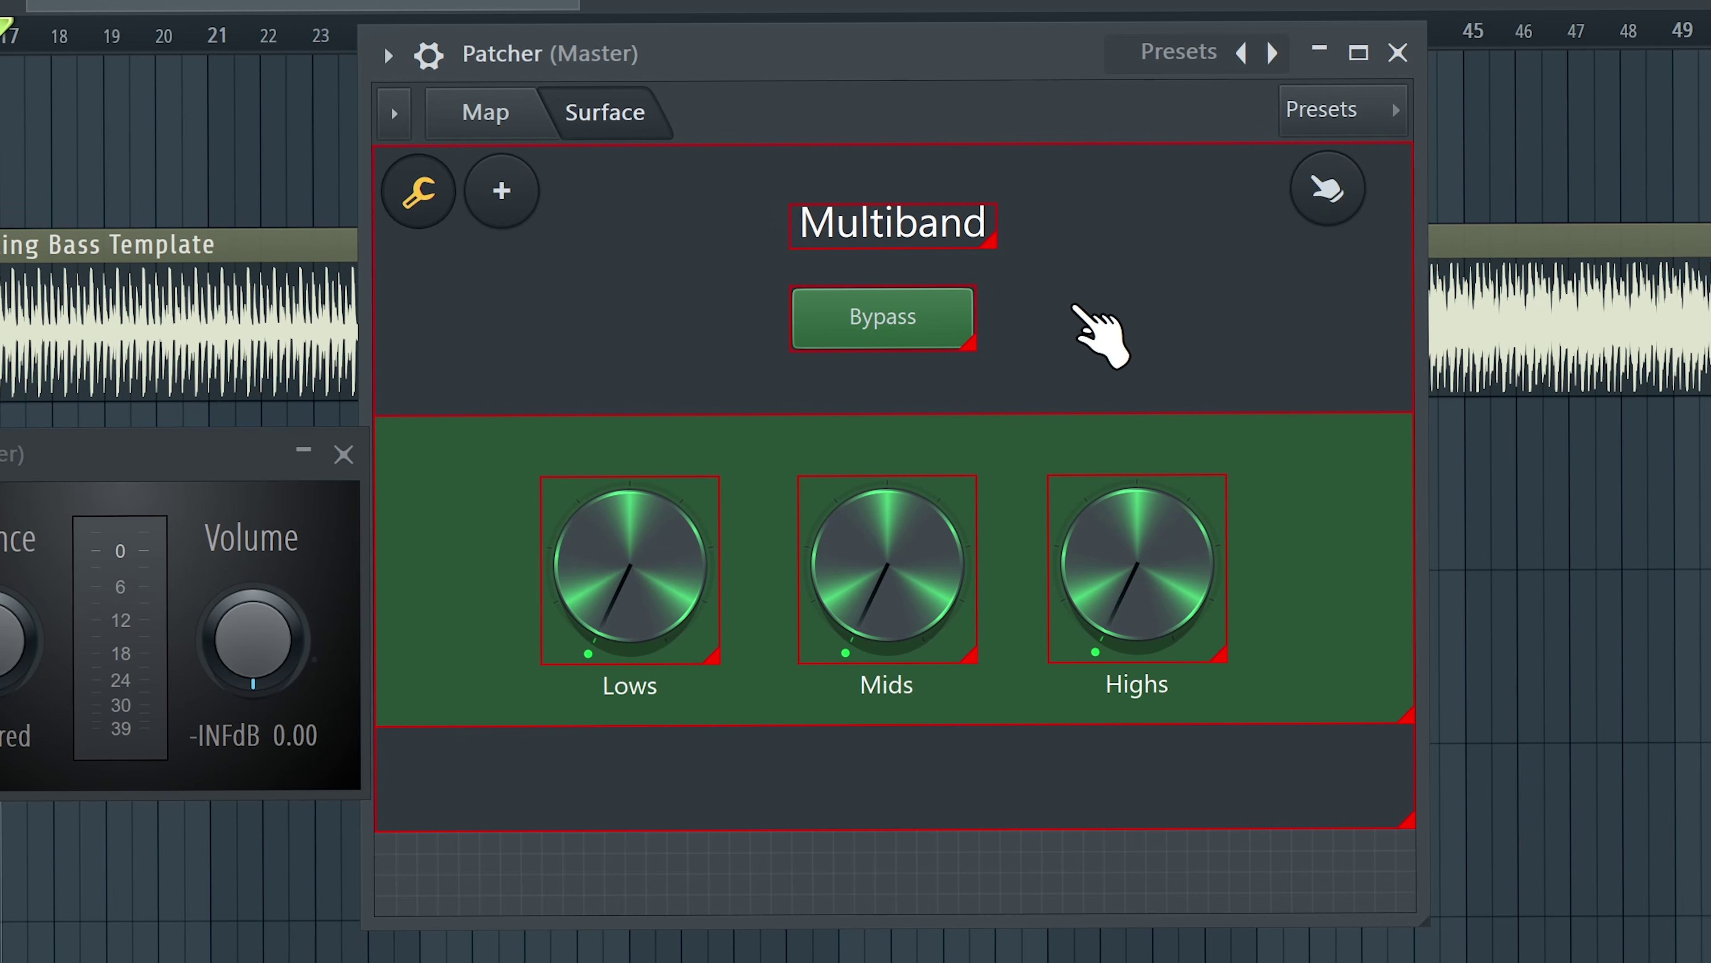
{"action": "left_click_drag", "start_coordinate": [990, 246], "coordinate": [1226, 246]}
{"action": "left_click_drag", "start_coordinate": [906, 328], "coordinate": [905, 371]}
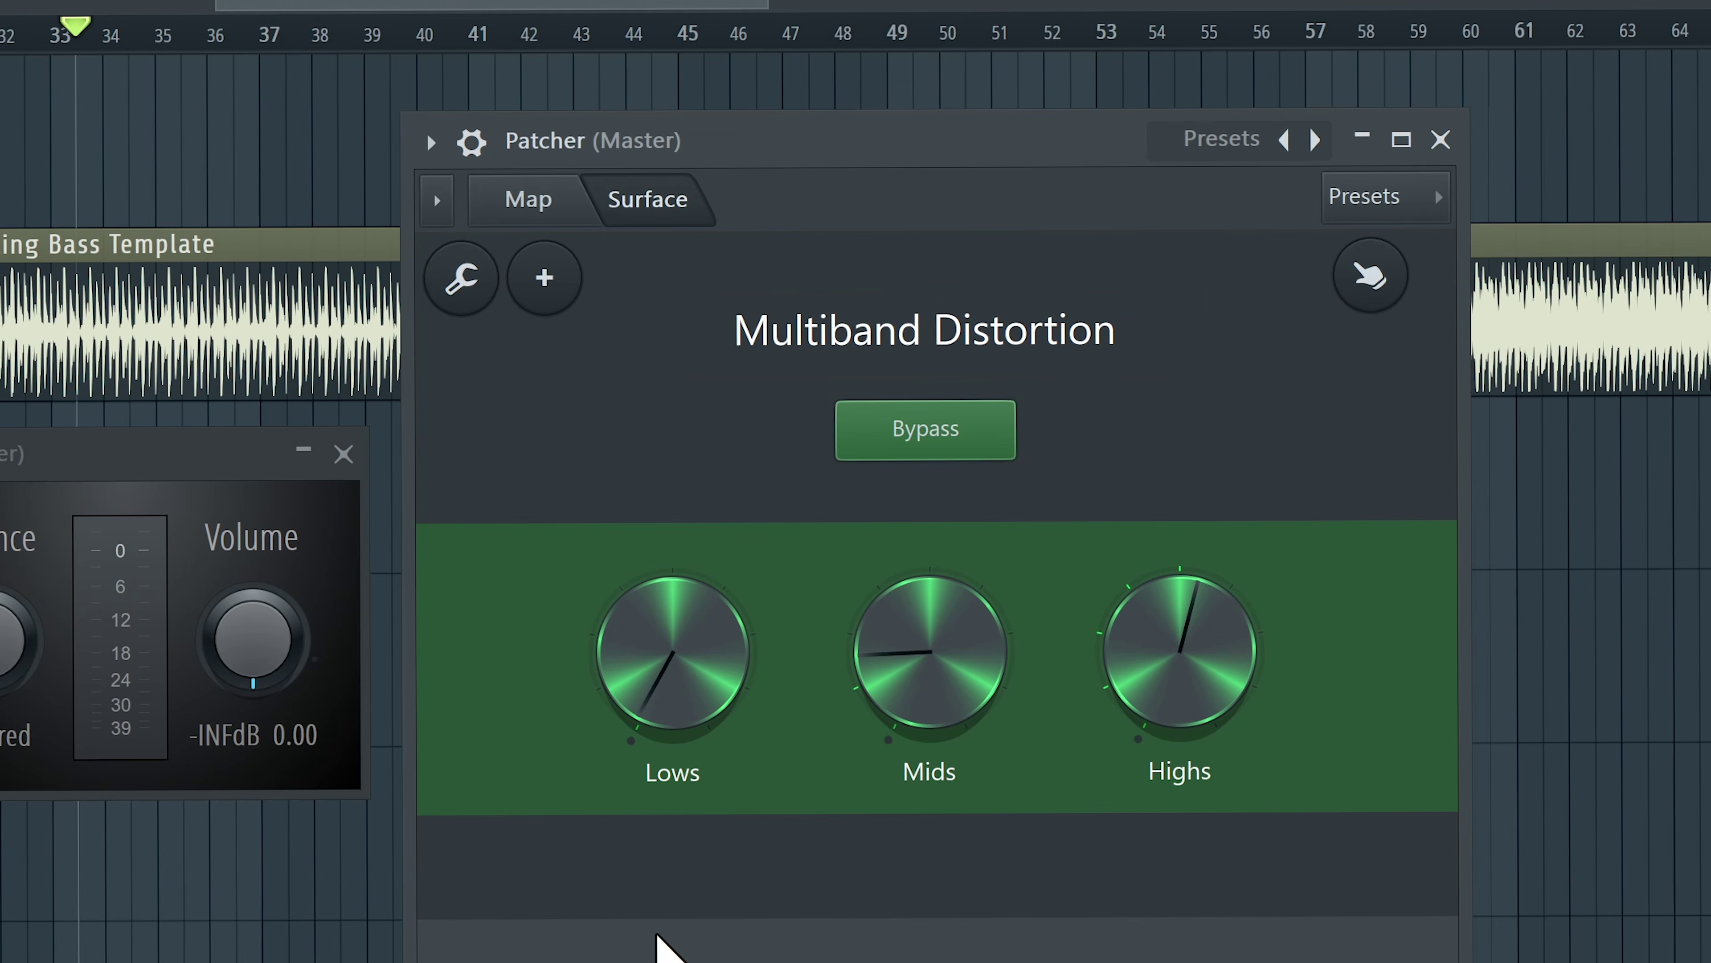
Step: Add a round CheckBox control in the strip below the Lows knob and toggle it
{"action": "left_click", "coordinate": [545, 277]}
{"action": "mouse_move", "coordinate": [616, 543]}
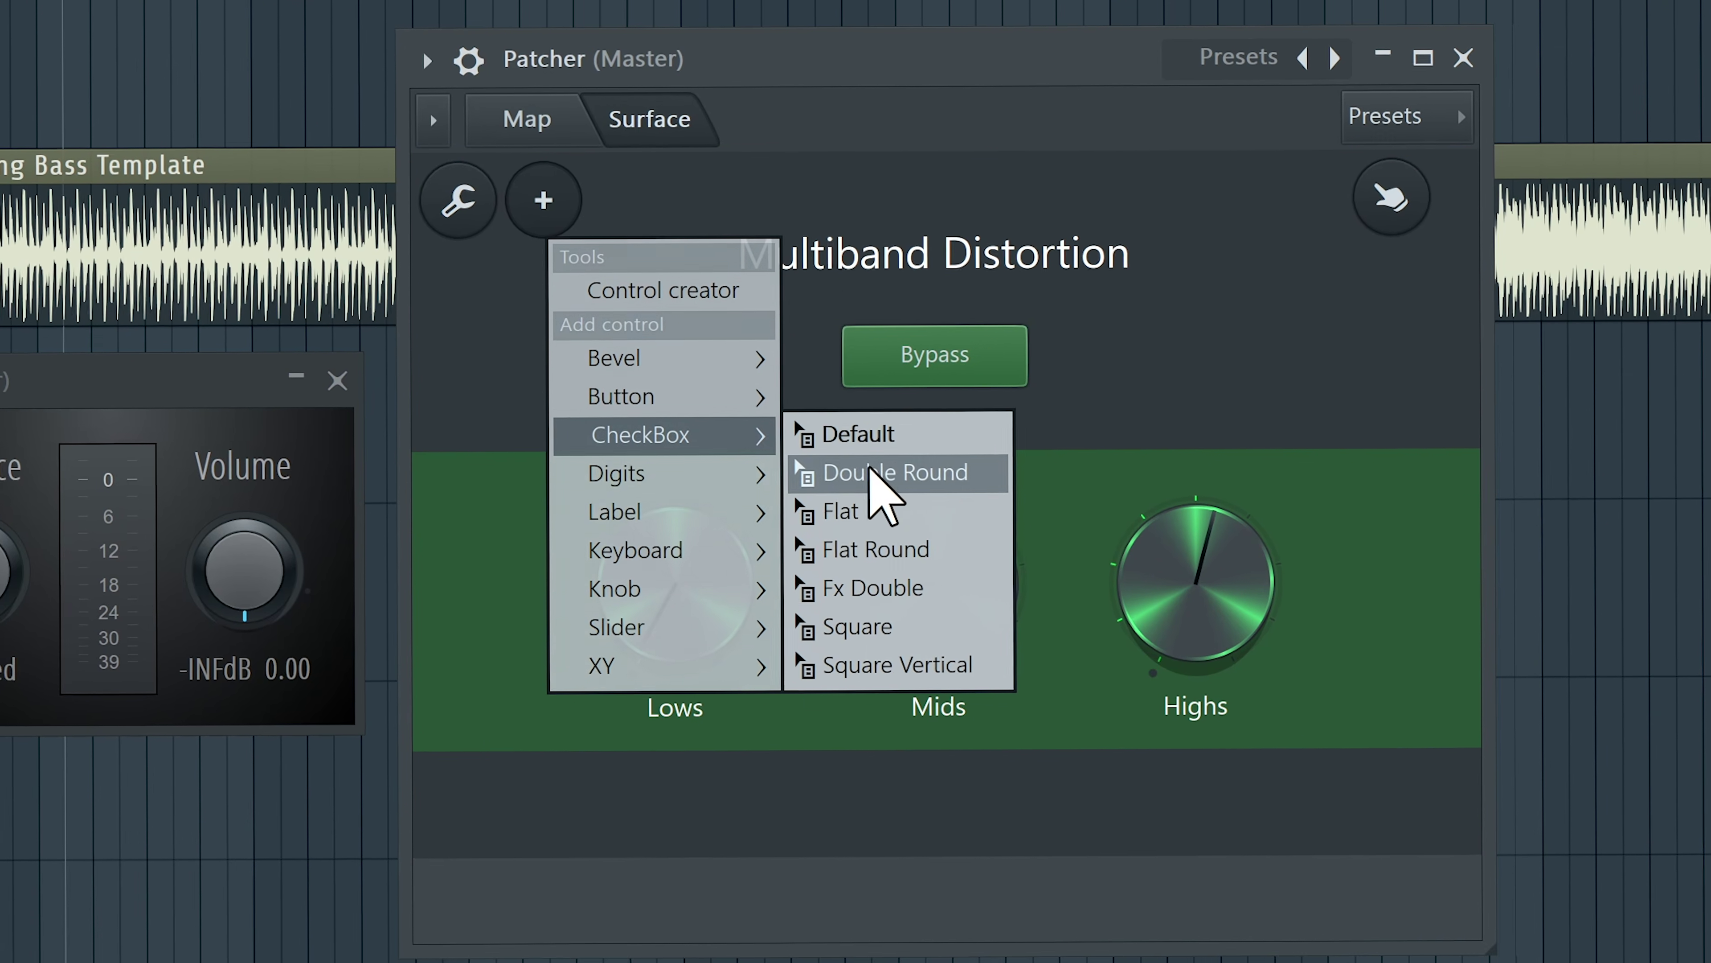
{"action": "left_click", "coordinate": [876, 581]}
{"action": "left_click_drag", "start_coordinate": [1040, 548], "coordinate": [539, 795]}
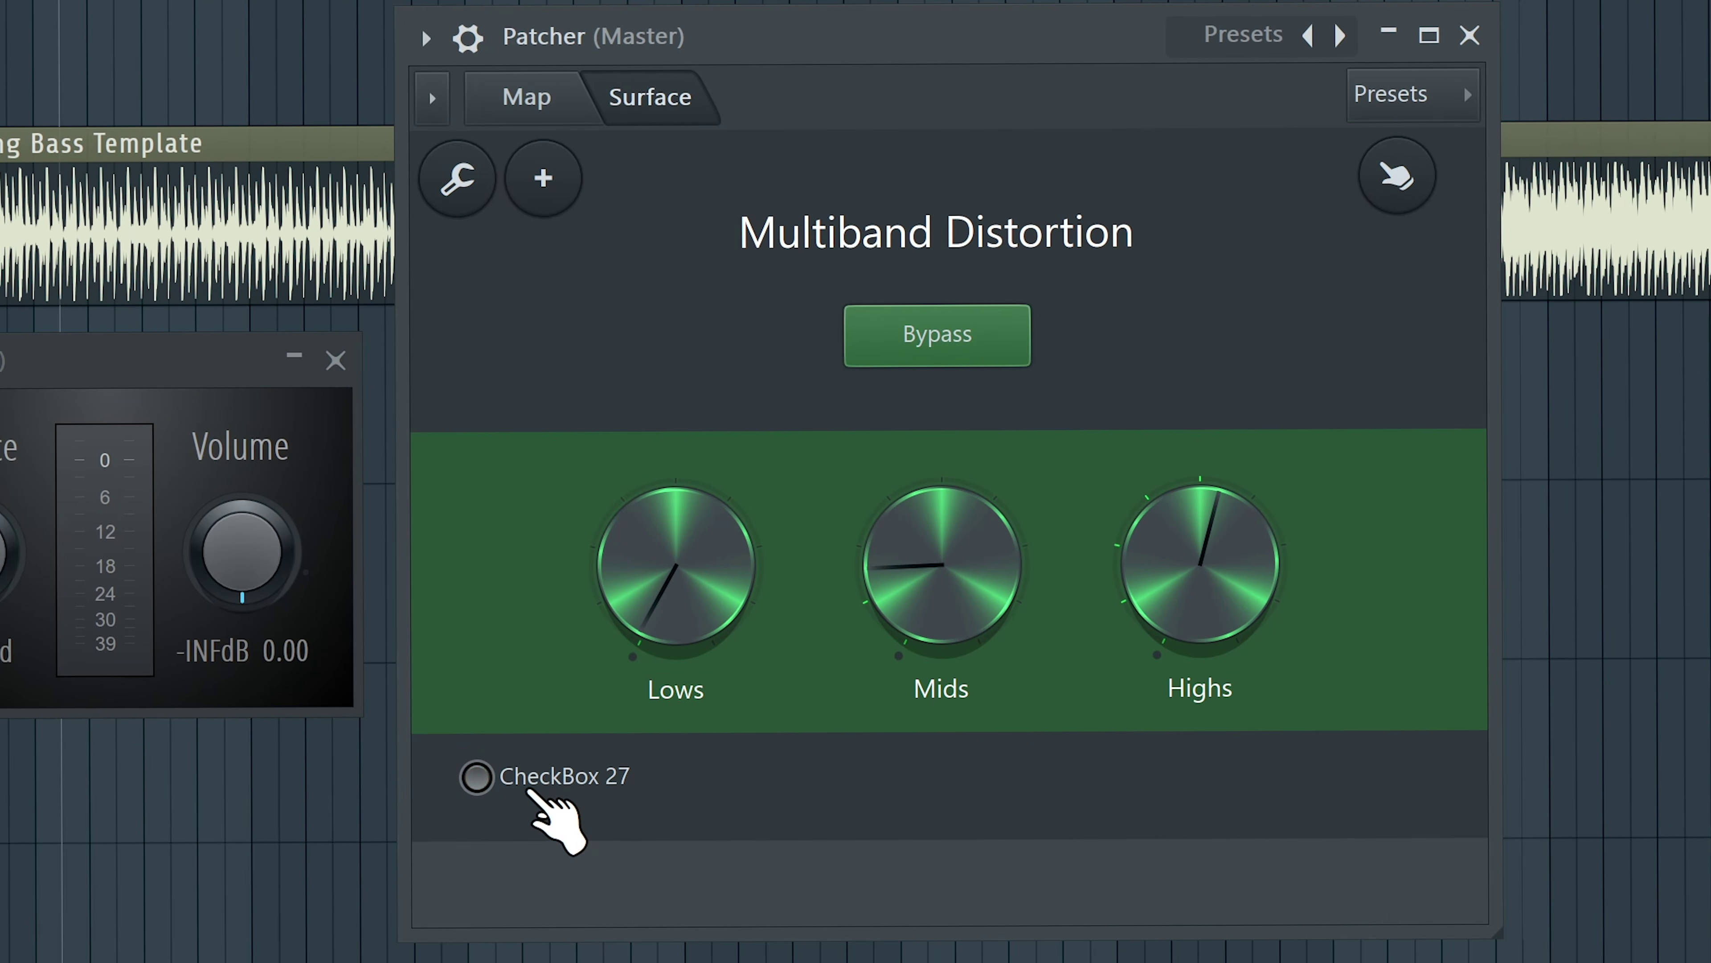
{"action": "left_click", "coordinate": [533, 794]}
Step: Inspect the checkbox's routing on the Map and return to the Surface
{"action": "left_click", "coordinate": [562, 102]}
{"action": "left_click_drag", "start_coordinate": [1248, 612], "coordinate": [797, 239]}
{"action": "left_click", "coordinate": [650, 96]}
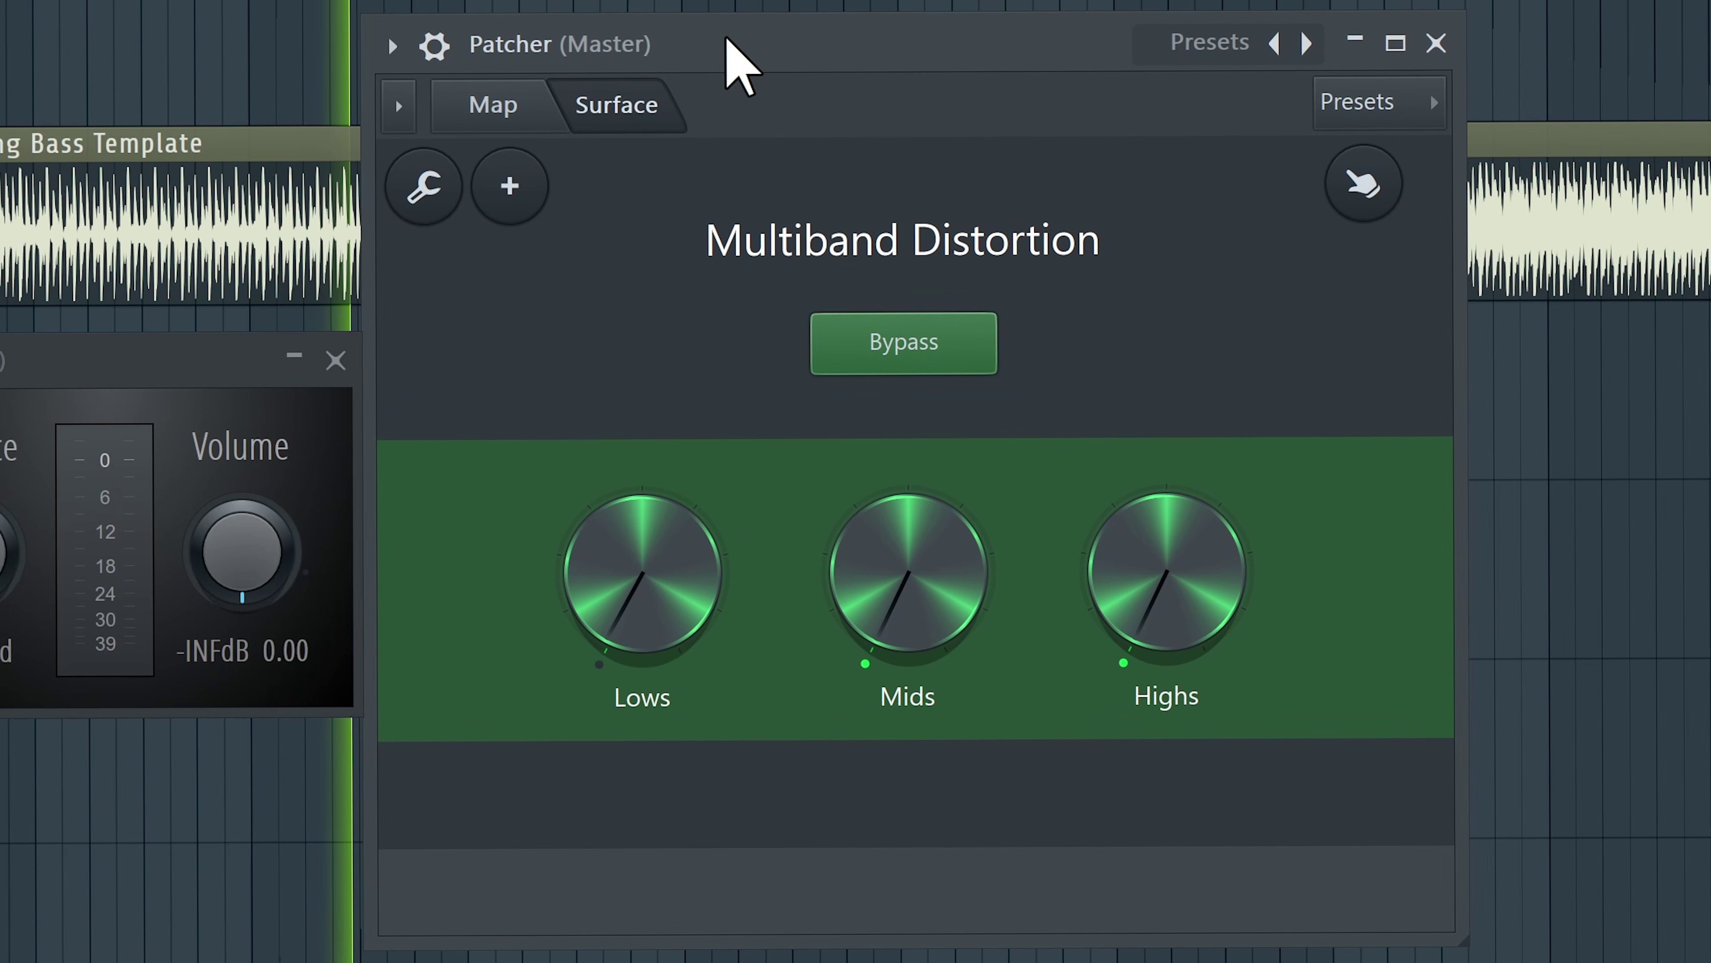
Step: Raise the Highs knob to about midway and the Mids knob slightly during playback, and toggle Bypass to compare the sound
{"action": "left_click_drag", "start_coordinate": [711, 39], "coordinate": [701, 42]}
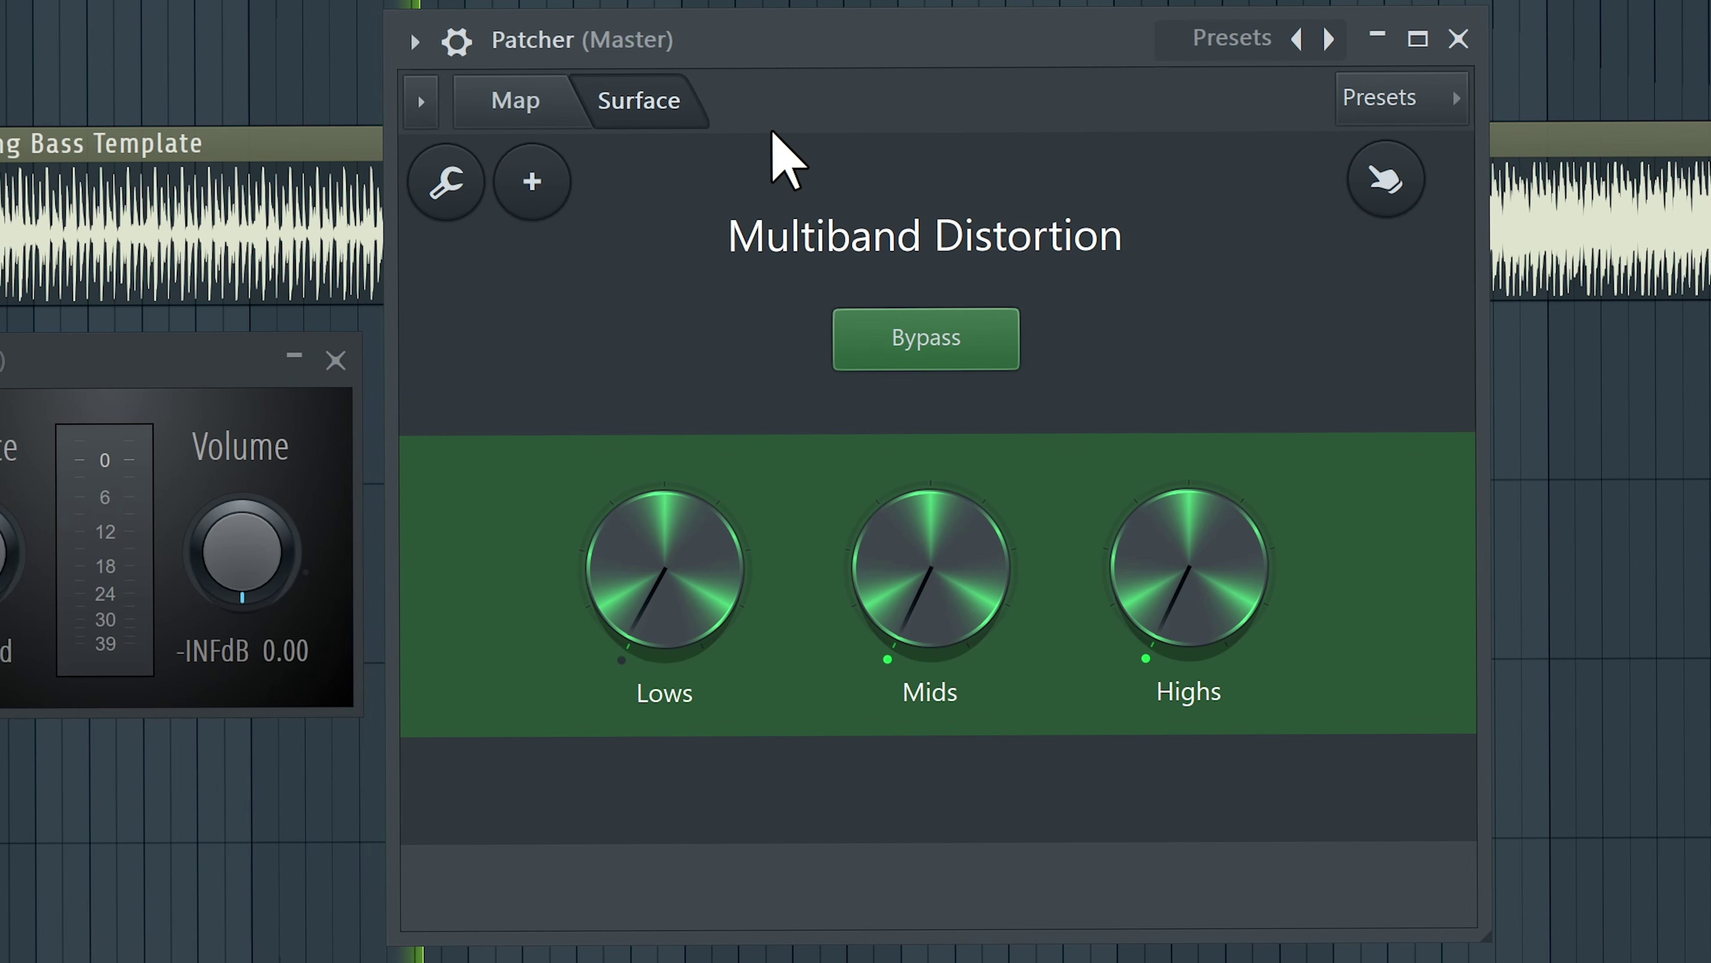
{"action": "left_click", "coordinate": [1210, 593]}
{"action": "left_click_drag", "start_coordinate": [1211, 593], "coordinate": [1211, 523]}
{"action": "left_click_drag", "start_coordinate": [930, 569], "coordinate": [930, 549]}
{"action": "left_click_drag", "start_coordinate": [1226, 586], "coordinate": [1226, 602]}
{"action": "left_click_drag", "start_coordinate": [942, 591], "coordinate": [942, 607]}
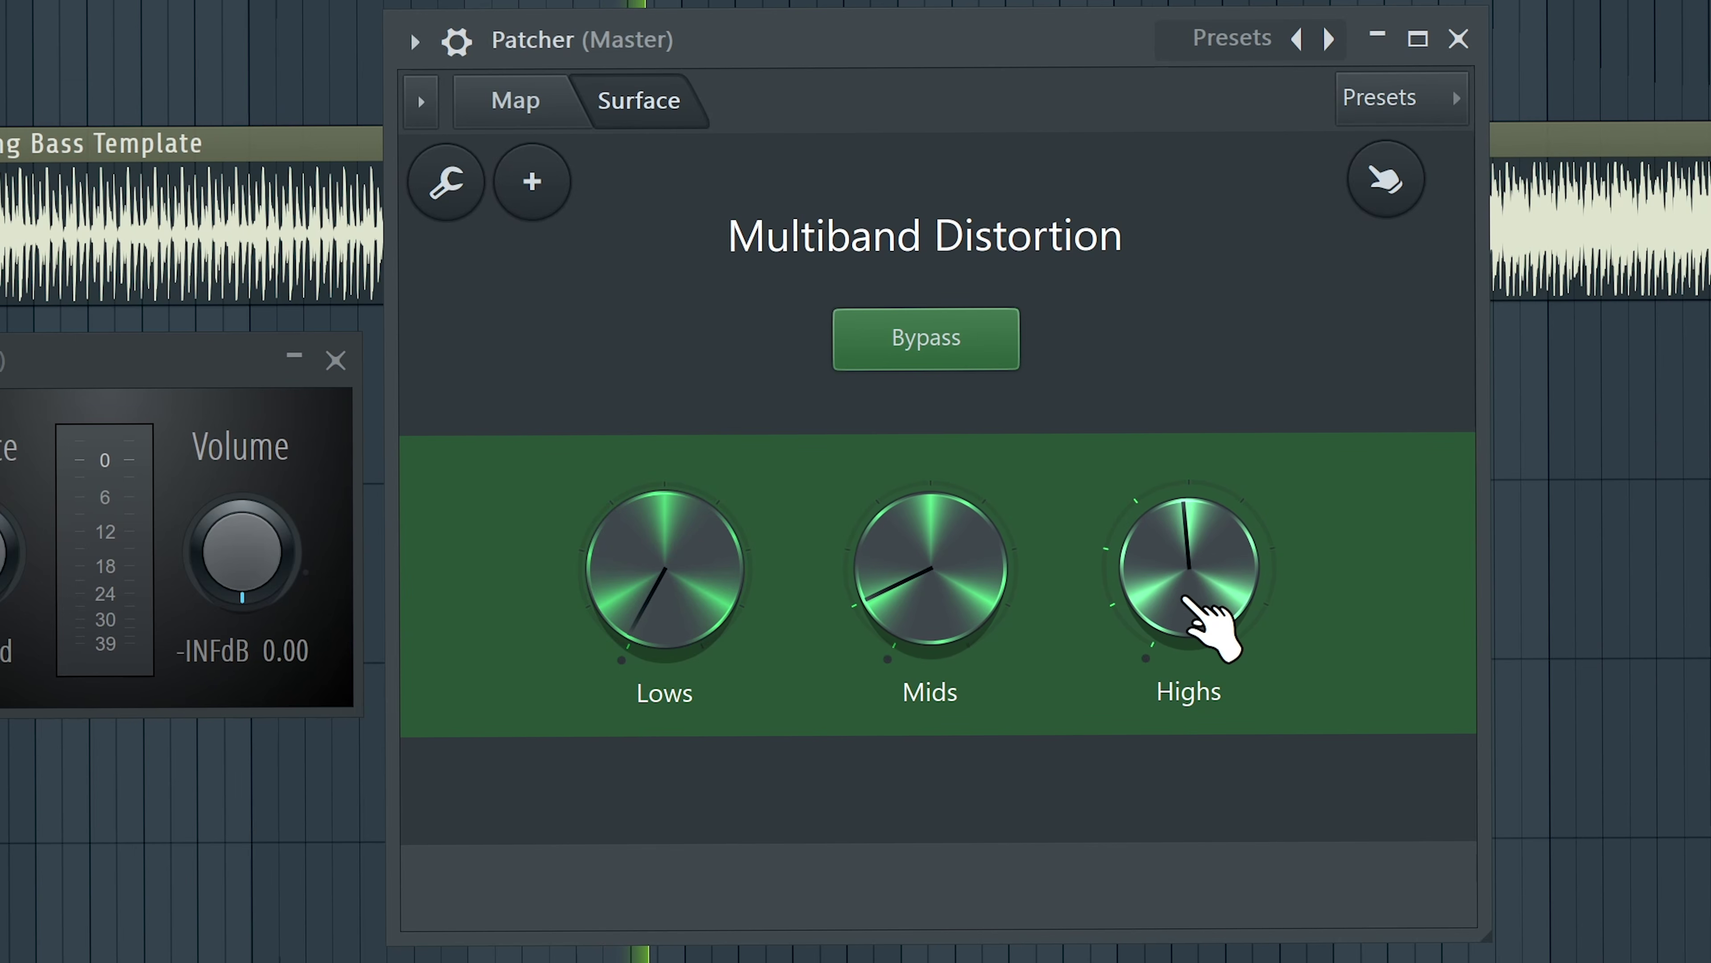
{"action": "left_click", "coordinate": [980, 361]}
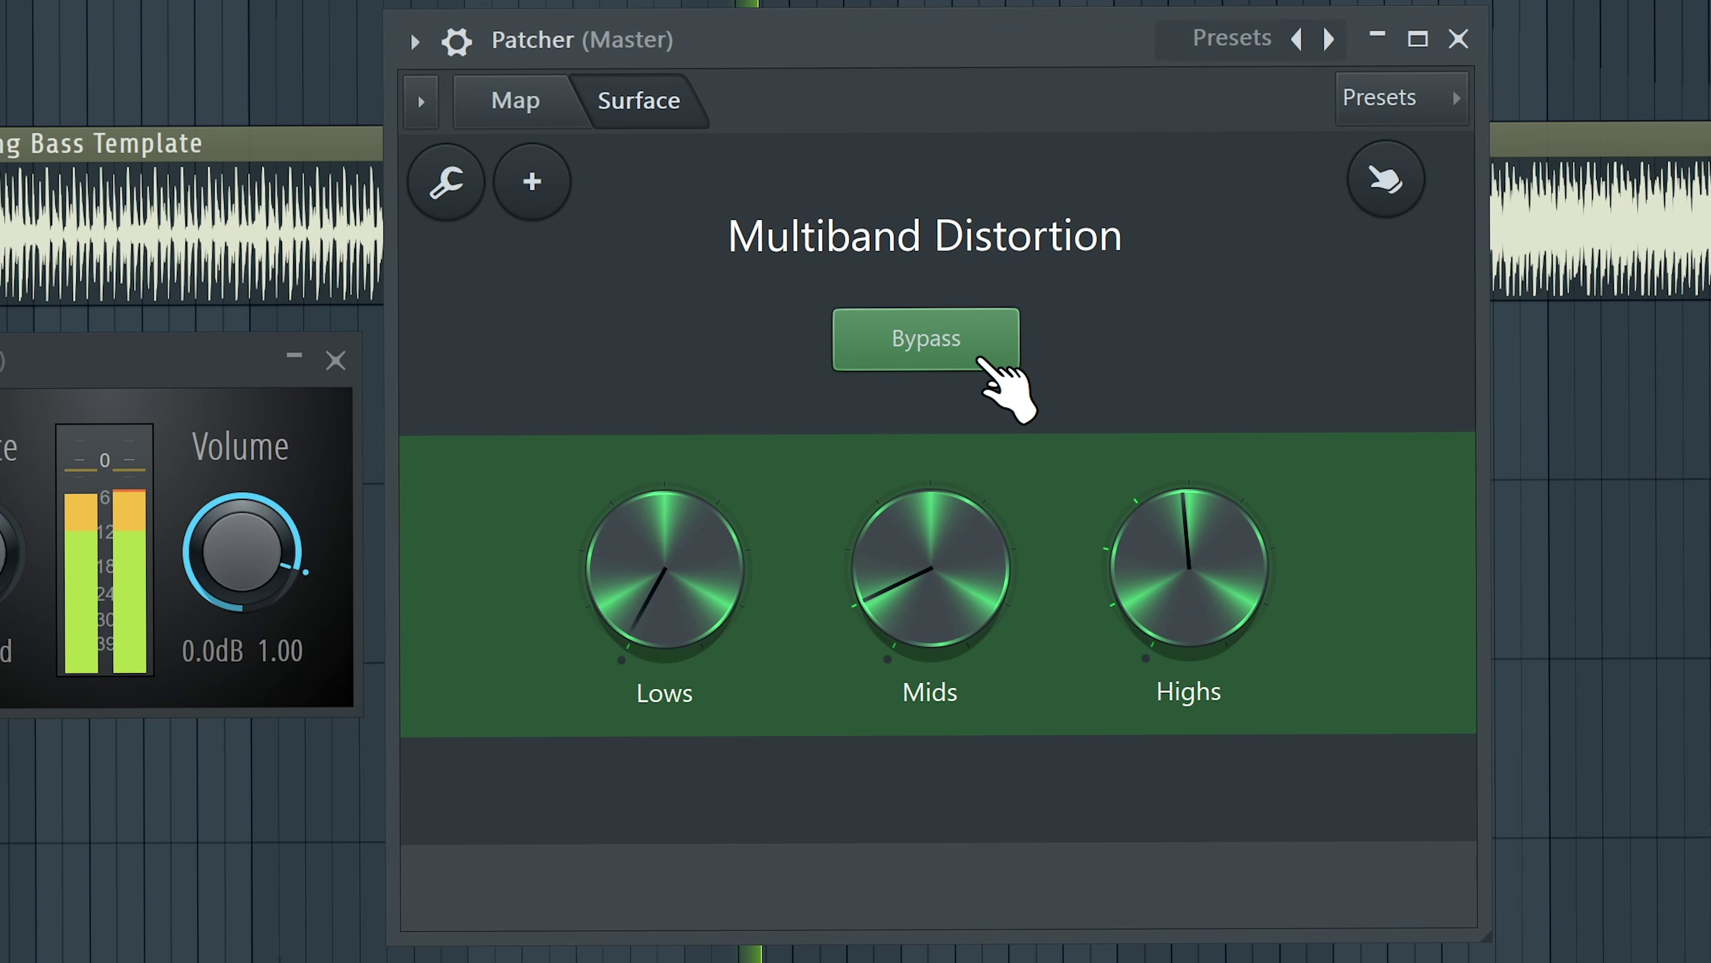
{"action": "left_click", "coordinate": [981, 361]}
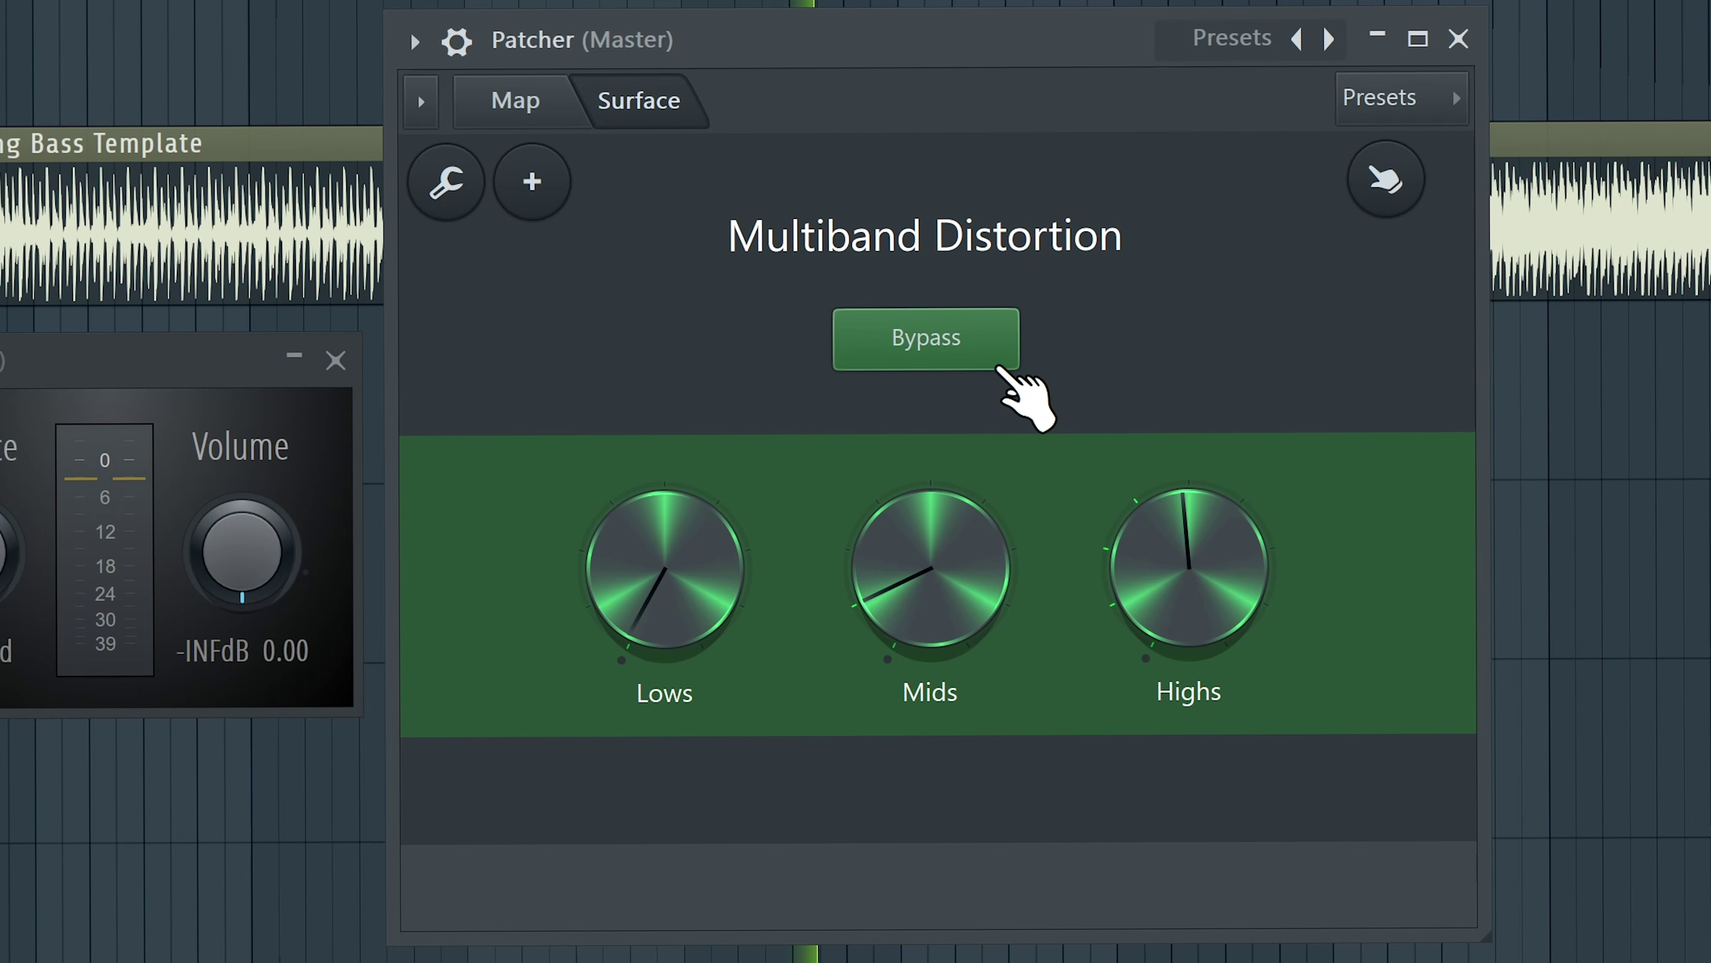